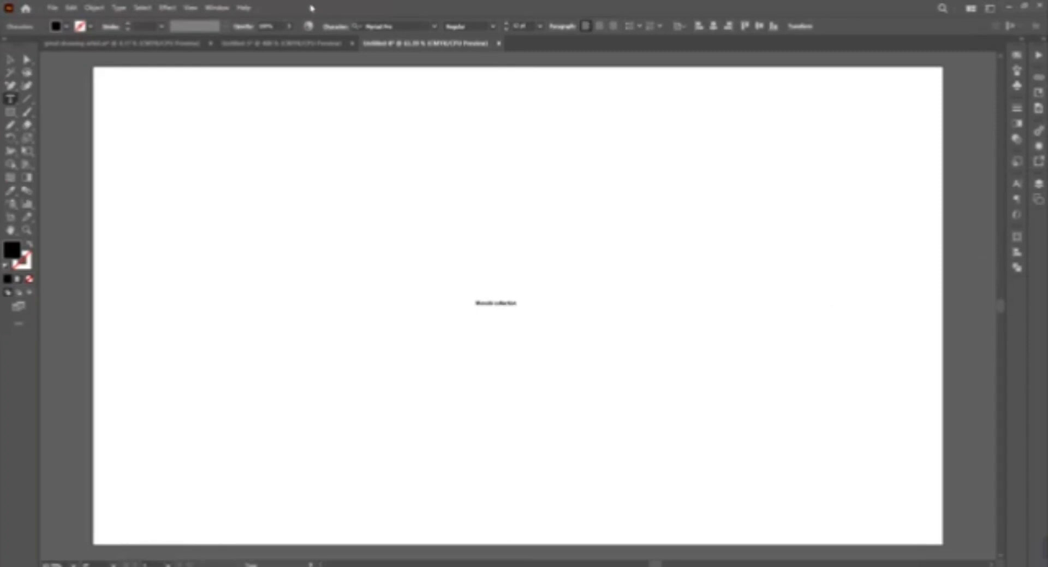
Scale the Monobi collection text up and change it to UPPERCASE
{"action": "key", "text": "Escape"}
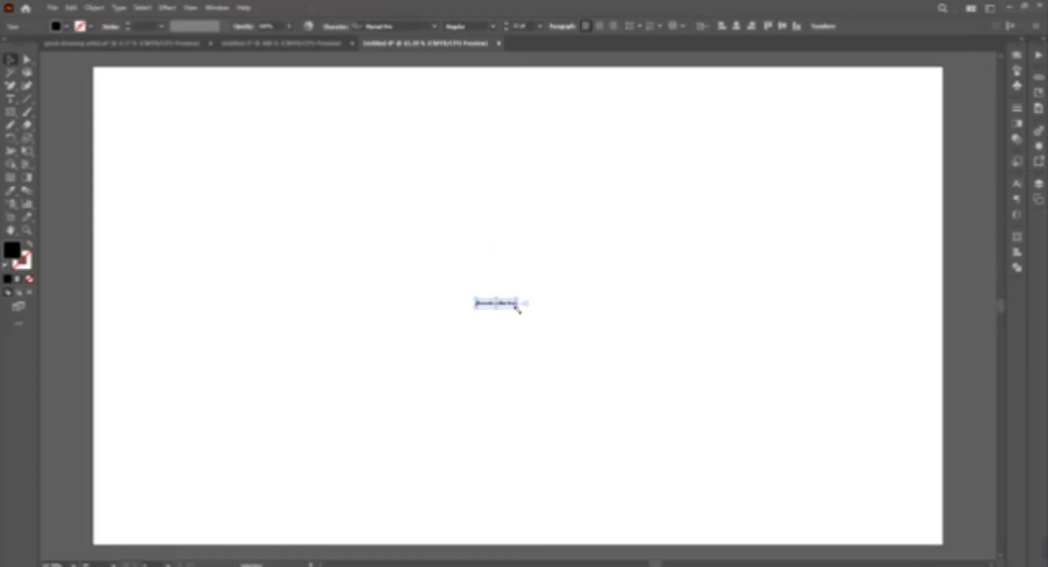
{"action": "left_click_drag", "start_coordinate": [518, 309], "coordinate": [686, 381]}
{"action": "left_click", "coordinate": [626, 389]}
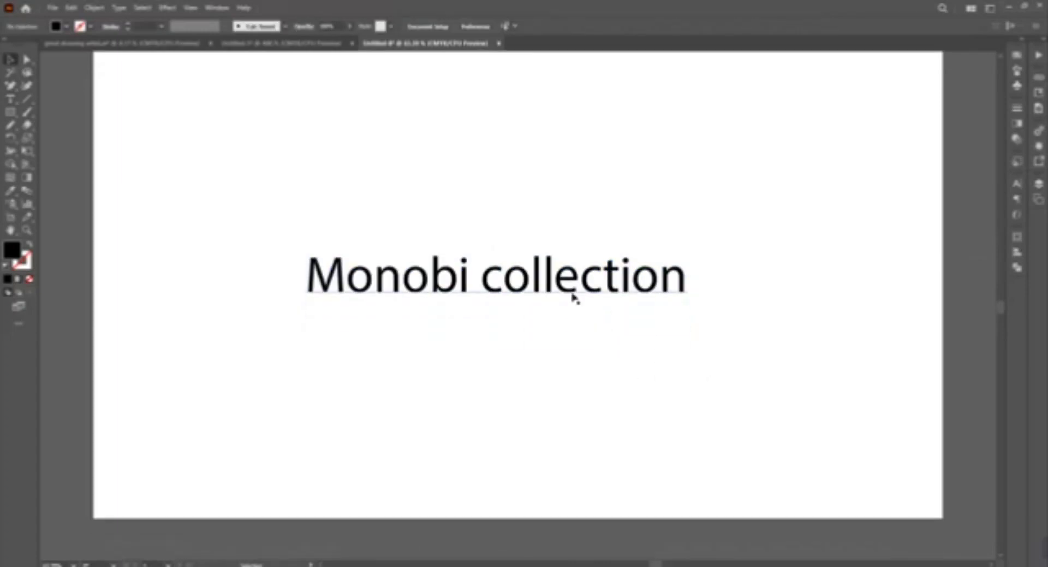
{"action": "left_click", "coordinate": [573, 289]}
{"action": "left_click", "coordinate": [118, 7]}
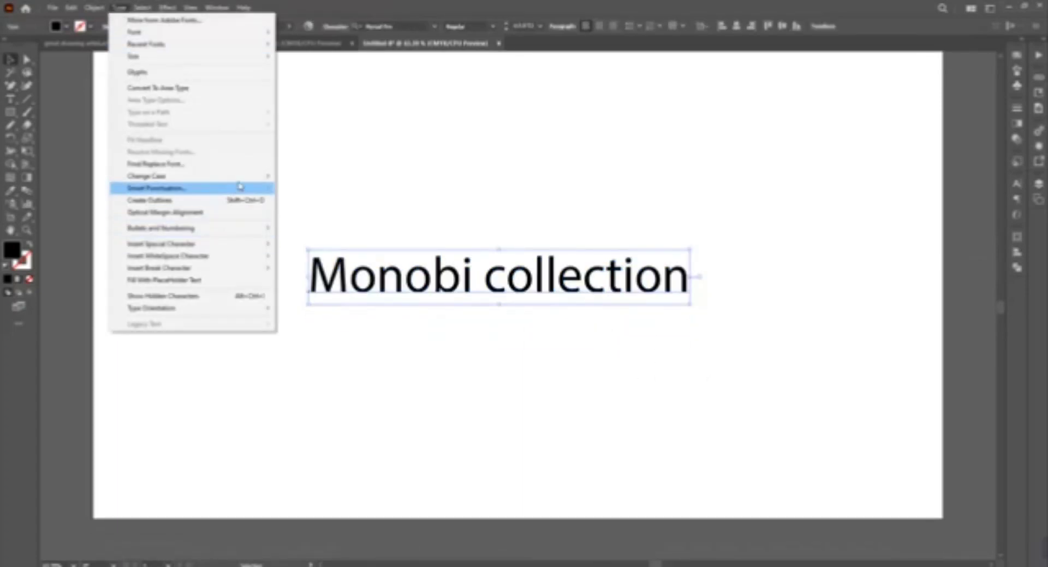
{"action": "mouse_move", "coordinate": [147, 175]}
{"action": "left_click", "coordinate": [320, 186]}
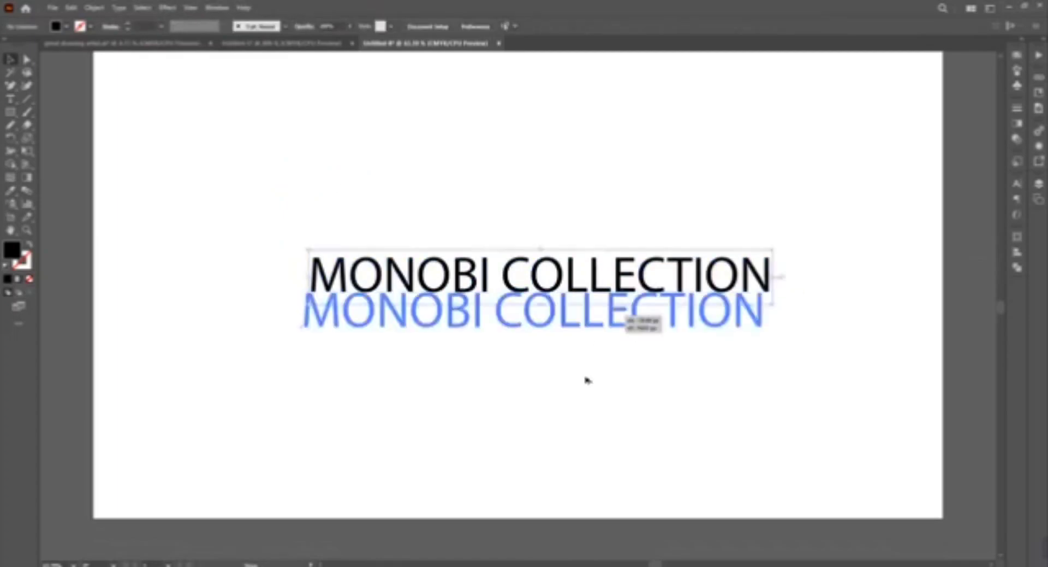
Duplicate the title below and edit the two copies to read MONOBI and COLLECTION
{"action": "left_click_drag", "start_coordinate": [635, 345], "coordinate": [608, 465]}
{"action": "key", "text": "t"}
{"action": "left_click_drag", "start_coordinate": [502, 273], "coordinate": [909, 308]}
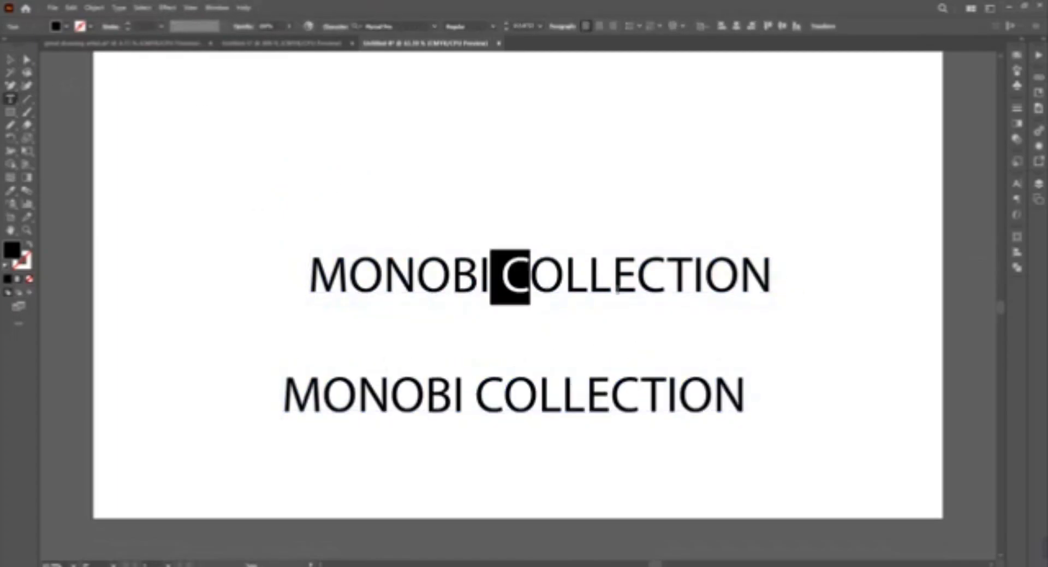
{"action": "key", "text": "BackSpace"}
{"action": "left_click", "coordinate": [10, 59]}
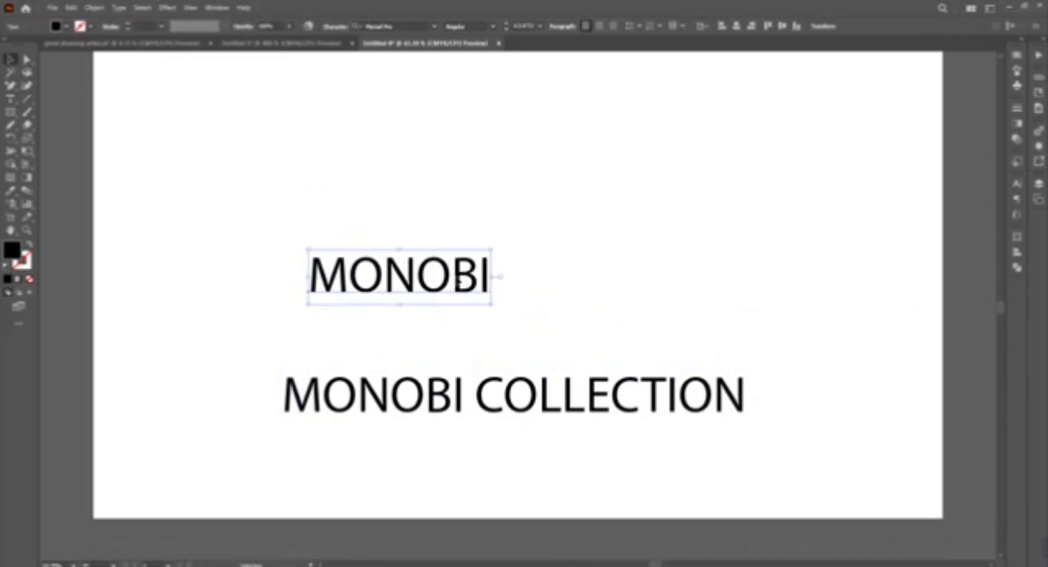
{"action": "left_click_drag", "start_coordinate": [398, 276], "coordinate": [505, 222]}
{"action": "key", "text": "t"}
{"action": "left_click_drag", "start_coordinate": [478, 393], "coordinate": [164, 374]}
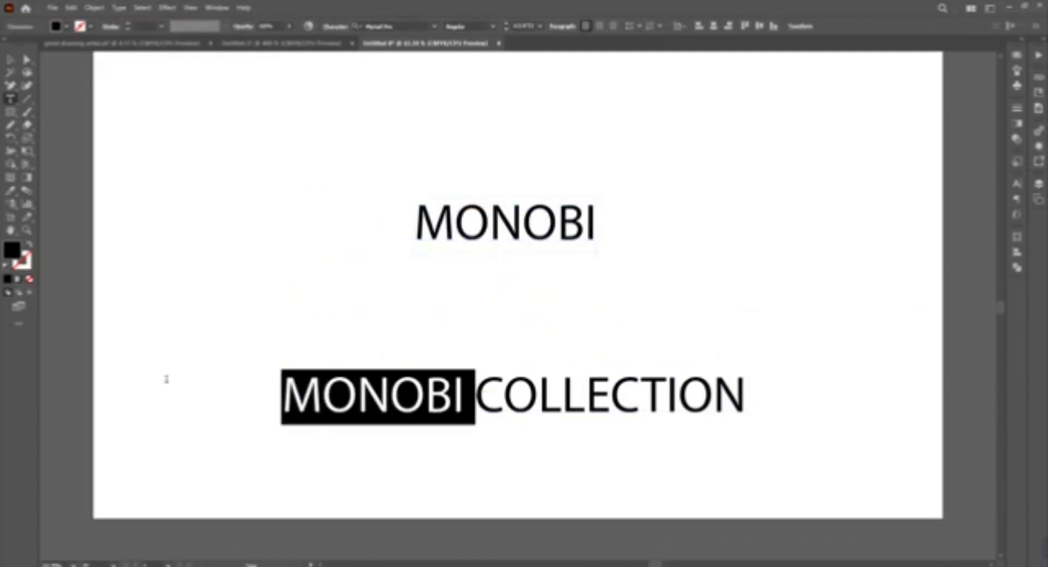
{"action": "key", "text": "BackSpace"}
Move COLLECTION up under MONOBI, shrink it, and select both texts
{"action": "left_click", "coordinate": [10, 59]}
{"action": "left_click", "coordinate": [427, 414]}
{"action": "left_click_drag", "start_coordinate": [428, 414], "coordinate": [566, 311]}
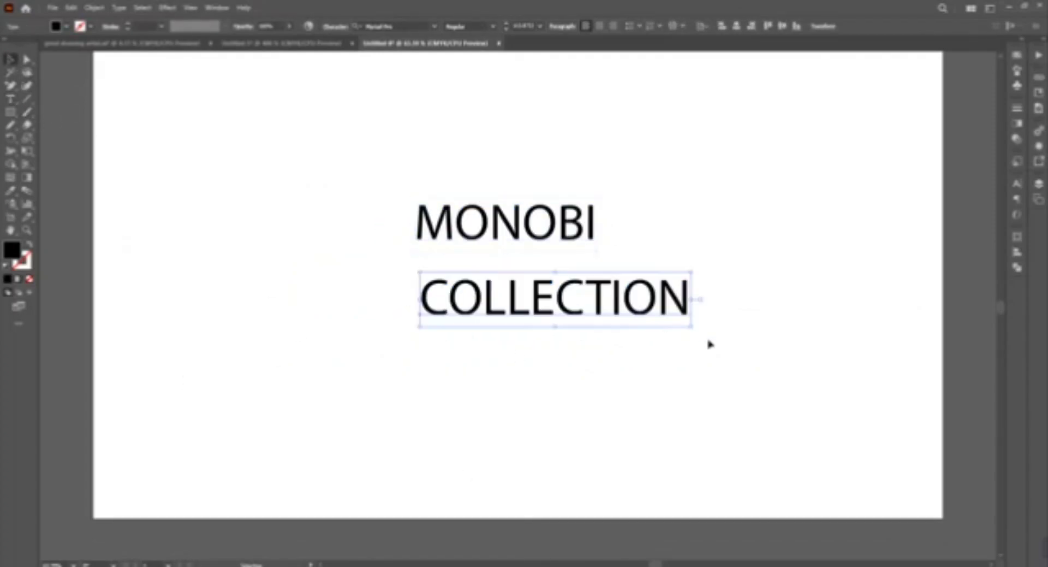
{"action": "mouse_move", "coordinate": [695, 327]}
{"action": "left_mouse_down"}
{"action": "mouse_move", "coordinate": [607, 310]}
{"action": "mouse_move", "coordinate": [527, 267]}
{"action": "left_mouse_up"}
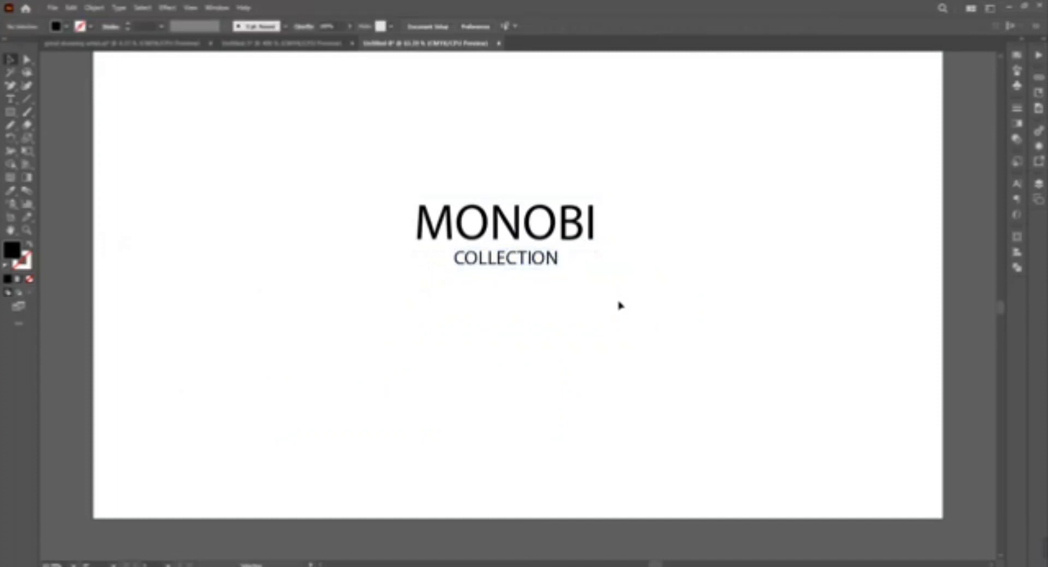
{"action": "key", "text": "ctrl+a"}
Set both texts in the Black Future font
{"action": "left_click", "coordinate": [382, 26]}
{"action": "type", "text": "B"}
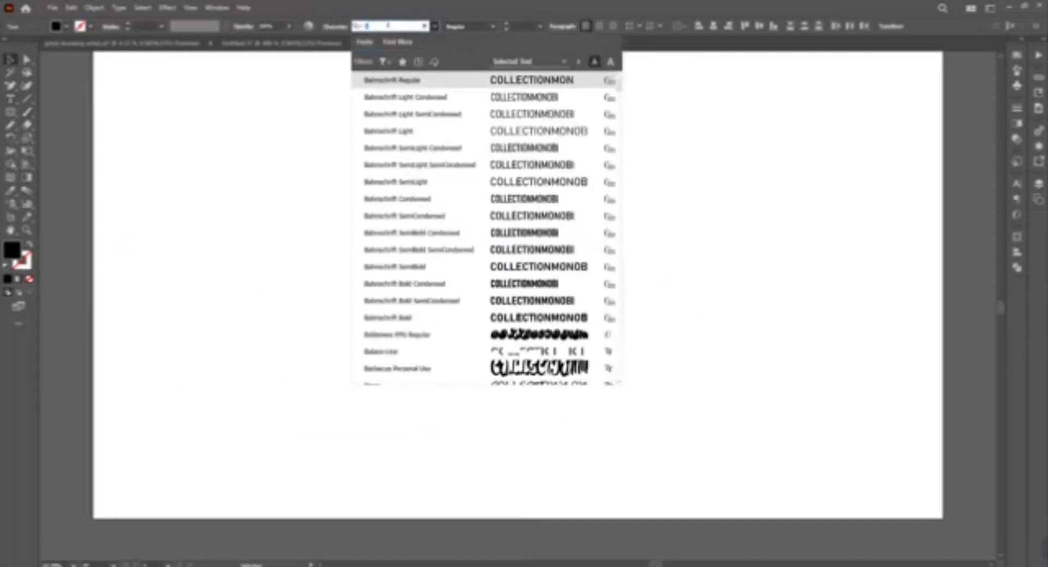
{"action": "type", "text": "lack"}
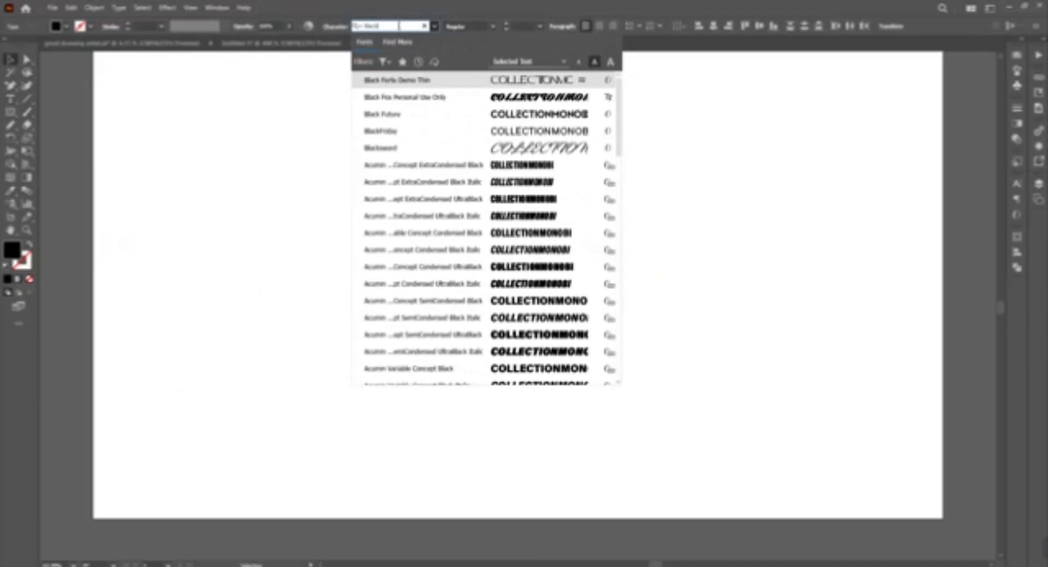
{"action": "left_click", "coordinate": [520, 116]}
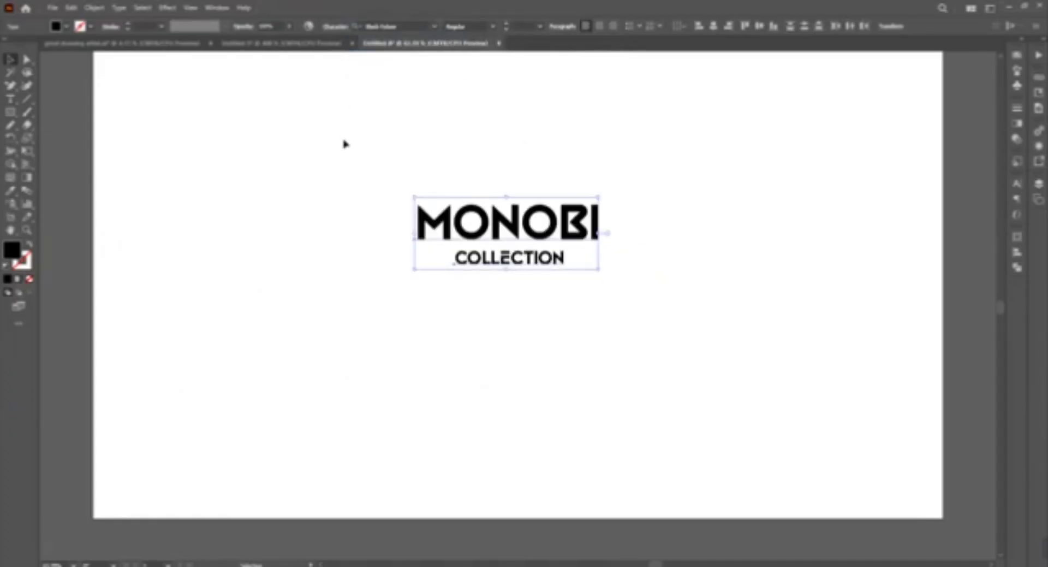
{"action": "left_click", "coordinate": [370, 205]}
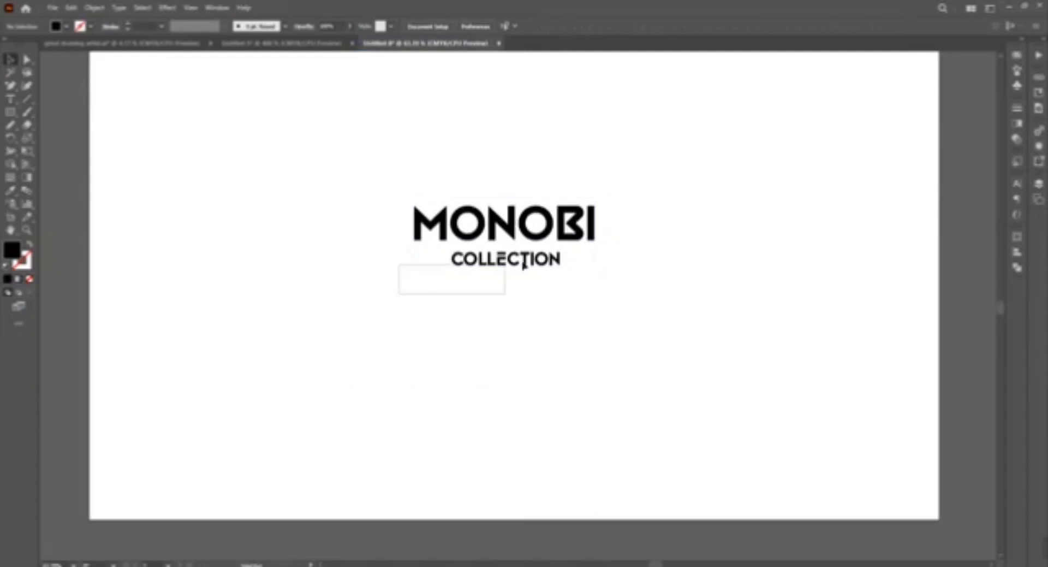
Give COLLECTION the font found by searching 'good', resized and placed under MONOBI
{"action": "left_click_drag", "start_coordinate": [524, 262], "coordinate": [524, 356]}
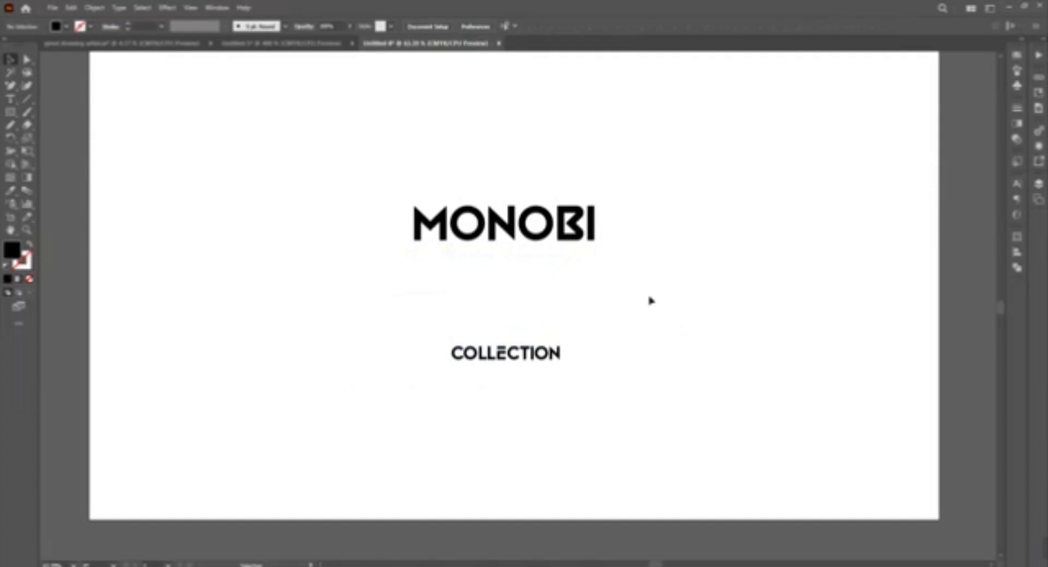
{"action": "right_click", "coordinate": [594, 234]}
{"action": "left_click_drag", "start_coordinate": [545, 364], "coordinate": [551, 270]}
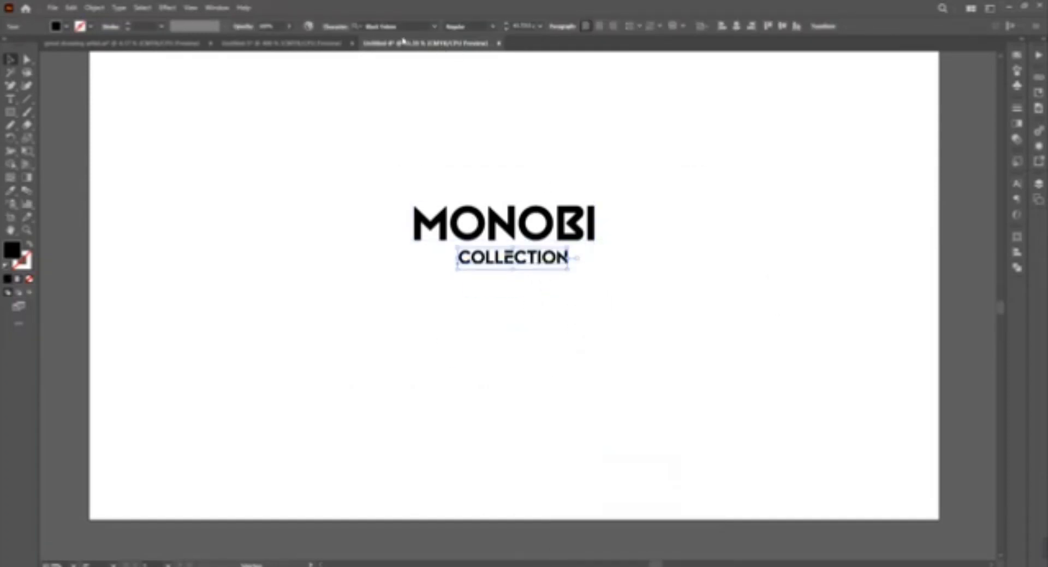
{"action": "left_click", "coordinate": [390, 26]}
{"action": "type", "text": "good"}
{"action": "key", "text": "Return"}
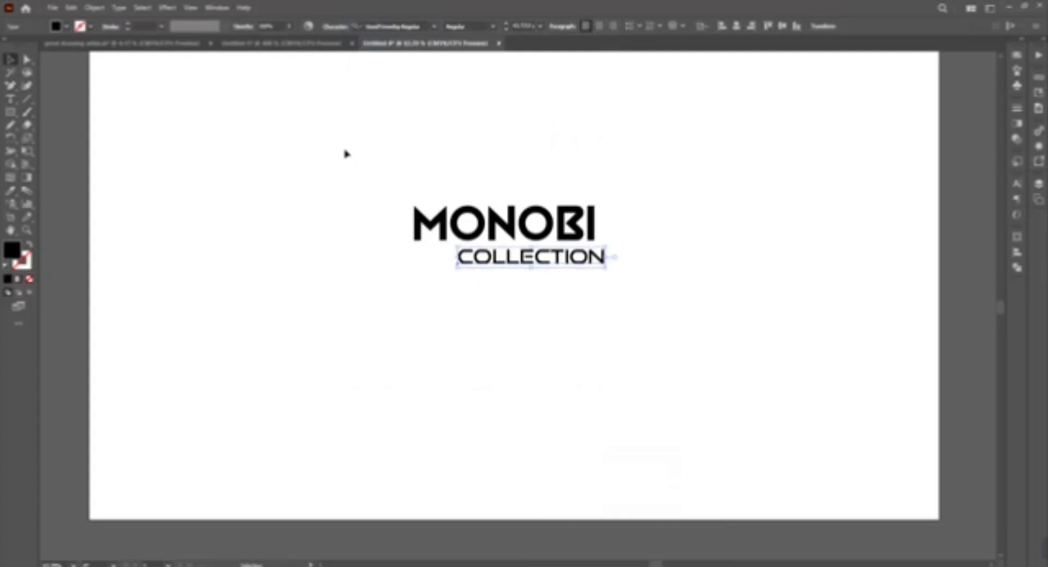
{"action": "left_click_drag", "start_coordinate": [591, 264], "coordinate": [557, 254]}
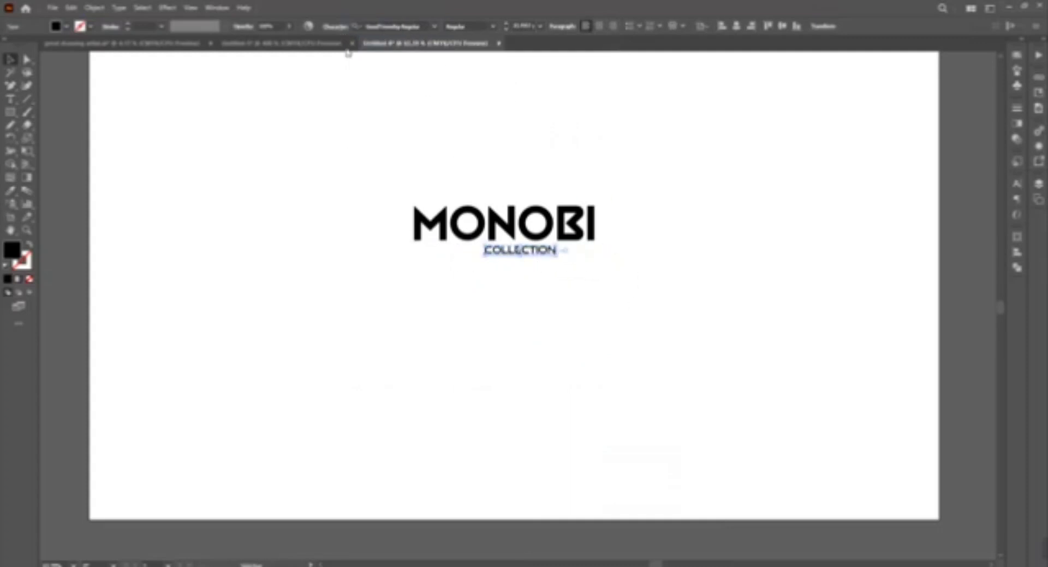
Widen COLLECTION's letter spacing in the character settings
{"action": "left_click", "coordinate": [335, 26]}
{"action": "left_click", "coordinate": [322, 91]}
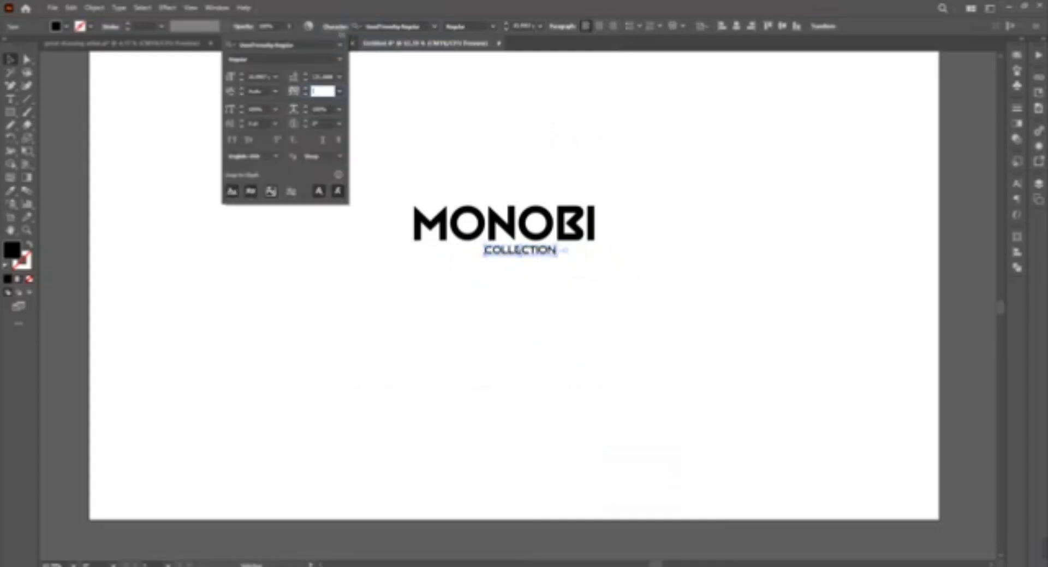
{"action": "key", "text": "Return"}
{"action": "left_click", "coordinate": [334, 27]}
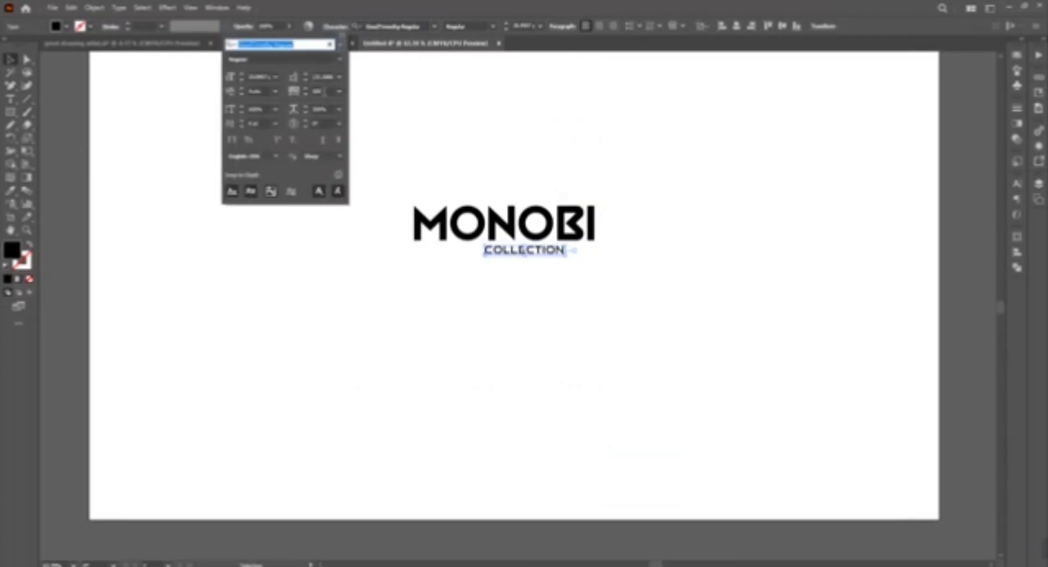
{"action": "left_click", "coordinate": [319, 90]}
{"action": "key", "text": "Return"}
{"action": "key", "text": "Escape"}
Centre the logo horizontally on the artboard
{"action": "left_click", "coordinate": [1016, 252]}
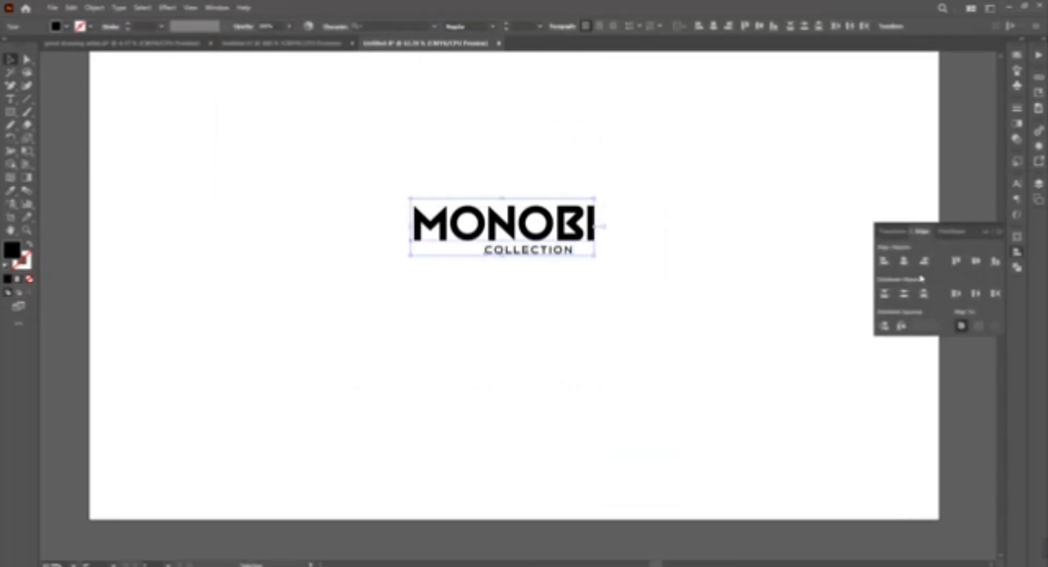
{"action": "left_click", "coordinate": [904, 261]}
{"action": "left_click", "coordinate": [656, 325]}
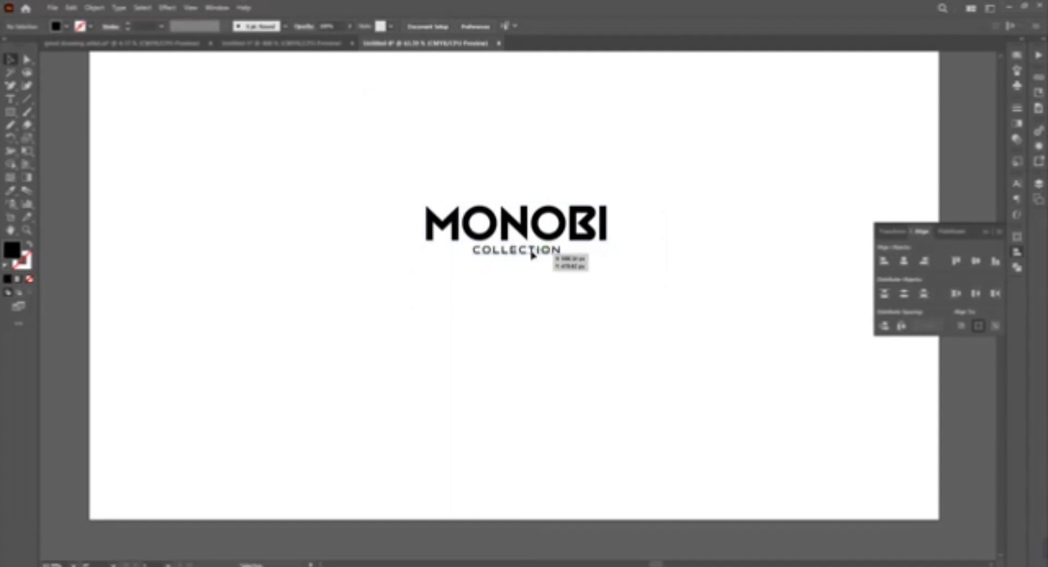
Zoom in and move COLLECTION out of the way of MONOBI
{"action": "scroll", "coordinate": [532, 254], "scroll_direction": "up", "scroll_amount": 3}
{"action": "scroll", "coordinate": [670, 300], "scroll_direction": "up", "scroll_amount": 1}
{"action": "scroll", "coordinate": [568, 356], "scroll_direction": "up", "scroll_amount": 1}
{"action": "left_click", "coordinate": [534, 284]}
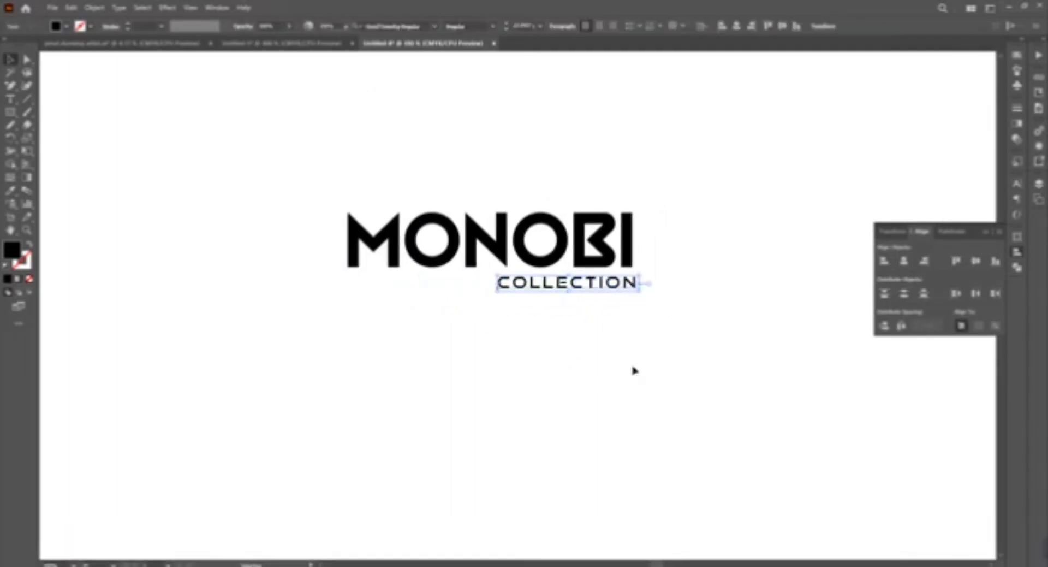
{"action": "left_click", "coordinate": [634, 370]}
{"action": "key", "text": "ctrl+z"}
{"action": "right_click", "coordinate": [447, 245]}
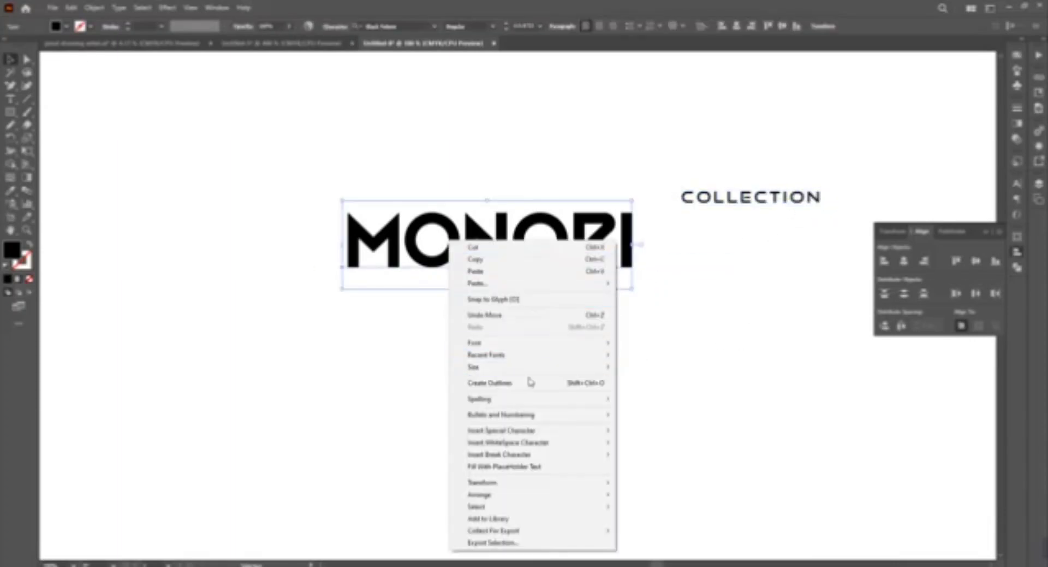
Draw an offset-path rectangle over MONOBI and fill it orange
{"action": "left_click_drag", "start_coordinate": [356, 261], "coordinate": [652, 212]}
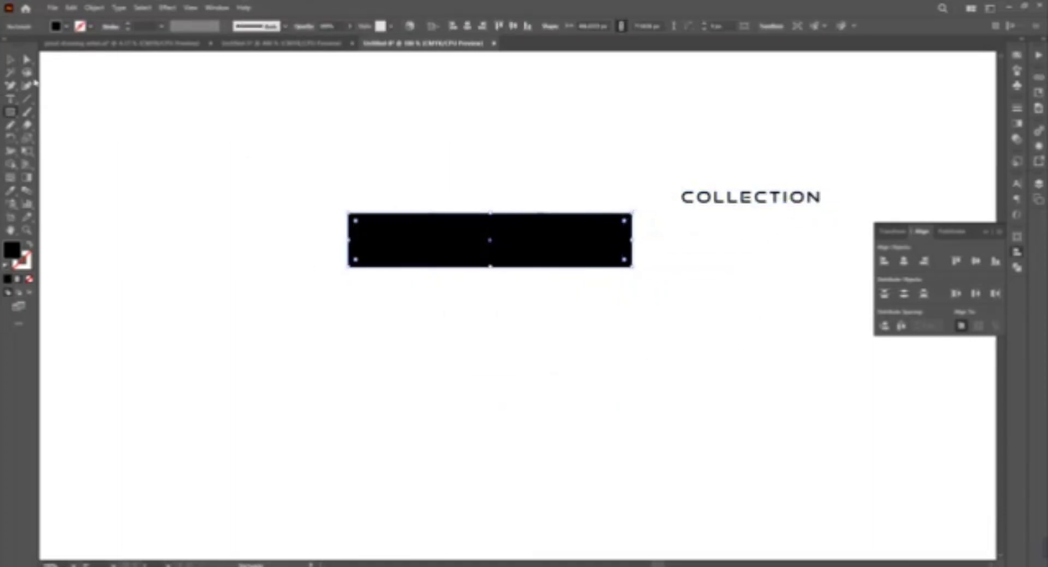
{"action": "left_click", "coordinate": [94, 7]}
{"action": "left_click", "coordinate": [284, 320]}
{"action": "left_click", "coordinate": [836, 442]}
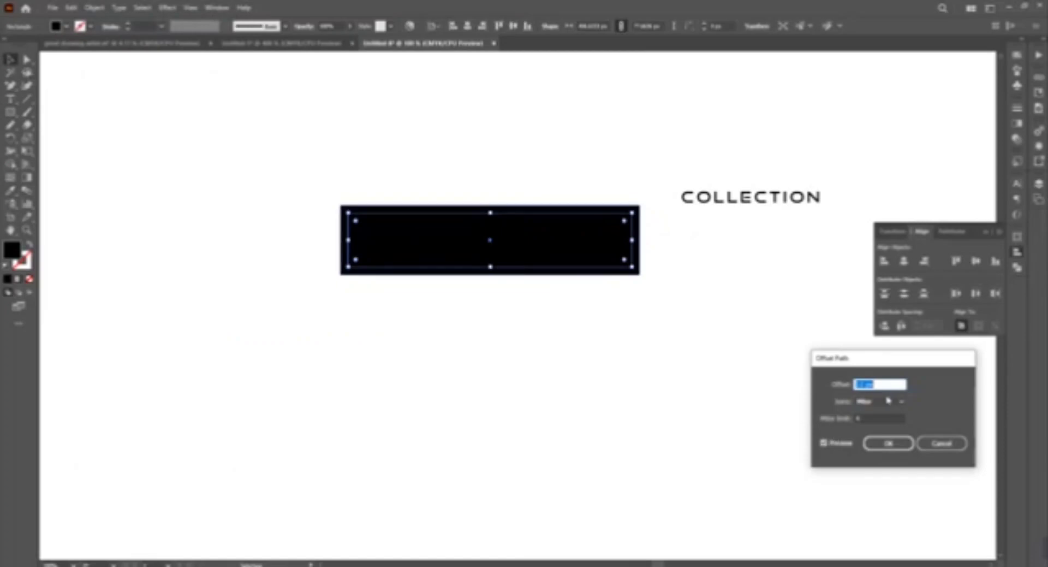
{"action": "left_click", "coordinate": [888, 442]}
{"action": "left_click", "coordinate": [66, 25]}
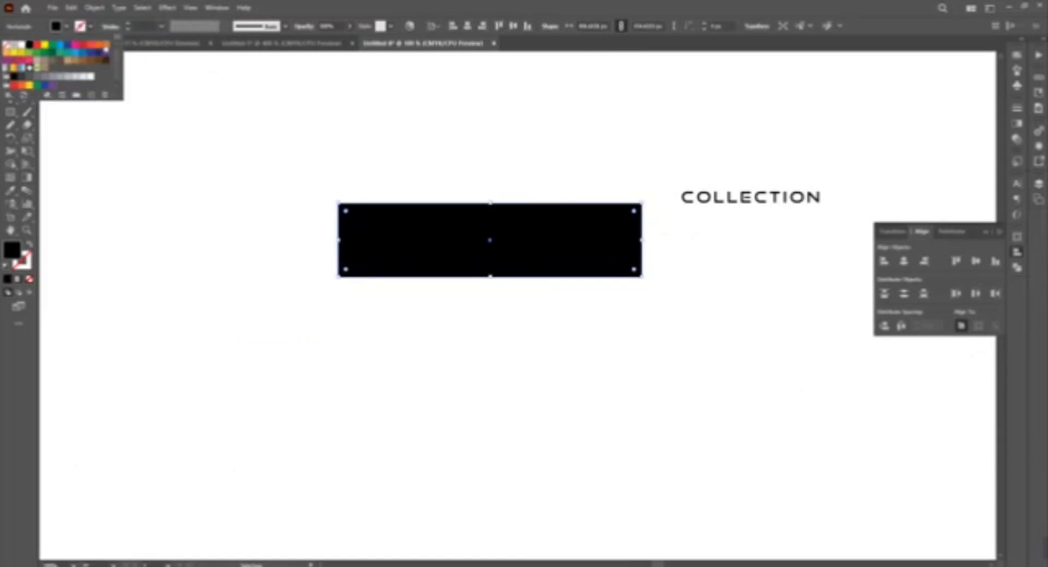
{"action": "left_click", "coordinate": [41, 47]}
Send the orange bar behind MONOBI and centre the lettering vertically on it
{"action": "right_click", "coordinate": [572, 263]}
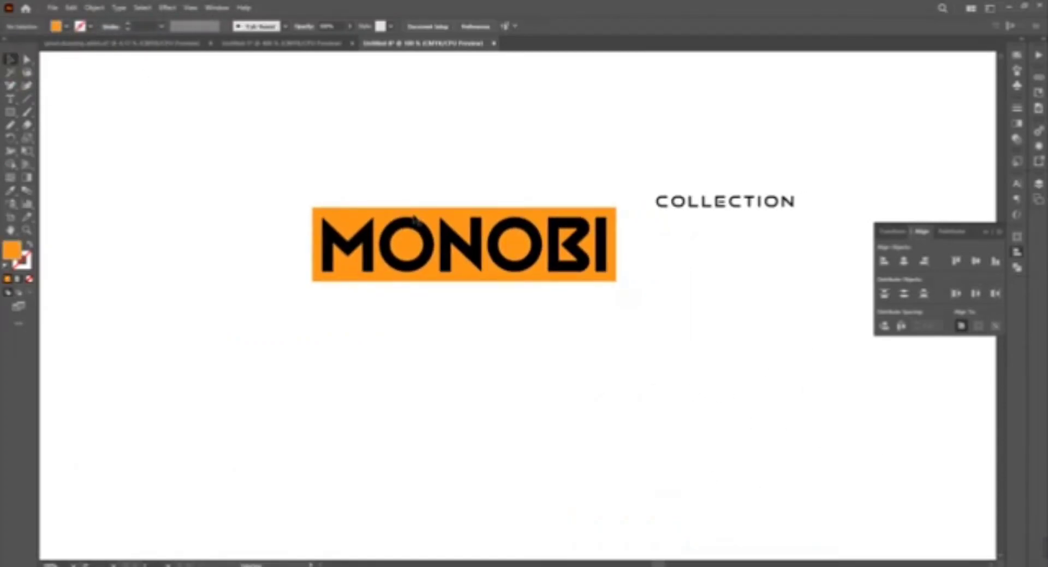
{"action": "left_click_drag", "start_coordinate": [232, 166], "coordinate": [627, 311]}
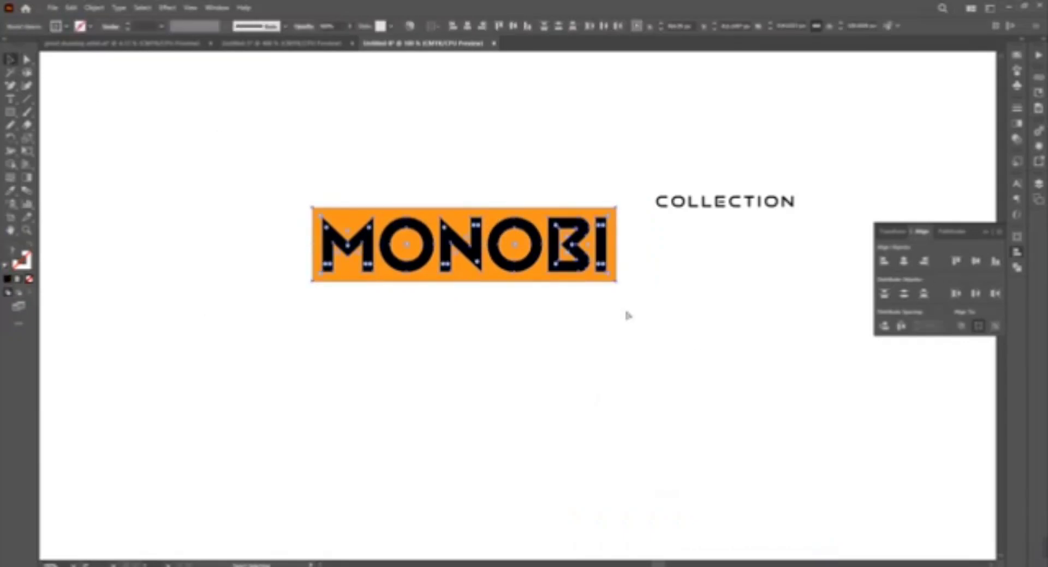
{"action": "left_click", "coordinate": [975, 261]}
{"action": "left_click", "coordinate": [737, 404]}
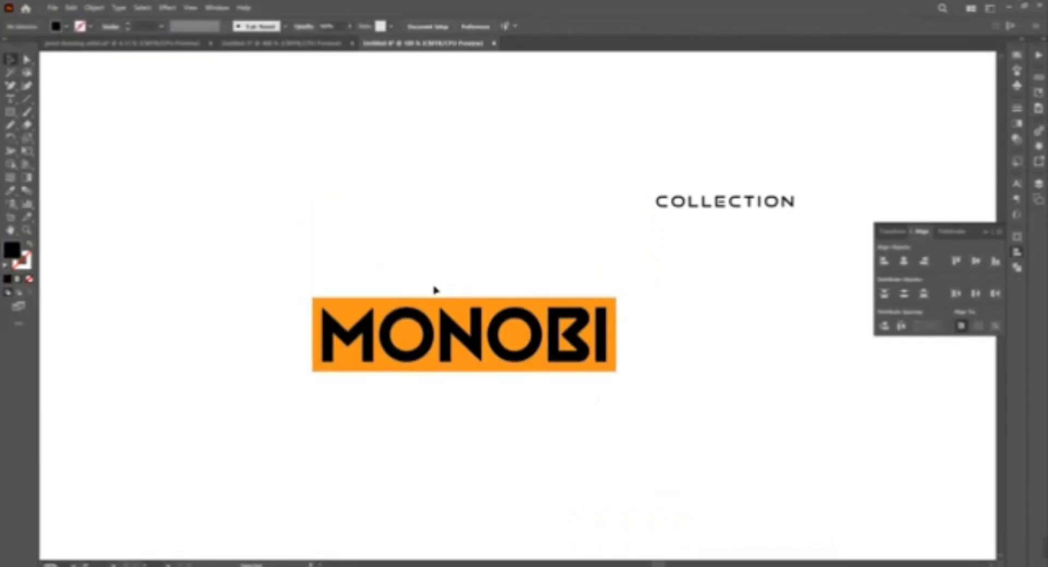
Extend the N's strokes above and below the orange bar
{"action": "key", "text": "a"}
{"action": "left_click_drag", "start_coordinate": [475, 307], "coordinate": [477, 267]}
{"action": "key", "text": "ctrl+shift+a"}
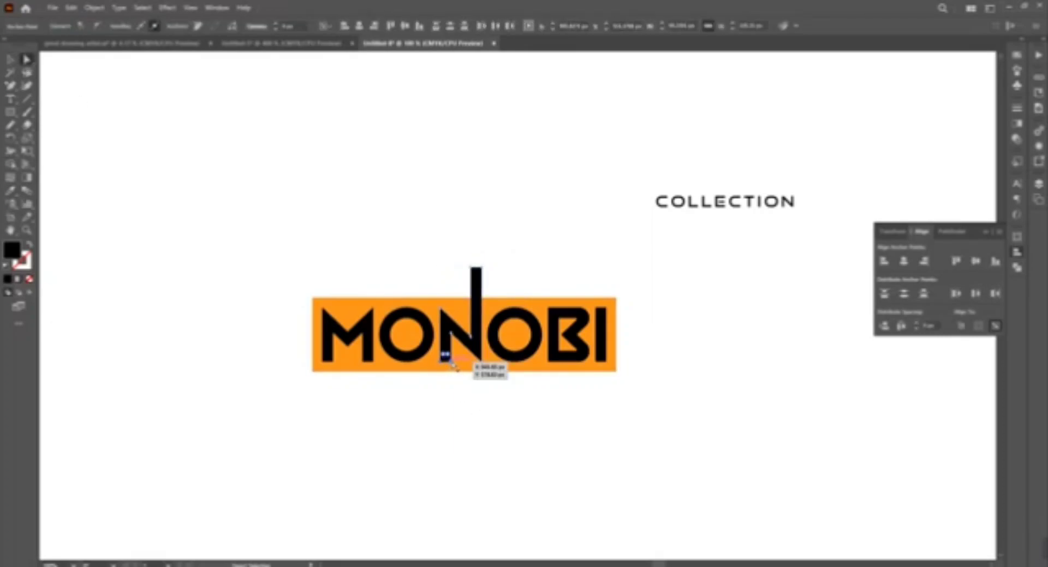
{"action": "left_click_drag", "start_coordinate": [450, 363], "coordinate": [445, 397]}
{"action": "key", "text": "ctrl+shift+a"}
Draw a horizontal guide line at the N's top and copy it below MONOBI
{"action": "left_click", "coordinate": [10, 87]}
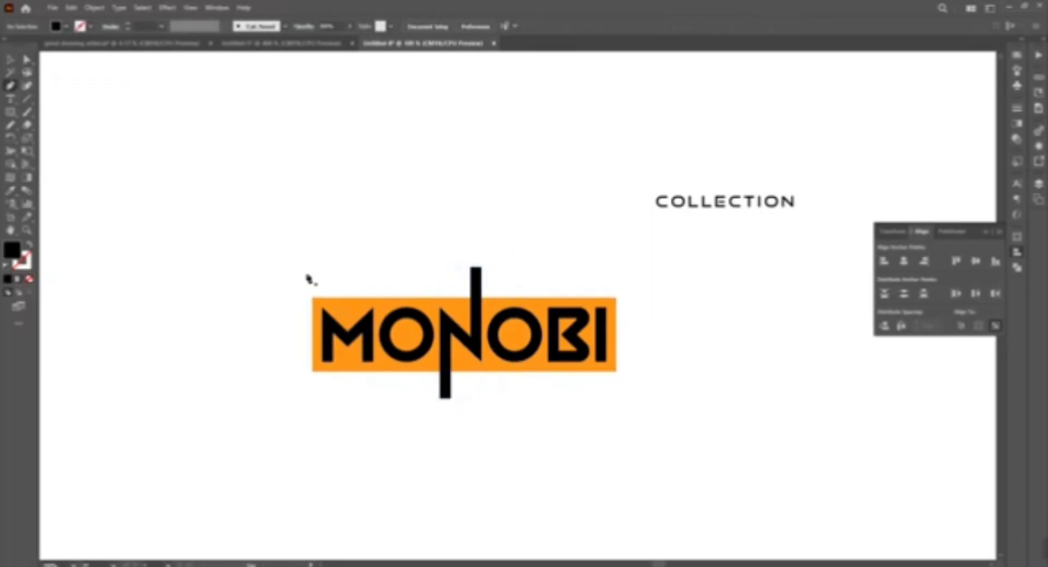
{"action": "left_click", "coordinate": [306, 264]}
{"action": "left_click", "coordinate": [631, 264]}
{"action": "key", "text": "v"}
{"action": "left_click_drag", "start_coordinate": [555, 275], "coordinate": [585, 390]}
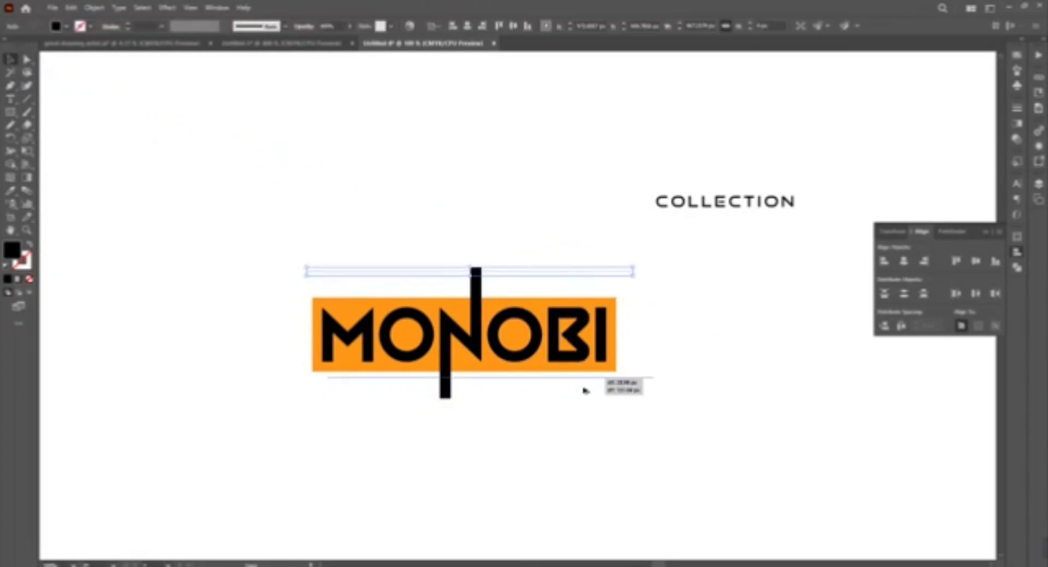
{"action": "left_click", "coordinate": [659, 257]}
{"action": "left_click_drag", "start_coordinate": [660, 257], "coordinate": [664, 416]}
Trim the N stem tip at the guide with Shape Builder and remove the guides
{"action": "key", "text": "ctrl+a"}
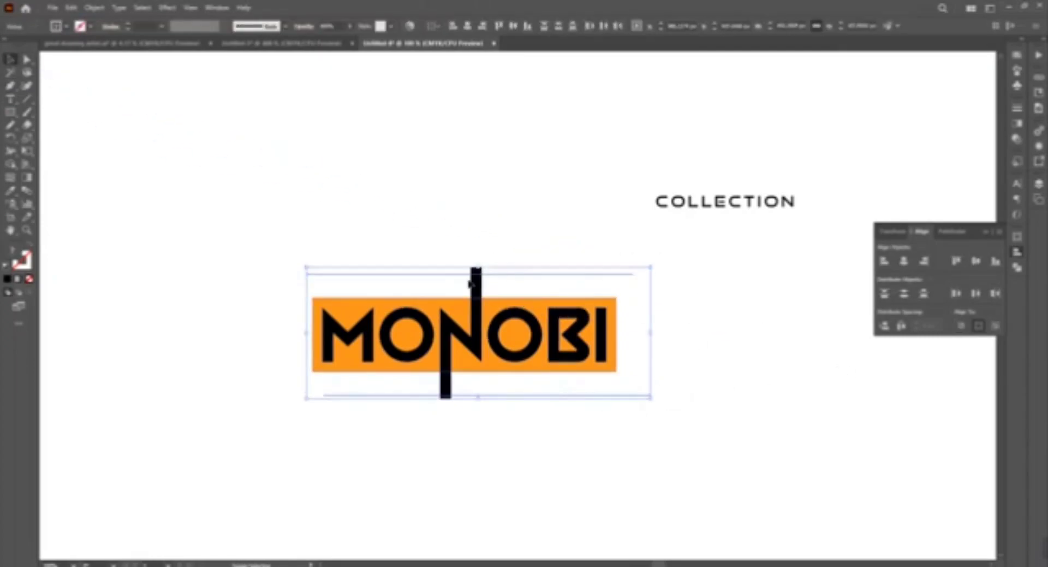
{"action": "key", "text": "shift+m"}
{"action": "left_click_drag", "start_coordinate": [477, 271], "coordinate": [481, 271]}
{"action": "key", "text": "v"}
{"action": "left_click", "coordinate": [628, 425]}
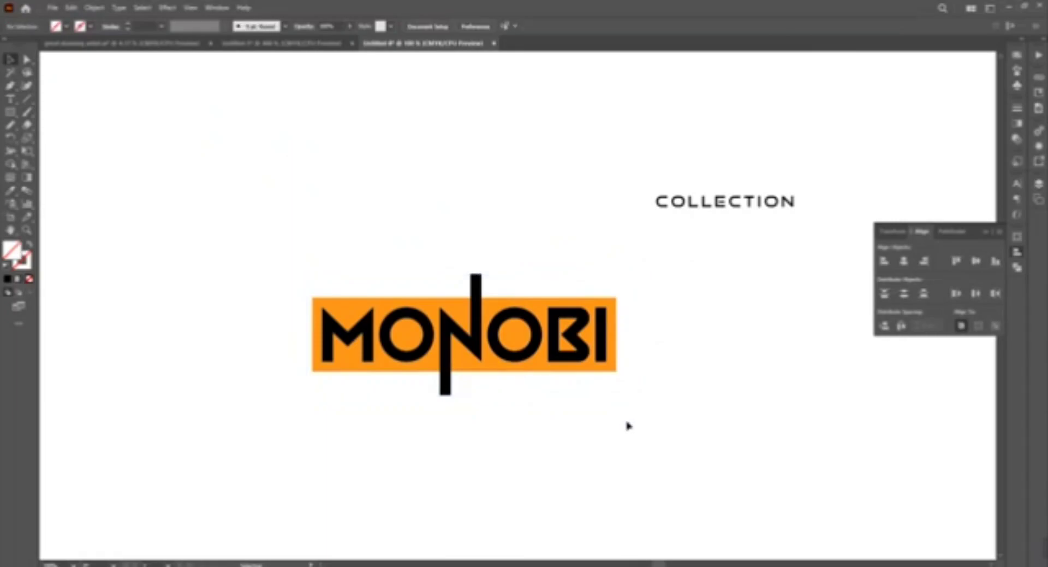
Draw a diagonal cutting path through the N and select it with the logo
{"action": "left_click", "coordinate": [9, 86]}
{"action": "left_click", "coordinate": [480, 273]}
{"action": "left_click", "coordinate": [601, 393]}
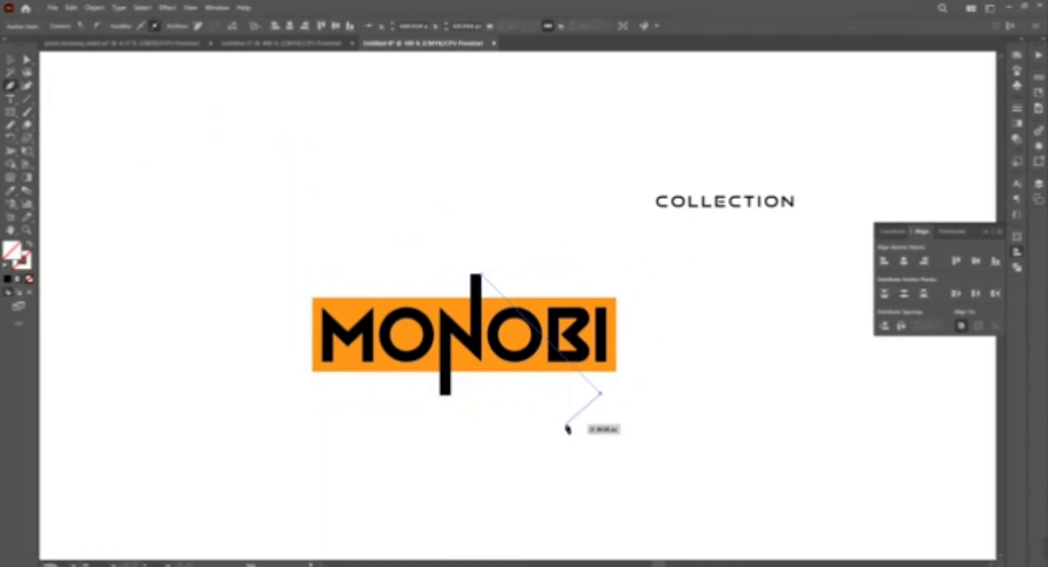
{"action": "left_click", "coordinate": [445, 394]}
{"action": "key", "text": "v"}
{"action": "left_click", "coordinate": [452, 294]}
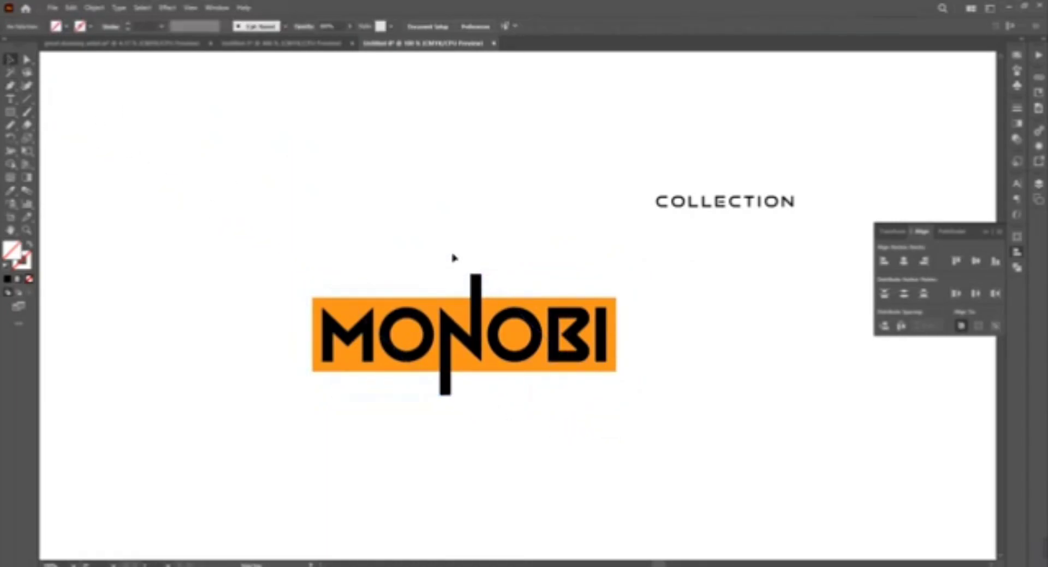
{"action": "left_click", "coordinate": [445, 382]}
{"action": "left_click_drag", "start_coordinate": [413, 405], "coordinate": [432, 377]}
Use Shape Builder to fill the triangles blue and knock M, O, B out white
{"action": "key", "text": "shift+m"}
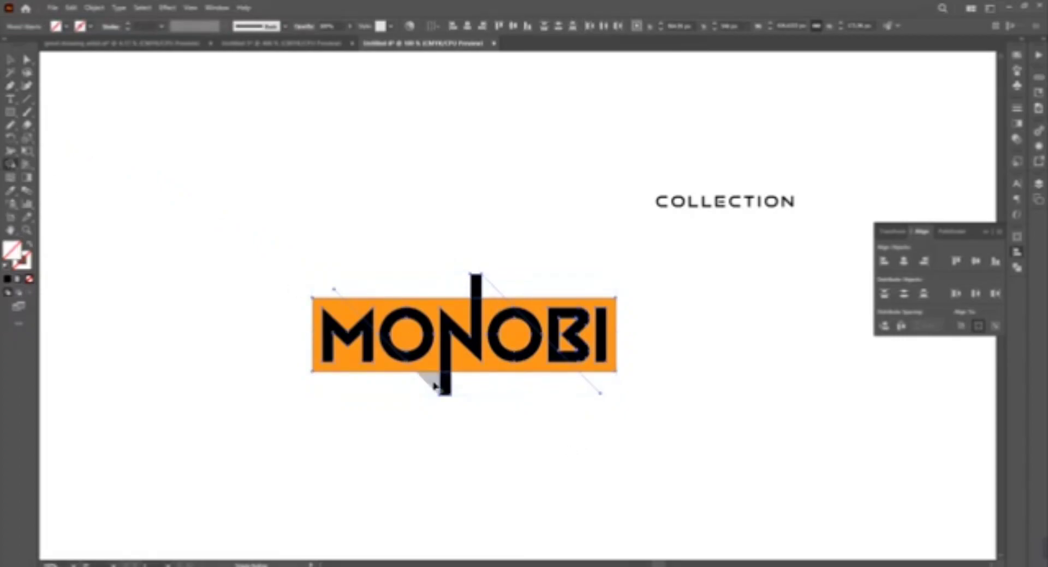
{"action": "key", "text": "Right"}
{"action": "left_click", "coordinate": [475, 327]}
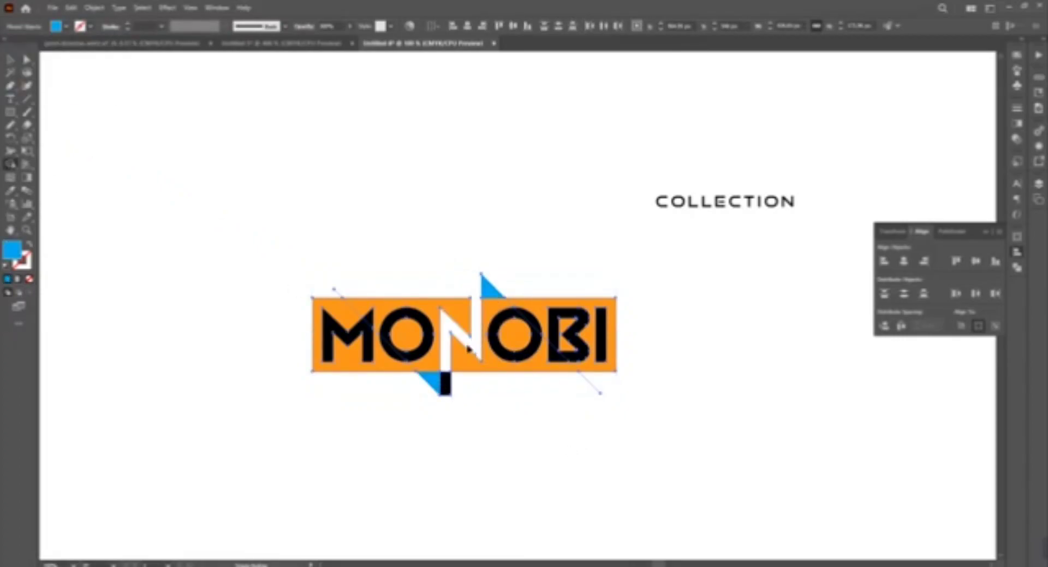
{"action": "left_click_drag", "start_coordinate": [516, 328], "coordinate": [575, 354]}
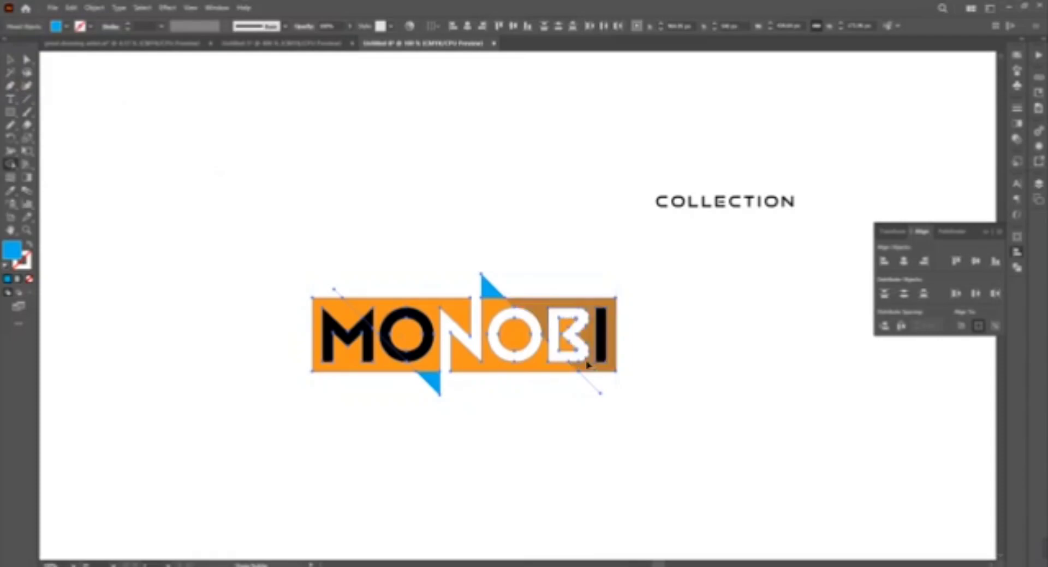
{"action": "scroll", "coordinate": [585, 351], "scroll_direction": "up", "scroll_amount": 2}
{"action": "scroll", "coordinate": [585, 350], "scroll_direction": "up", "scroll_amount": 2}
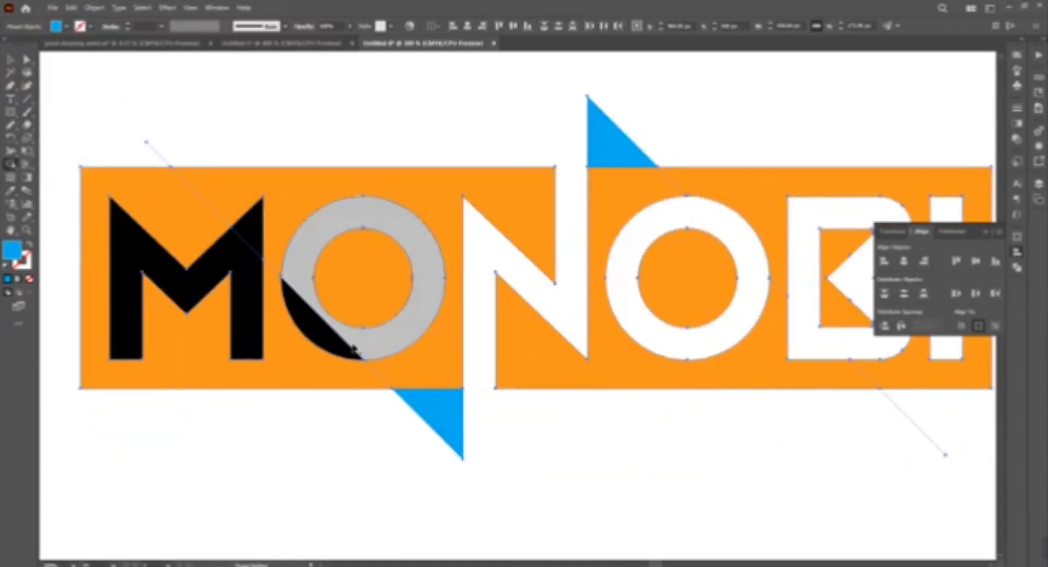
{"action": "left_click", "coordinate": [538, 269]}
{"action": "key", "text": "ctrl+0"}
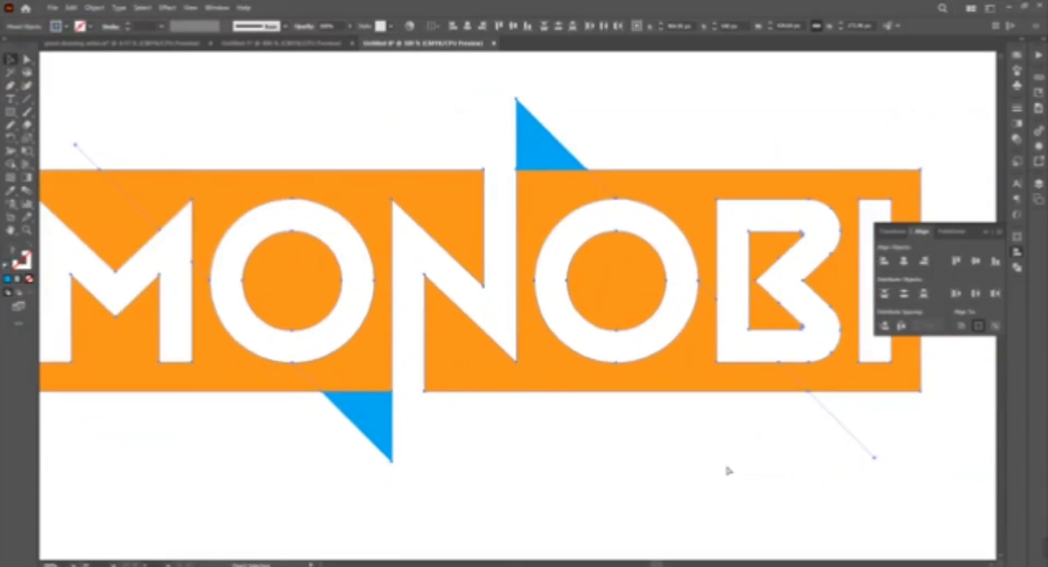
{"action": "left_click_drag", "start_coordinate": [620, 342], "coordinate": [599, 331]}
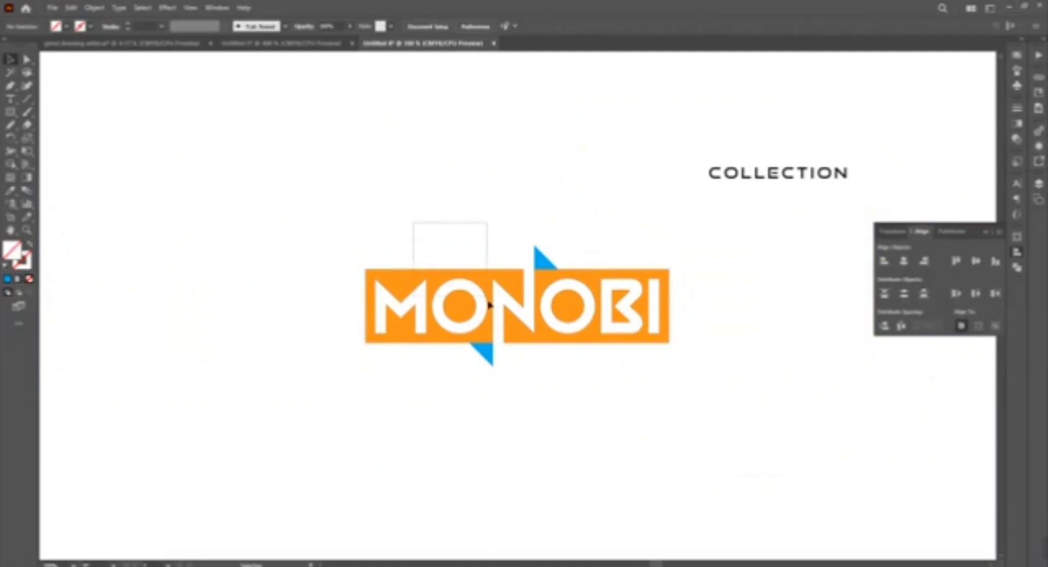
Try combining the logo pieces in Pathfinder, then undo back to the preview
{"action": "left_click_drag", "start_coordinate": [413, 222], "coordinate": [546, 262]}
{"action": "left_click", "coordinate": [951, 232]}
{"action": "key", "text": "/"}
{"action": "key", "text": "ctrl+z"}
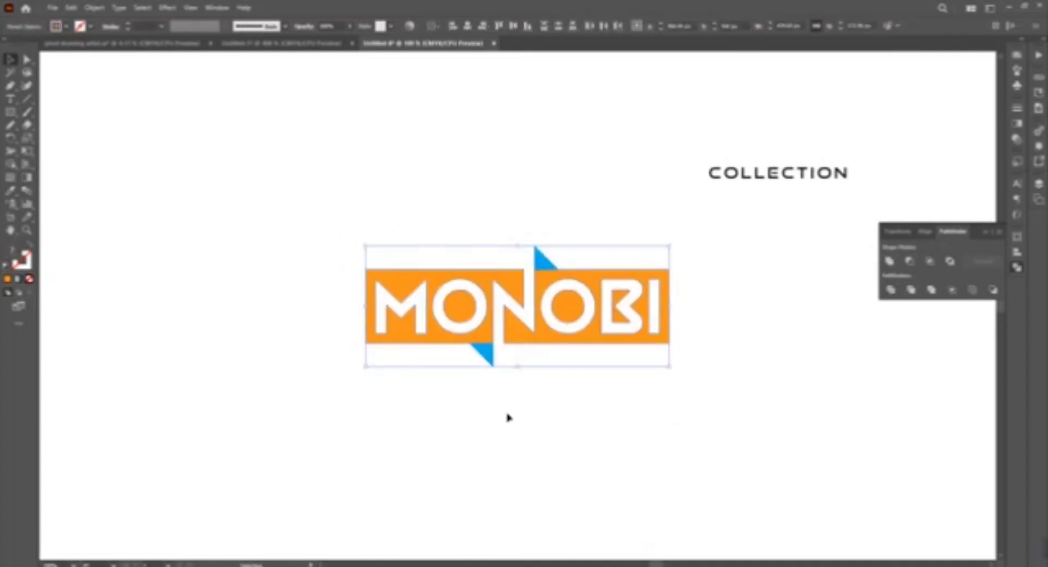
{"action": "key", "text": "ctrl+z"}
{"action": "left_click", "coordinate": [615, 459]}
Unite the orange bar and both blue triangles into one shape
{"action": "left_click_drag", "start_coordinate": [753, 418], "coordinate": [363, 254]}
{"action": "left_click", "coordinate": [889, 260]}
{"action": "right_click", "coordinate": [844, 295]}
{"action": "left_click", "coordinate": [55, 87]}
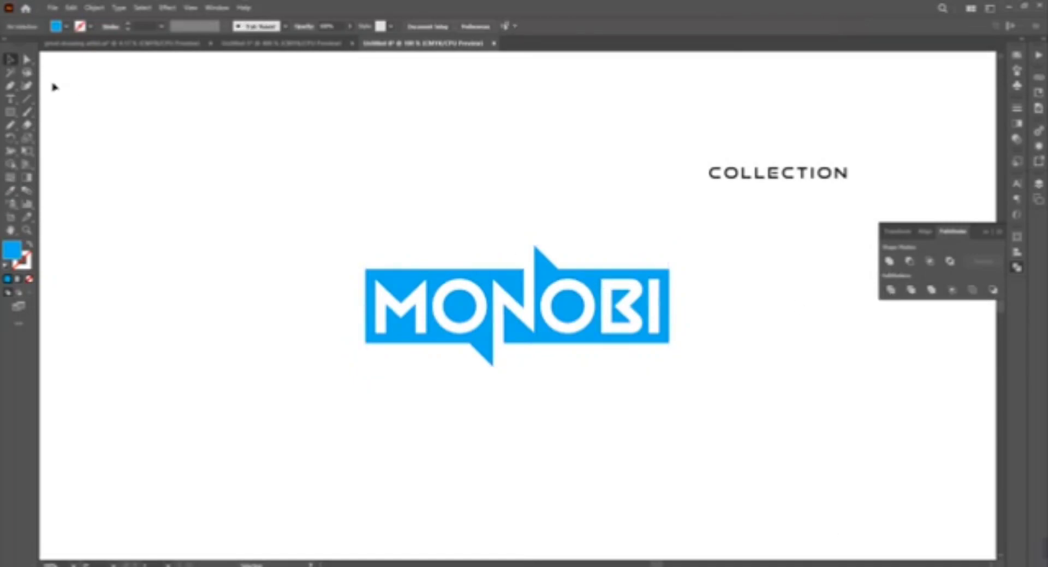
Round off the flag's corners with the live-corner widgets
{"action": "left_click", "coordinate": [553, 275]}
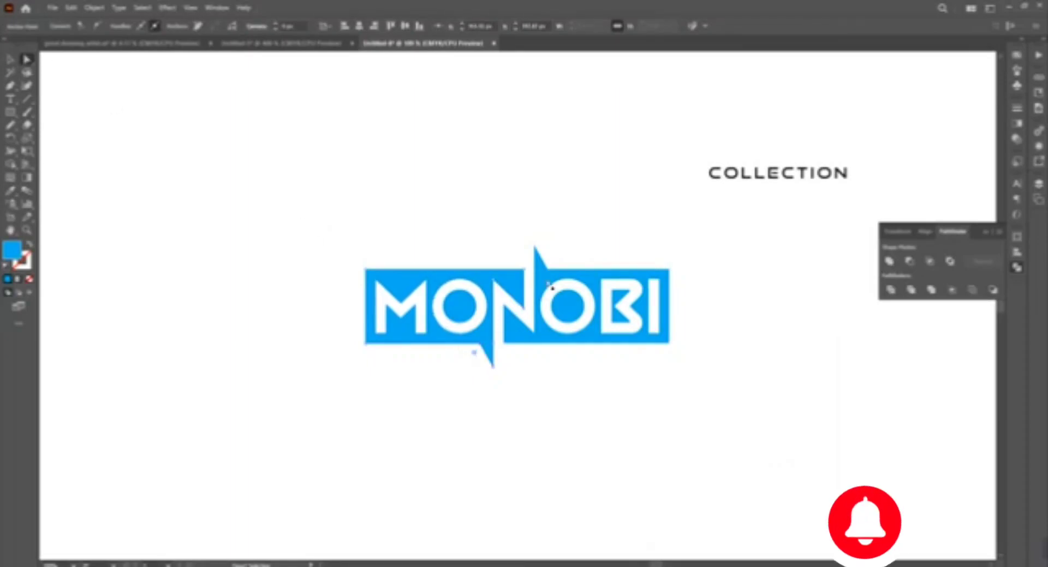
{"action": "key", "text": "v"}
{"action": "left_click", "coordinate": [192, 136]}
Fill the right half of the emblem with green
{"action": "right_click", "coordinate": [683, 314]}
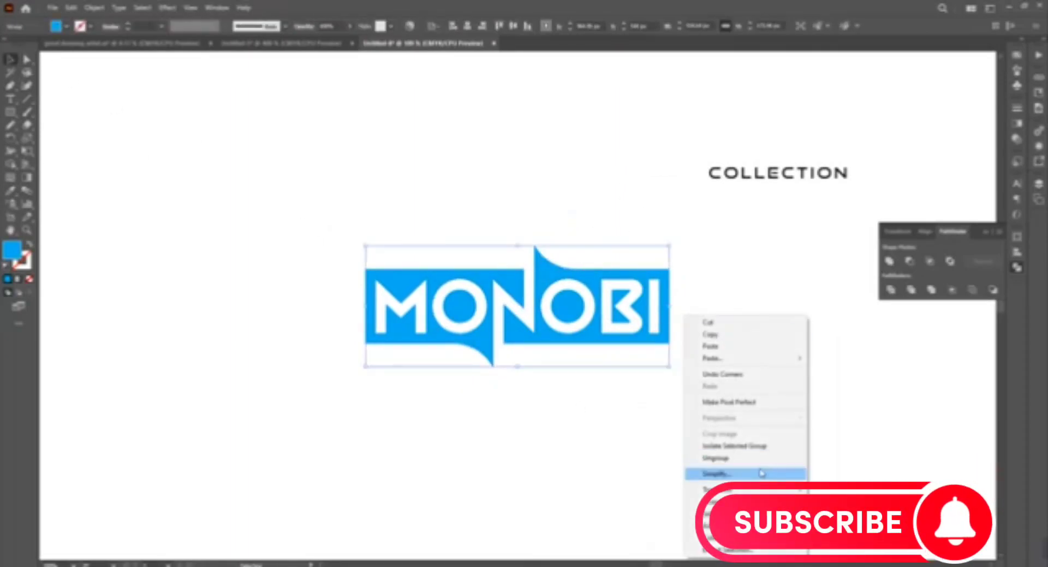
{"action": "left_click", "coordinate": [803, 410]}
{"action": "left_click", "coordinate": [601, 262]}
{"action": "left_click", "coordinate": [65, 26]}
{"action": "left_click", "coordinate": [39, 51]}
{"action": "left_click_drag", "start_coordinate": [347, 229], "coordinate": [444, 365]}
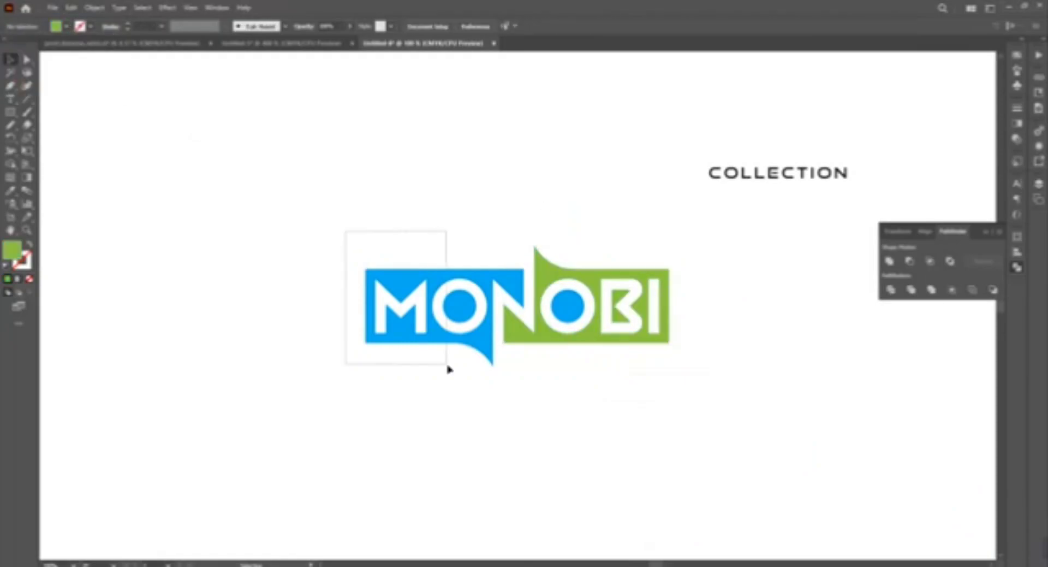
{"action": "key", "text": "i"}
{"action": "left_click", "coordinate": [587, 307]}
{"action": "left_click", "coordinate": [66, 25]}
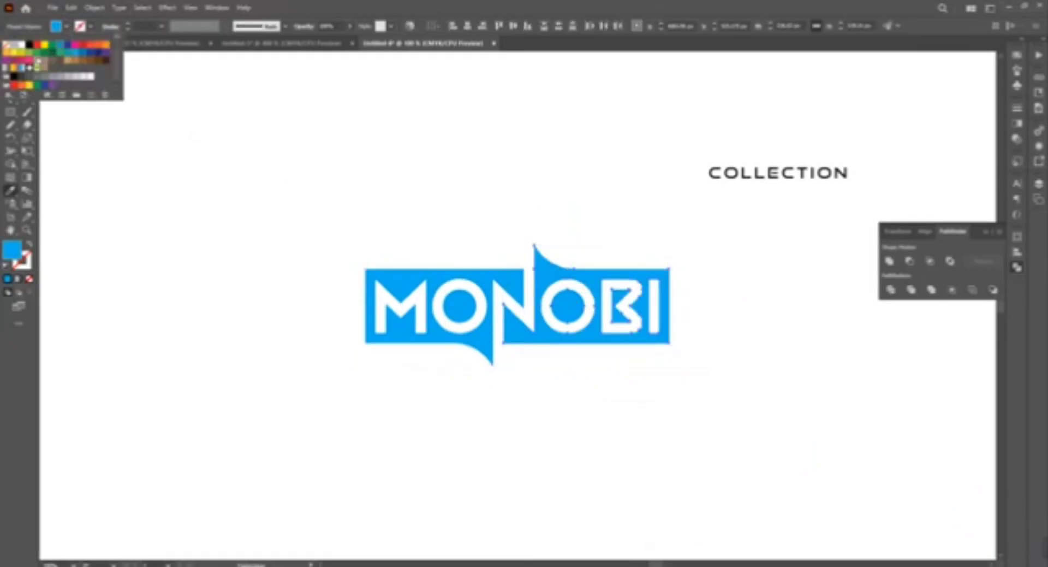
{"action": "left_click", "coordinate": [38, 59]}
{"action": "key", "text": "Escape"}
{"action": "key", "text": "v"}
Fill the left half orange and move COLLECTION beneath the logo
{"action": "left_click_drag", "start_coordinate": [295, 229], "coordinate": [486, 369]}
{"action": "left_click", "coordinate": [65, 26]}
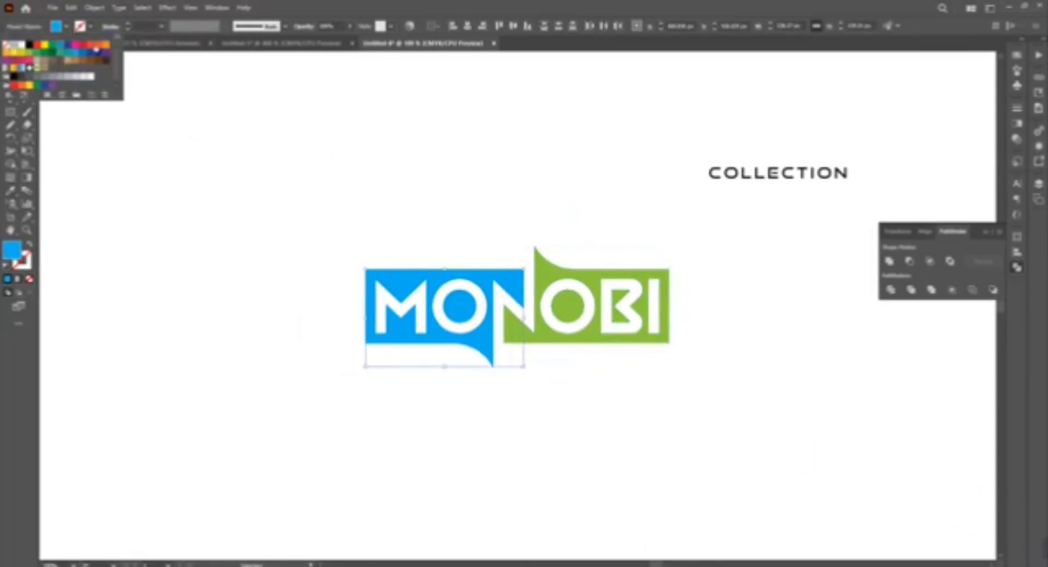
{"action": "left_click", "coordinate": [52, 52]}
{"action": "left_click", "coordinate": [375, 222]}
{"action": "mouse_move", "coordinate": [797, 175]}
{"action": "left_mouse_down"}
{"action": "mouse_move", "coordinate": [804, 182]}
{"action": "mouse_move", "coordinate": [611, 364]}
{"action": "left_mouse_up"}
Set COLLECTION's tracking to 200
{"action": "left_click", "coordinate": [335, 26]}
{"action": "left_click", "coordinate": [321, 90]}
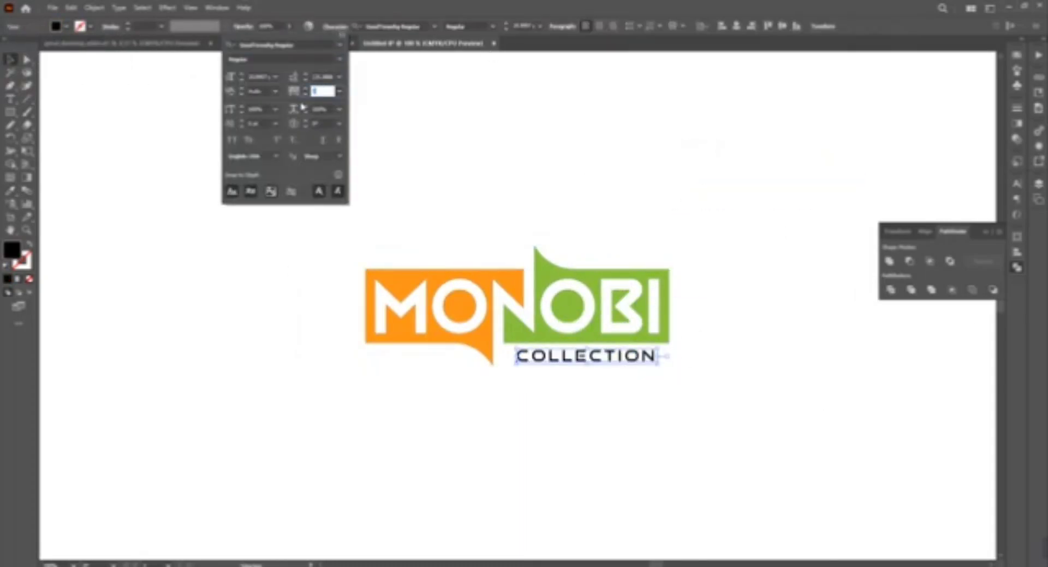
{"action": "type", "text": "200"}
{"action": "key", "text": "Return"}
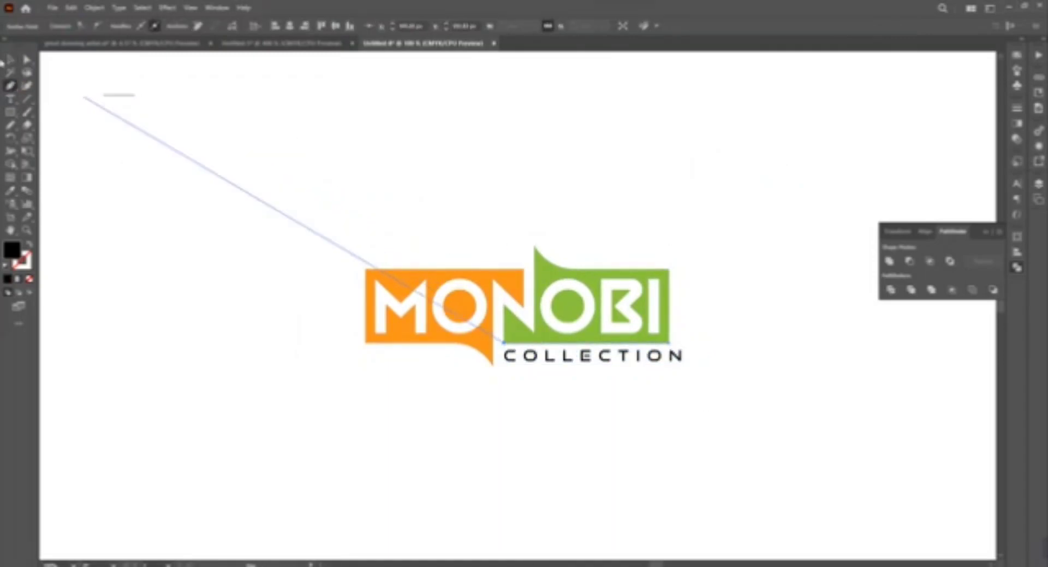
{"action": "key", "text": "v"}
Move COLLECTION further down below the emblem
{"action": "left_click", "coordinate": [600, 273]}
{"action": "left_click", "coordinate": [694, 367]}
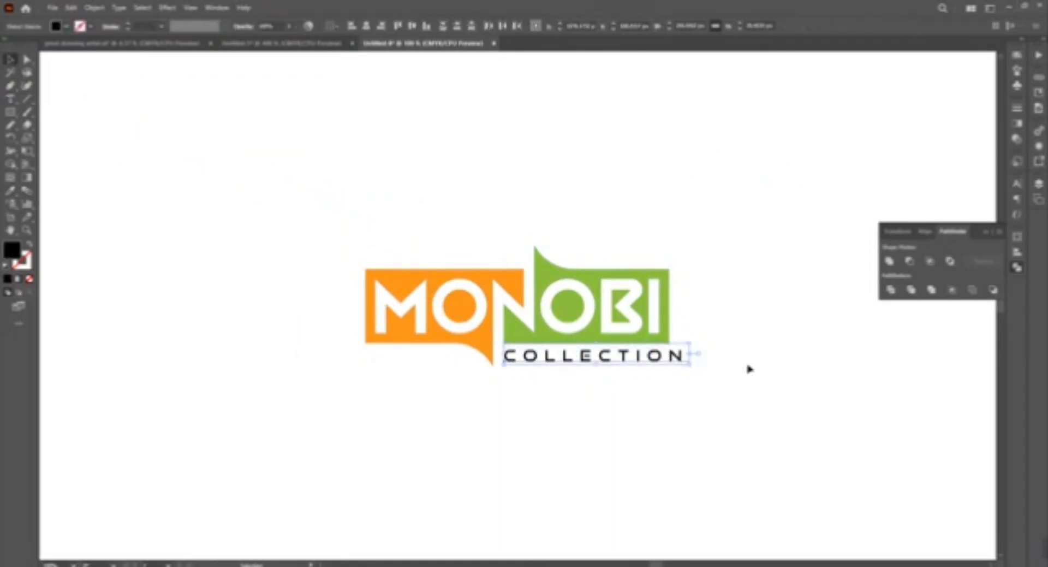
{"action": "left_click", "coordinate": [923, 231]}
{"action": "left_click_drag", "start_coordinate": [652, 358], "coordinate": [649, 406]}
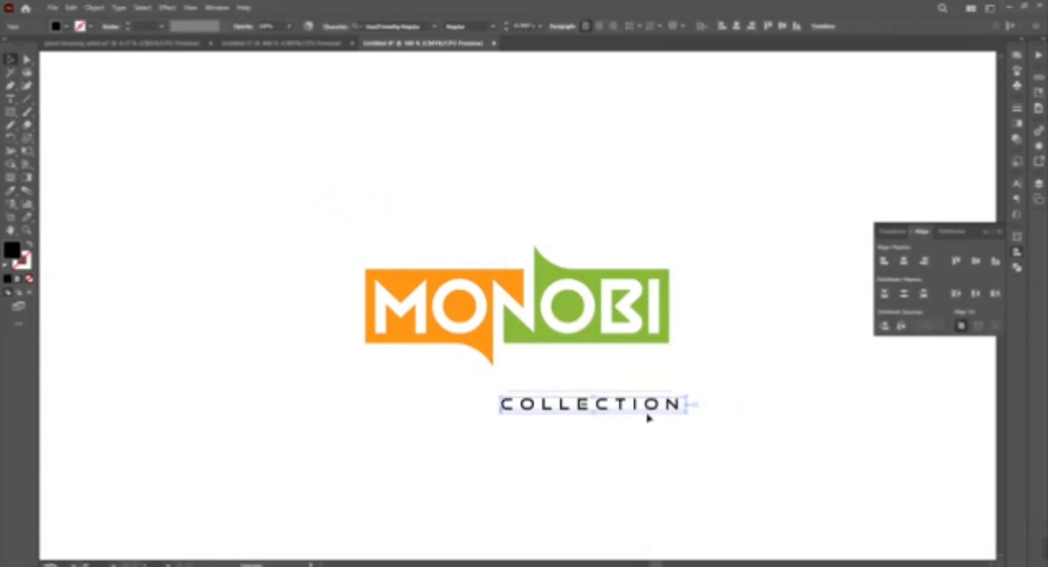
Tighten COLLECTION's tracking slightly and deselect
{"action": "left_click", "coordinate": [343, 29]}
{"action": "left_click", "coordinate": [322, 91]}
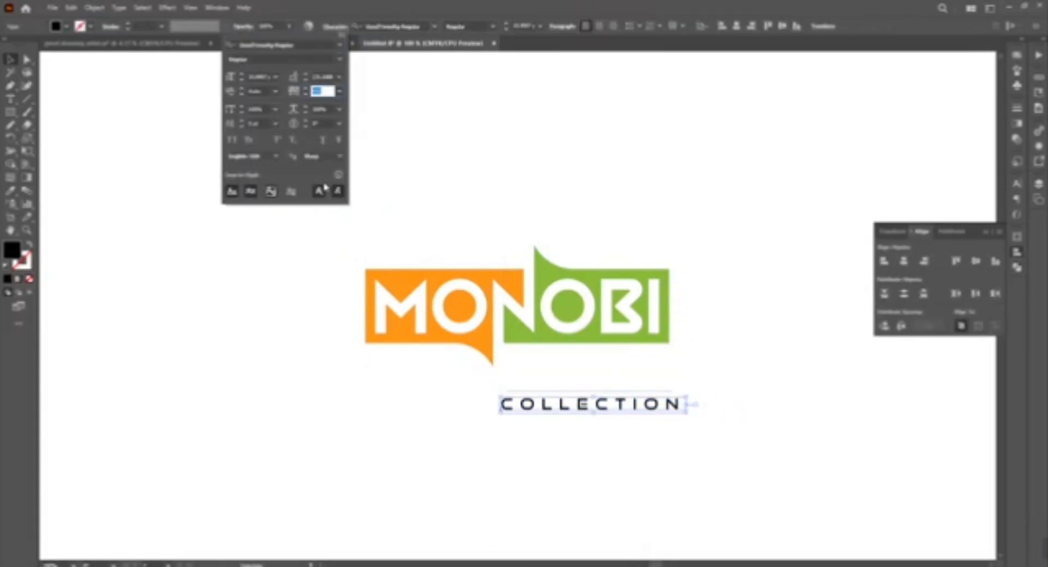
{"action": "key", "text": "Down"}
{"action": "key", "text": "Down"}
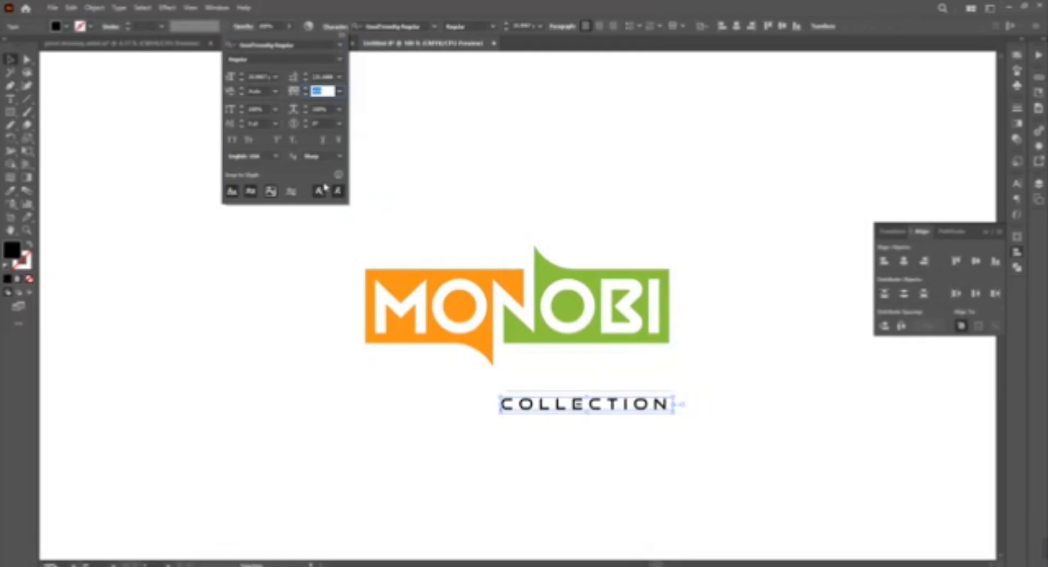
{"action": "left_click_drag", "start_coordinate": [694, 364], "coordinate": [604, 402]}
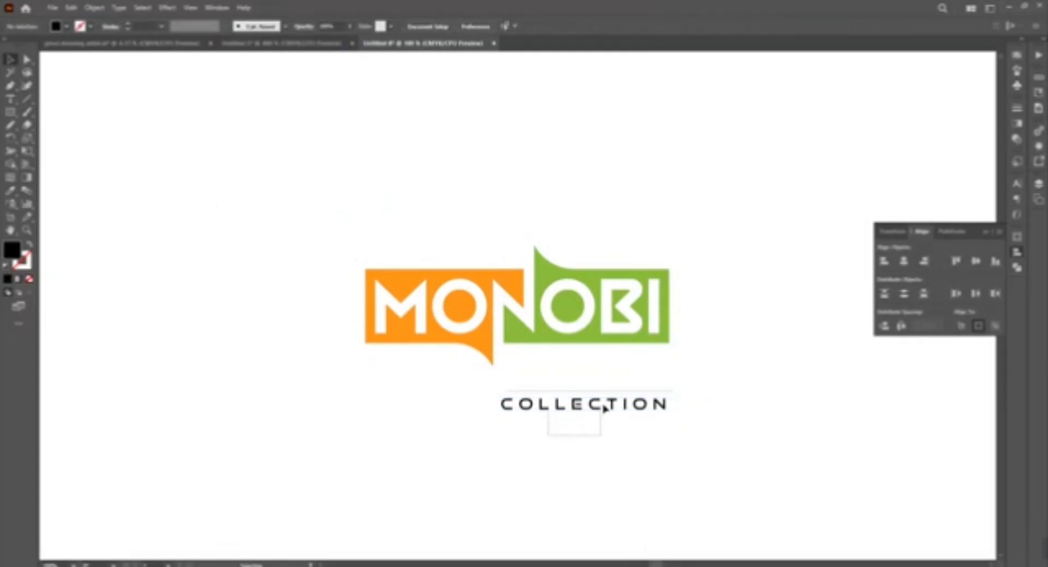
{"action": "right_click", "coordinate": [604, 402]}
{"action": "left_click", "coordinate": [727, 388]}
{"action": "left_click", "coordinate": [701, 407]}
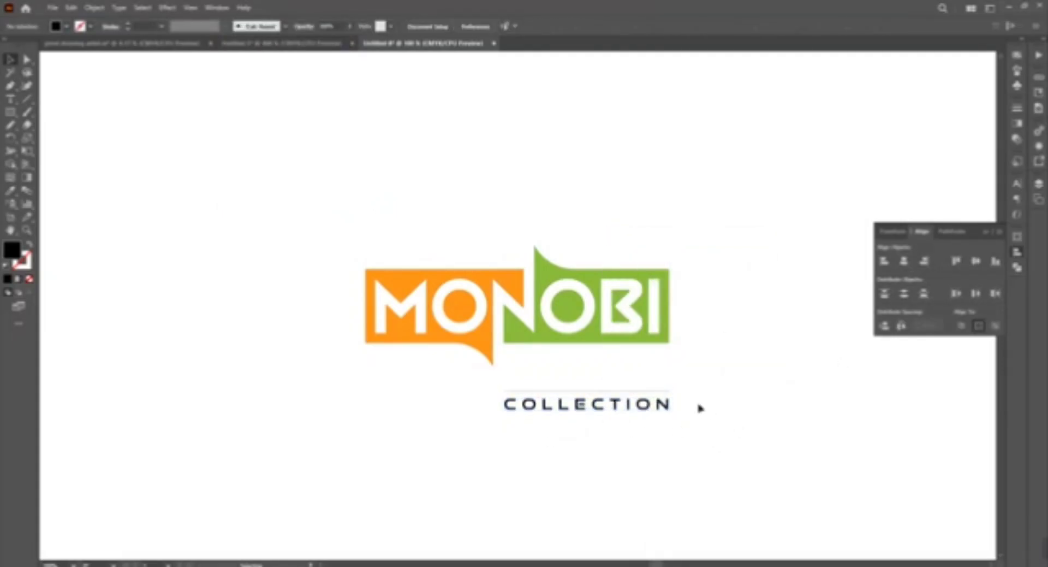
Widen the COLLECTION text and move it up beneath the logo
{"action": "scroll", "coordinate": [819, 398], "scroll_direction": "up", "scroll_amount": 5, "text": "alt"}
{"action": "scroll", "coordinate": [737, 437], "scroll_direction": "down", "scroll_amount": 3}
{"action": "left_click", "coordinate": [726, 396]}
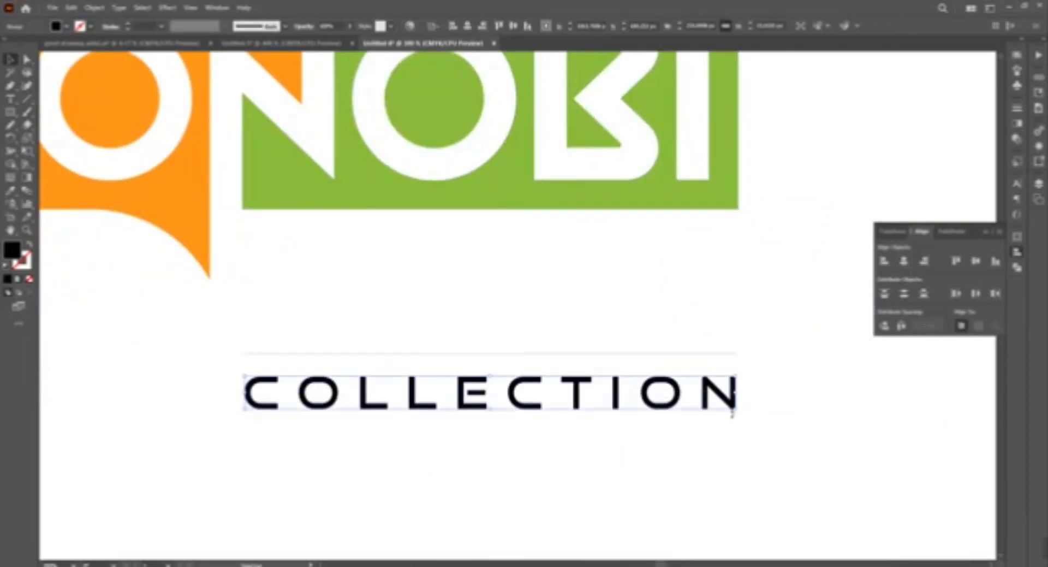
{"action": "left_click", "coordinate": [784, 433]}
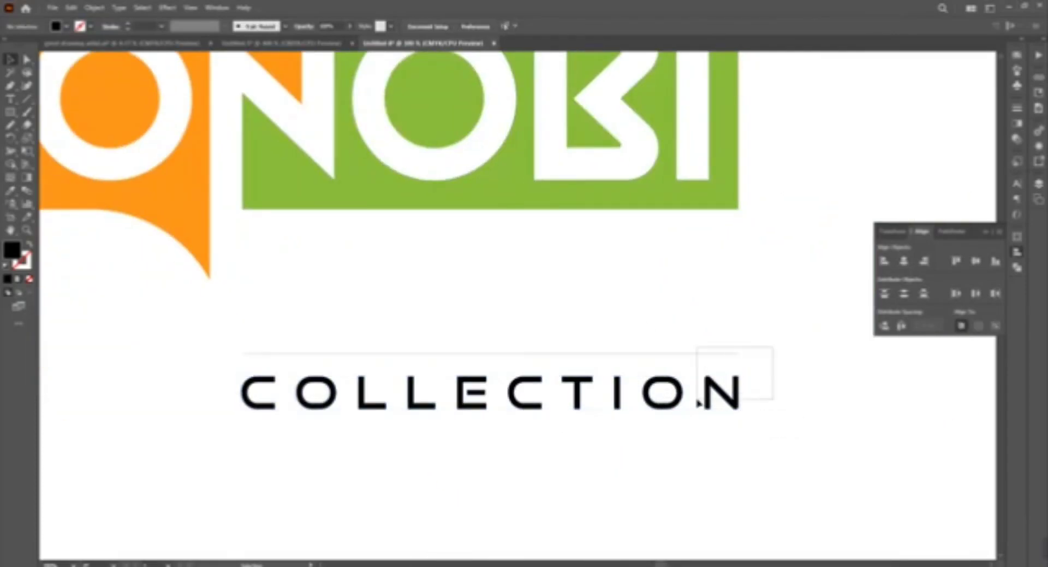
{"action": "mouse_move", "coordinate": [773, 346]}
{"action": "left_mouse_down"}
{"action": "mouse_move", "coordinate": [702, 398]}
{"action": "mouse_move", "coordinate": [658, 413]}
{"action": "mouse_move", "coordinate": [686, 442]}
{"action": "left_mouse_up"}
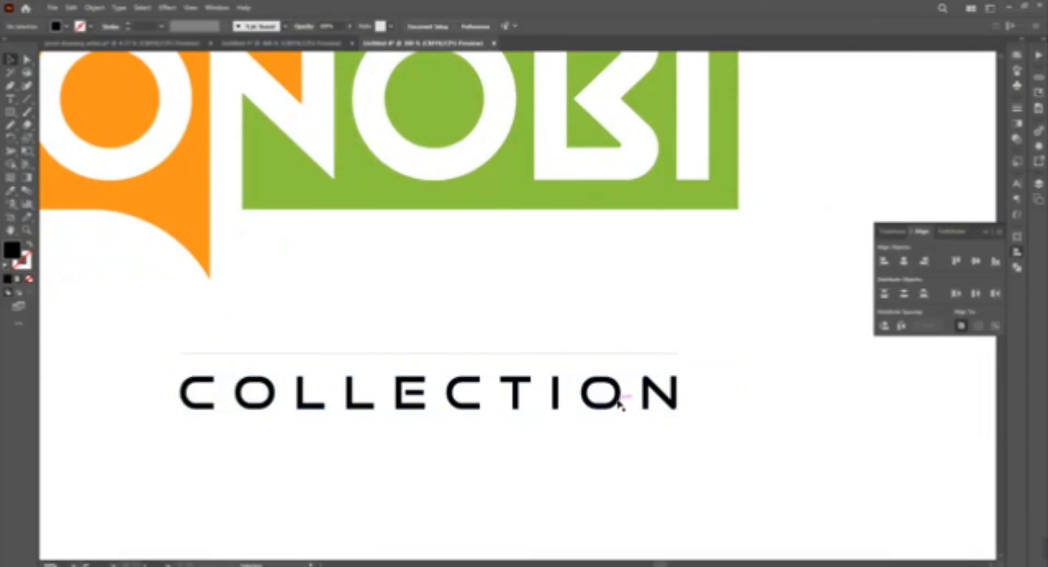
{"action": "mouse_move", "coordinate": [620, 403]}
{"action": "left_mouse_down"}
{"action": "mouse_move", "coordinate": [695, 270]}
{"action": "mouse_move", "coordinate": [682, 263]}
{"action": "left_mouse_up"}
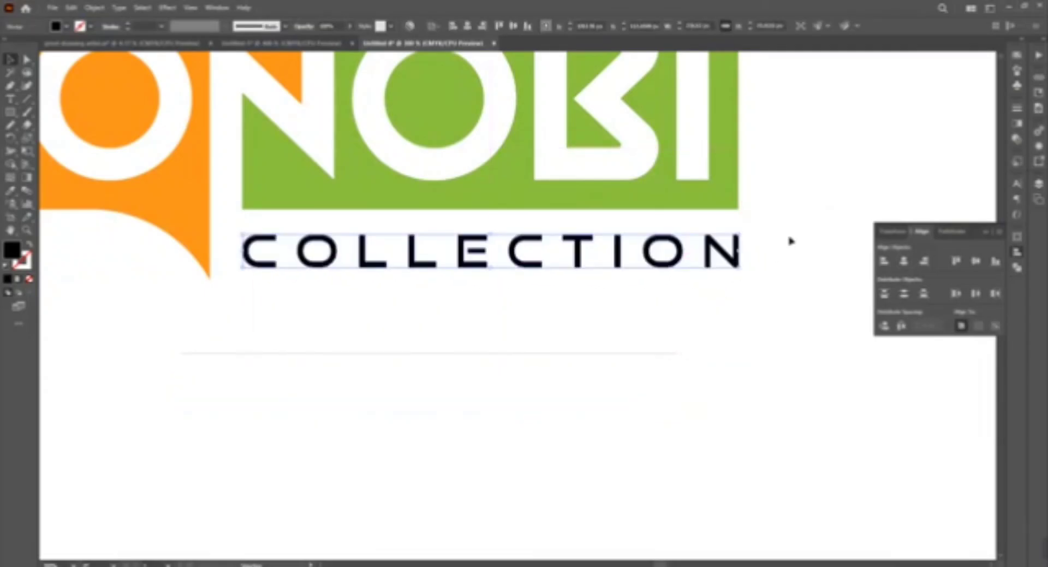
Show the rulers, add a vertical guide at the logo's right edge, and delete the faint line
{"action": "key", "text": "ctrl+r"}
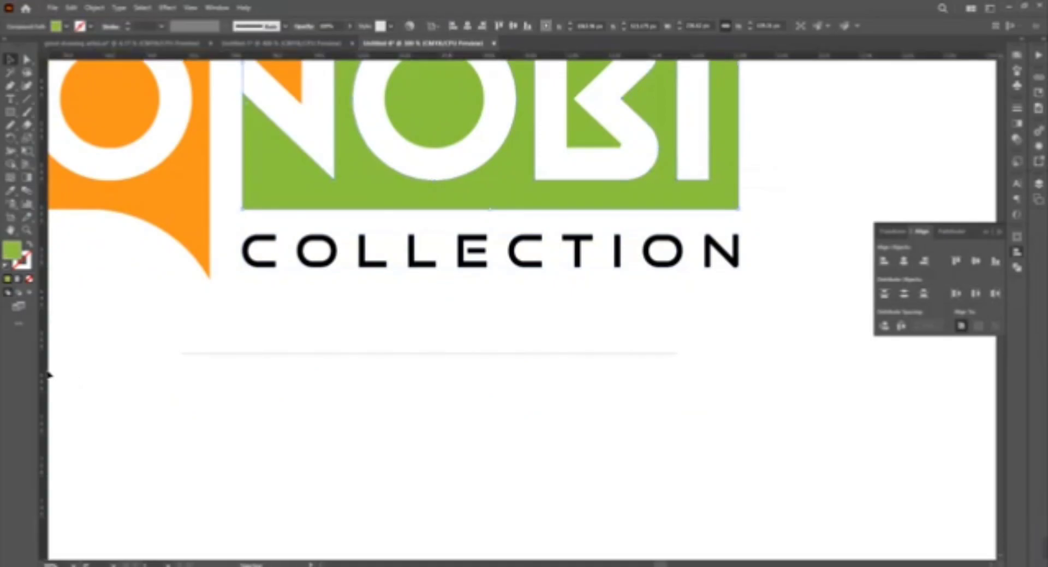
{"action": "left_click_drag", "start_coordinate": [720, 217], "coordinate": [739, 214]}
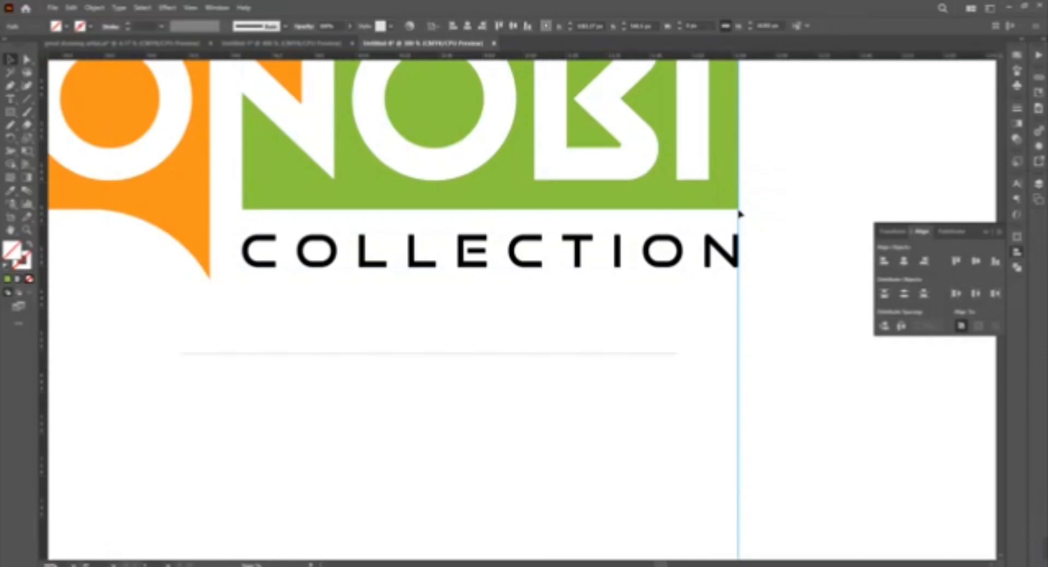
{"action": "left_click", "coordinate": [823, 249]}
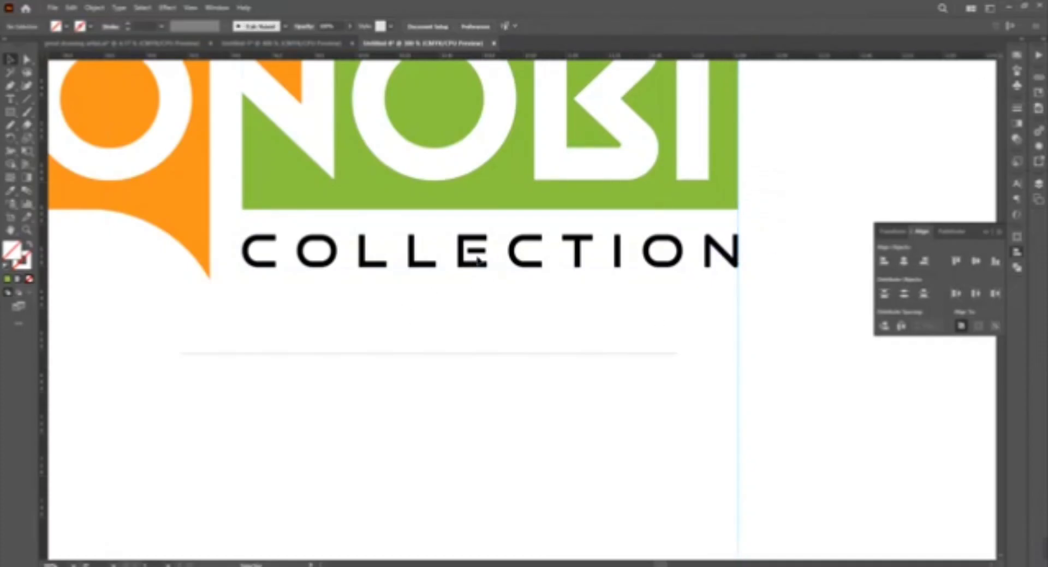
{"action": "left_click_drag", "start_coordinate": [473, 252], "coordinate": [474, 262]}
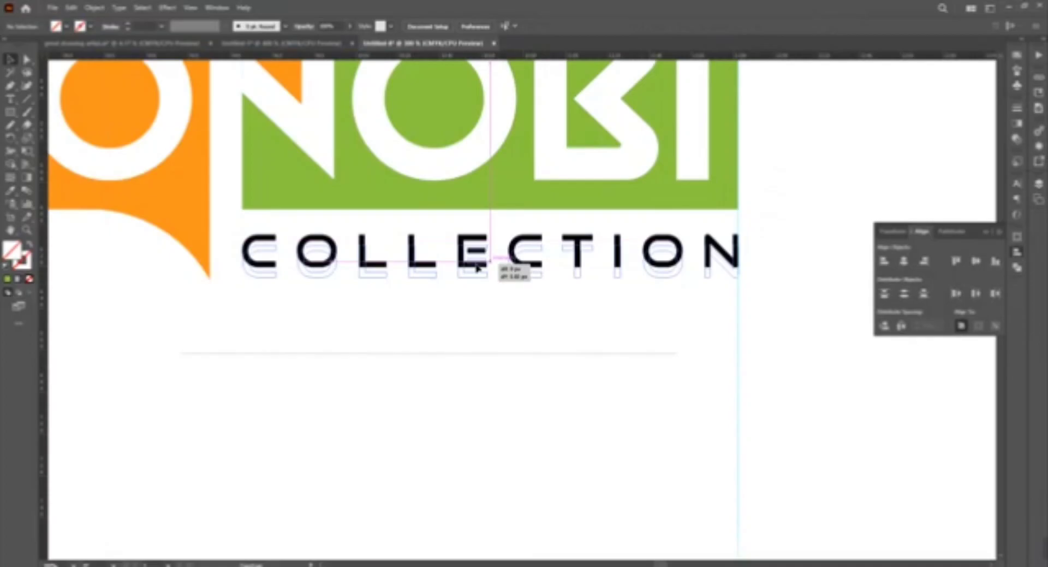
{"action": "left_click", "coordinate": [492, 329]}
{"action": "left_click", "coordinate": [512, 354]}
{"action": "key", "text": "Delete"}
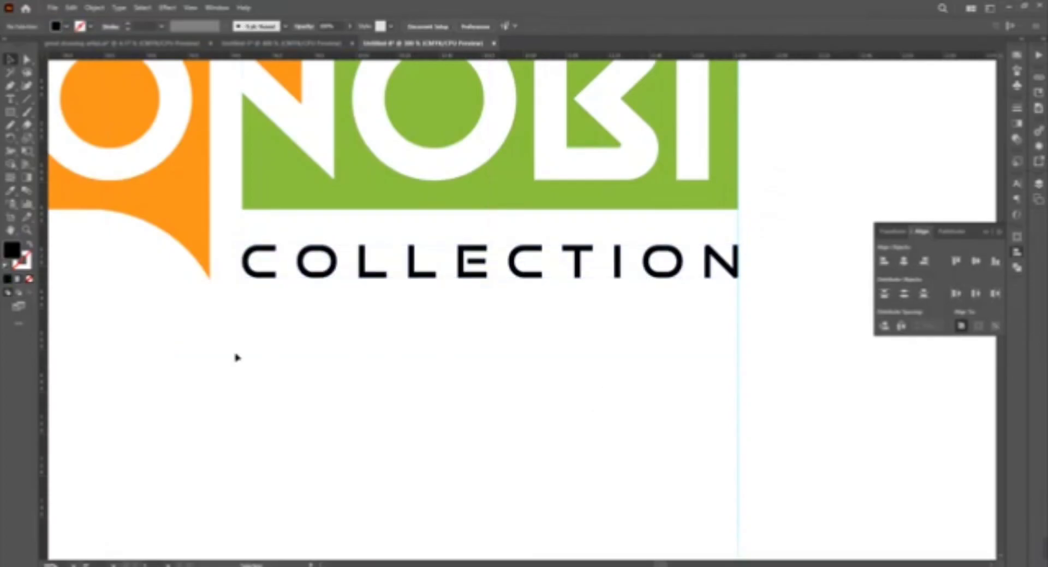
Add a horizontal guide along the logo's bottom and line COLLECTION up with the guides
{"action": "left_click_drag", "start_coordinate": [236, 357], "coordinate": [397, 97]}
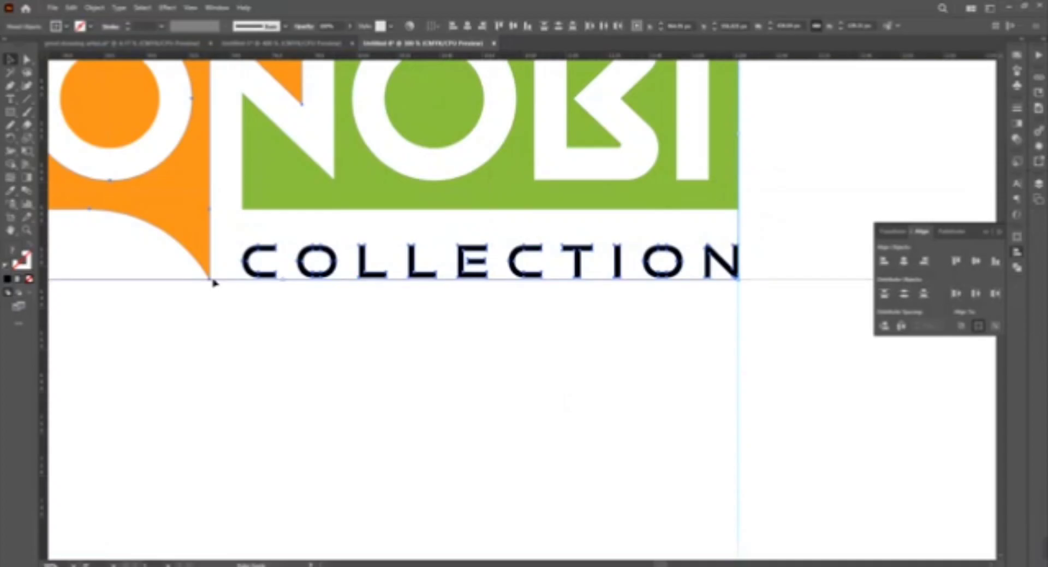
{"action": "left_click_drag", "start_coordinate": [464, 59], "coordinate": [212, 279]}
{"action": "key", "text": "ctrl+plus"}
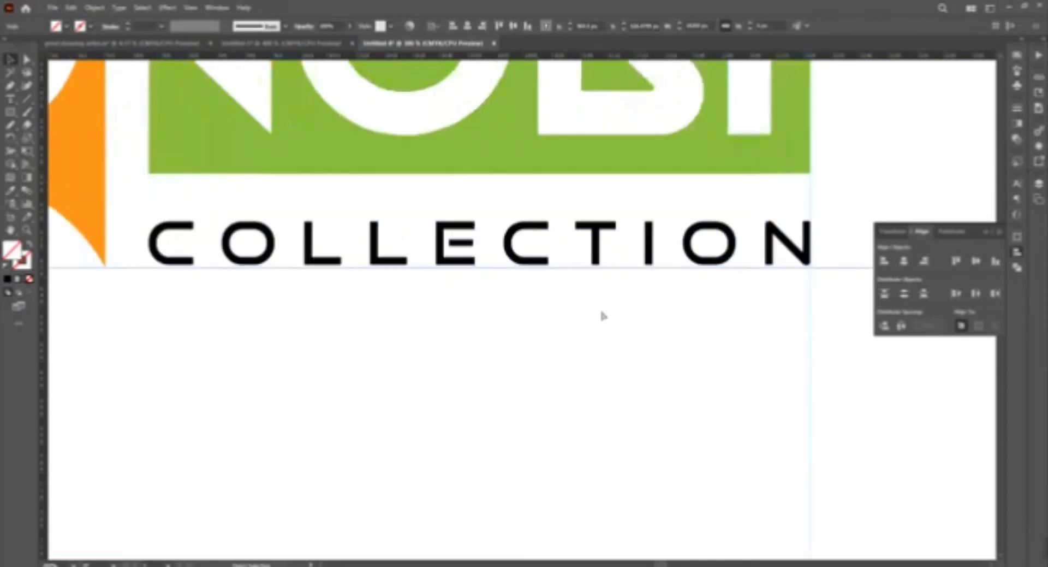
{"action": "left_click_drag", "start_coordinate": [733, 257], "coordinate": [769, 265]}
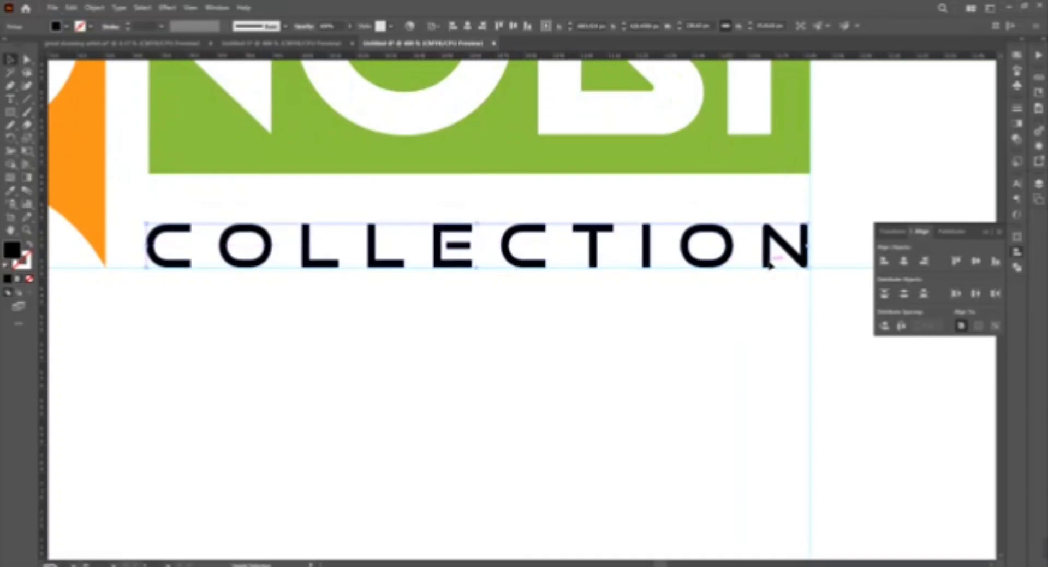
{"action": "key", "text": "ctrl+plus"}
{"action": "mouse_move", "coordinate": [813, 321]}
{"action": "left_mouse_down"}
{"action": "mouse_move", "coordinate": [597, 297]}
{"action": "mouse_move", "coordinate": [614, 293]}
{"action": "left_mouse_up"}
{"action": "left_click", "coordinate": [731, 347]}
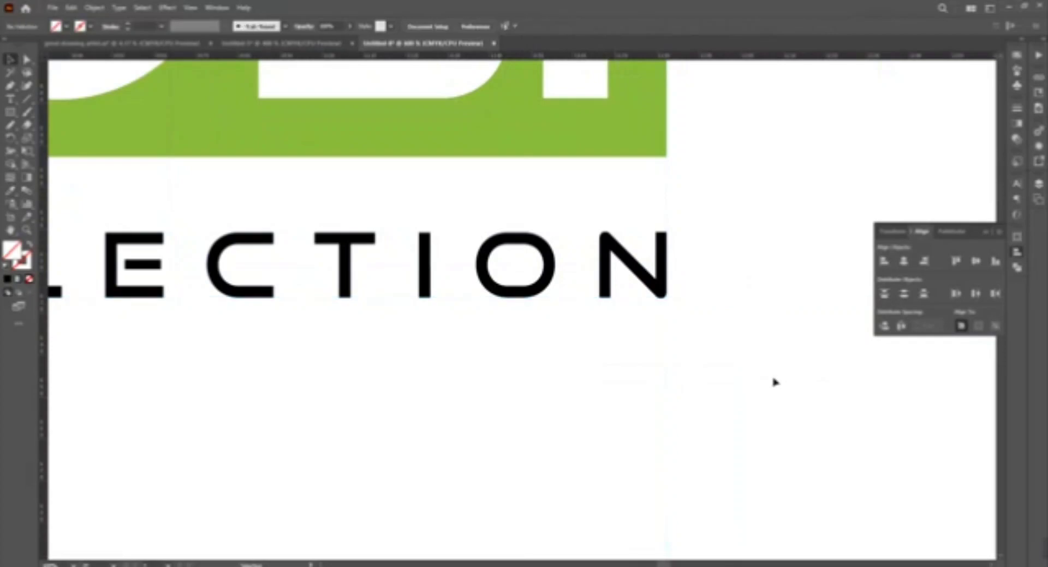
Colour COLLECTION with the logo's orange using the Eyedropper
{"action": "scroll", "coordinate": [775, 371], "scroll_direction": "down", "scroll_amount": 3}
{"action": "scroll", "coordinate": [683, 382], "scroll_direction": "down", "scroll_amount": 3}
{"action": "scroll", "coordinate": [535, 389], "scroll_direction": "left", "scroll_amount": 2}
{"action": "scroll", "coordinate": [470, 349], "scroll_direction": "left", "scroll_amount": 1}
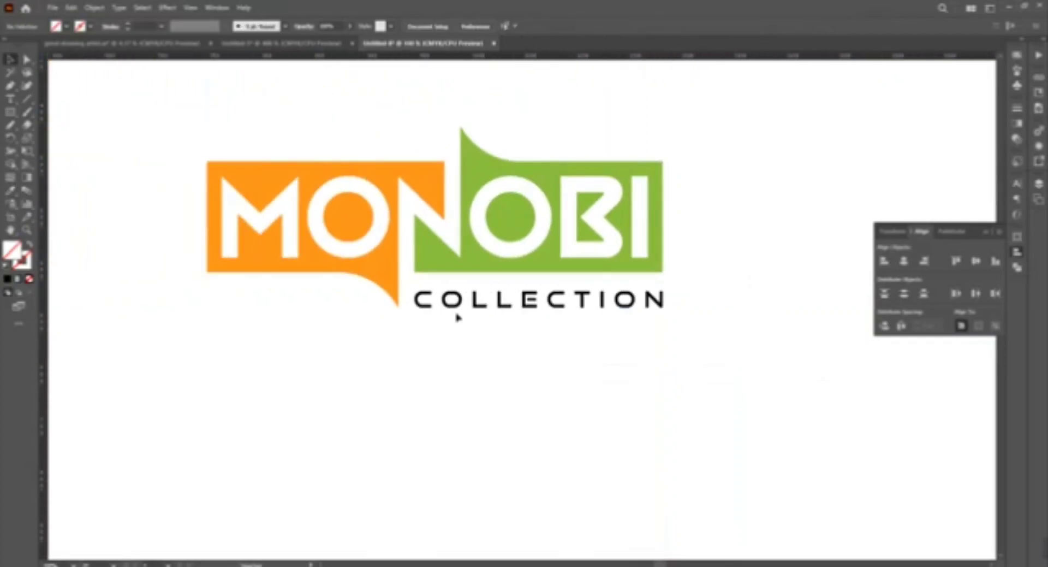
{"action": "left_click_drag", "start_coordinate": [422, 287], "coordinate": [661, 340]}
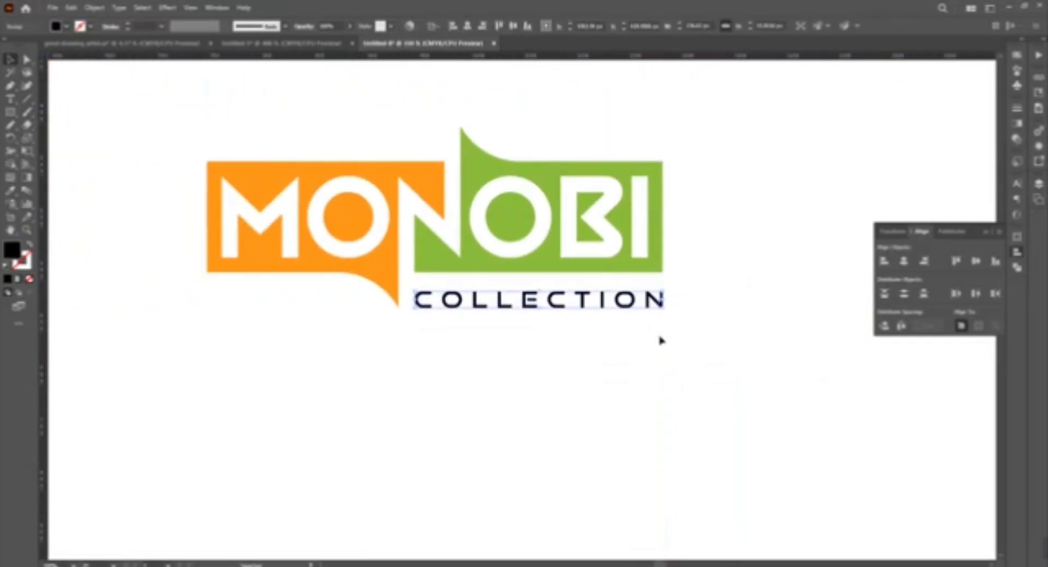
{"action": "key", "text": "i"}
{"action": "left_click", "coordinate": [435, 188]}
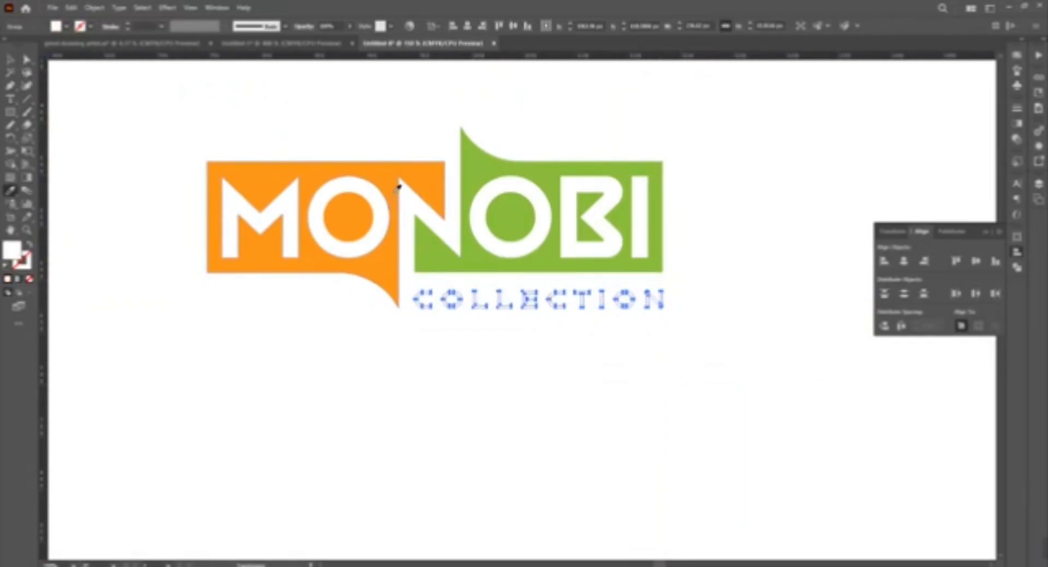
{"action": "left_click", "coordinate": [398, 183]}
{"action": "left_click", "coordinate": [17, 61]}
{"action": "left_click_drag", "start_coordinate": [367, 133], "coordinate": [762, 379]}
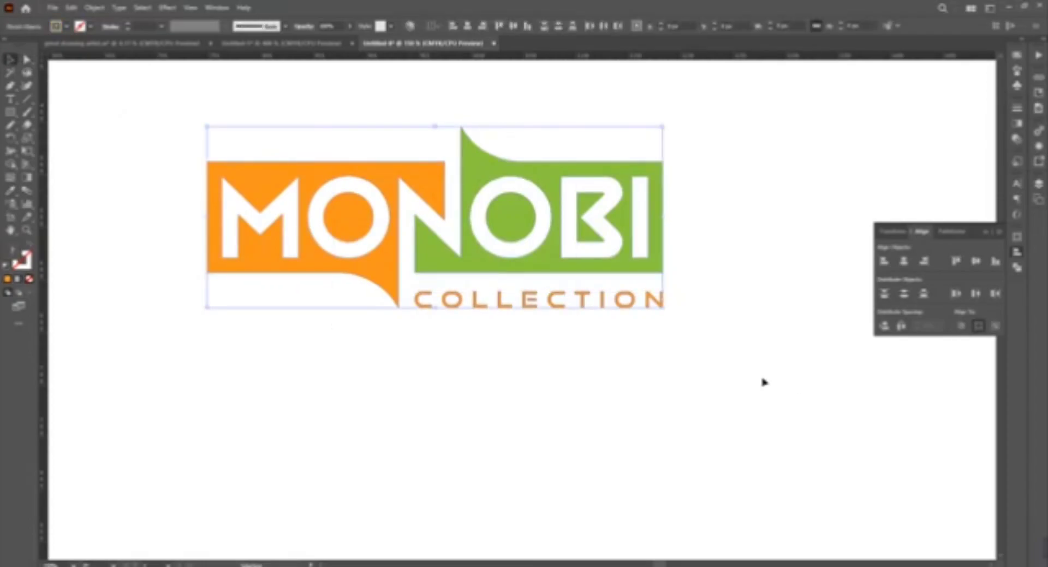
{"action": "left_click", "coordinate": [763, 379]}
{"action": "key", "text": "ctrl+0"}
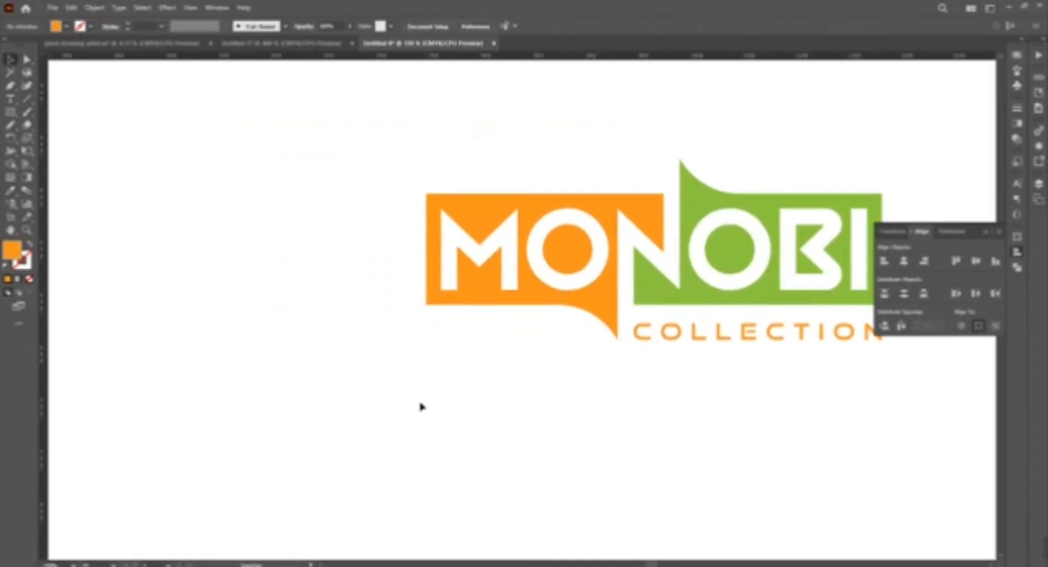
Copy the orange MON shape and Shape Build it down to a standalone orange M
{"action": "mouse_move", "coordinate": [421, 169]}
{"action": "left_mouse_down"}
{"action": "mouse_move", "coordinate": [543, 294]}
{"action": "mouse_move", "coordinate": [261, 209]}
{"action": "left_mouse_up"}
{"action": "left_click_drag", "start_coordinate": [328, 279], "coordinate": [556, 353]}
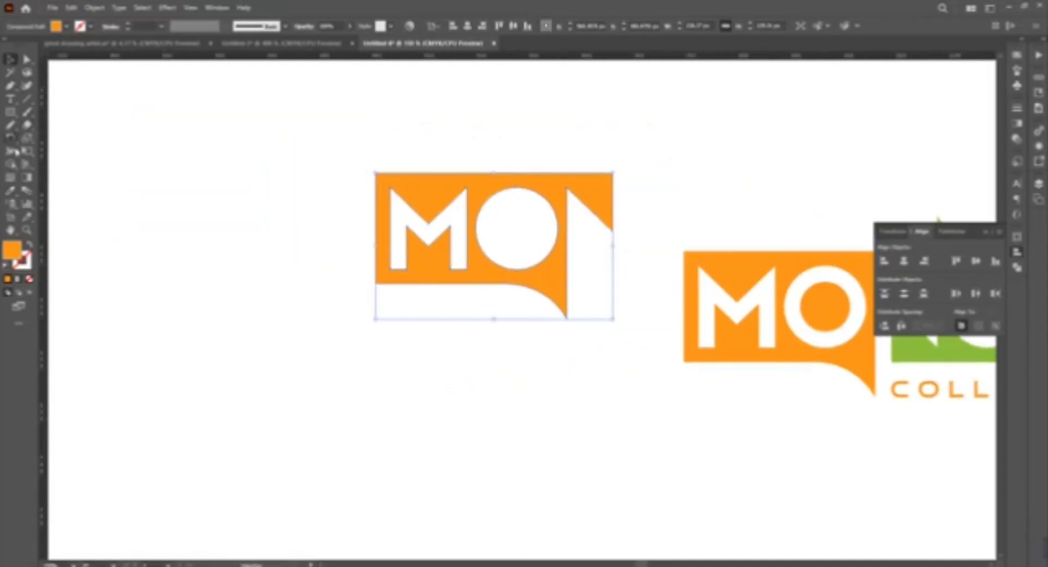
{"action": "left_click", "coordinate": [403, 210]}
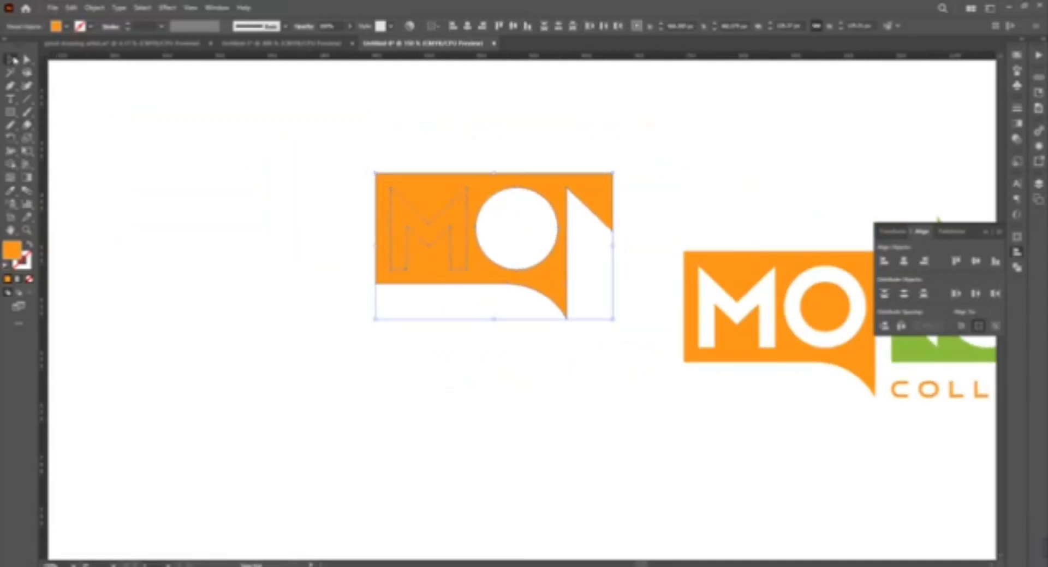
{"action": "left_click", "coordinate": [543, 292]}
{"action": "left_click", "coordinate": [547, 288], "text": "alt"}
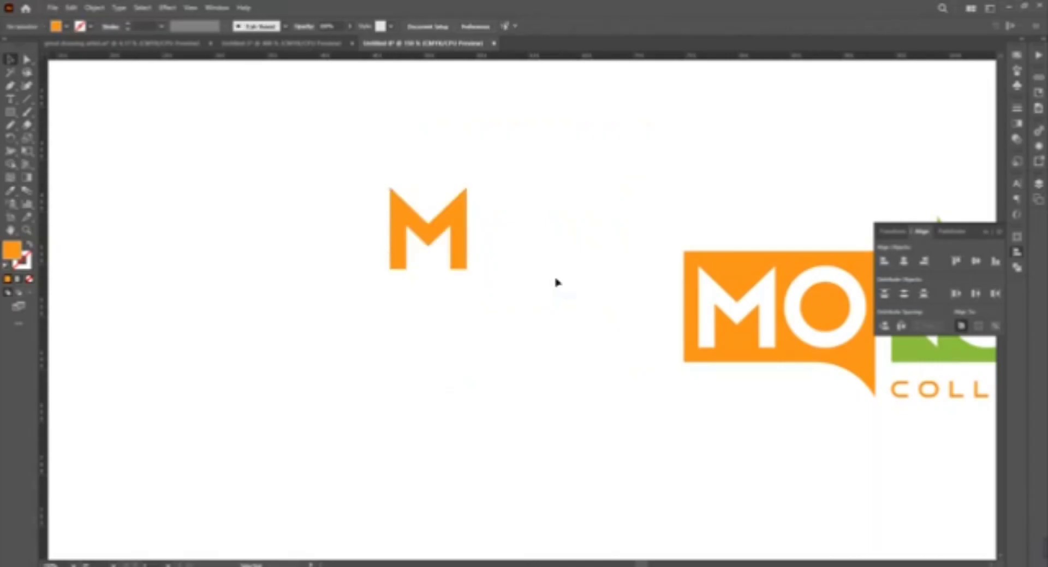
Alt-drag a copy of the orange M directly below it
{"action": "scroll", "coordinate": [554, 283], "scroll_direction": "down", "scroll_amount": 2}
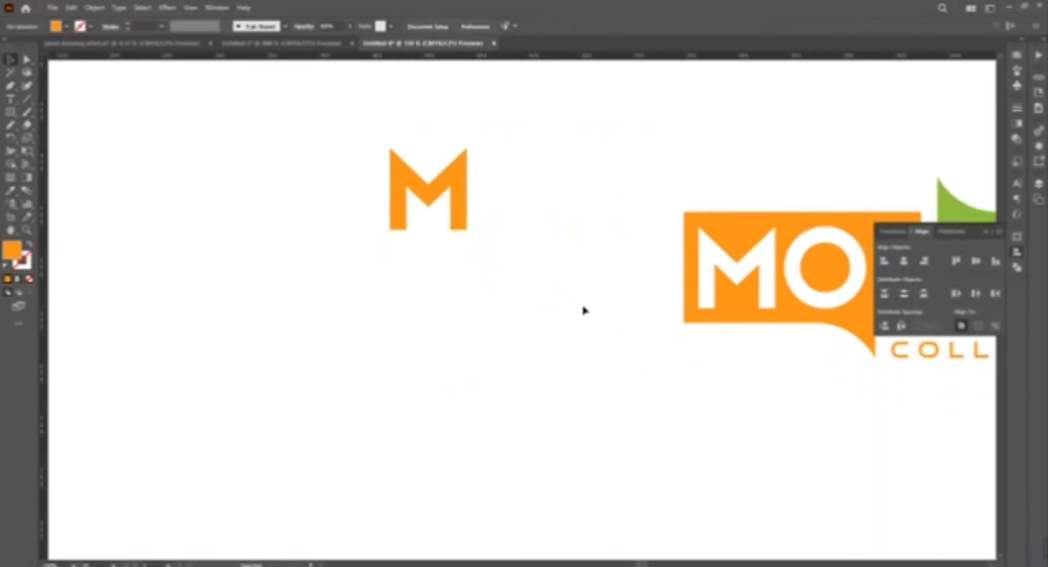
{"action": "left_click", "coordinate": [455, 199]}
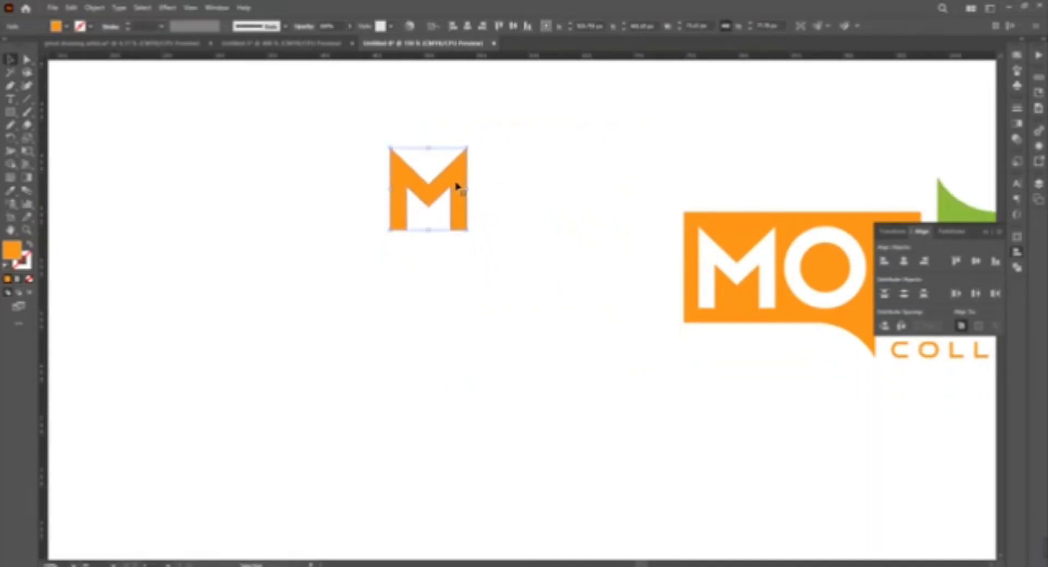
{"action": "key", "text": "a"}
{"action": "left_click_drag", "start_coordinate": [461, 188], "coordinate": [461, 308]}
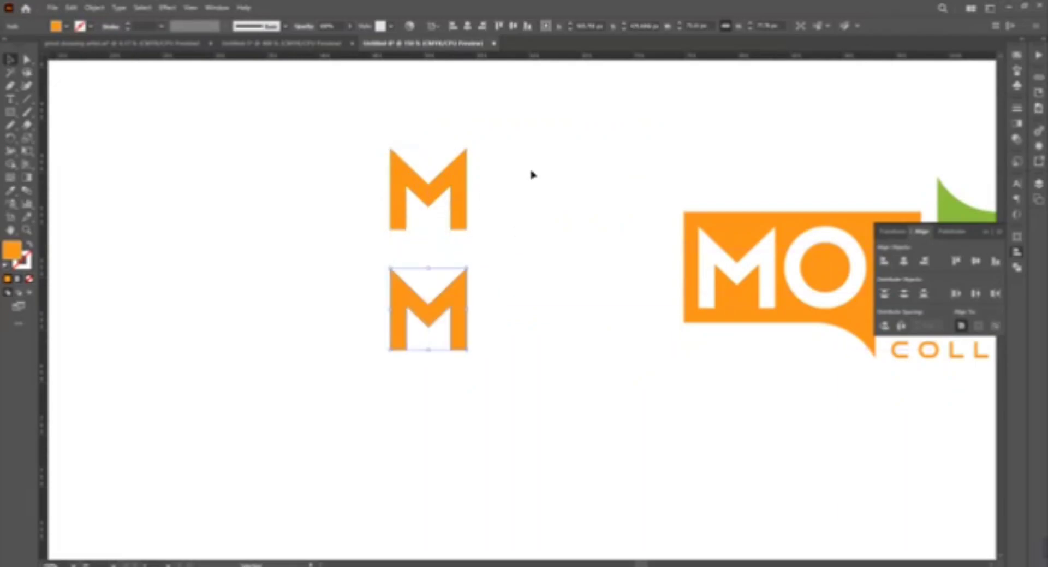
{"action": "left_click", "coordinate": [527, 276]}
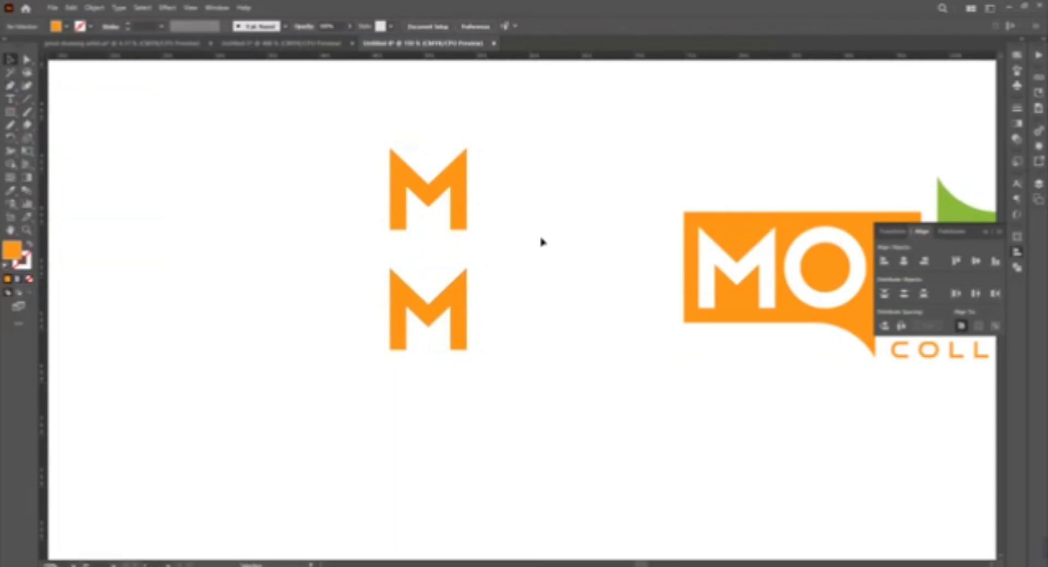
Draw a vertical cutting line and remove the right part of the top M
{"action": "key", "text": "p"}
{"action": "left_click", "coordinate": [406, 230]}
{"action": "left_click", "coordinate": [406, 130]}
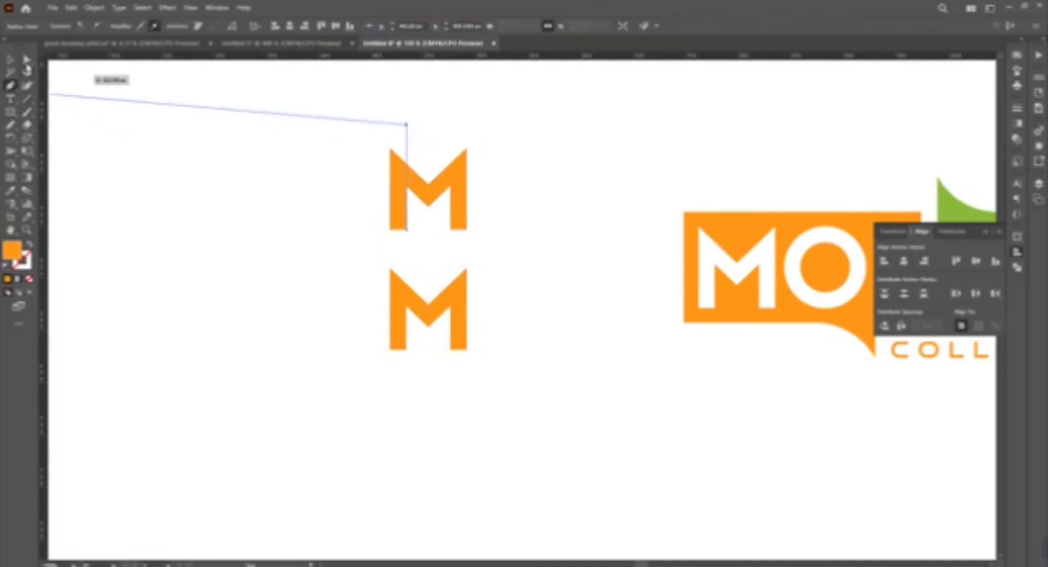
{"action": "left_click", "coordinate": [9, 58]}
{"action": "left_click_drag", "start_coordinate": [524, 146], "coordinate": [363, 230]}
{"action": "left_click", "coordinate": [12, 164]}
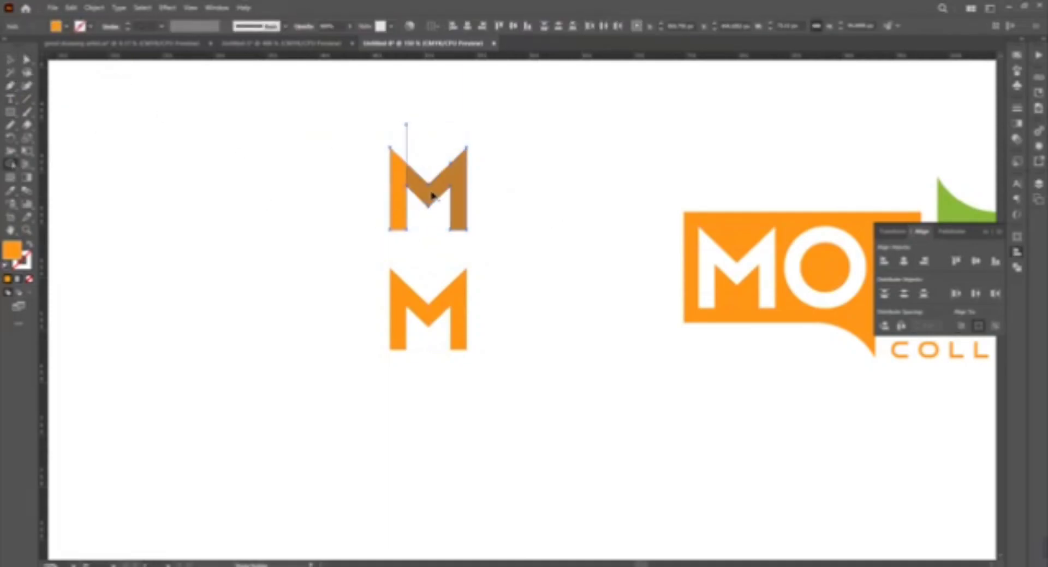
{"action": "left_click", "coordinate": [412, 194], "text": "alt"}
{"action": "key", "text": "v"}
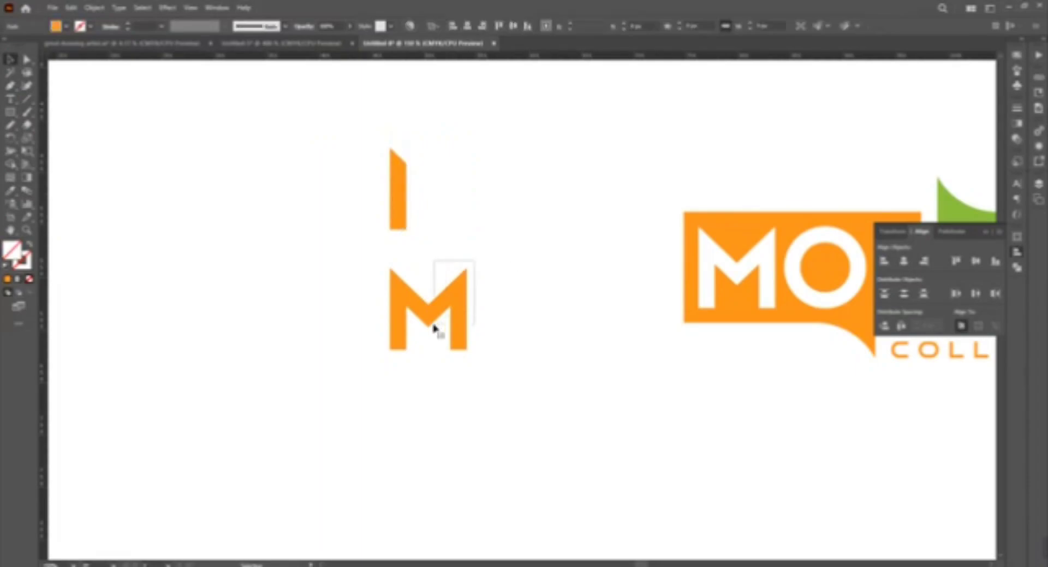
Move the lower M aside, then lengthen the orange bar and tilt it diagonally
{"action": "left_click_drag", "start_coordinate": [437, 328], "coordinate": [639, 462]}
{"action": "mouse_move", "coordinate": [374, 206]}
{"action": "left_mouse_down"}
{"action": "mouse_move", "coordinate": [413, 240]}
{"action": "mouse_move", "coordinate": [400, 478]}
{"action": "left_mouse_up"}
{"action": "left_click", "coordinate": [428, 271]}
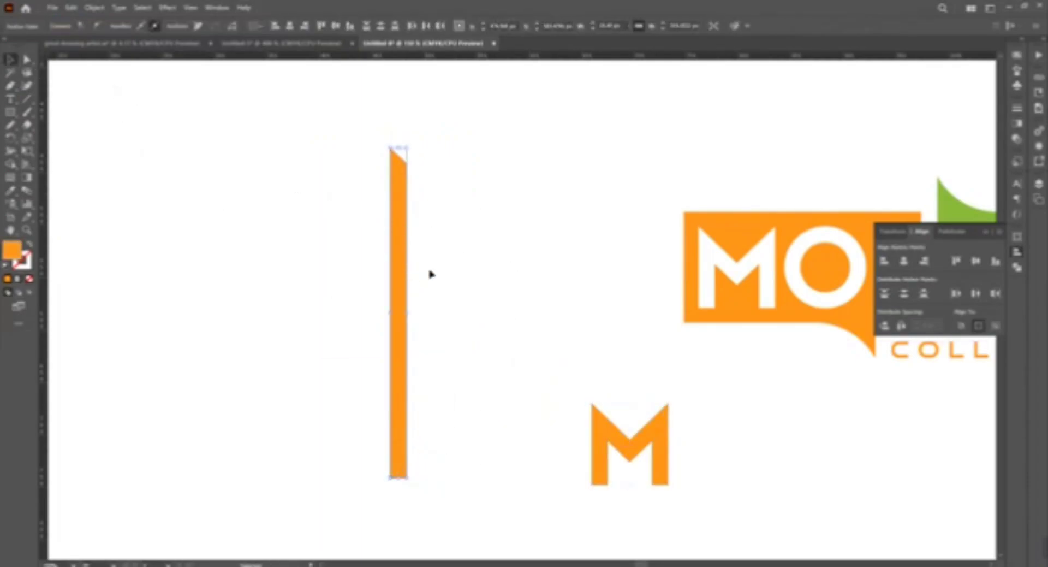
{"action": "left_click_drag", "start_coordinate": [398, 292], "coordinate": [366, 277]}
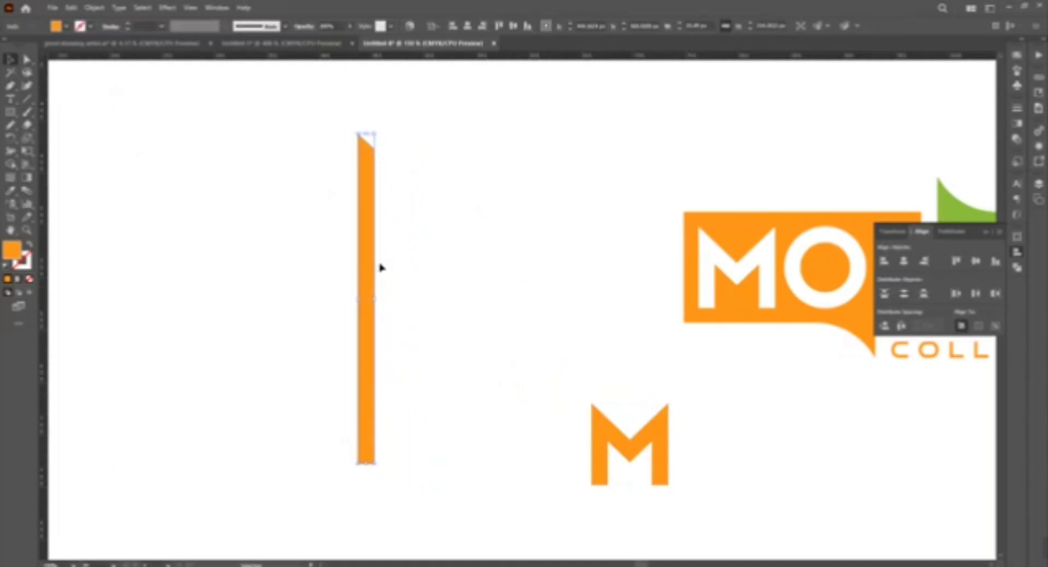
{"action": "left_click_drag", "start_coordinate": [376, 470], "coordinate": [470, 440]}
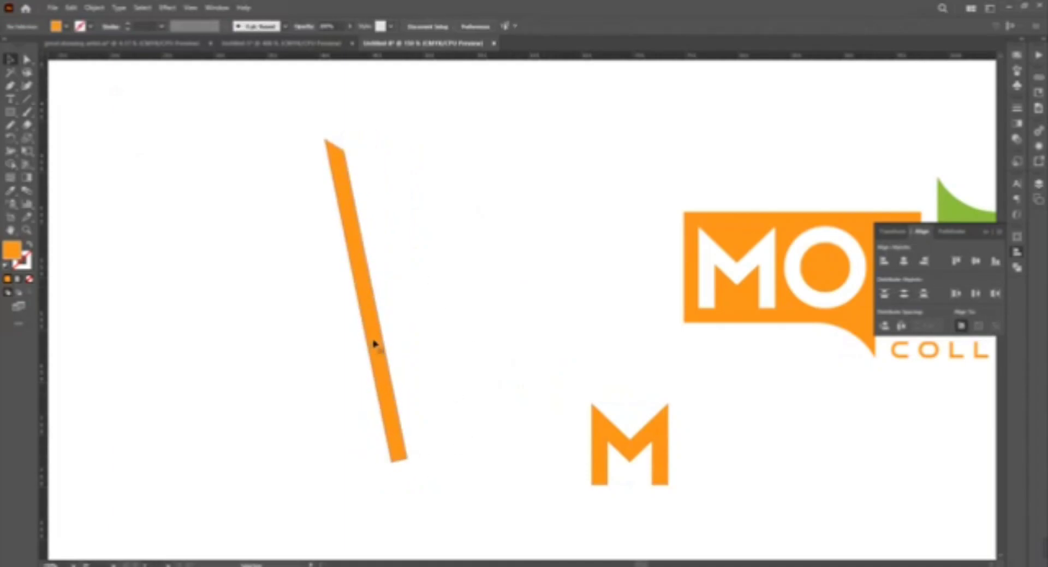
Reflect-copy the tilted bar and slide the copy right to form a V
{"action": "right_click", "coordinate": [374, 344]}
{"action": "left_click", "coordinate": [527, 307]}
{"action": "left_click", "coordinate": [475, 356]}
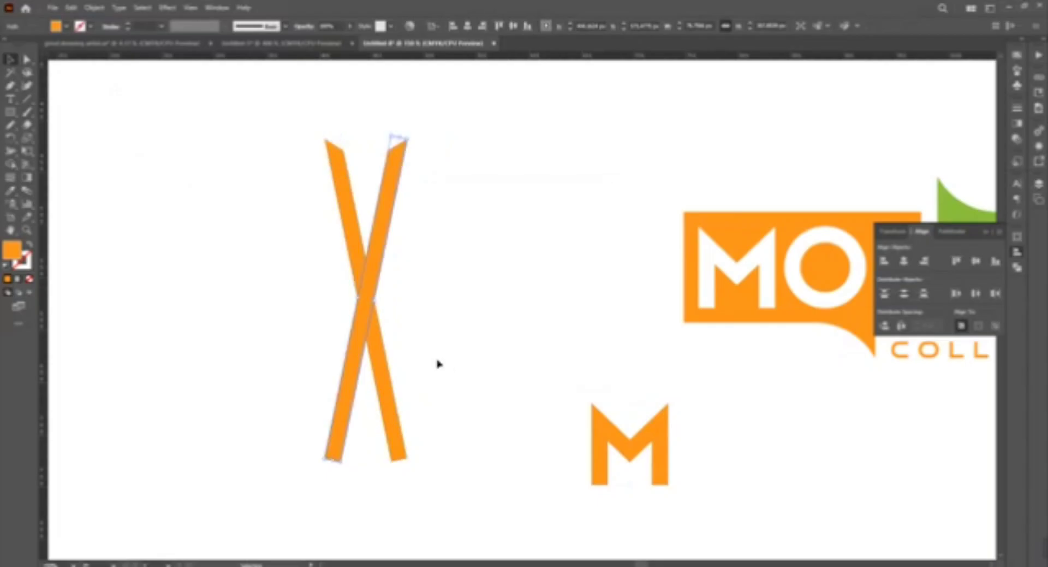
{"action": "left_click_drag", "start_coordinate": [378, 363], "coordinate": [501, 362]}
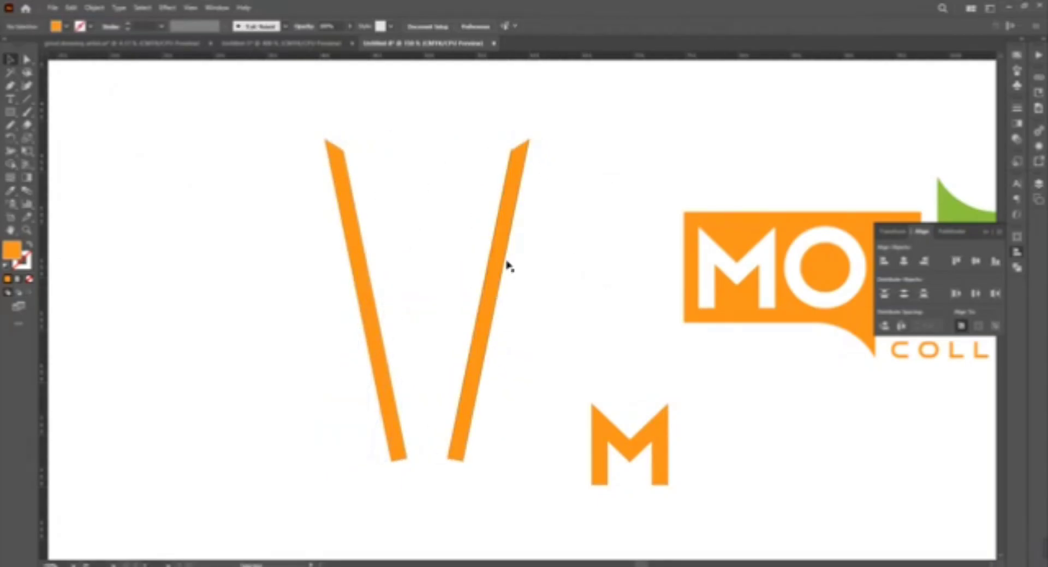
{"action": "scroll", "coordinate": [537, 321], "scroll_direction": "down", "scroll_amount": 2}
{"action": "left_click_drag", "start_coordinate": [527, 327], "coordinate": [347, 417]}
{"action": "left_click_drag", "start_coordinate": [462, 410], "coordinate": [817, 480]}
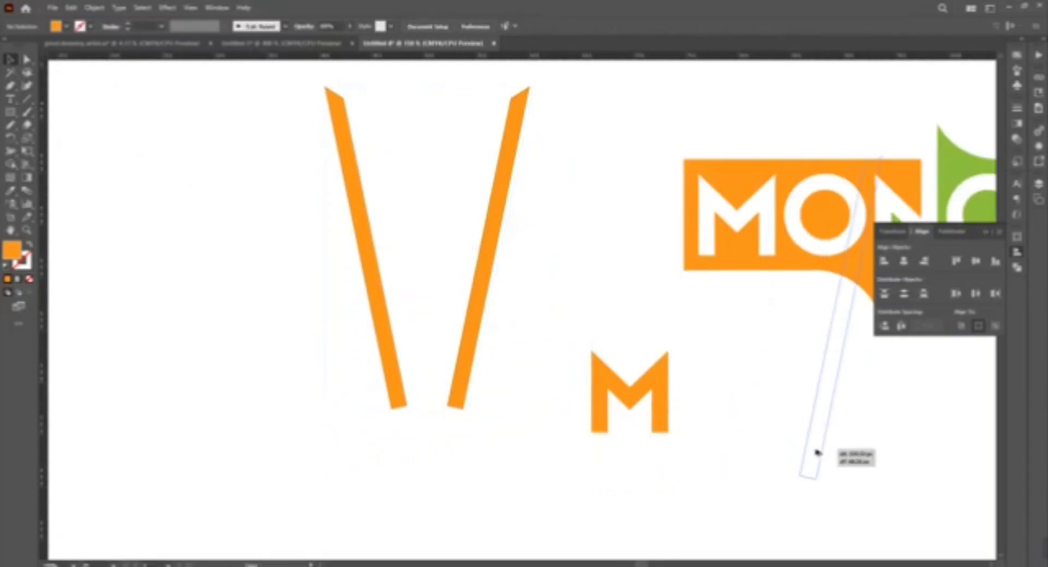
{"action": "left_click", "coordinate": [487, 299]}
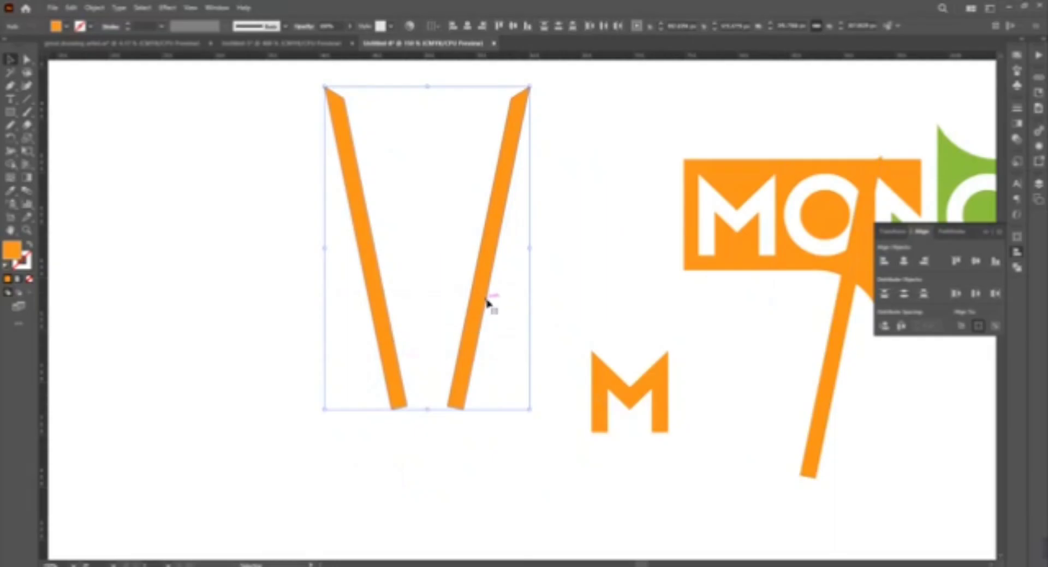
{"action": "left_click", "coordinate": [568, 297]}
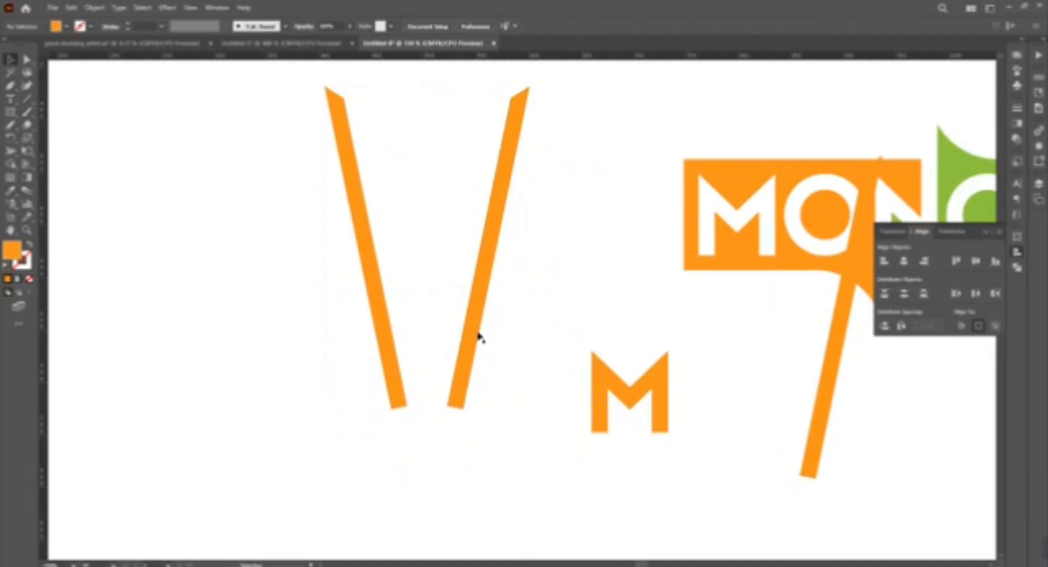
Delete the right diagonal bar and rotate the left bar more upright
{"action": "left_click", "coordinate": [459, 334]}
{"action": "key", "text": "Delete"}
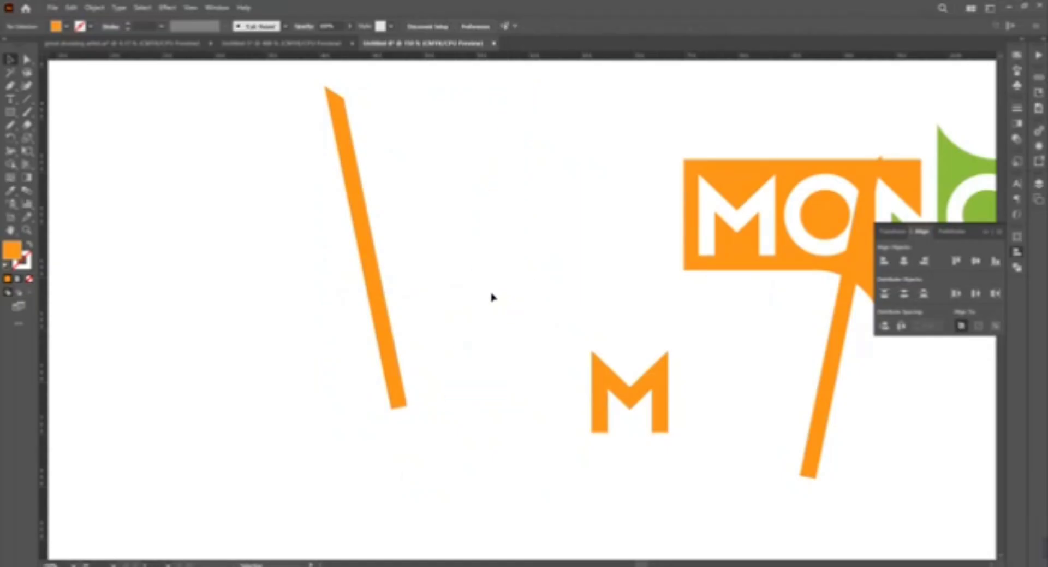
{"action": "left_click", "coordinate": [398, 404]}
{"action": "left_click_drag", "start_coordinate": [404, 411], "coordinate": [438, 400]}
{"action": "left_click", "coordinate": [397, 371]}
Reflect-copy the bar into a narrow V and place the M beside it rotated 90°
{"action": "right_click", "coordinate": [377, 357]}
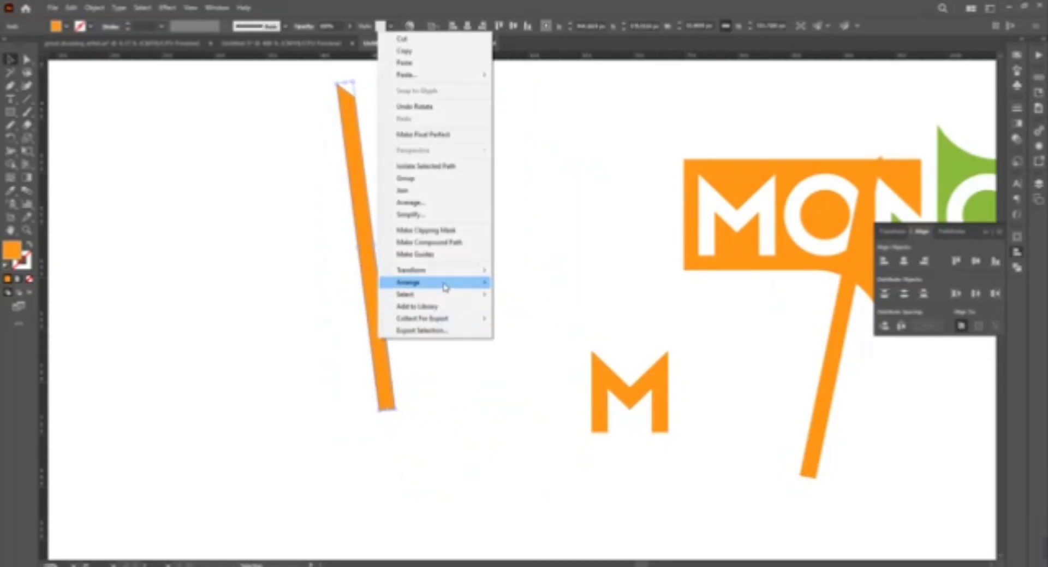
{"action": "left_click", "coordinate": [534, 304]}
{"action": "left_click", "coordinate": [468, 353]}
{"action": "left_click_drag", "start_coordinate": [392, 199], "coordinate": [456, 198]}
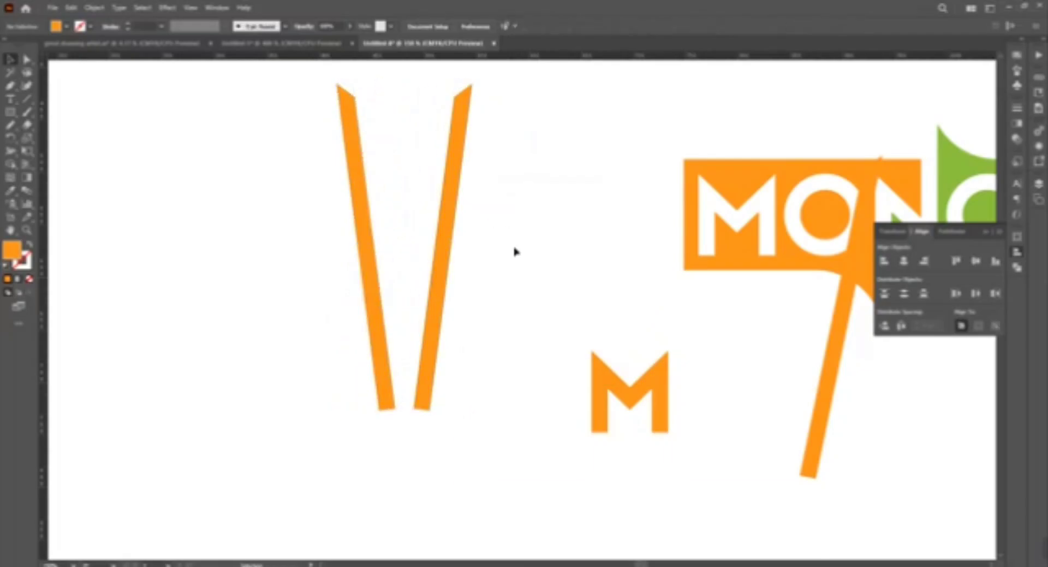
{"action": "mouse_move", "coordinate": [663, 356]}
{"action": "left_mouse_down"}
{"action": "mouse_move", "coordinate": [560, 249]}
{"action": "mouse_move", "coordinate": [570, 328]}
{"action": "left_mouse_up"}
{"action": "left_click", "coordinate": [57, 63]}
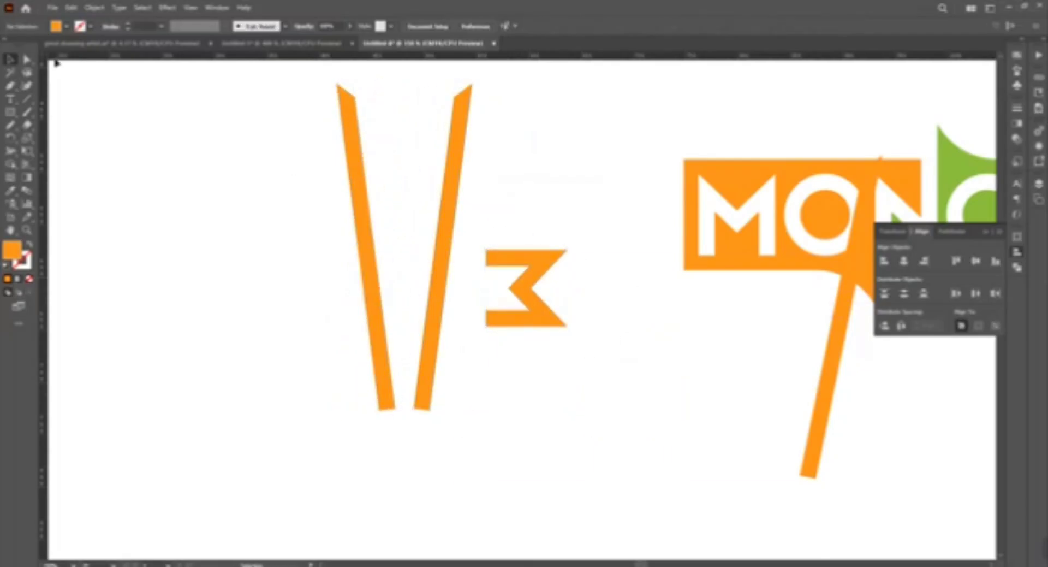
Clip the sideways M down to its top bar with a line and Ctrl+7
{"action": "left_click", "coordinate": [486, 268]}
{"action": "left_click", "coordinate": [627, 266]}
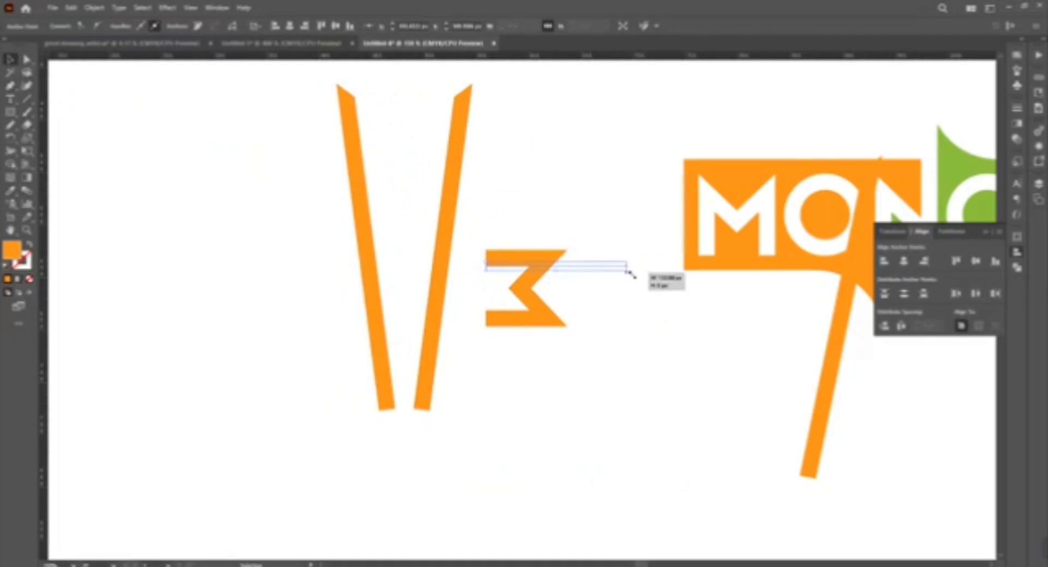
{"action": "key", "text": "v"}
{"action": "left_click", "coordinate": [543, 271], "text": "shift"}
{"action": "key", "text": "ctrl+7"}
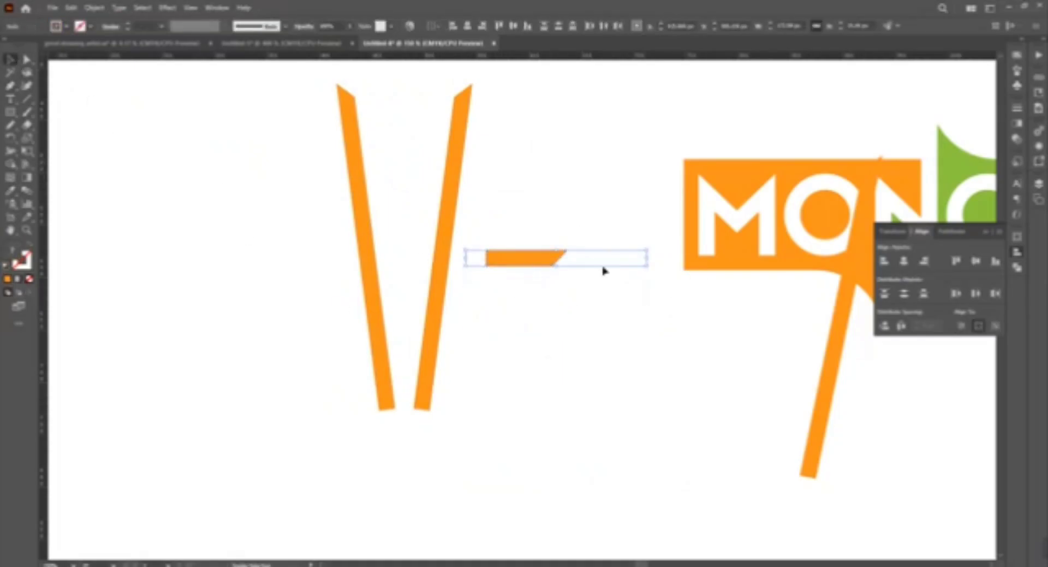
Stretch the short bar across the V with Direct Selection and lower it slightly
{"action": "left_click", "coordinate": [651, 358]}
{"action": "left_click", "coordinate": [491, 262]}
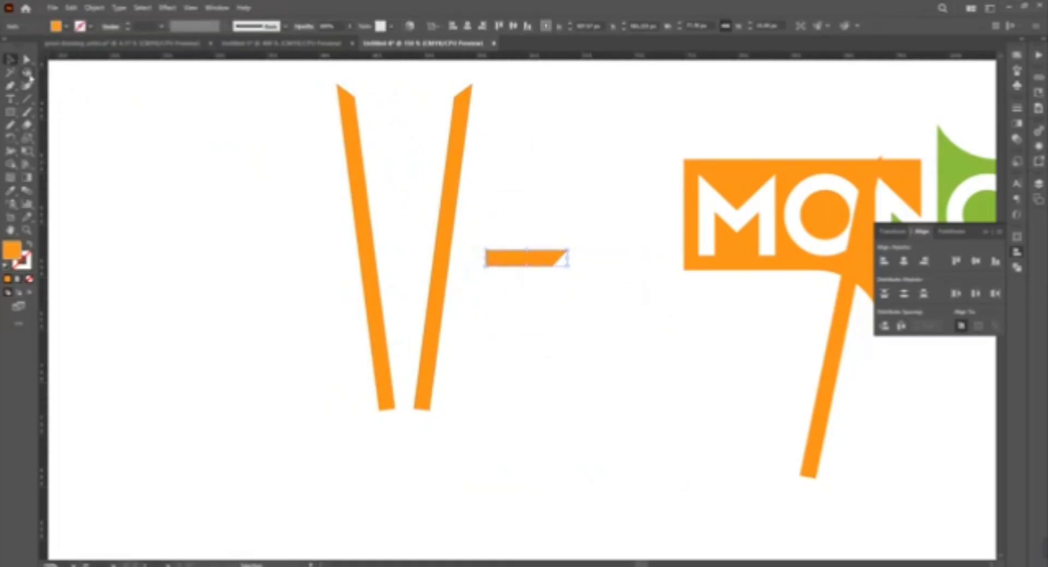
{"action": "key", "text": "a"}
{"action": "left_click_drag", "start_coordinate": [530, 259], "coordinate": [205, 289]}
{"action": "left_click_drag", "start_coordinate": [240, 257], "coordinate": [595, 258]}
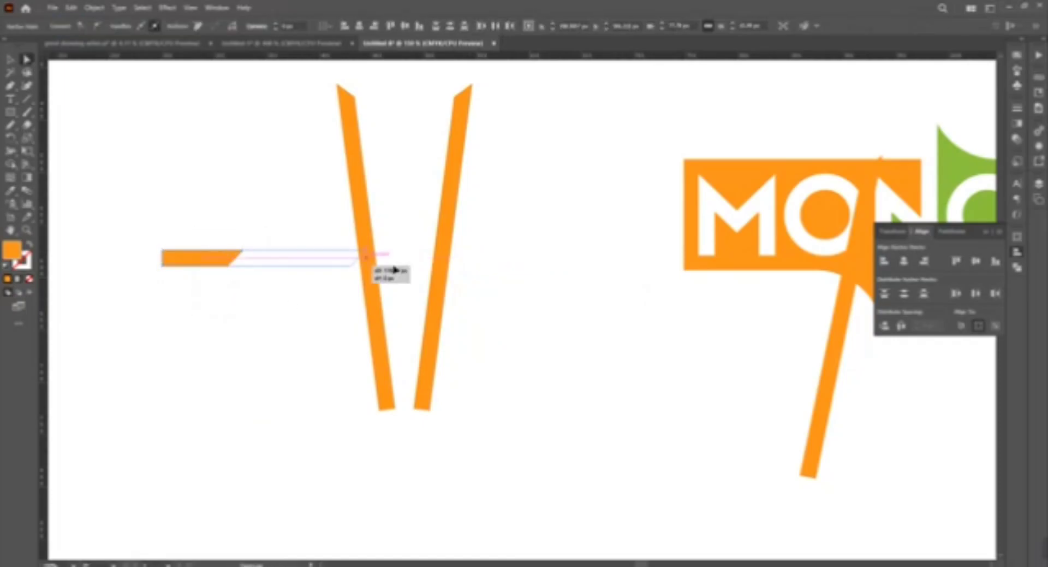
{"action": "left_click", "coordinate": [203, 129]}
{"action": "scroll", "coordinate": [648, 365], "scroll_direction": "up", "scroll_amount": 1}
{"action": "scroll", "coordinate": [572, 346], "scroll_direction": "up", "scroll_amount": 1}
{"action": "left_click_drag", "start_coordinate": [523, 311], "coordinate": [515, 334]}
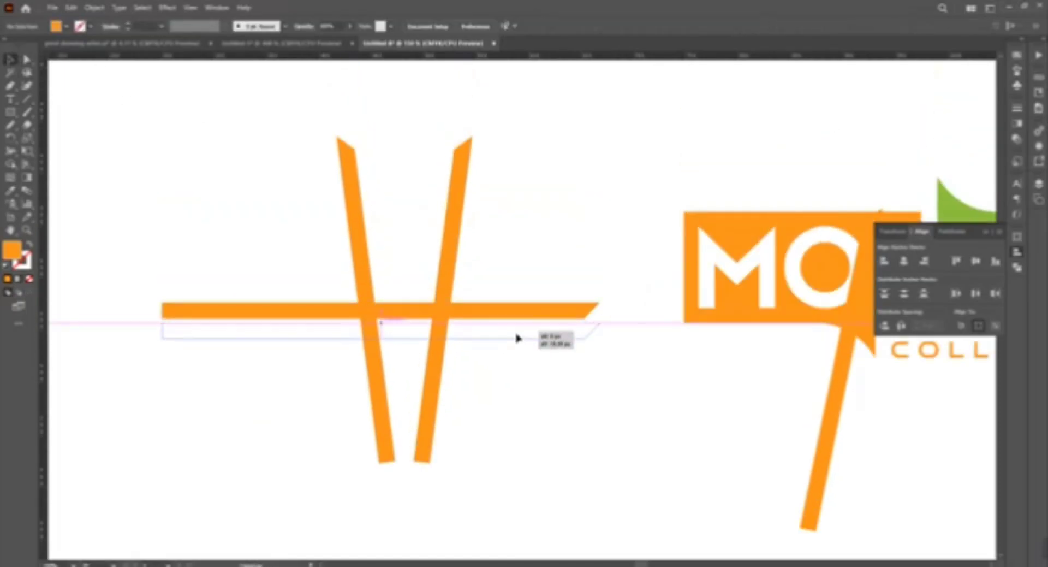
Rotate all three bars 180° so the V becomes an A
{"action": "key", "text": "ctrl+a"}
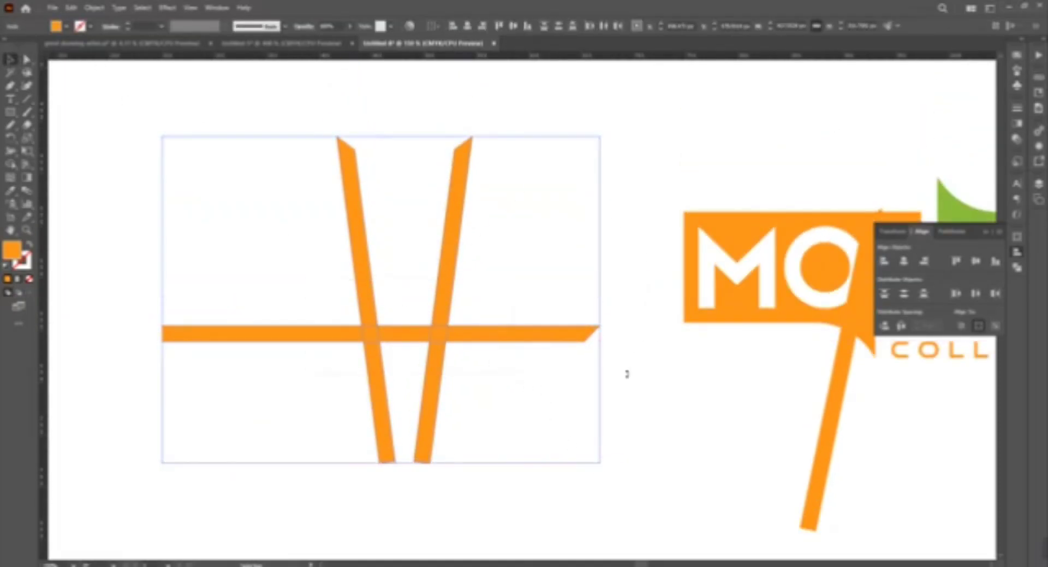
{"action": "left_click_drag", "start_coordinate": [627, 374], "coordinate": [142, 230]}
{"action": "left_click", "coordinate": [613, 370]}
{"action": "scroll", "coordinate": [612, 370], "scroll_direction": "left", "scroll_amount": 3}
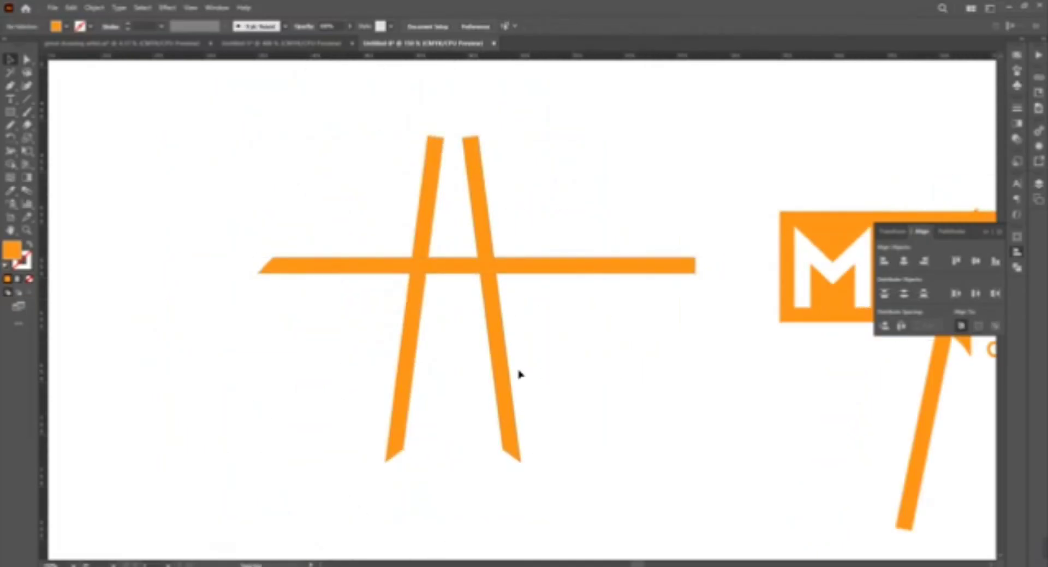
Duplicate the crossbar lower down and add an upright copy of a bar in the middle
{"action": "left_click_drag", "start_coordinate": [597, 267], "coordinate": [595, 355]}
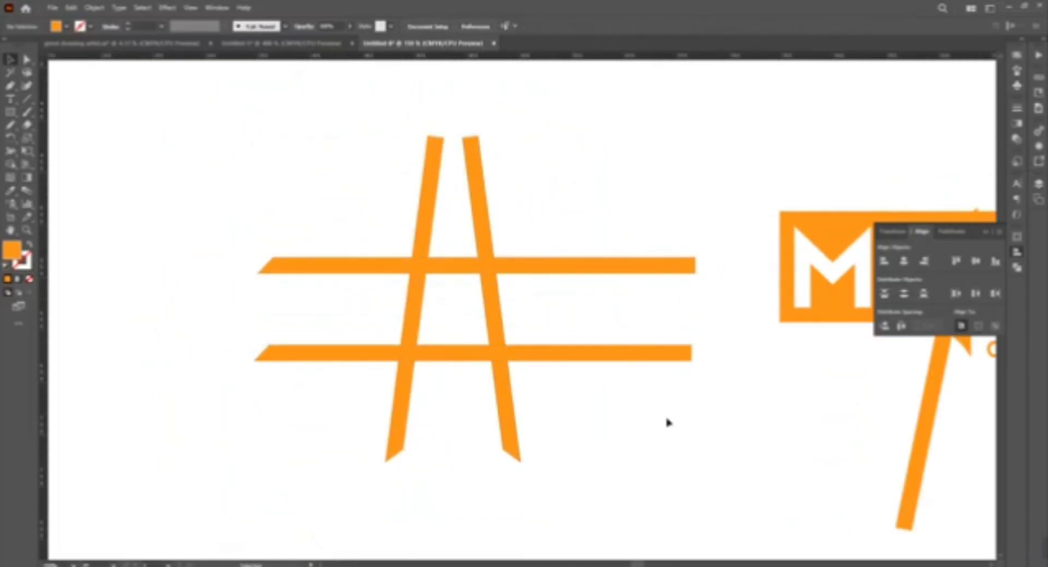
{"action": "left_click", "coordinate": [514, 408]}
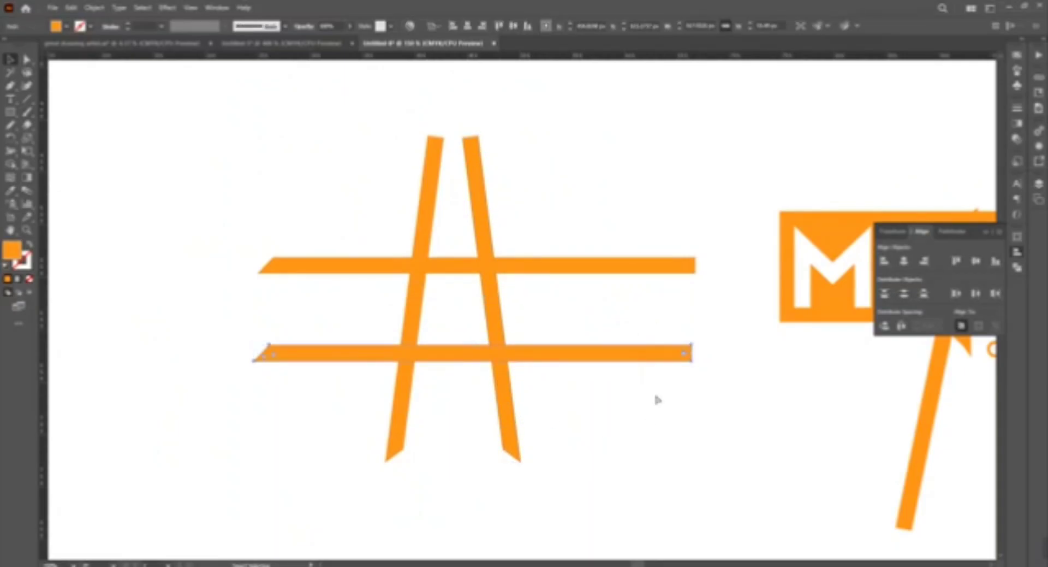
{"action": "left_click_drag", "start_coordinate": [654, 391], "coordinate": [460, 431]}
{"action": "left_click", "coordinate": [630, 428]}
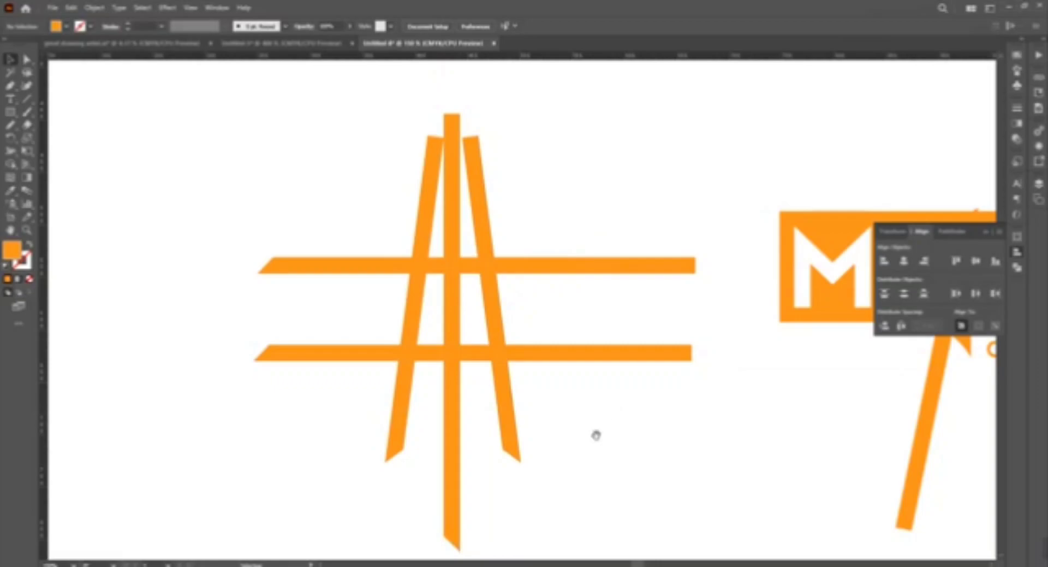
Spread the diagonal bars outward and delete the right diagonal bar
{"action": "left_click_drag", "start_coordinate": [596, 435], "coordinate": [674, 431]}
{"action": "left_click_drag", "start_coordinate": [583, 402], "coordinate": [600, 400]}
{"action": "mouse_move", "coordinate": [486, 386]}
{"action": "left_mouse_down"}
{"action": "mouse_move", "coordinate": [465, 388]}
{"action": "mouse_move", "coordinate": [488, 392]}
{"action": "left_mouse_up"}
{"action": "left_click", "coordinate": [606, 417]}
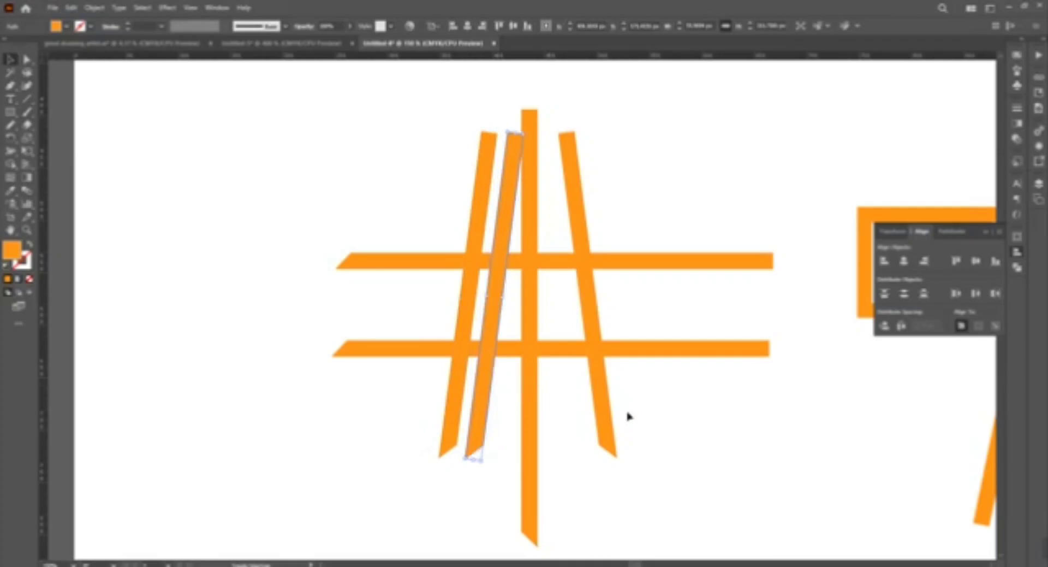
{"action": "key", "text": "Delete"}
Reflect copies of the left diagonal bars and move them to the right side
{"action": "right_click", "coordinate": [492, 434]}
{"action": "left_click", "coordinate": [660, 399]}
{"action": "left_click", "coordinate": [469, 356]}
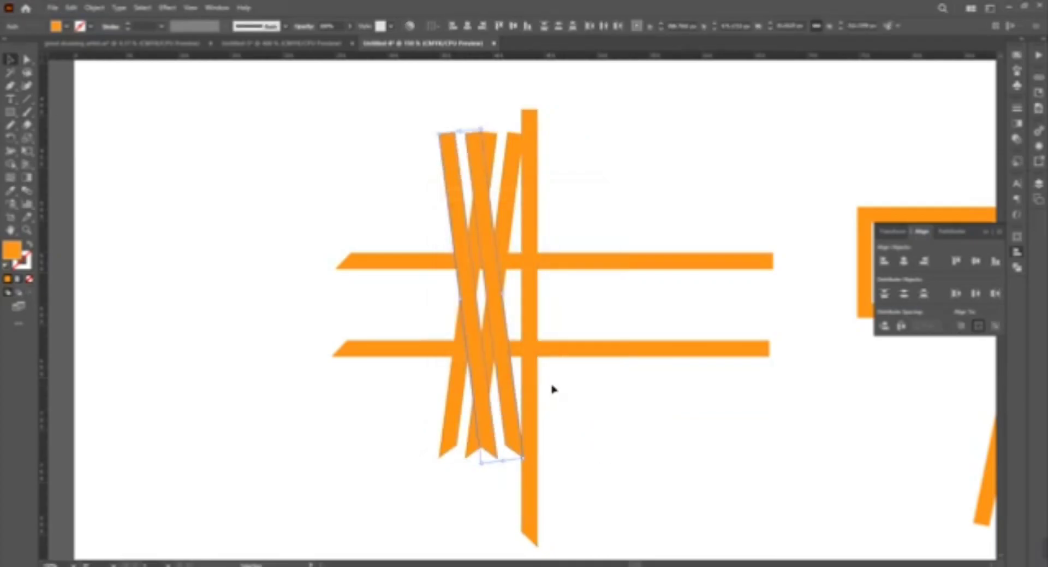
{"action": "left_click_drag", "start_coordinate": [502, 386], "coordinate": [596, 386]}
Nudge the top crossbar, centre upright and right diagonals into symmetry, then select all bars
{"action": "left_click", "coordinate": [679, 262]}
{"action": "left_click_drag", "start_coordinate": [682, 268], "coordinate": [682, 273]}
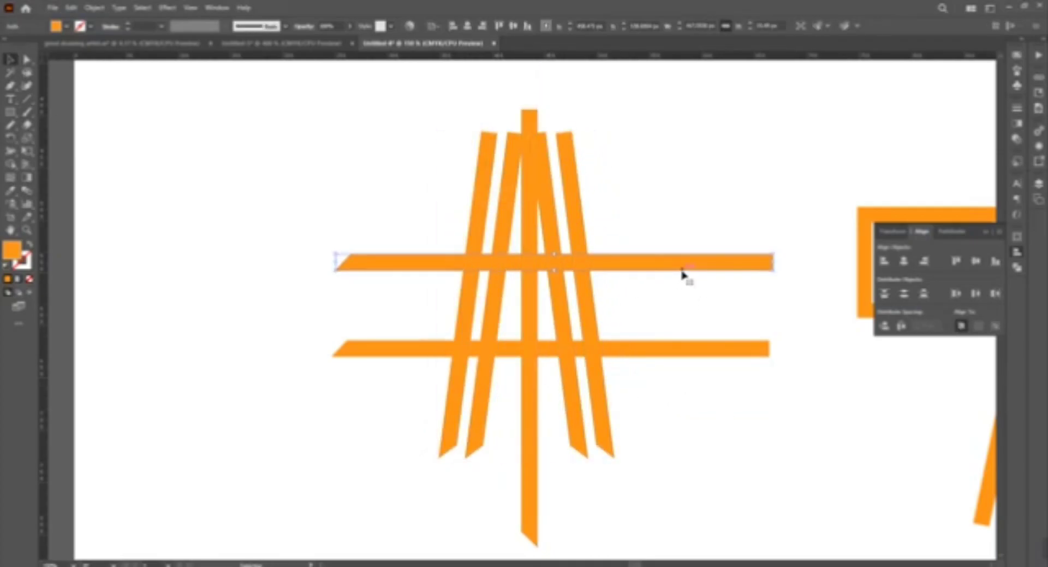
{"action": "left_click", "coordinate": [633, 420]}
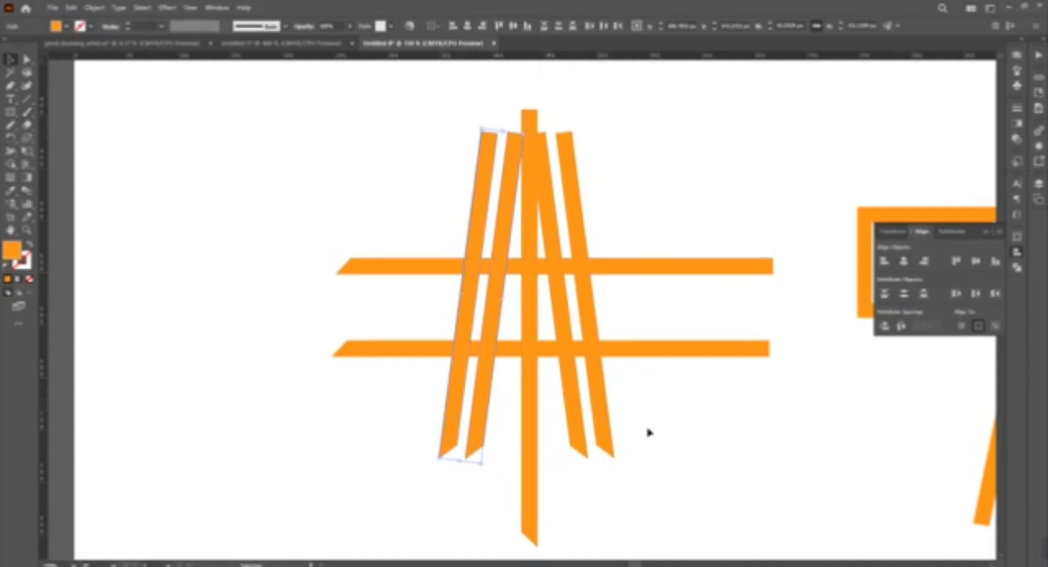
{"action": "left_click_drag", "start_coordinate": [526, 428], "coordinate": [565, 426]}
{"action": "left_click_drag", "start_coordinate": [423, 408], "coordinate": [509, 442]}
{"action": "left_click", "coordinate": [517, 441], "text": "shift"}
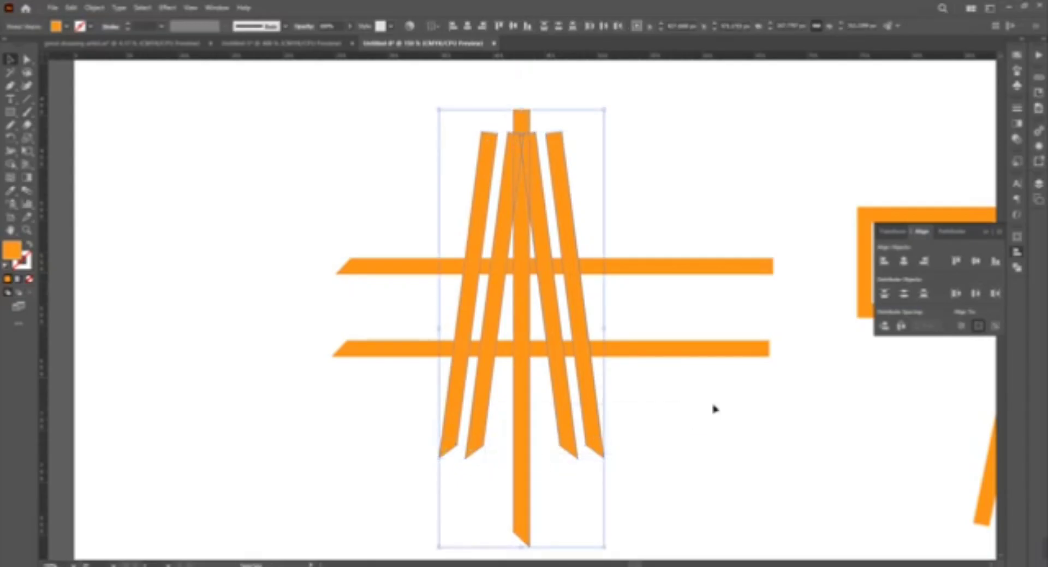
{"action": "left_click", "coordinate": [694, 401]}
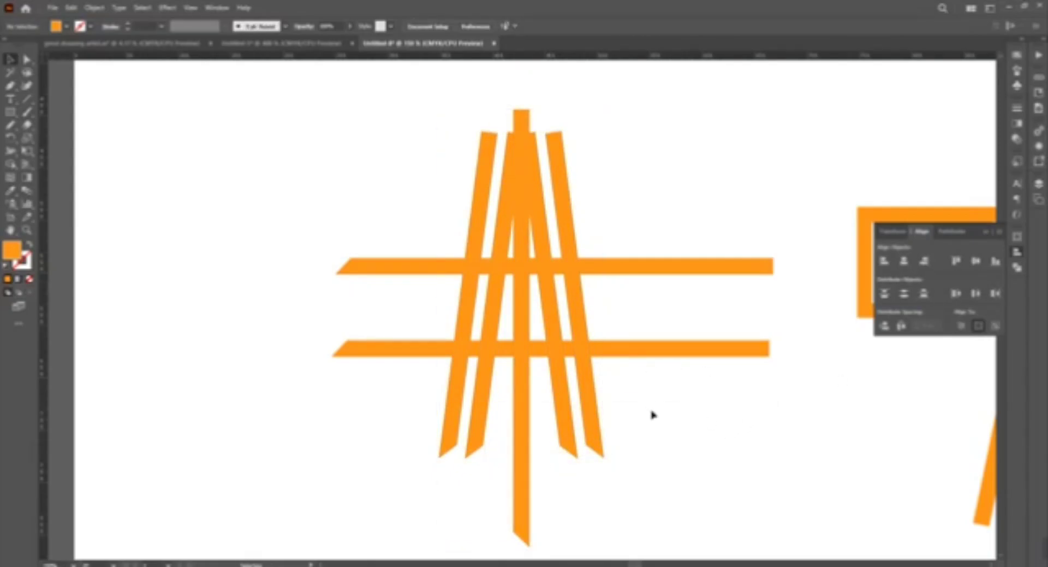
{"action": "left_click", "coordinate": [589, 431]}
{"action": "right_click", "coordinate": [642, 450]}
{"action": "left_click", "coordinate": [628, 305]}
{"action": "left_click", "coordinate": [580, 328]}
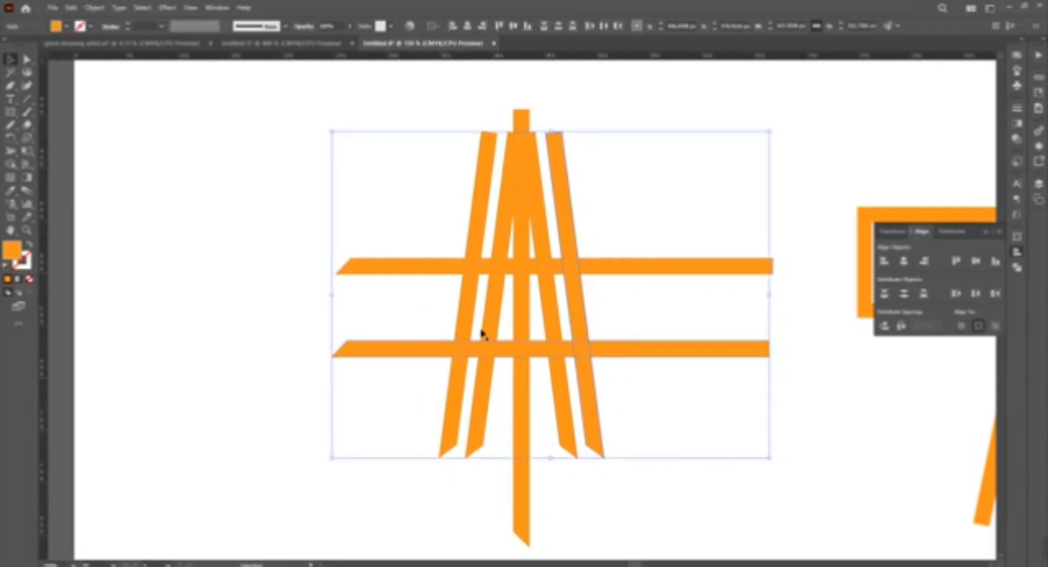
Delete the protruding bar stubs with the Shape Builder
{"action": "key", "text": "shift+m"}
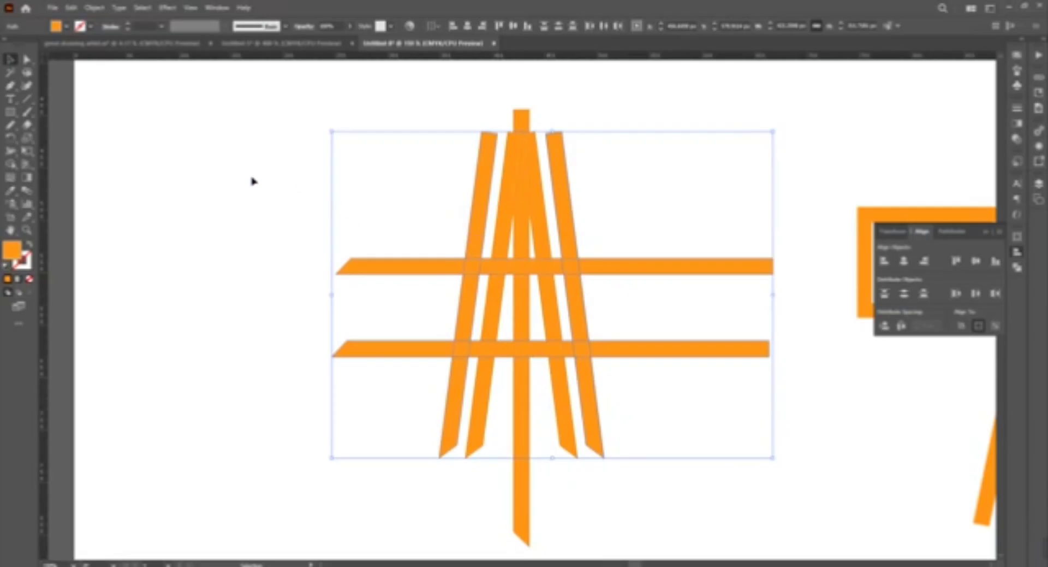
{"action": "left_click", "coordinate": [488, 197], "text": "alt"}
{"action": "left_click", "coordinate": [556, 196], "text": "alt"}
{"action": "left_click_drag", "start_coordinate": [408, 252], "coordinate": [393, 360]}
{"action": "left_click_drag", "start_coordinate": [697, 409], "coordinate": [437, 420]}
{"action": "left_click_drag", "start_coordinate": [636, 234], "coordinate": [677, 429]}
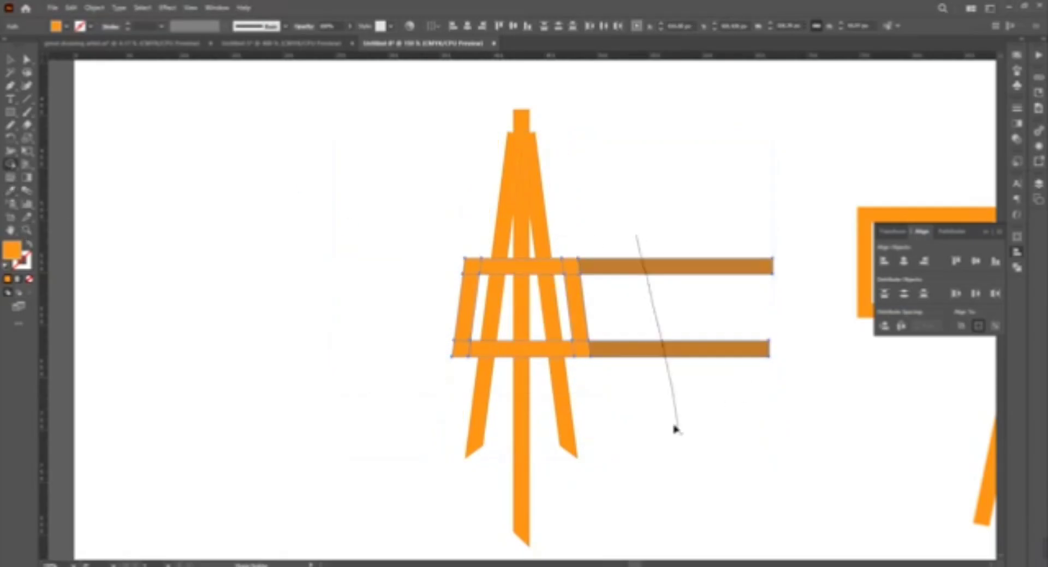
{"action": "key", "text": "v"}
Remove the outer leg pieces below the crossbar
{"action": "left_click", "coordinate": [551, 403]}
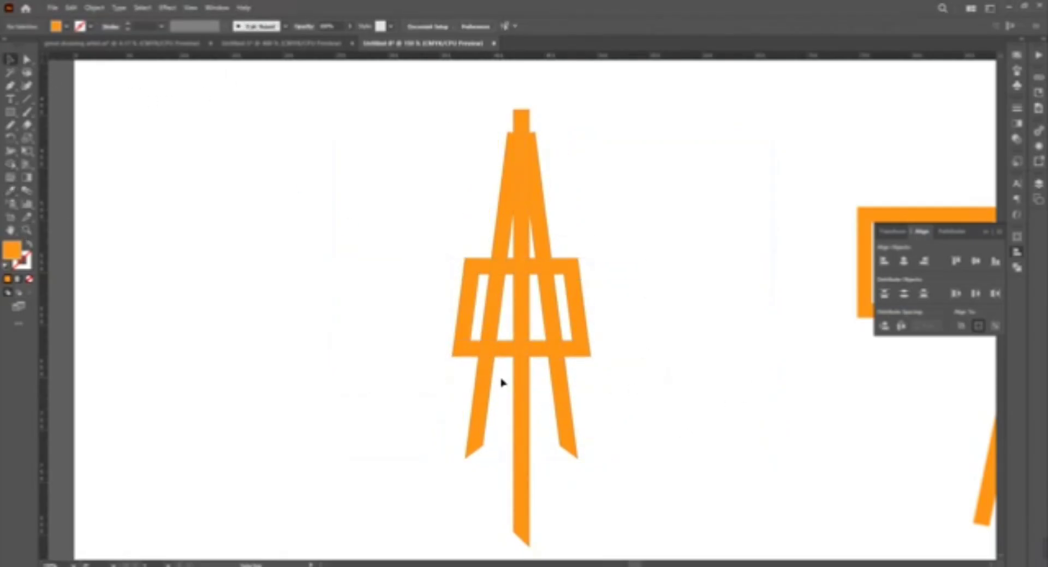
{"action": "left_click", "coordinate": [559, 382]}
{"action": "left_click", "coordinate": [9, 163]}
{"action": "left_click", "coordinate": [479, 407], "text": "alt"}
{"action": "left_click", "coordinate": [565, 397], "text": "alt"}
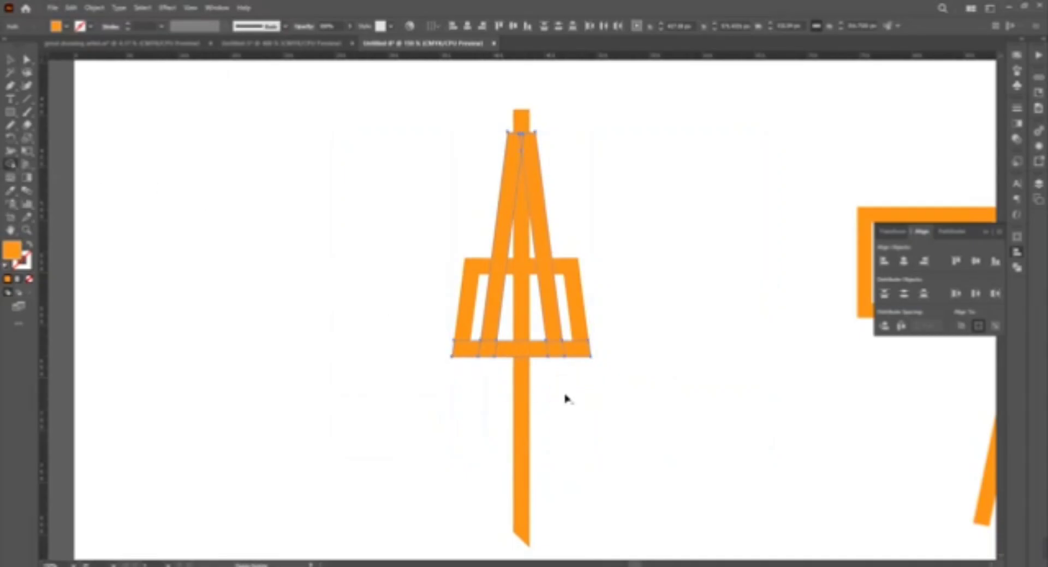
{"action": "key", "text": "v"}
Add a smaller offset-path band over the top crossbar and merge the pieces into one frame
{"action": "left_click", "coordinate": [563, 271]}
{"action": "left_click", "coordinate": [94, 8]}
{"action": "left_click", "coordinate": [273, 300]}
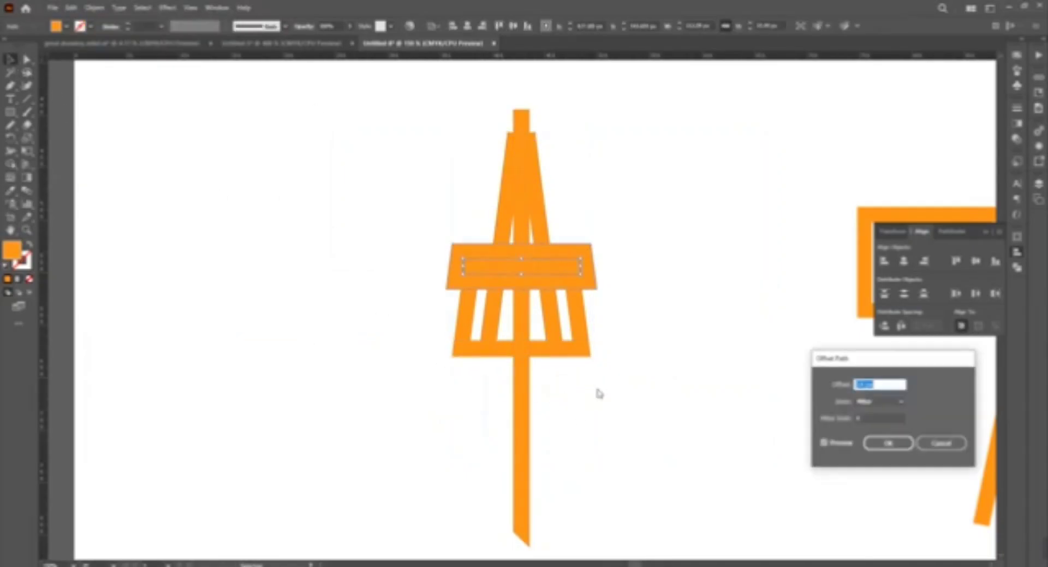
{"action": "key", "text": "Down"}
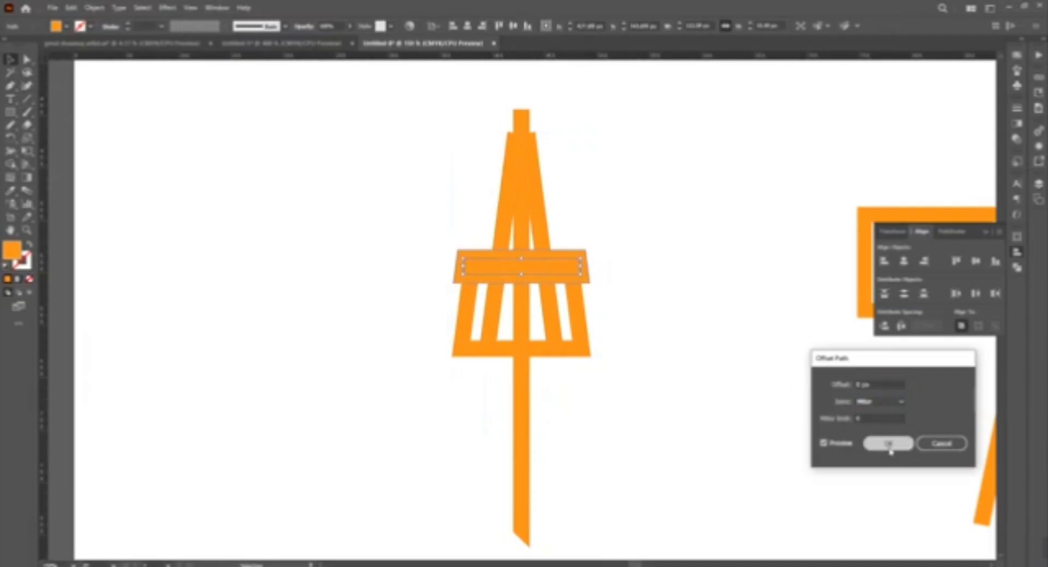
{"action": "left_click", "coordinate": [871, 442]}
{"action": "left_click_drag", "start_coordinate": [613, 250], "coordinate": [482, 328]}
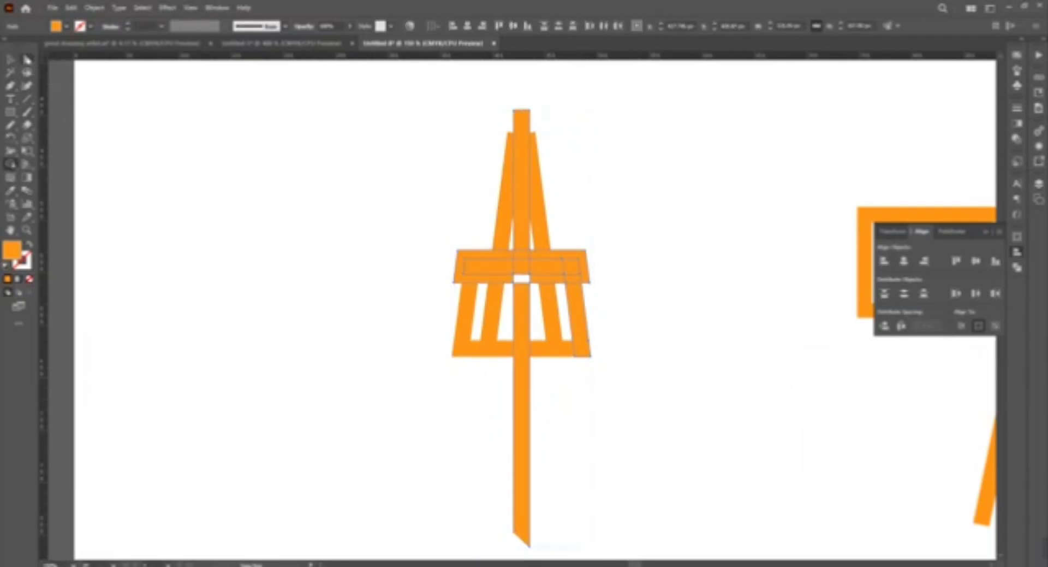
{"action": "left_click_drag", "start_coordinate": [521, 281], "coordinate": [590, 281]}
Undo the crossbar merge and select the easel's crossbar, legs and pole pieces
{"action": "left_click", "coordinate": [480, 270]}
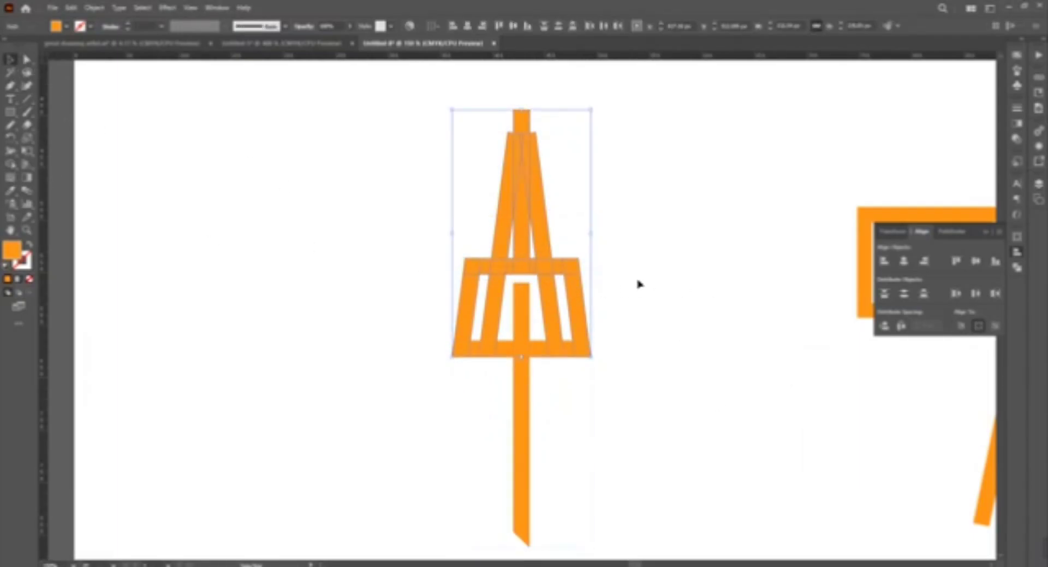
{"action": "left_click", "coordinate": [647, 279]}
{"action": "key", "text": "ctrl+z"}
{"action": "left_click", "coordinate": [568, 283]}
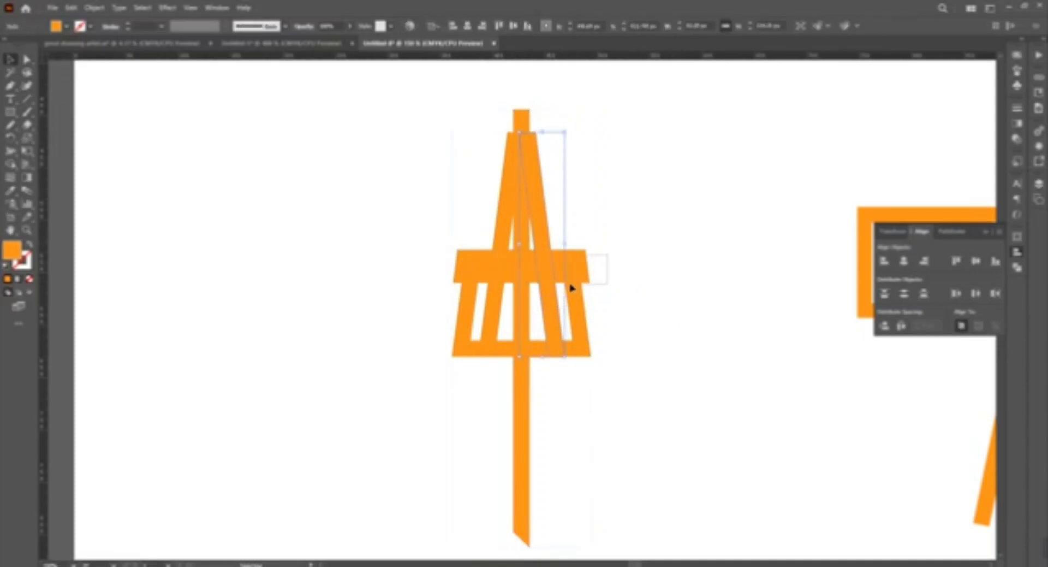
{"action": "left_click", "coordinate": [568, 312]}
{"action": "left_click", "coordinate": [536, 312]}
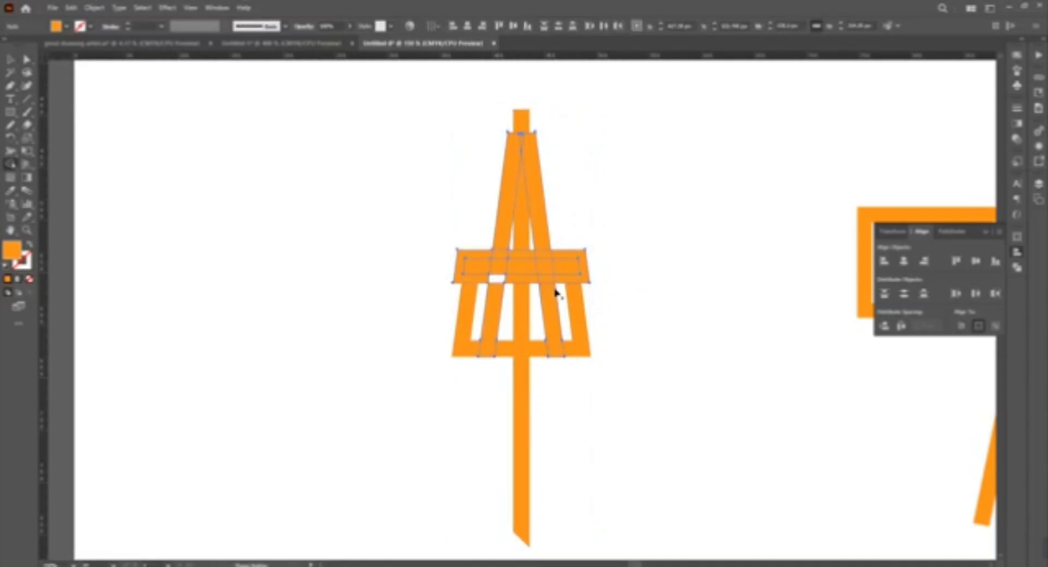
{"action": "left_click", "coordinate": [484, 351]}
{"action": "left_click", "coordinate": [557, 241]}
With Shape Builder, erase the bottom pole and both upper legs and merge the top crossbar pieces
{"action": "key", "text": "ctrl+a"}
{"action": "left_click", "coordinate": [10, 163]}
{"action": "left_click", "coordinate": [521, 447], "text": "alt"}
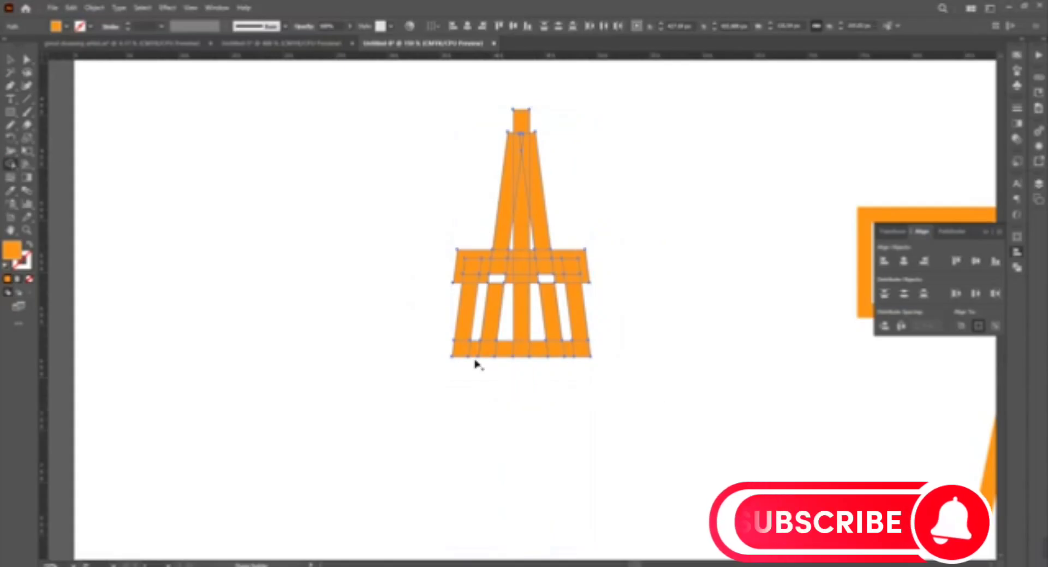
{"action": "left_click", "coordinate": [510, 219], "text": "alt"}
{"action": "left_click_drag", "start_coordinate": [440, 252], "coordinate": [591, 258]}
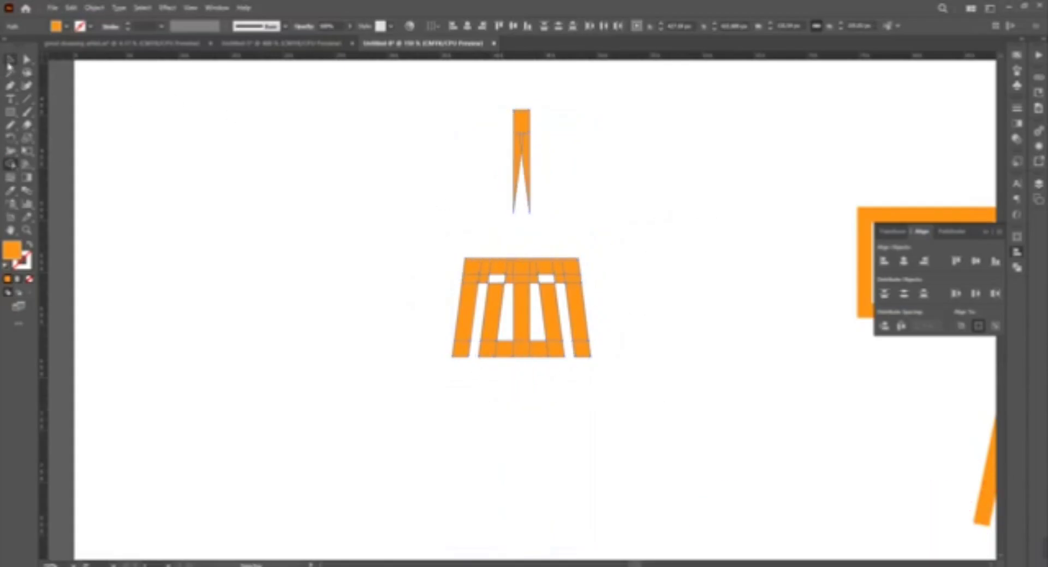
{"action": "key", "text": "v"}
Offset the bottom crossbar and merge its pieces into the frame
{"action": "left_click", "coordinate": [511, 281]}
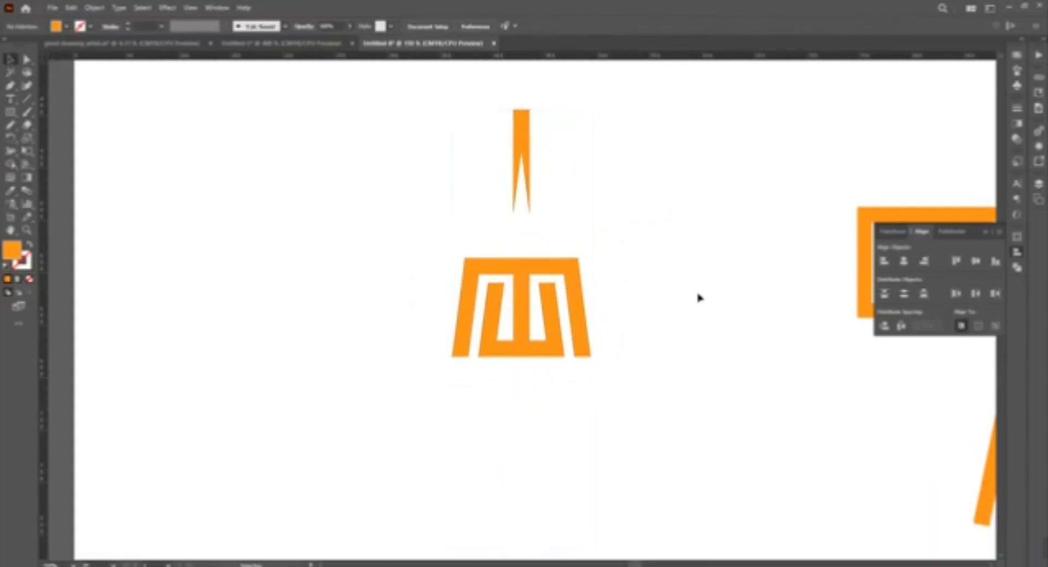
{"action": "left_click", "coordinate": [521, 350]}
{"action": "left_click", "coordinate": [94, 7]}
{"action": "left_click", "coordinate": [295, 322]}
{"action": "key", "text": "Return"}
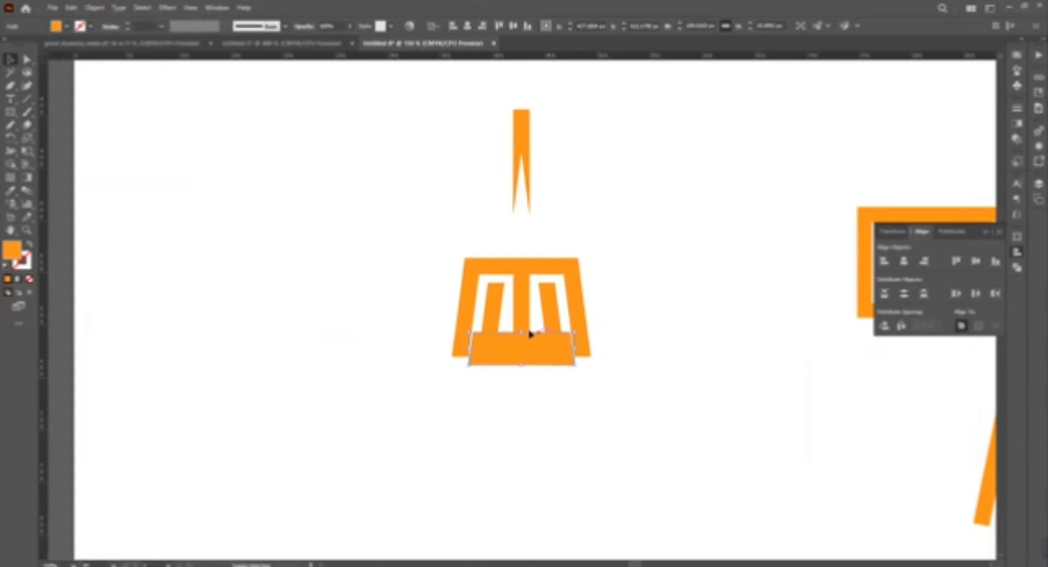
{"action": "key", "text": "shift+m"}
{"action": "left_click_drag", "start_coordinate": [567, 343], "coordinate": [436, 346]}
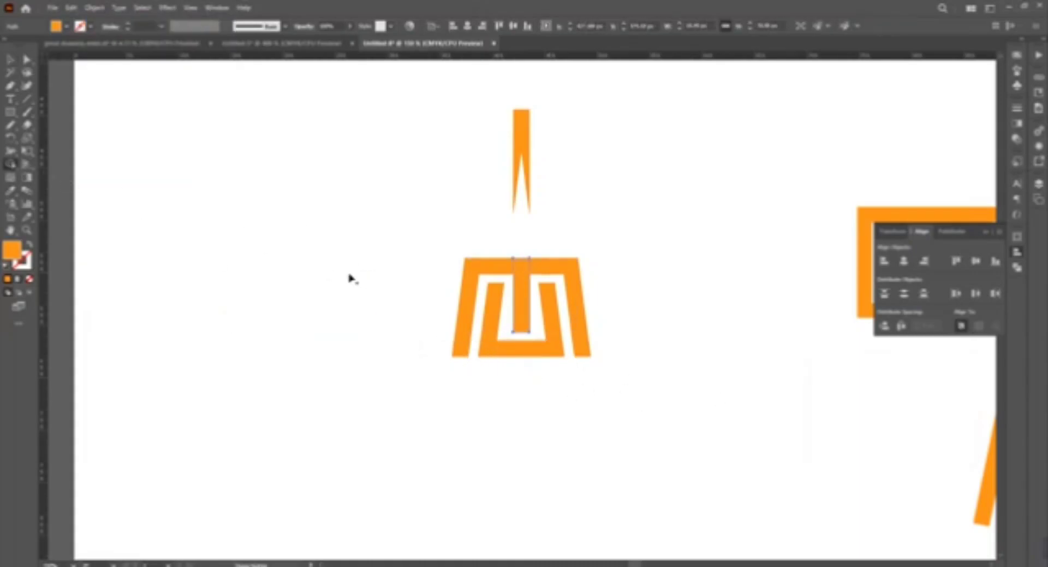
{"action": "key", "text": "v"}
{"action": "left_click", "coordinate": [714, 304]}
Select the leftover spike above the M
{"action": "scroll", "coordinate": [770, 393], "scroll_direction": "up", "scroll_amount": 2}
{"action": "scroll", "coordinate": [792, 400], "scroll_direction": "down", "scroll_amount": 1}
{"action": "scroll", "coordinate": [740, 413], "scroll_direction": "up", "scroll_amount": 1}
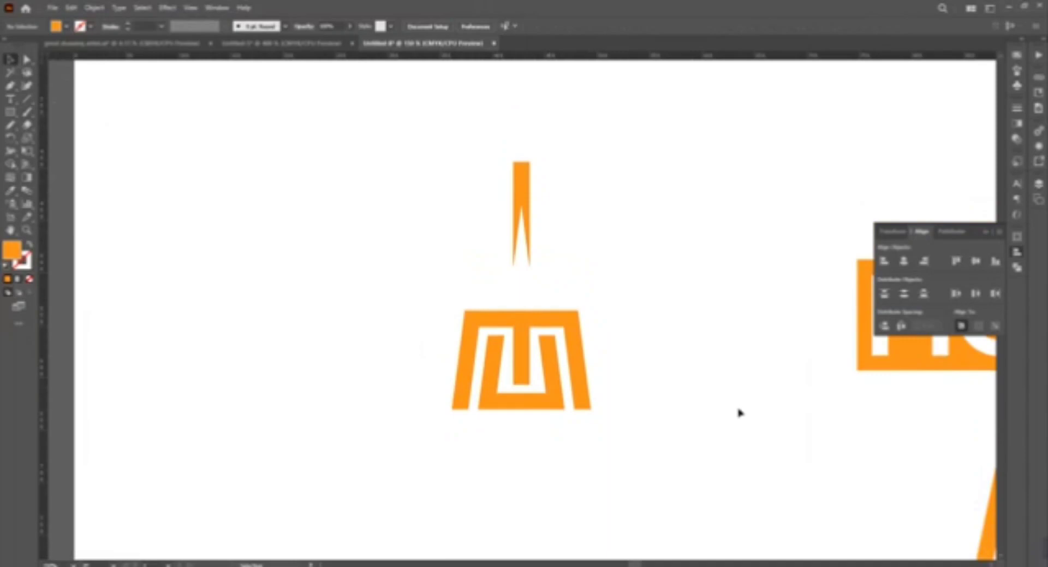
{"action": "scroll", "coordinate": [739, 409], "scroll_direction": "up", "scroll_amount": 1}
{"action": "left_click_drag", "start_coordinate": [592, 171], "coordinate": [468, 244]}
{"action": "left_click", "coordinate": [953, 231]}
Delete the leftover spike so only the orange M trapezoid remains
{"action": "key", "text": "Delete"}
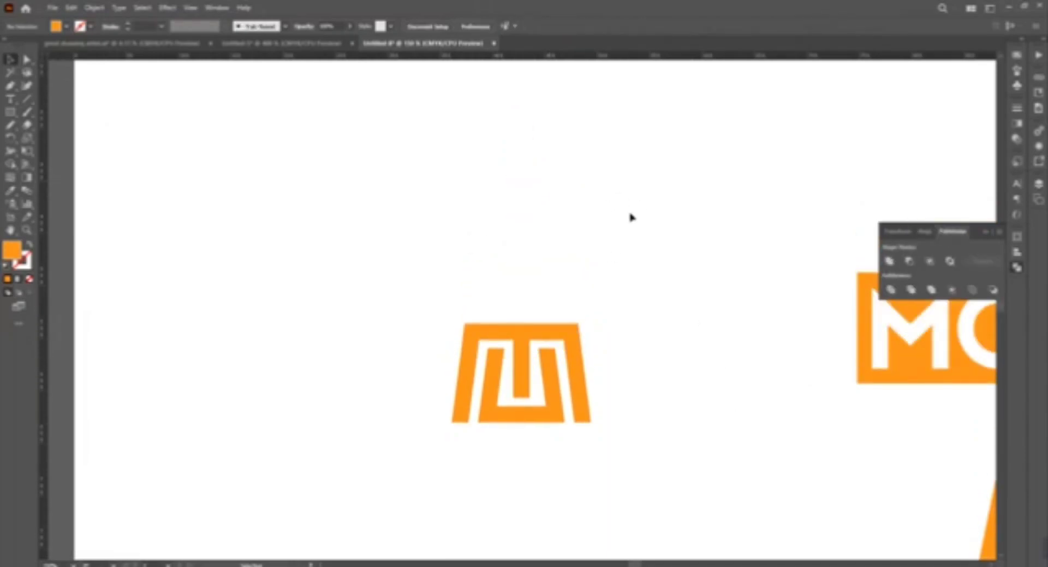
{"action": "scroll", "coordinate": [584, 349], "scroll_direction": "down", "scroll_amount": 3}
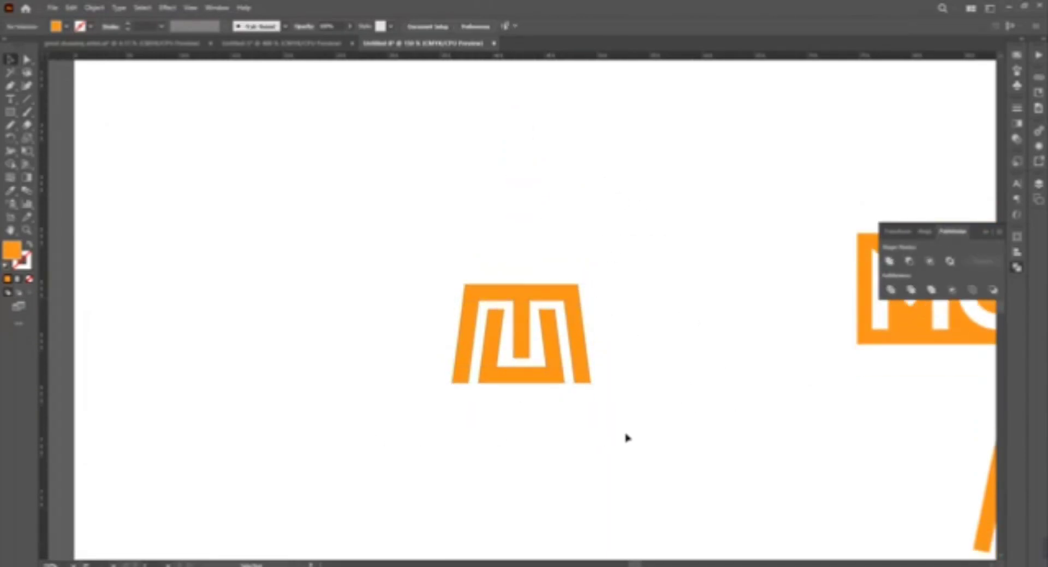
{"action": "key", "text": "ctrl+a"}
{"action": "left_click", "coordinate": [613, 299]}
{"action": "key", "text": "ctrl+a"}
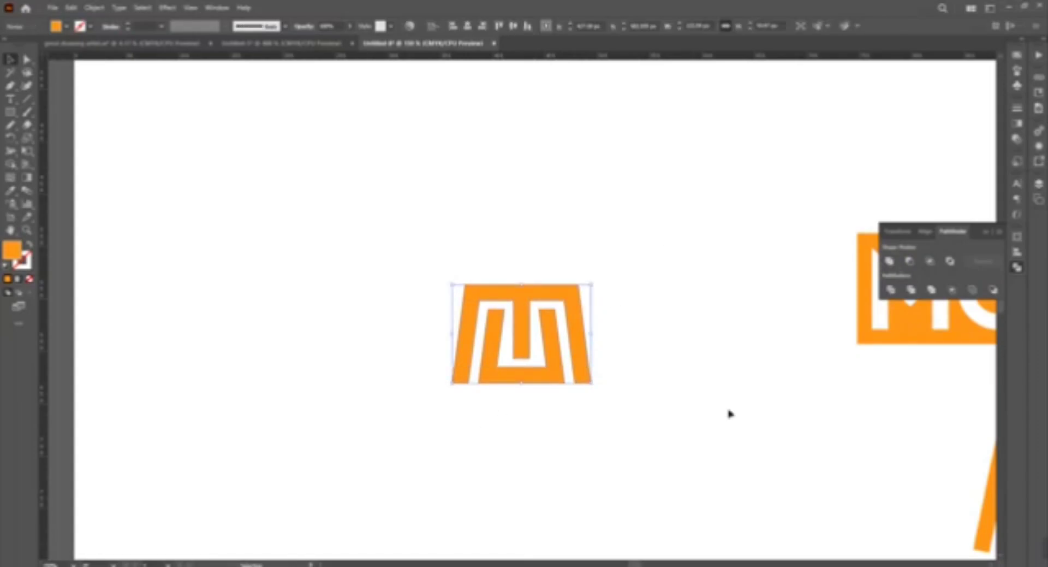
{"action": "left_click", "coordinate": [731, 417]}
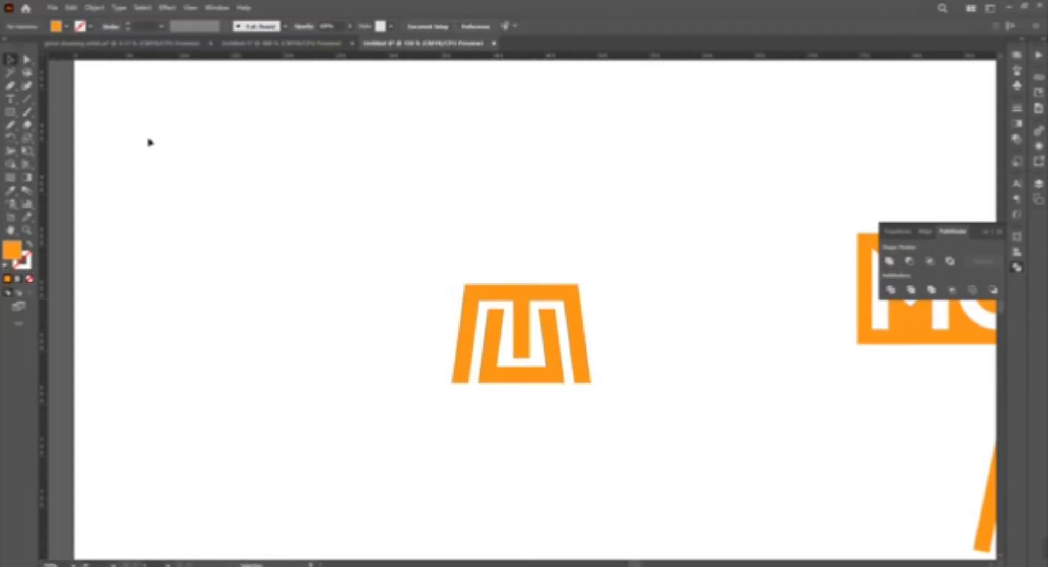
Round the M's inner top corners to about 16 px using the live corner widget
{"action": "key", "text": "a"}
{"action": "left_click_drag", "start_coordinate": [480, 309], "coordinate": [513, 305]}
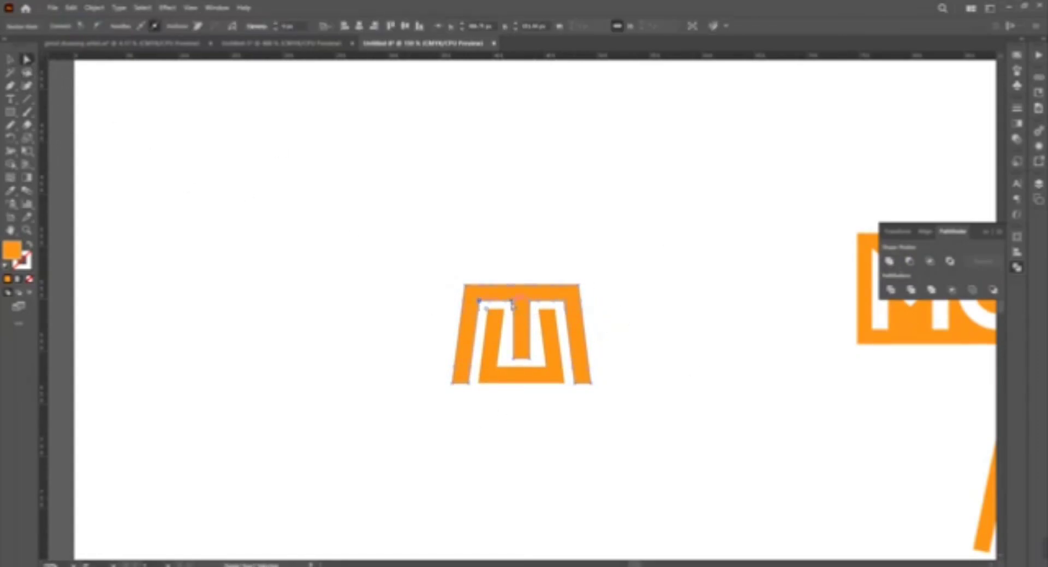
{"action": "key", "text": "p"}
{"action": "left_click", "coordinate": [539, 306]}
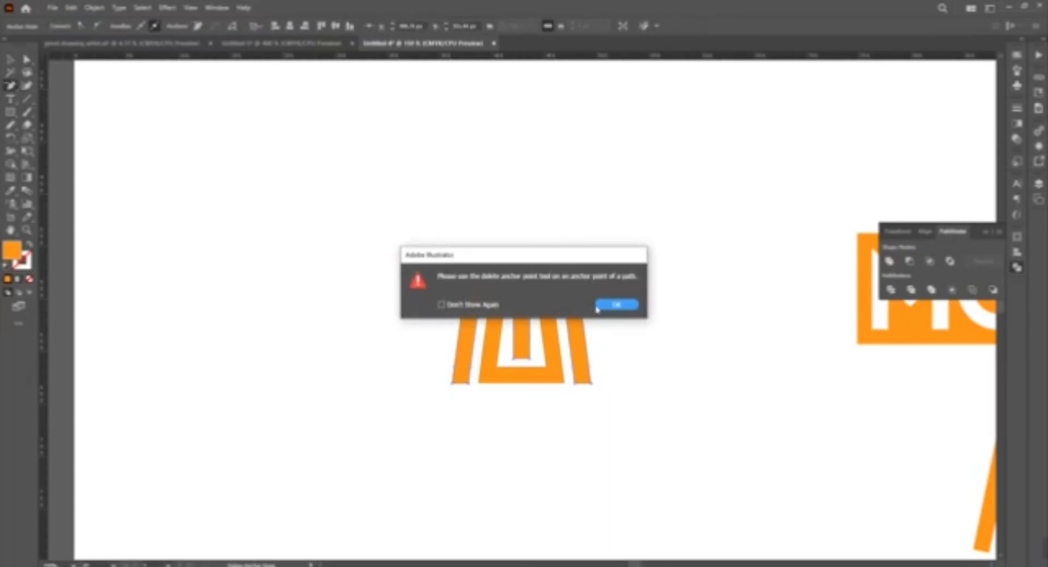
{"action": "key", "text": "Return"}
{"action": "key", "text": "v"}
{"action": "left_click", "coordinate": [588, 305]}
{"action": "key", "text": "a"}
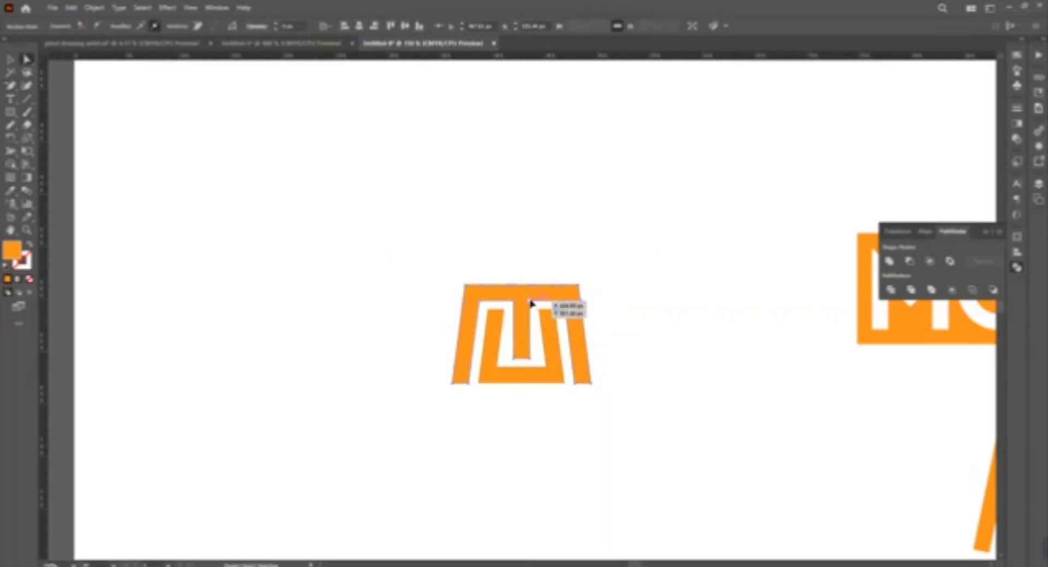
{"action": "left_click_drag", "start_coordinate": [498, 309], "coordinate": [495, 331]}
Try removing an anchor from the M's top edge, dismissing the warning
{"action": "left_click", "coordinate": [704, 472]}
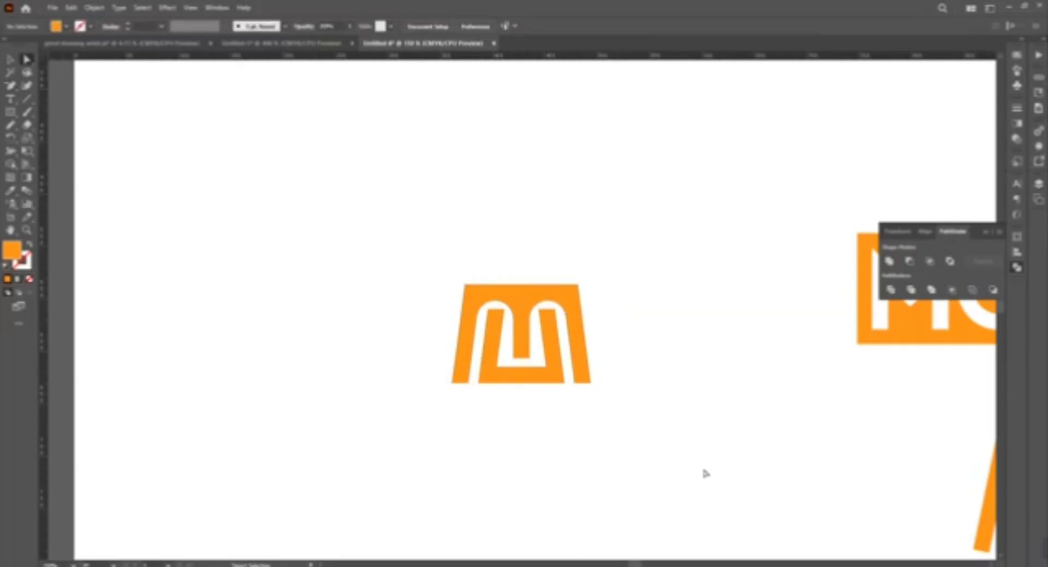
{"action": "left_click", "coordinate": [573, 285]}
{"action": "key", "text": "p"}
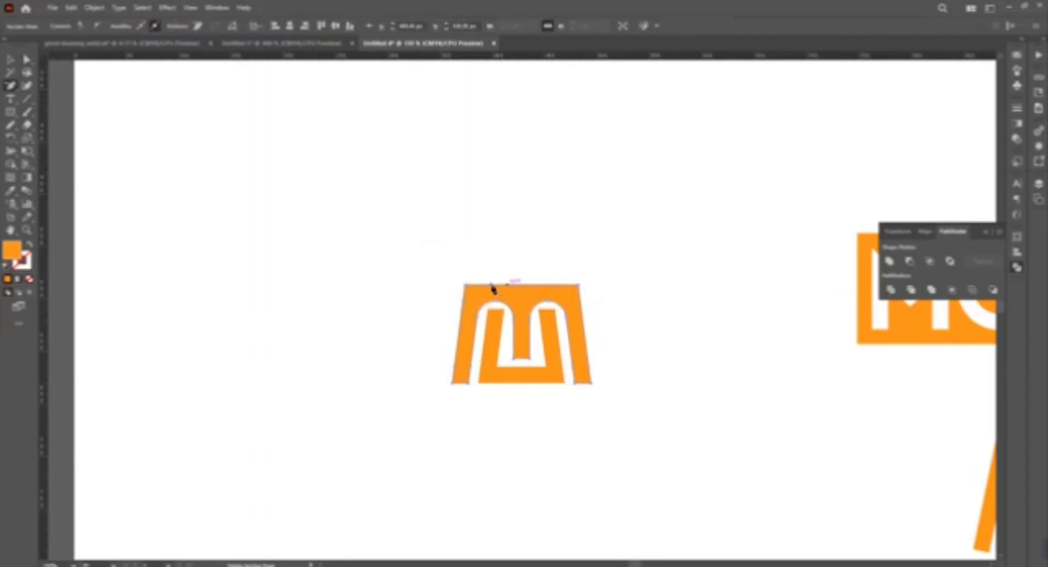
{"action": "left_click", "coordinate": [465, 300]}
{"action": "key", "text": "Return"}
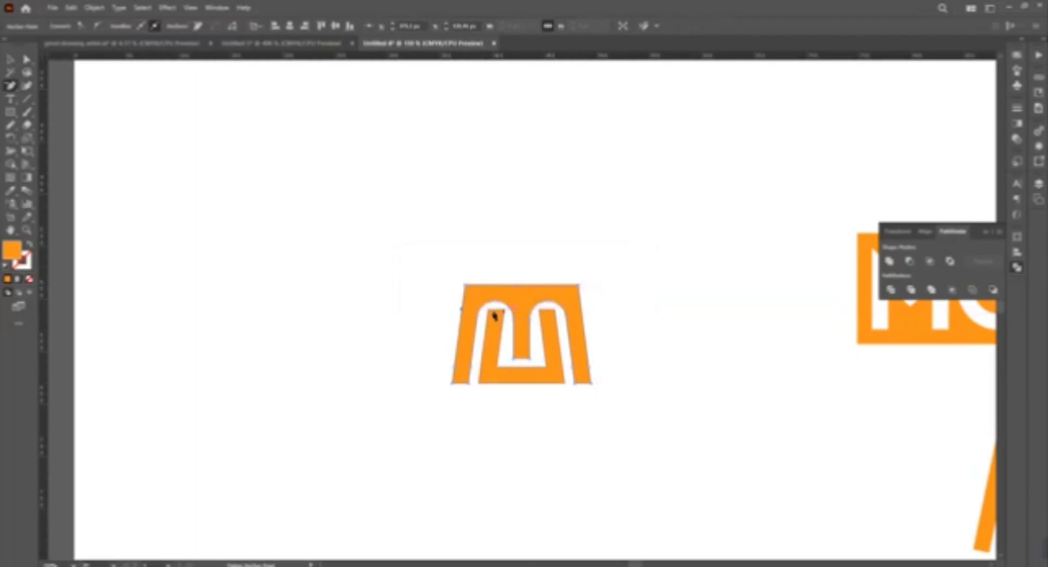
{"action": "key", "text": "v"}
{"action": "left_click", "coordinate": [561, 281]}
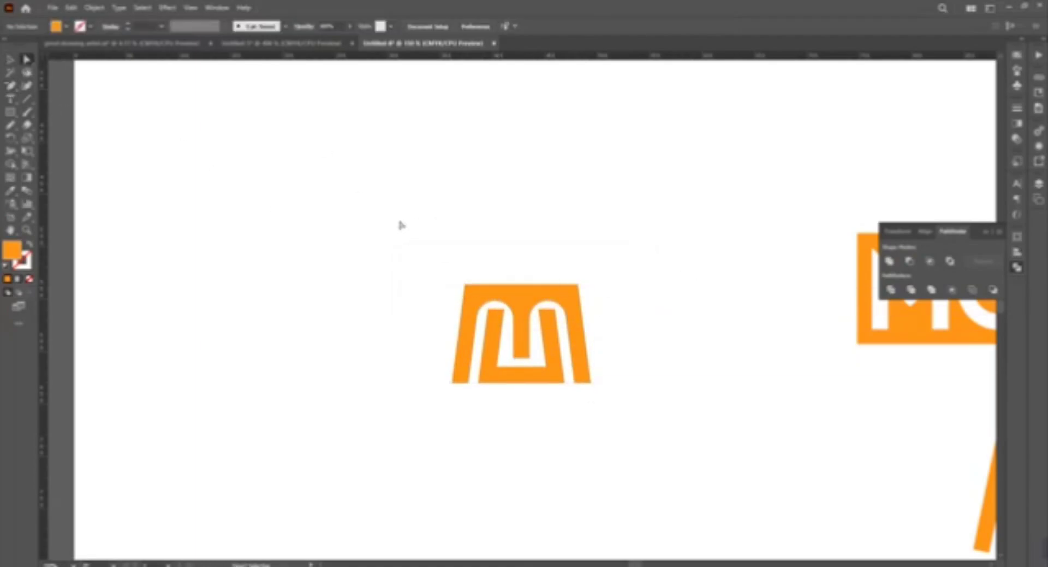
Round the M's two outer top corners inward, then zoom in on the emblem
{"action": "mouse_move", "coordinate": [401, 225]}
{"action": "left_mouse_down"}
{"action": "mouse_move", "coordinate": [580, 288]}
{"action": "mouse_move", "coordinate": [617, 286]}
{"action": "left_mouse_up"}
{"action": "left_click", "coordinate": [428, 253]}
{"action": "left_click_drag", "start_coordinate": [428, 253], "coordinate": [599, 305]}
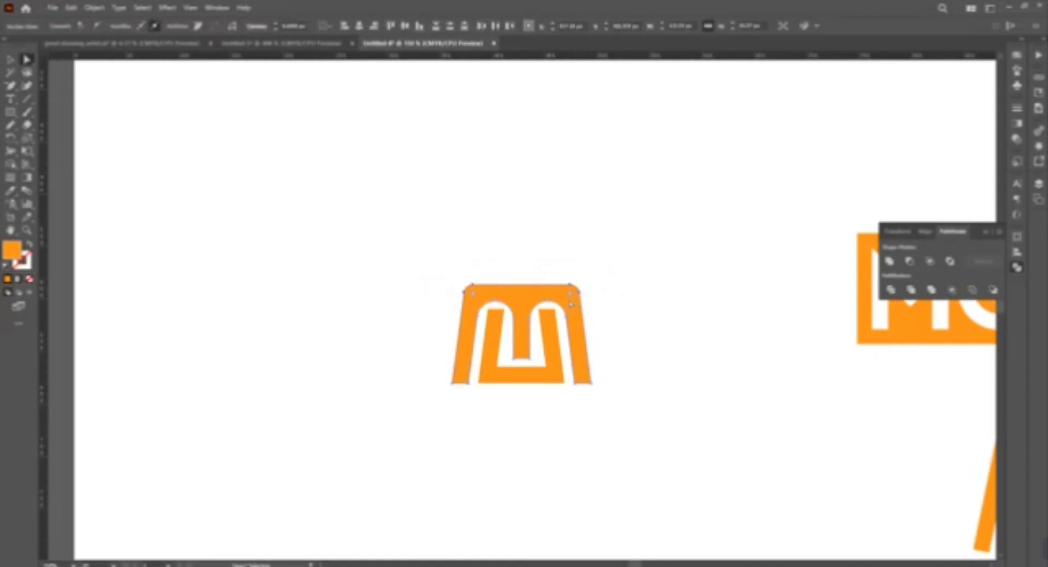
{"action": "left_click", "coordinate": [593, 314]}
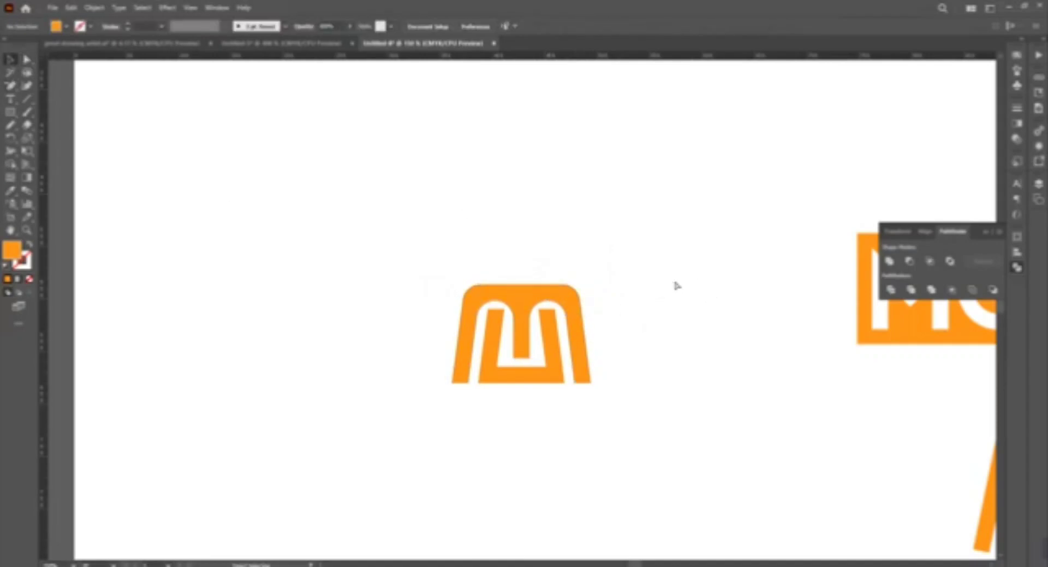
{"action": "key", "text": "ctrl+equal"}
Draw a rectangle above the M and fully round its top corners into an arch
{"action": "left_click", "coordinate": [11, 113]}
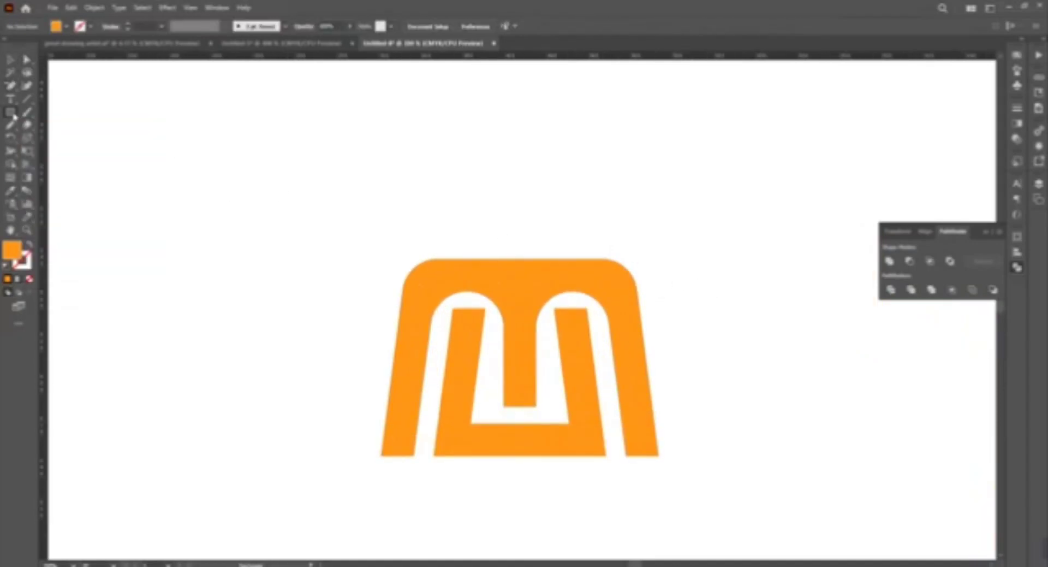
{"action": "left_click_drag", "start_coordinate": [457, 141], "coordinate": [526, 229]}
{"action": "key", "text": "a"}
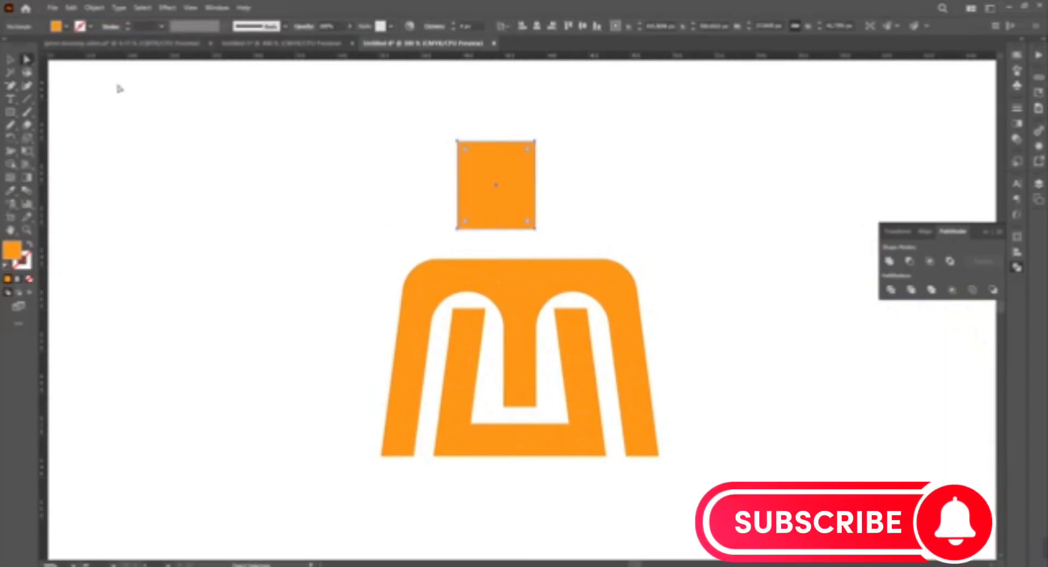
{"action": "left_click_drag", "start_coordinate": [532, 164], "coordinate": [518, 176]}
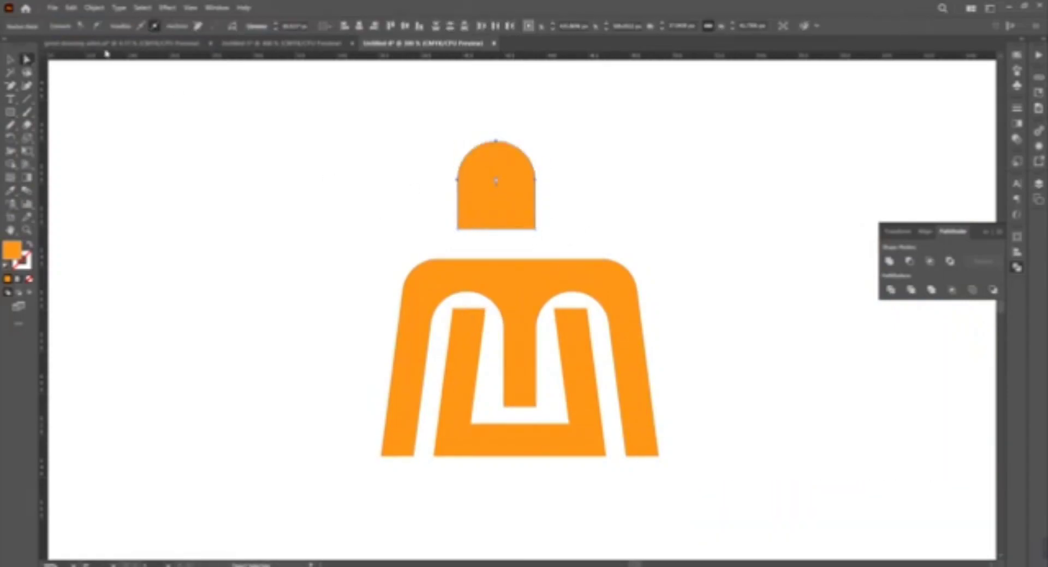
{"action": "key", "text": "v"}
Turn the arch into a thick green outline by swapping fill and stroke
{"action": "key", "text": "shift+x"}
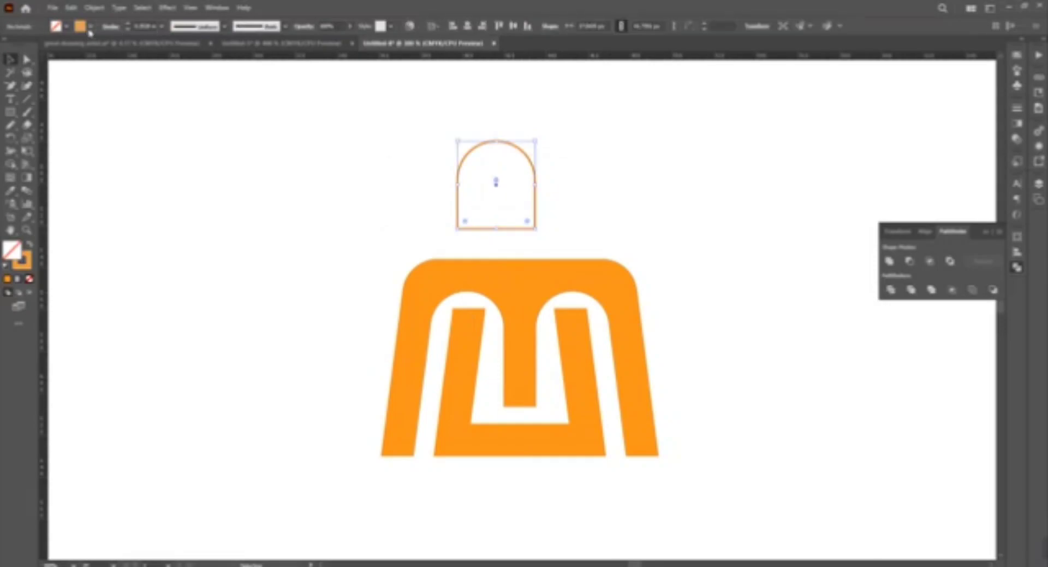
{"action": "left_click", "coordinate": [90, 33]}
{"action": "left_click", "coordinate": [49, 60]}
{"action": "left_click", "coordinate": [161, 26]}
{"action": "left_click", "coordinate": [195, 108]}
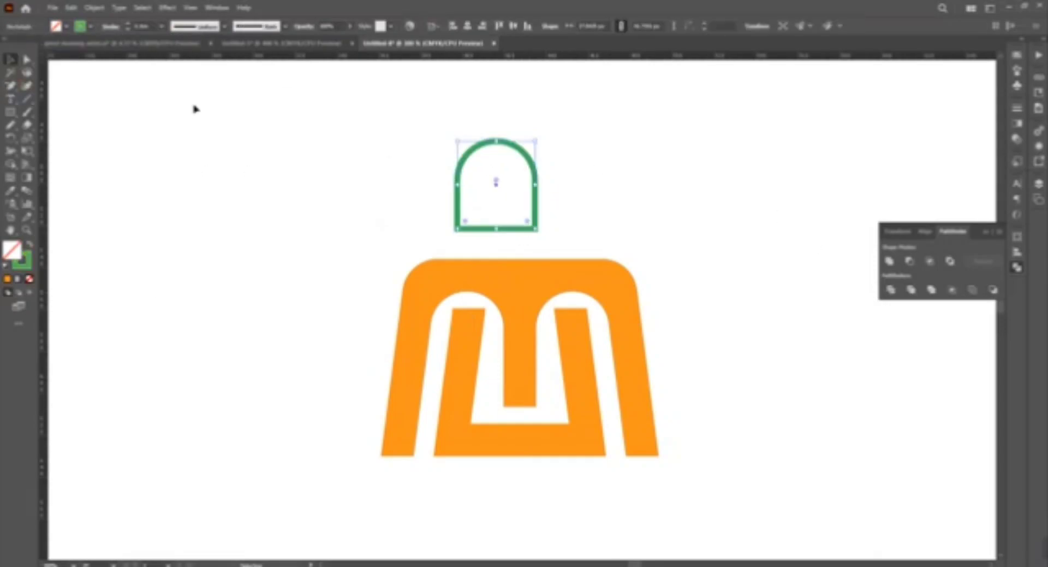
{"action": "left_click", "coordinate": [162, 25]}
{"action": "left_click", "coordinate": [180, 112]}
{"action": "left_click", "coordinate": [602, 192]}
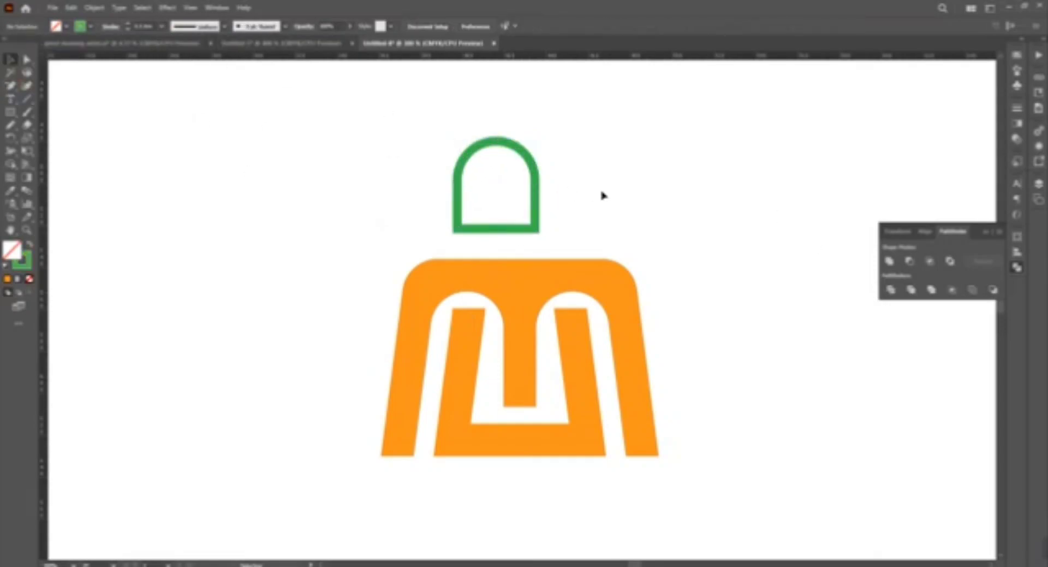
{"action": "left_click", "coordinate": [533, 215]}
{"action": "left_click", "coordinate": [677, 214]}
Align the green arch and orange M on their horizontal centres
{"action": "left_click_drag", "start_coordinate": [762, 338], "coordinate": [447, 461]}
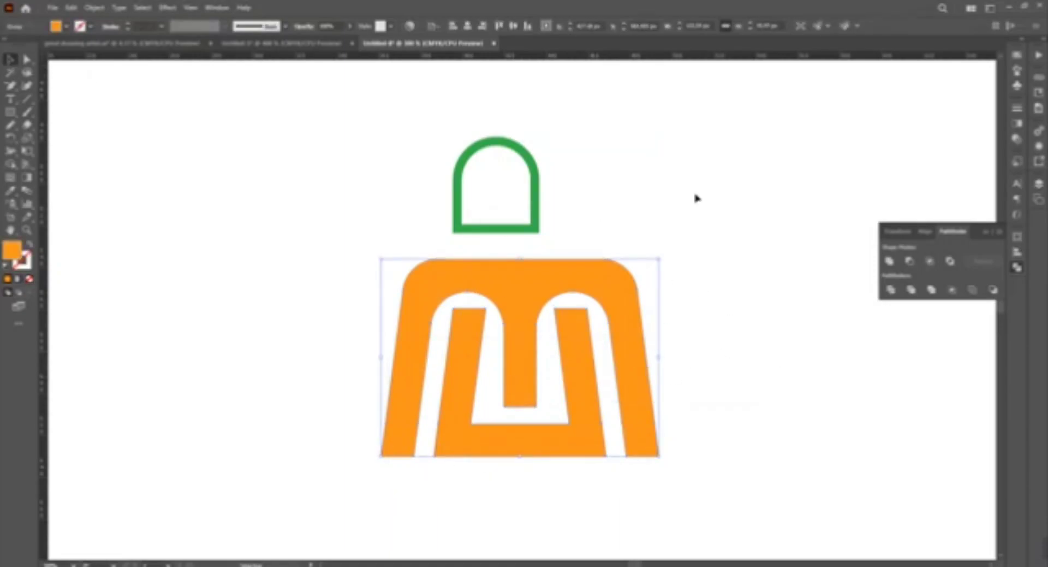
{"action": "key", "text": "ctrl+a"}
{"action": "left_click", "coordinate": [921, 231]}
{"action": "left_click", "coordinate": [904, 260]}
{"action": "left_click", "coordinate": [731, 347]}
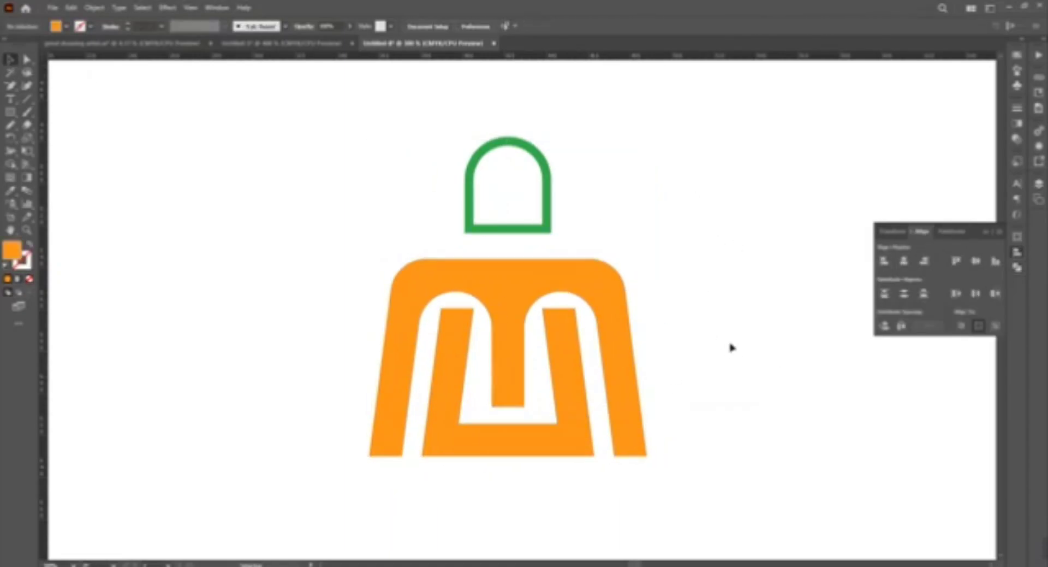
Scissors-cut the arch at its bottom-right corner and delete the bottom segment
{"action": "left_click", "coordinate": [510, 231]}
{"action": "key", "text": "c"}
{"action": "left_click", "coordinate": [548, 228]}
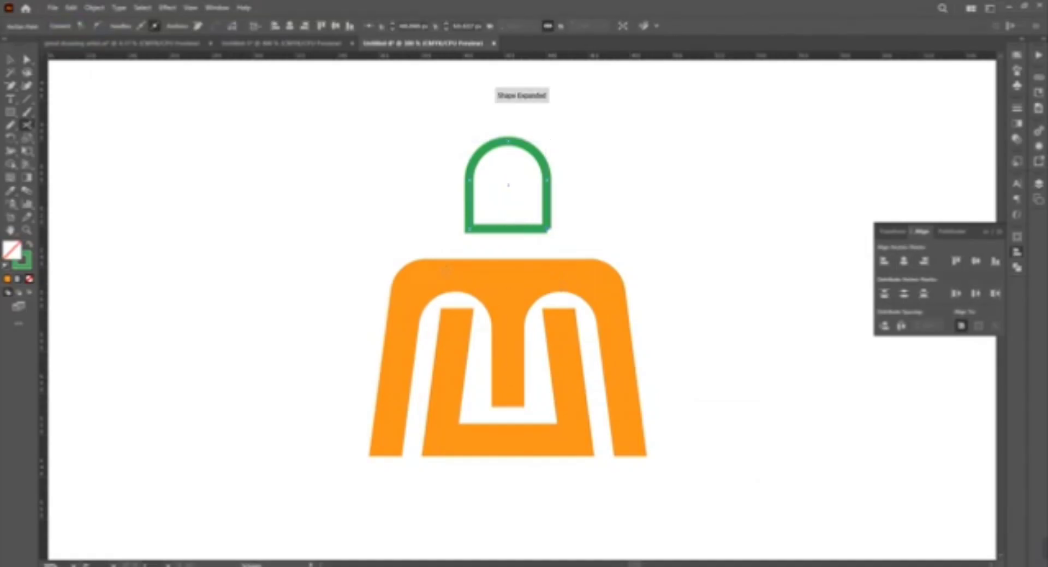
{"action": "key", "text": "Delete"}
{"action": "key", "text": "ctrl+z"}
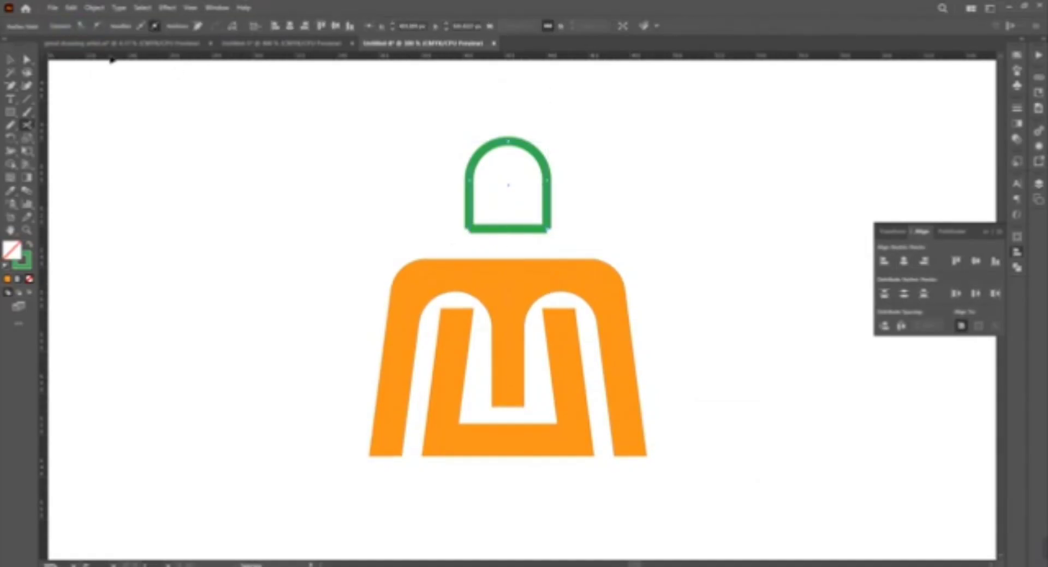
{"action": "key", "text": "v"}
{"action": "left_click", "coordinate": [610, 215]}
{"action": "left_click", "coordinate": [519, 228]}
{"action": "key", "text": "Delete"}
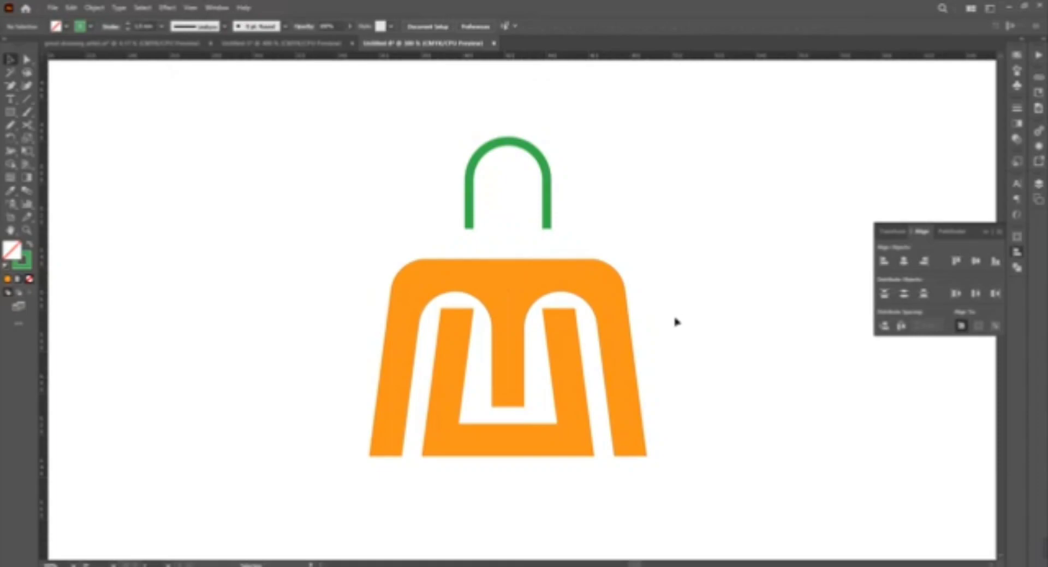
Try removing an anchor from the handle's right leg, then undo it
{"action": "key", "text": "a"}
{"action": "left_click", "coordinate": [545, 227]}
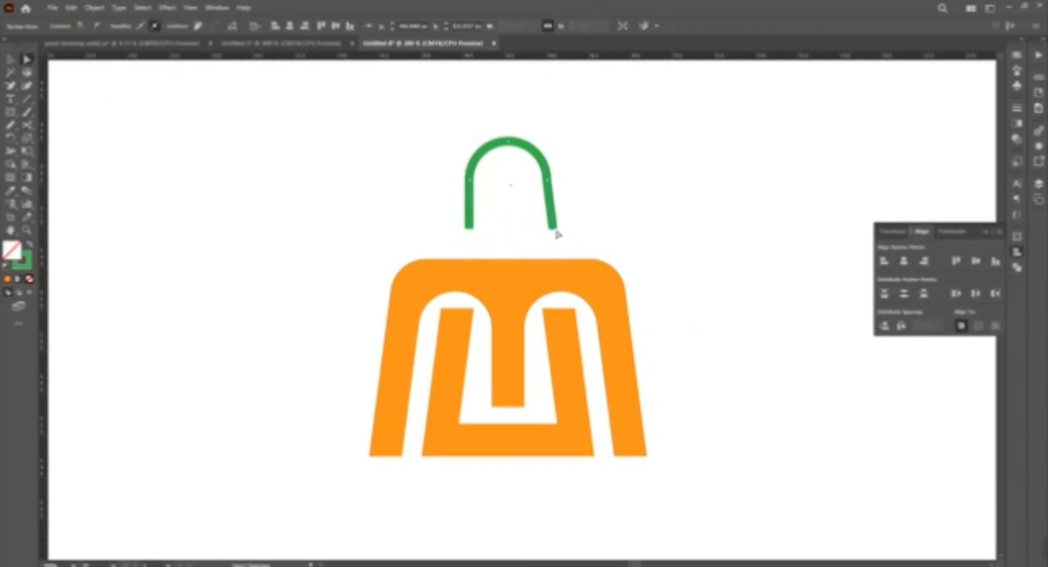
{"action": "key", "text": "minus"}
{"action": "left_click", "coordinate": [547, 180]}
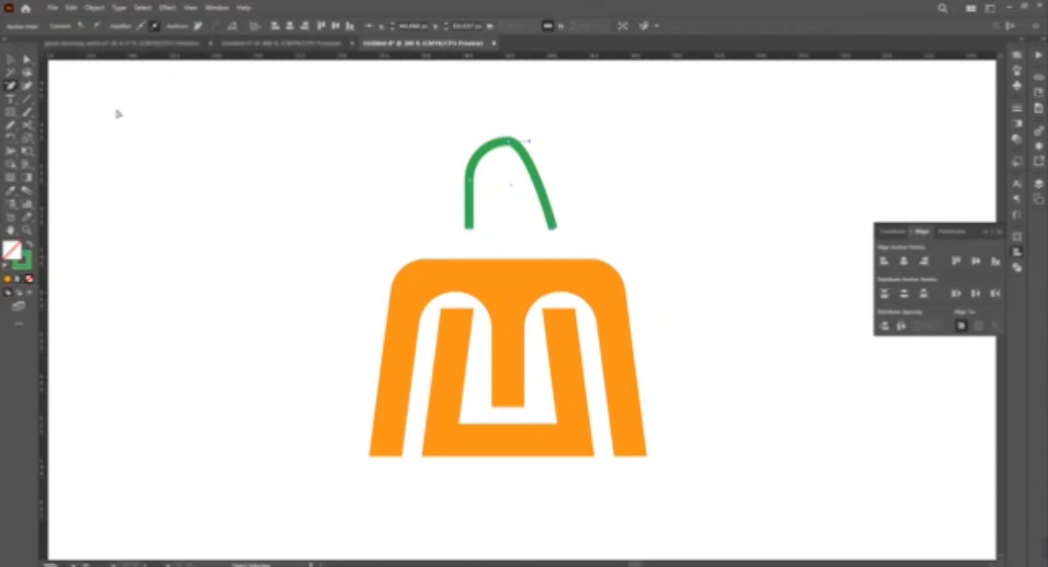
{"action": "key", "text": "ctrl+z"}
{"action": "key", "text": "a"}
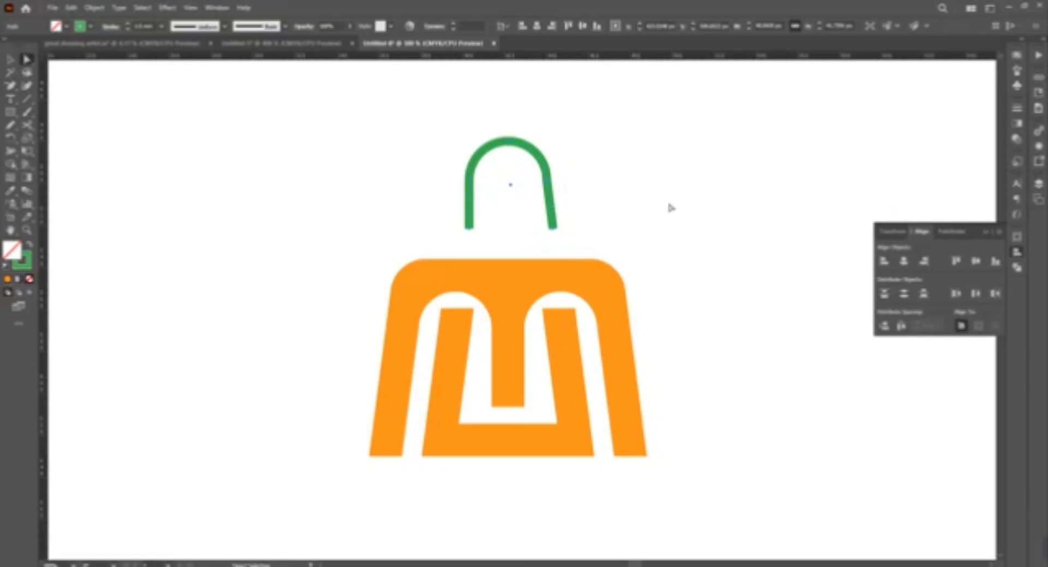
{"action": "left_click", "coordinate": [691, 206]}
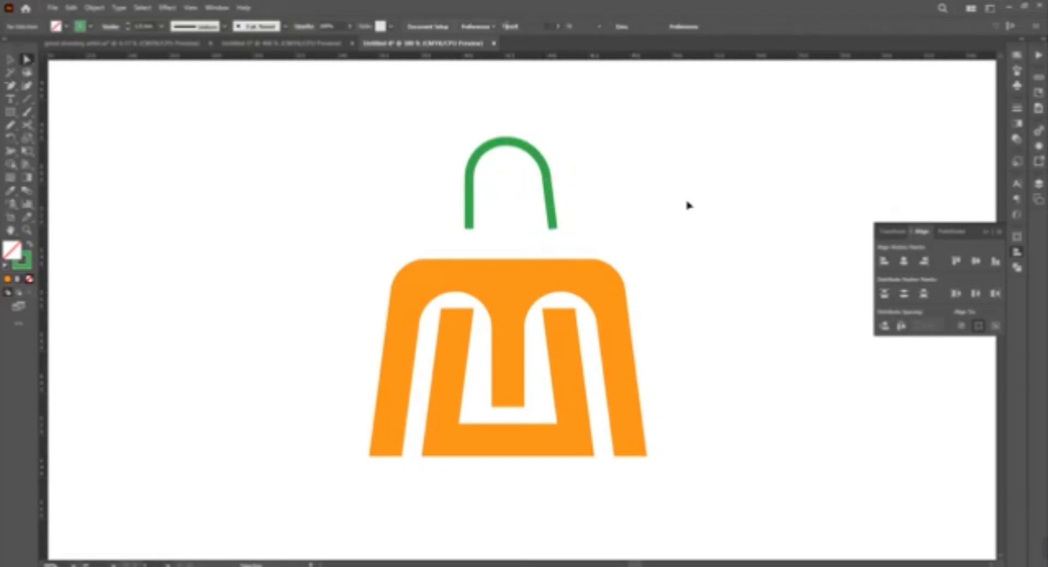
{"action": "key", "text": "ctrl+z"}
Redraw the handle's right leg as a smooth curve with the Pencil tool
{"action": "left_click_drag", "start_coordinate": [10, 125], "coordinate": [65, 135]}
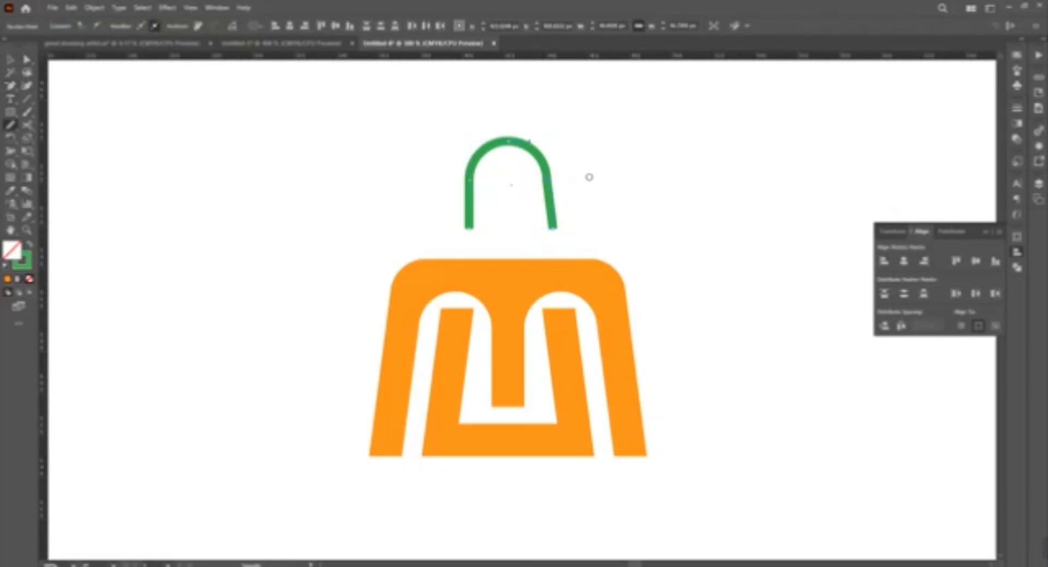
{"action": "left_click_drag", "start_coordinate": [549, 176], "coordinate": [554, 223]}
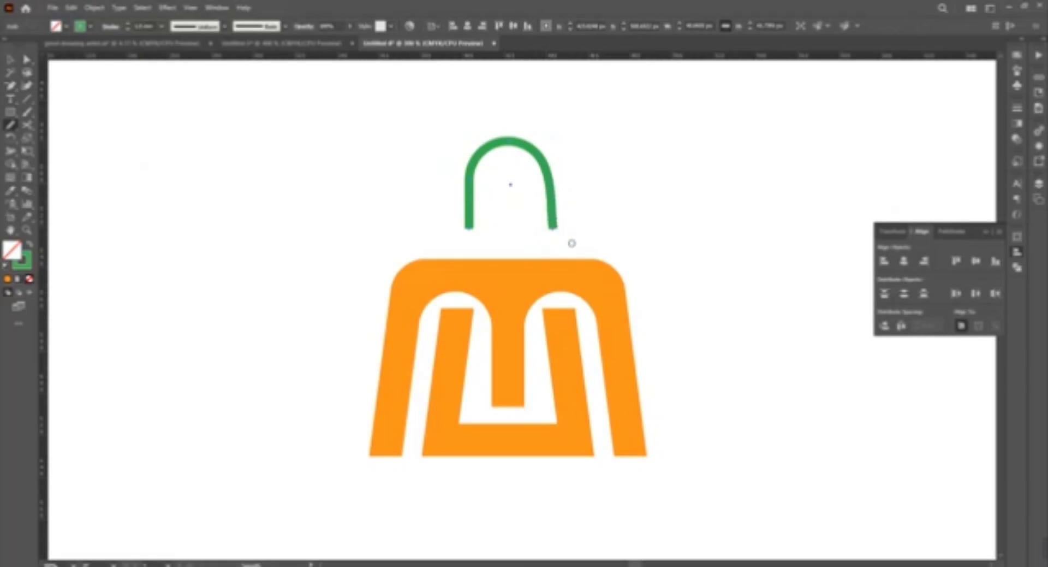
{"action": "left_click", "coordinate": [27, 60]}
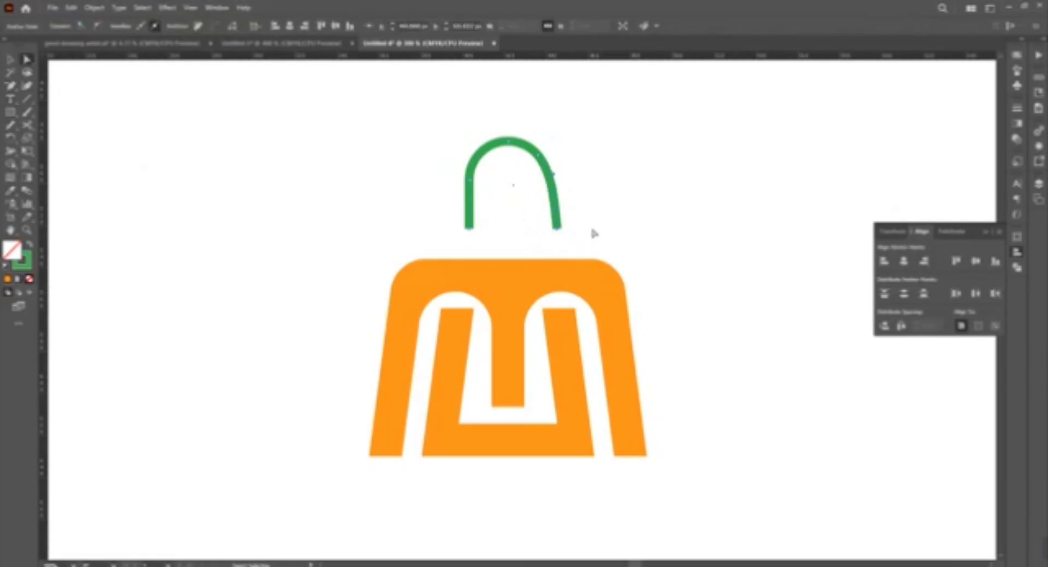
{"action": "left_click", "coordinate": [606, 224]}
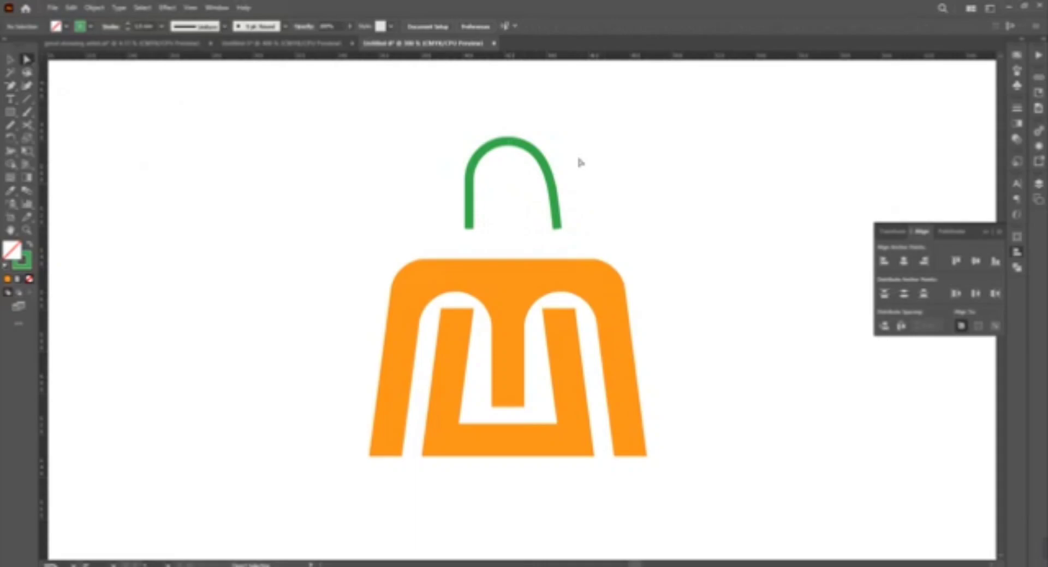
Cut the green handle at its top centre and delete the left half
{"action": "key", "text": "v"}
{"action": "left_click_drag", "start_coordinate": [606, 146], "coordinate": [541, 191]}
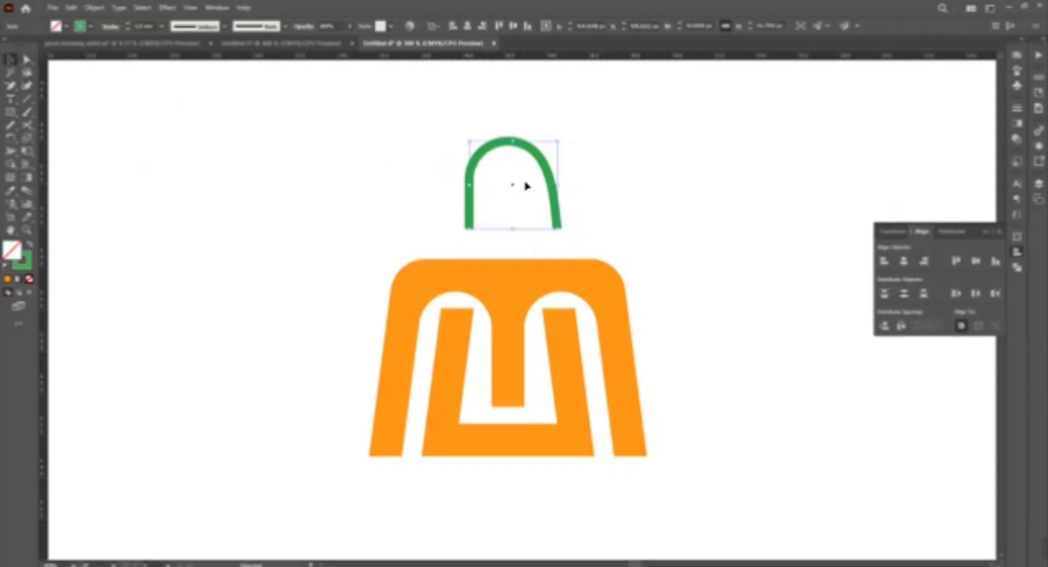
{"action": "key", "text": "c"}
{"action": "left_click", "coordinate": [510, 139]}
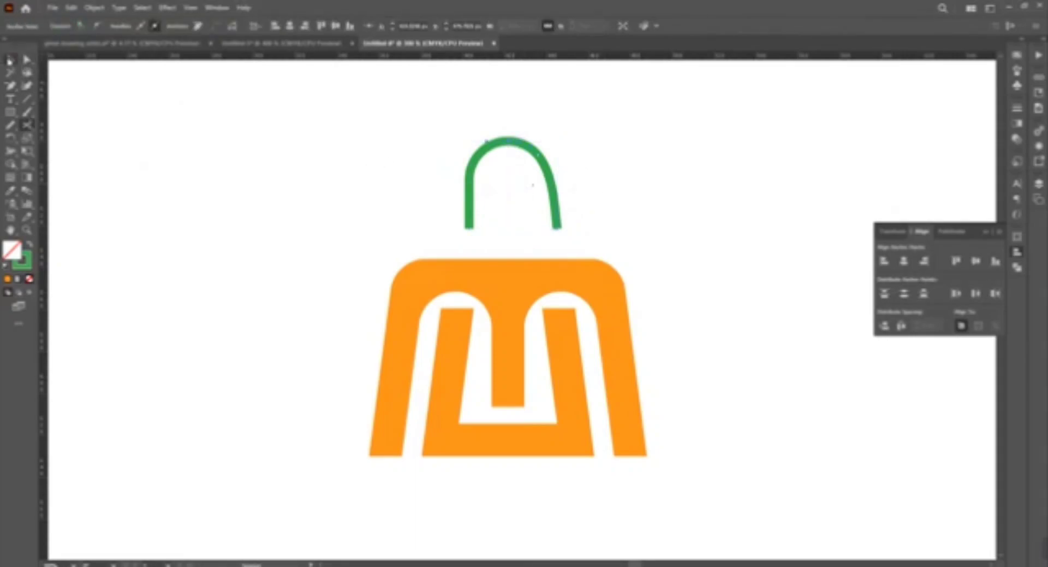
{"action": "key", "text": "v"}
{"action": "left_click", "coordinate": [471, 206]}
{"action": "key", "text": "Delete"}
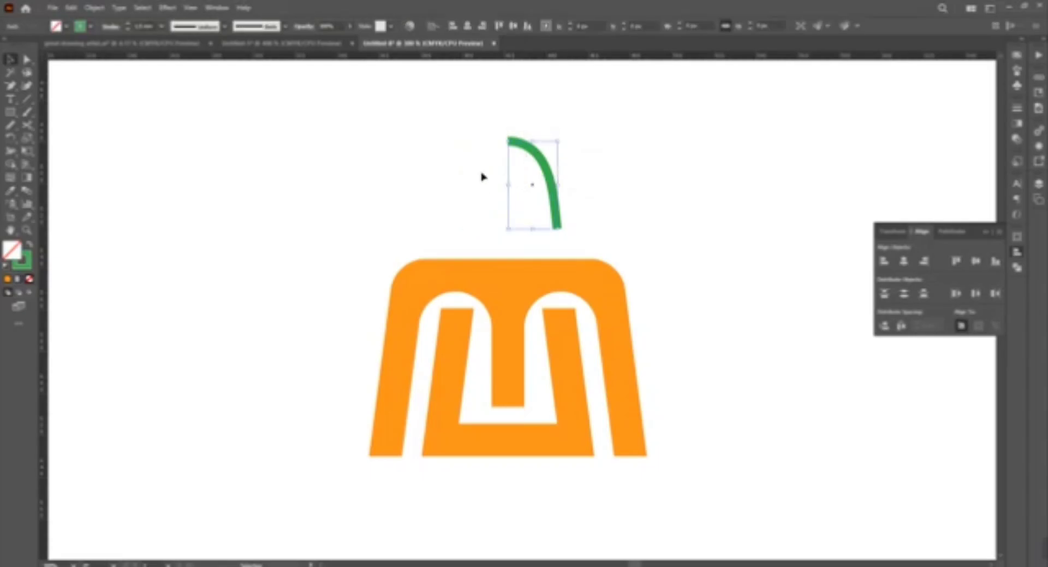
Reflect a copy of the right half and join the two halves at the top
{"action": "left_click", "coordinate": [10, 137]}
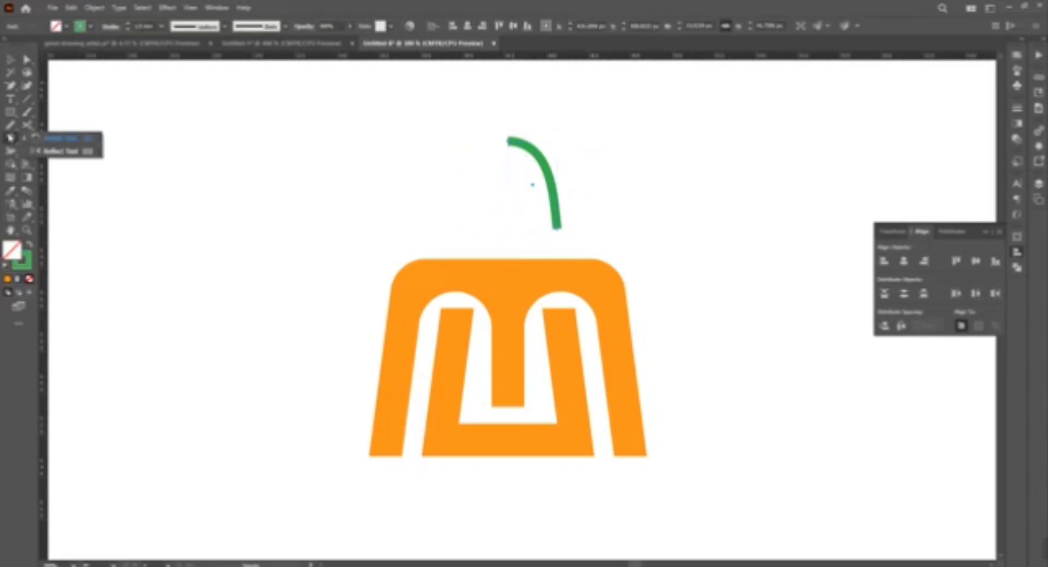
{"action": "left_click", "coordinate": [508, 140], "text": "alt"}
{"action": "left_click", "coordinate": [475, 356]}
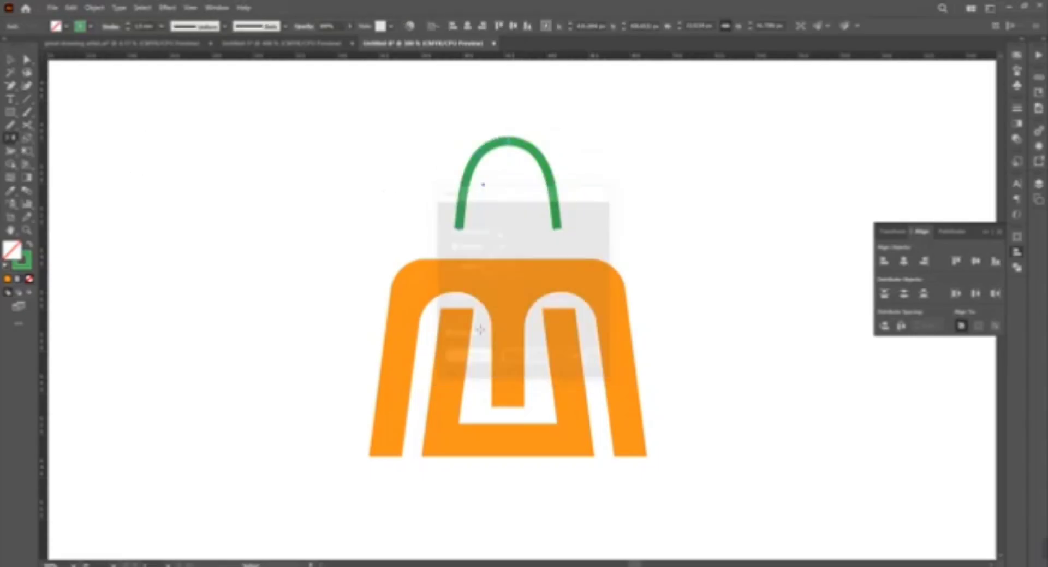
{"action": "key", "text": "a"}
{"action": "left_click_drag", "start_coordinate": [497, 133], "coordinate": [517, 159]}
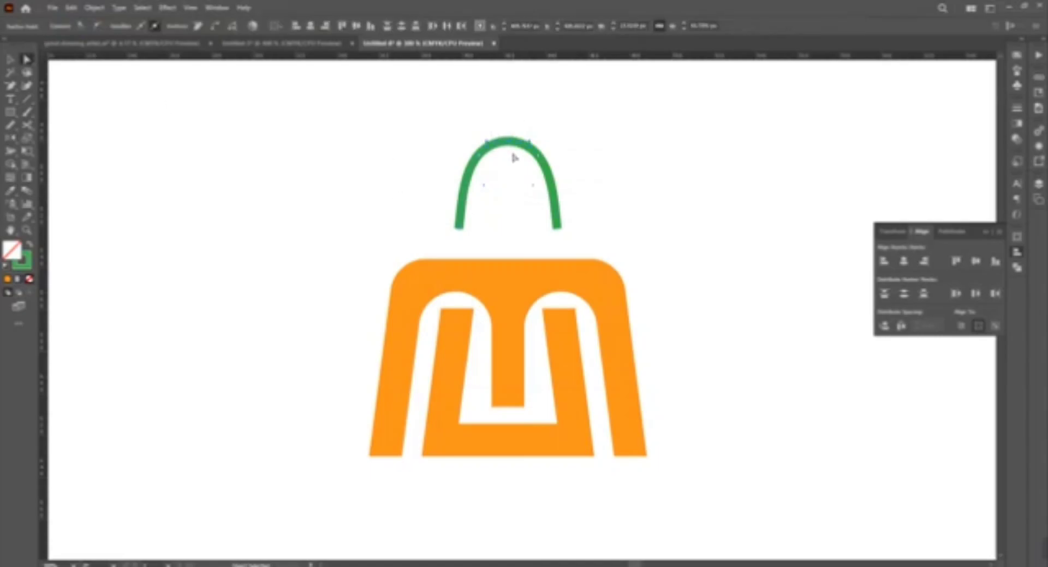
{"action": "right_click", "coordinate": [513, 152]}
{"action": "left_click", "coordinate": [547, 284]}
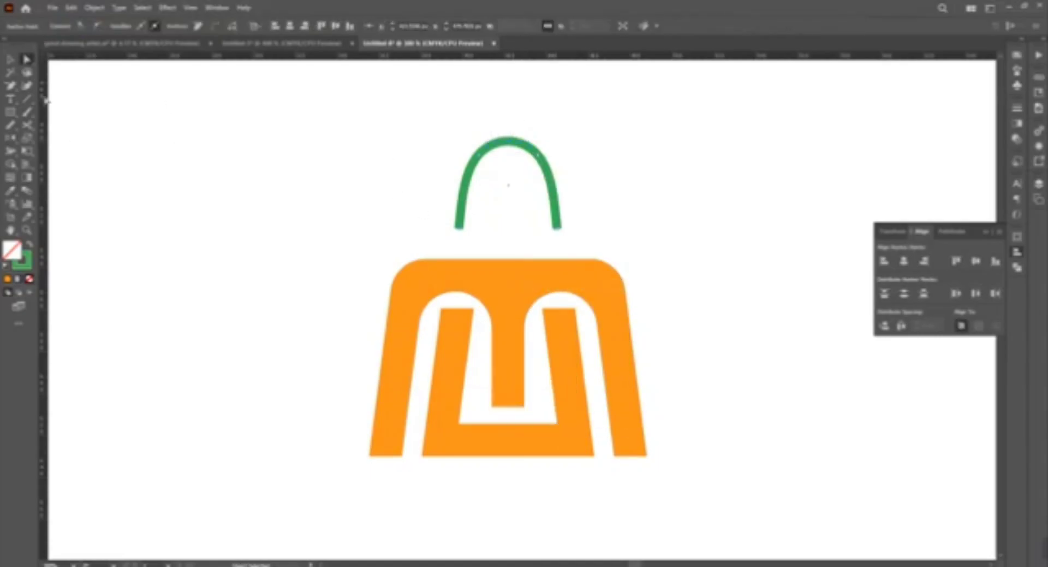
Shrink the handle, move it down just above the bag, and adjust its width
{"action": "left_click", "coordinate": [7, 60]}
{"action": "mouse_move", "coordinate": [561, 229]}
{"action": "left_mouse_down"}
{"action": "mouse_move", "coordinate": [548, 231]}
{"action": "mouse_move", "coordinate": [547, 220]}
{"action": "left_mouse_up"}
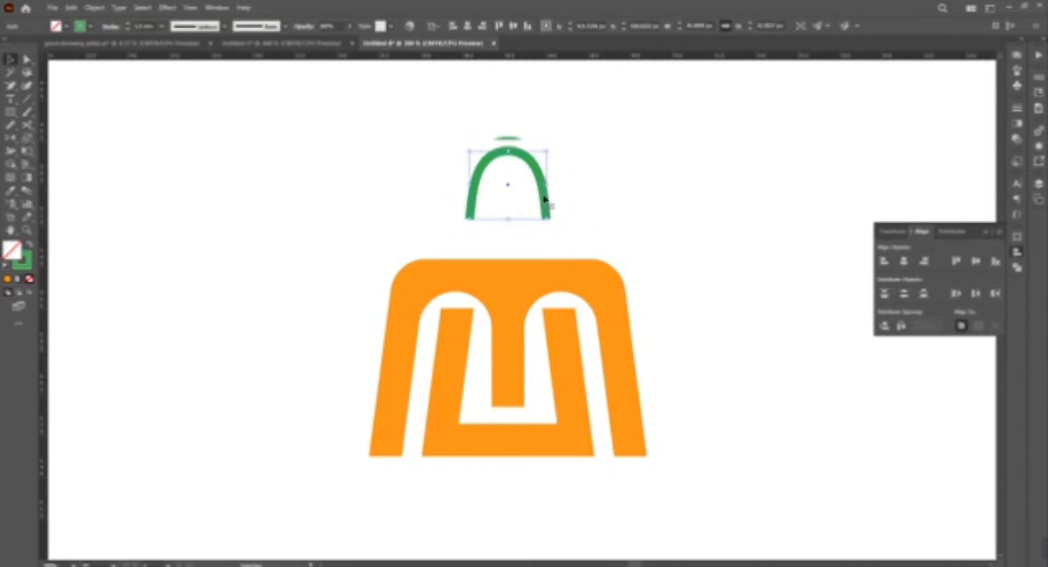
{"action": "left_click_drag", "start_coordinate": [535, 171], "coordinate": [542, 189]}
{"action": "left_click", "coordinate": [627, 213]}
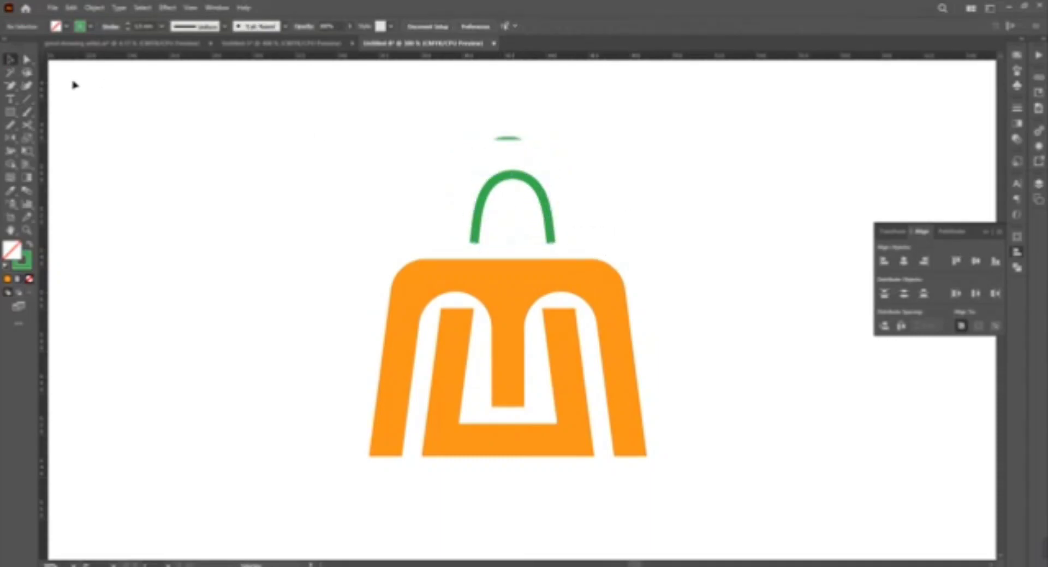
{"action": "left_click", "coordinate": [550, 213]}
{"action": "mouse_move", "coordinate": [554, 208]}
{"action": "left_mouse_down"}
{"action": "mouse_move", "coordinate": [539, 207]}
{"action": "mouse_move", "coordinate": [548, 212]}
{"action": "left_mouse_up"}
{"action": "left_click", "coordinate": [556, 208]}
{"action": "left_click", "coordinate": [534, 211]}
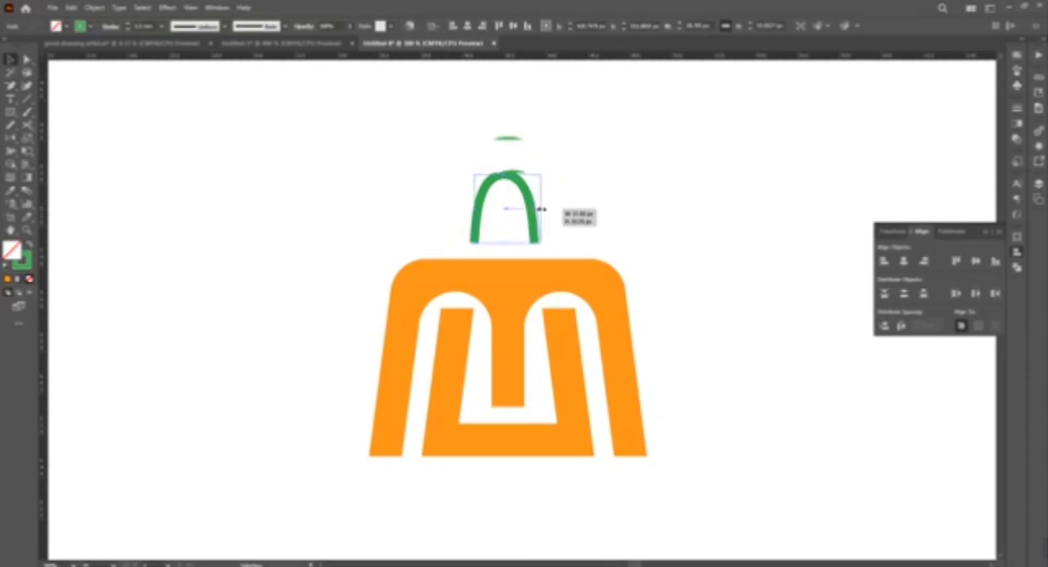
{"action": "left_click", "coordinate": [603, 189]}
{"action": "left_click_drag", "start_coordinate": [10, 112], "coordinate": [44, 148]}
{"action": "left_click", "coordinate": [42, 141]}
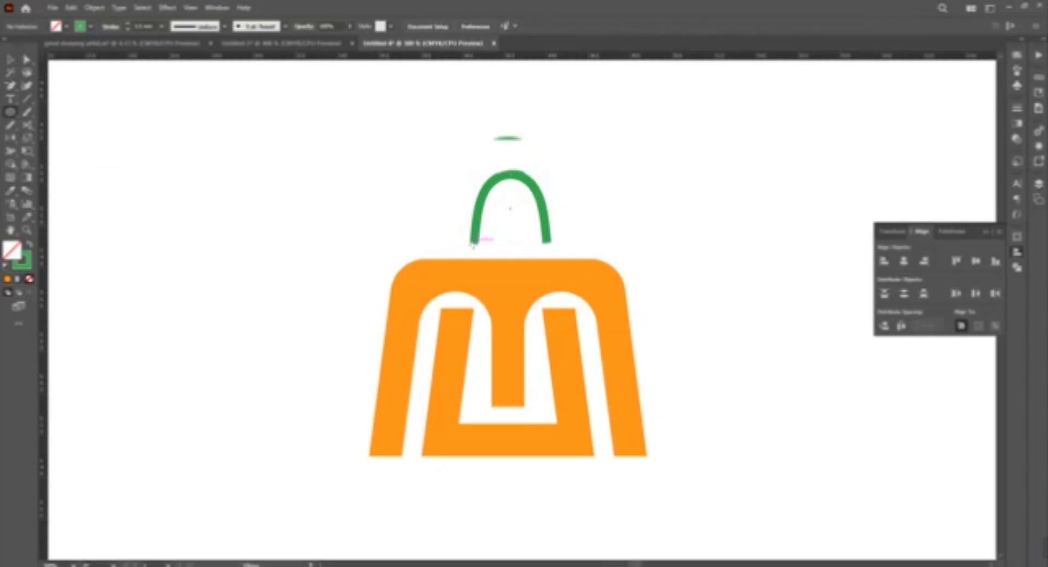
Draw a small solid green circle with no outline at the arc's left end
{"action": "key", "text": "v"}
{"action": "left_click", "coordinate": [473, 235]}
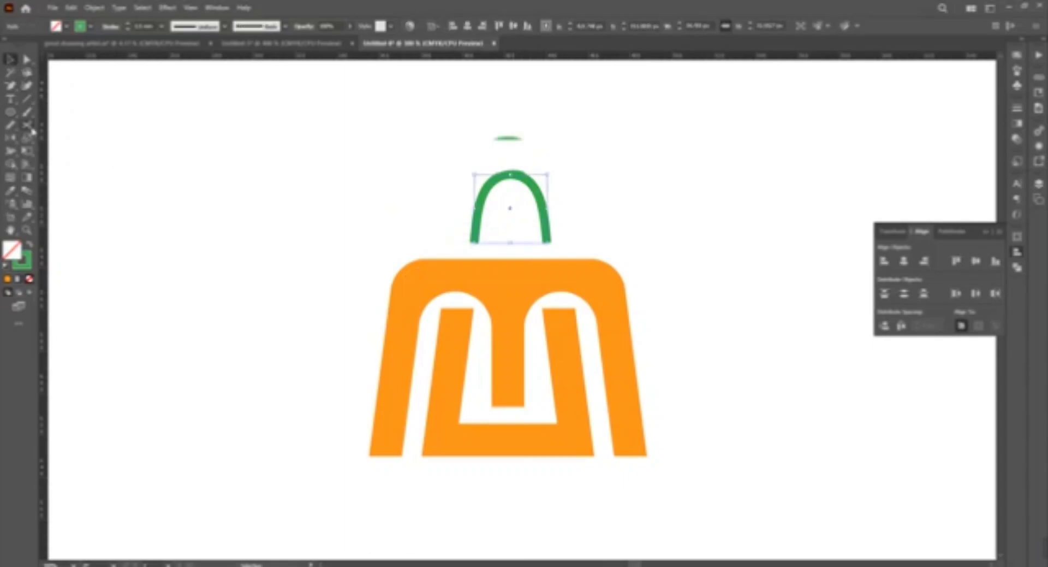
{"action": "left_click", "coordinate": [11, 112]}
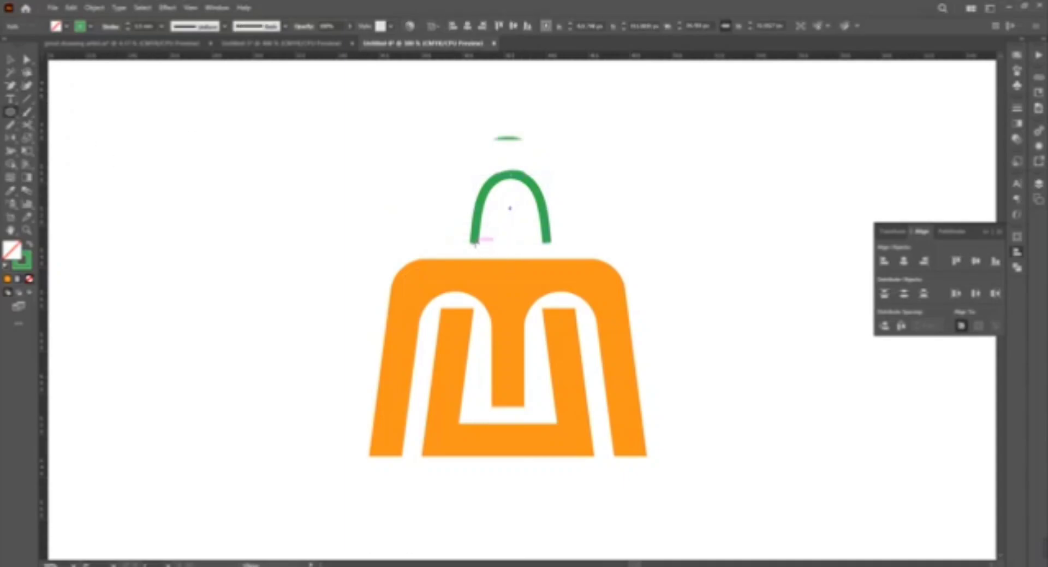
{"action": "left_click_drag", "start_coordinate": [475, 244], "coordinate": [488, 257]}
{"action": "left_click", "coordinate": [29, 246]}
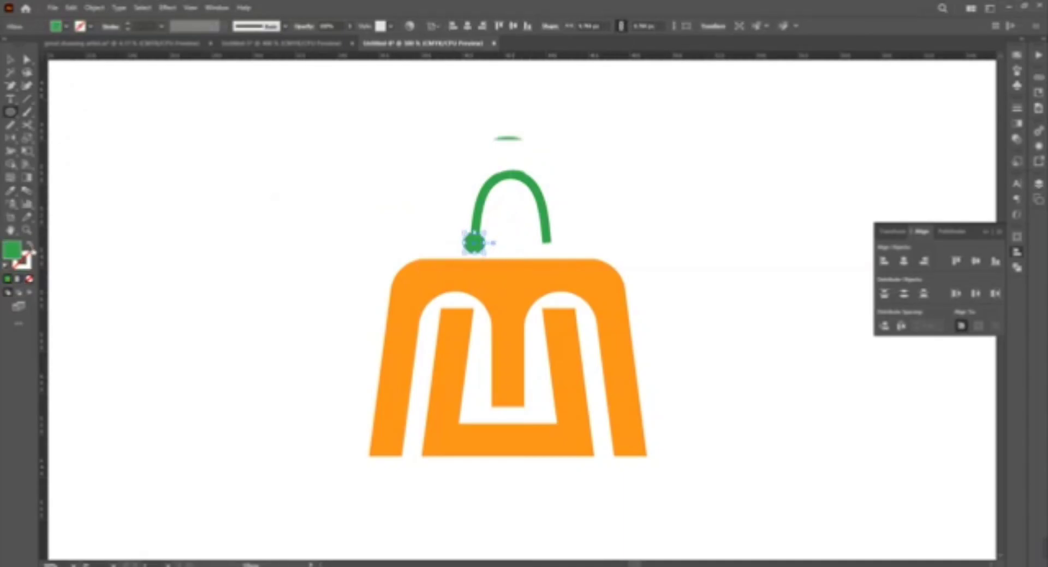
Mirror a copy of the circle across the arc's centre onto its right end
{"action": "left_click", "coordinate": [10, 59]}
{"action": "left_click", "coordinate": [623, 204]}
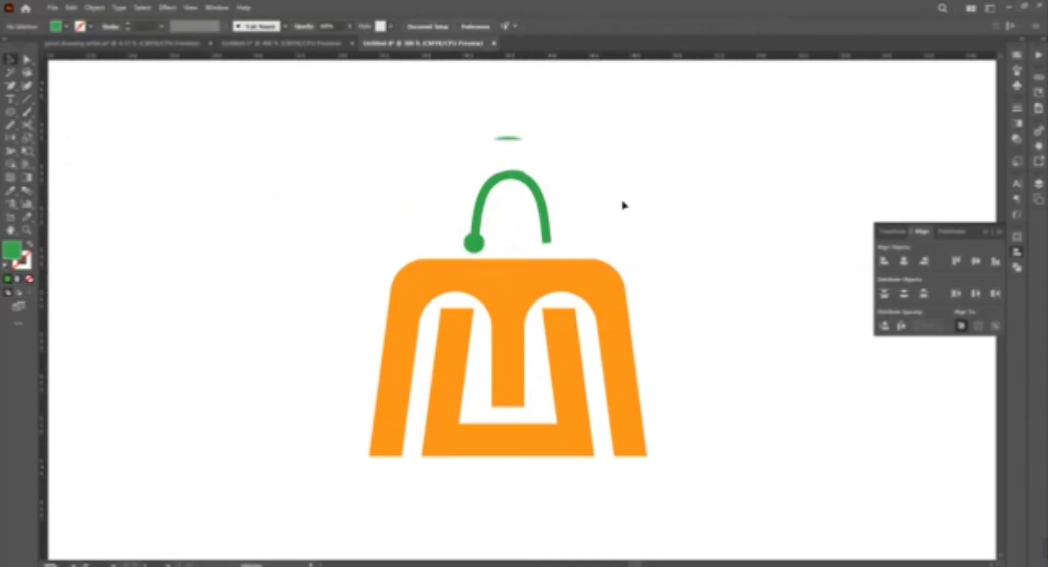
{"action": "left_click", "coordinate": [485, 246]}
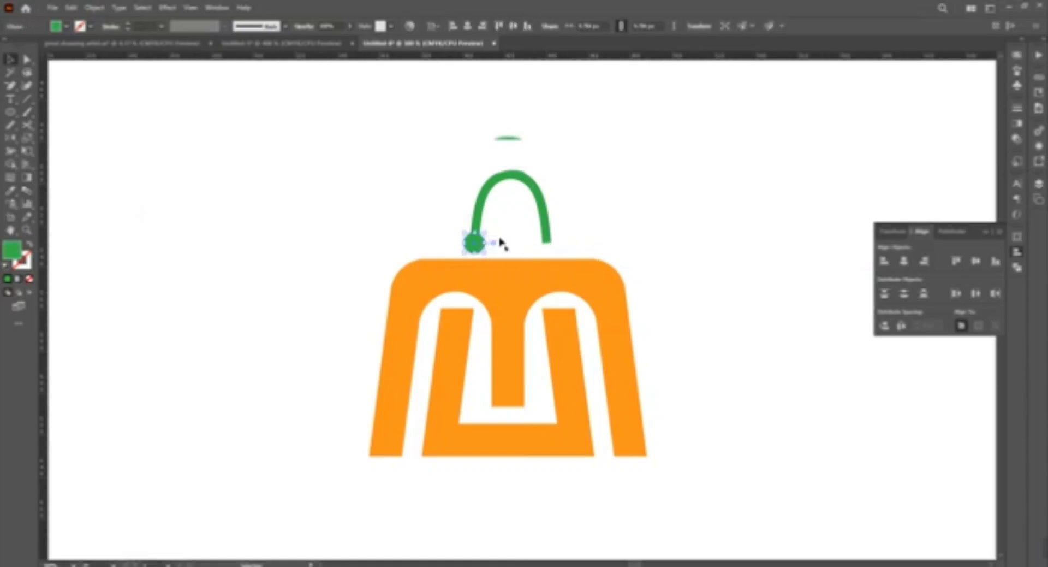
{"action": "left_click", "coordinate": [531, 189]}
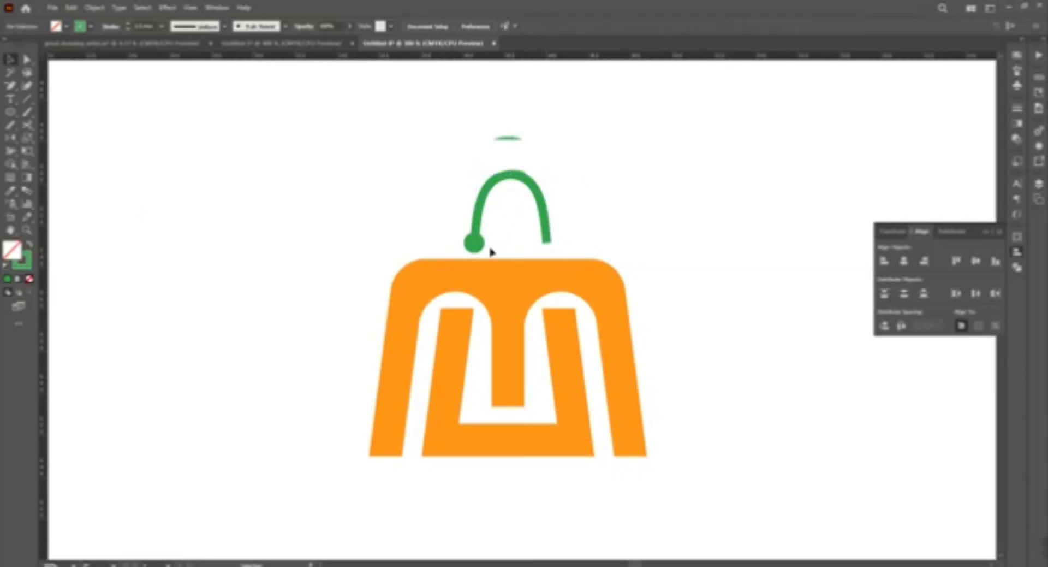
{"action": "left_click", "coordinate": [474, 244]}
{"action": "left_click", "coordinate": [10, 138]}
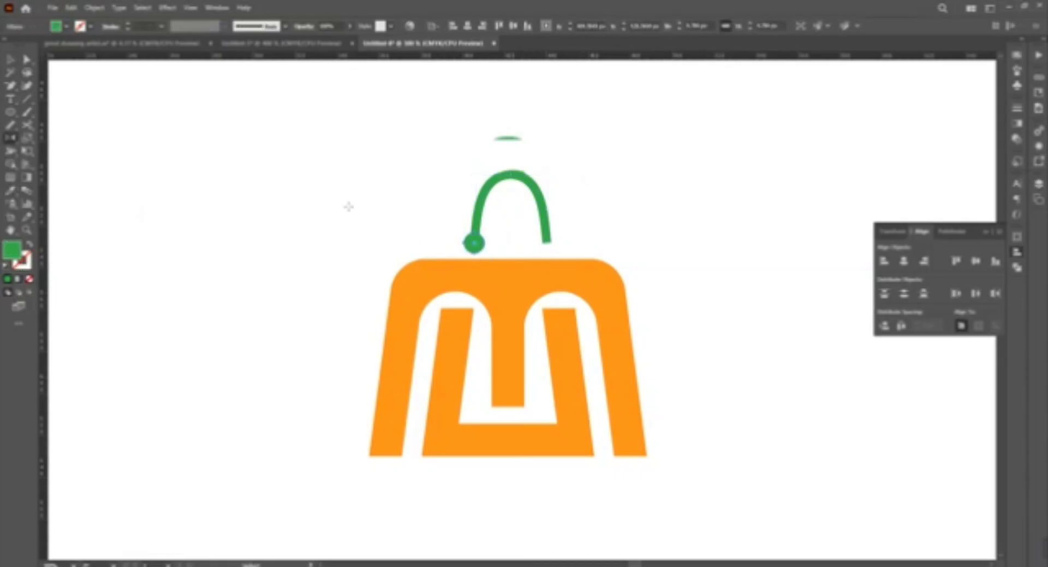
{"action": "left_click", "coordinate": [511, 174], "text": "alt"}
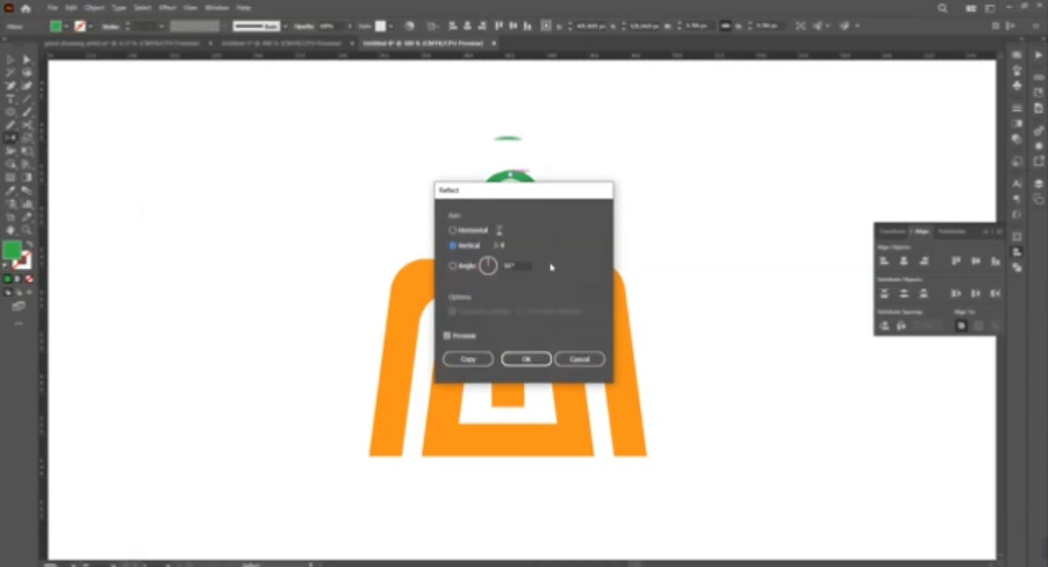
{"action": "left_click", "coordinate": [469, 359]}
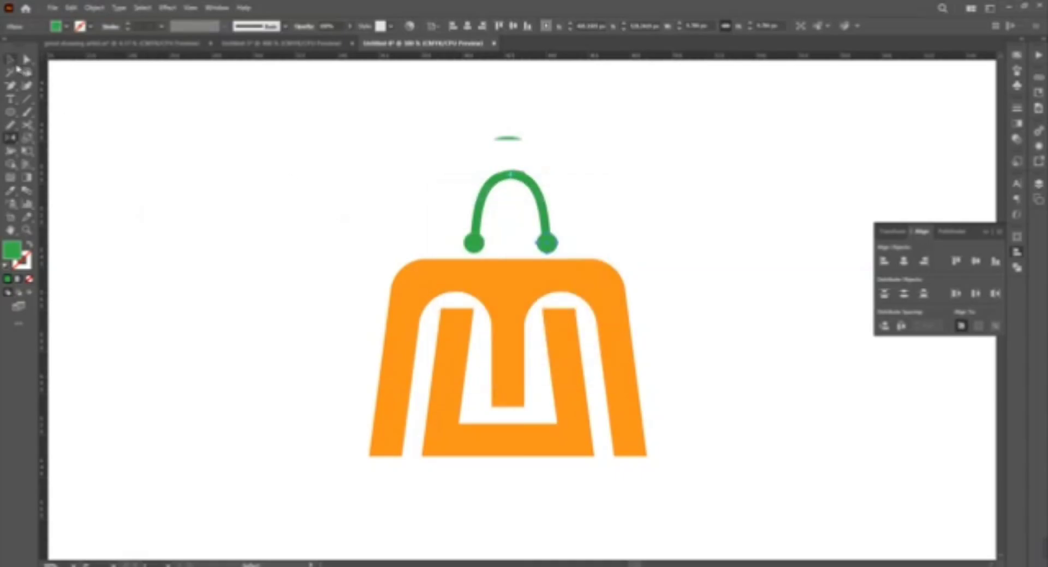
Give the green arc handle a new stroke weight
{"action": "left_click", "coordinate": [10, 59]}
{"action": "left_click", "coordinate": [622, 241]}
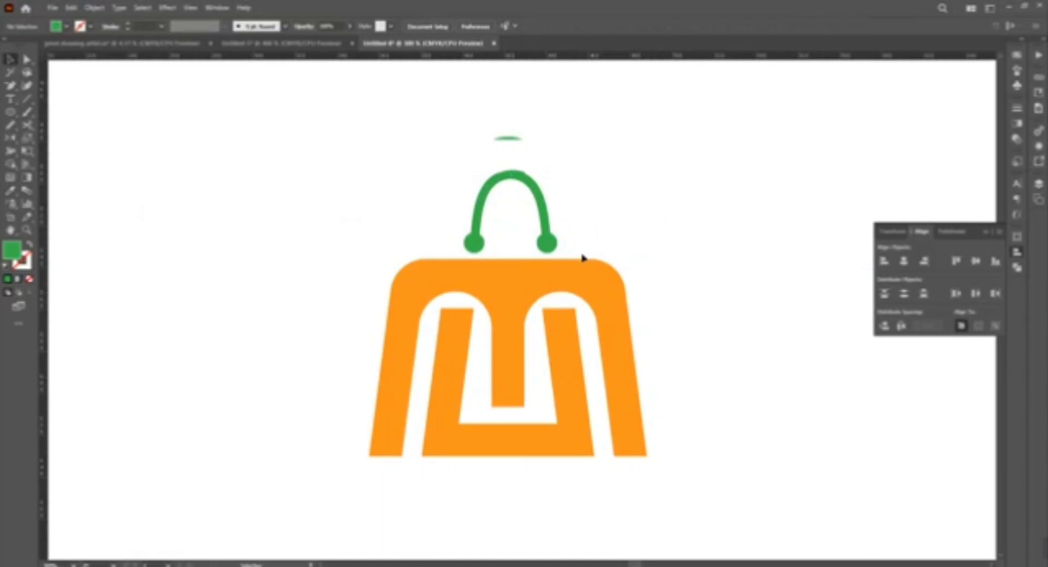
{"action": "left_click", "coordinate": [522, 191]}
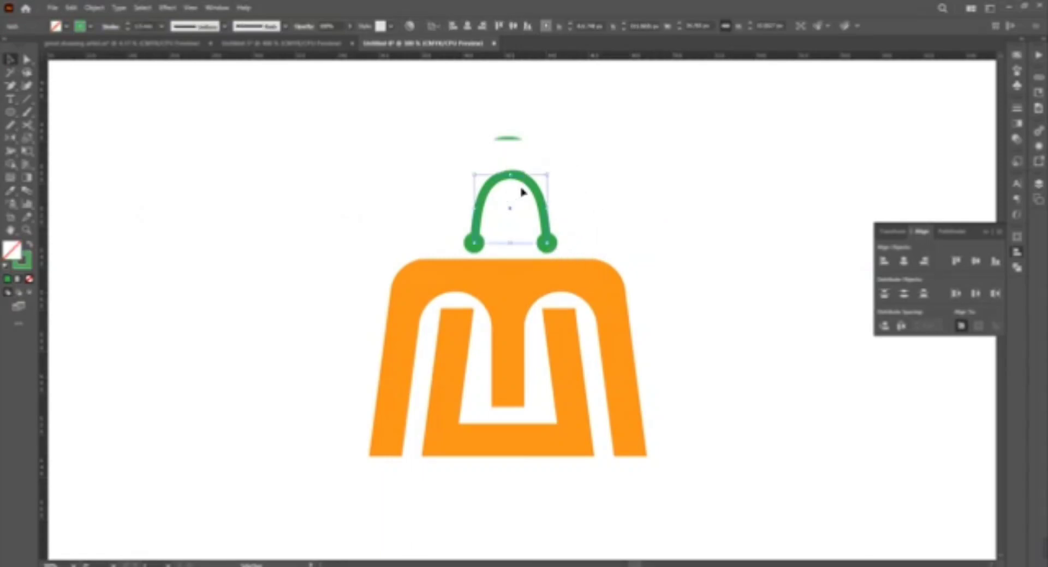
{"action": "left_click_drag", "start_coordinate": [528, 189], "coordinate": [661, 159]}
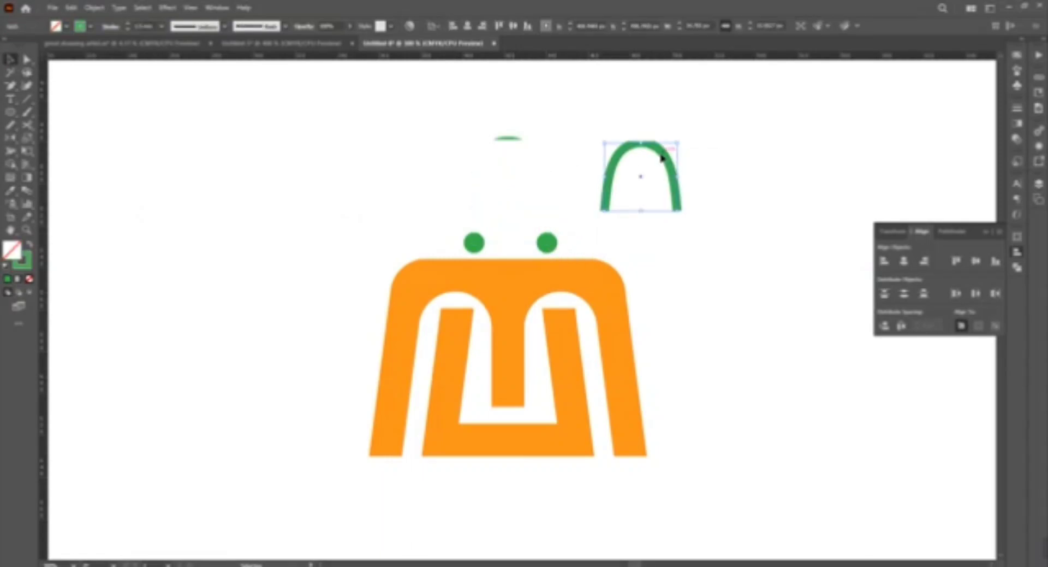
{"action": "key", "text": "ctrl+z"}
{"action": "left_click", "coordinate": [660, 180]}
{"action": "left_click_drag", "start_coordinate": [410, 179], "coordinate": [587, 242]}
{"action": "left_click", "coordinate": [523, 204]}
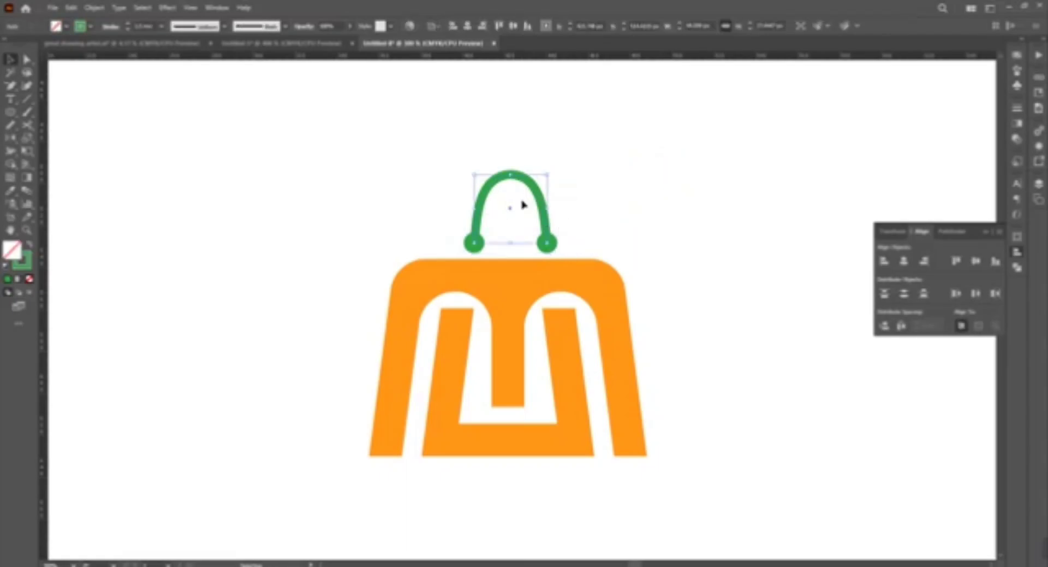
{"action": "left_click", "coordinate": [161, 26]}
{"action": "left_click", "coordinate": [180, 109]}
{"action": "left_click", "coordinate": [592, 213]}
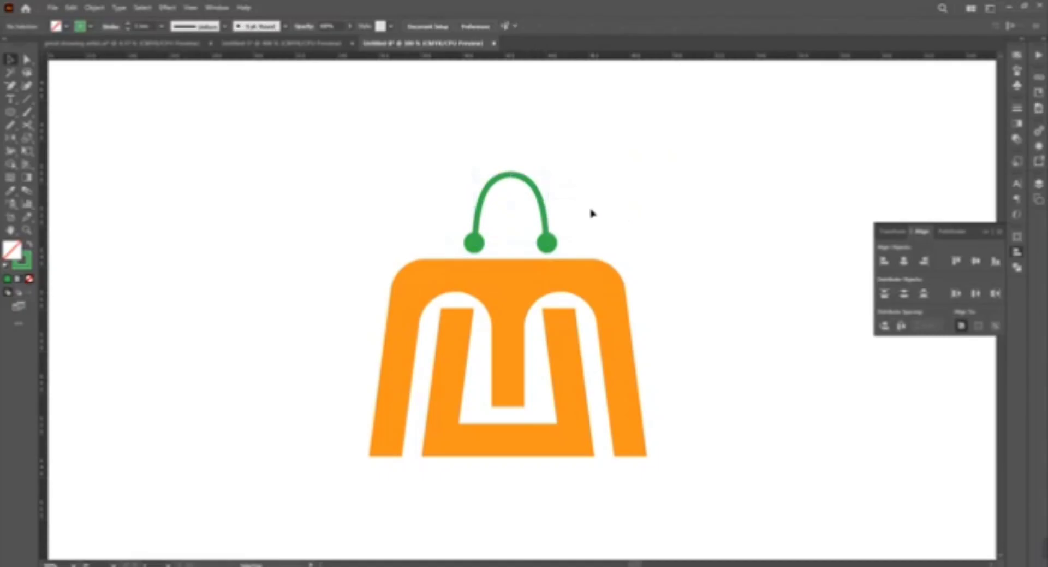
{"action": "left_click_drag", "start_coordinate": [382, 155], "coordinate": [541, 246]}
{"action": "left_click", "coordinate": [598, 223]}
Shrink the left end dot and replace the right dot with a copy of it
{"action": "key", "text": "ctrl+plus"}
{"action": "key", "text": "ctrl+plus"}
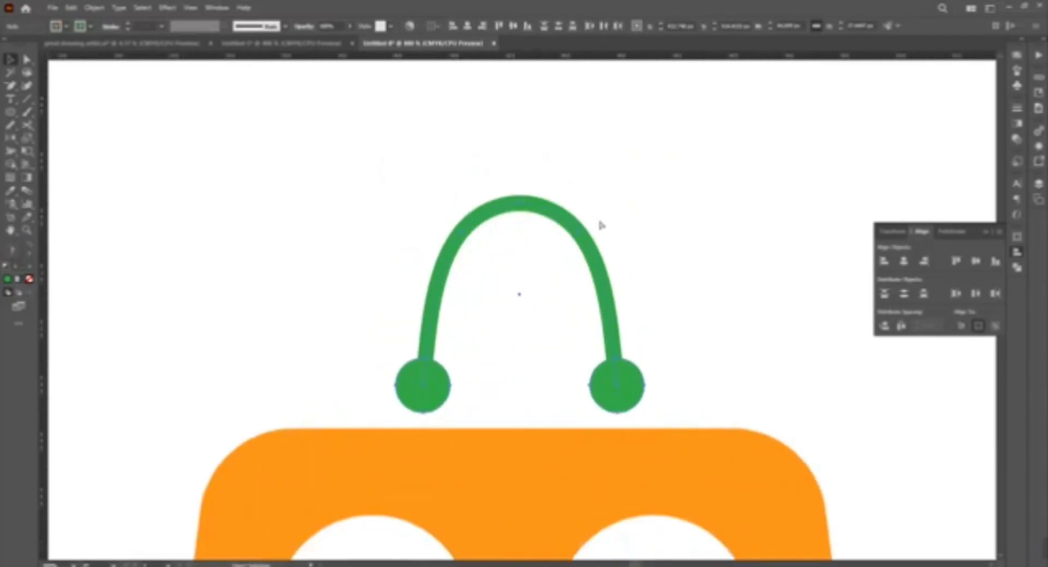
{"action": "left_click_drag", "start_coordinate": [449, 413], "coordinate": [444, 406]}
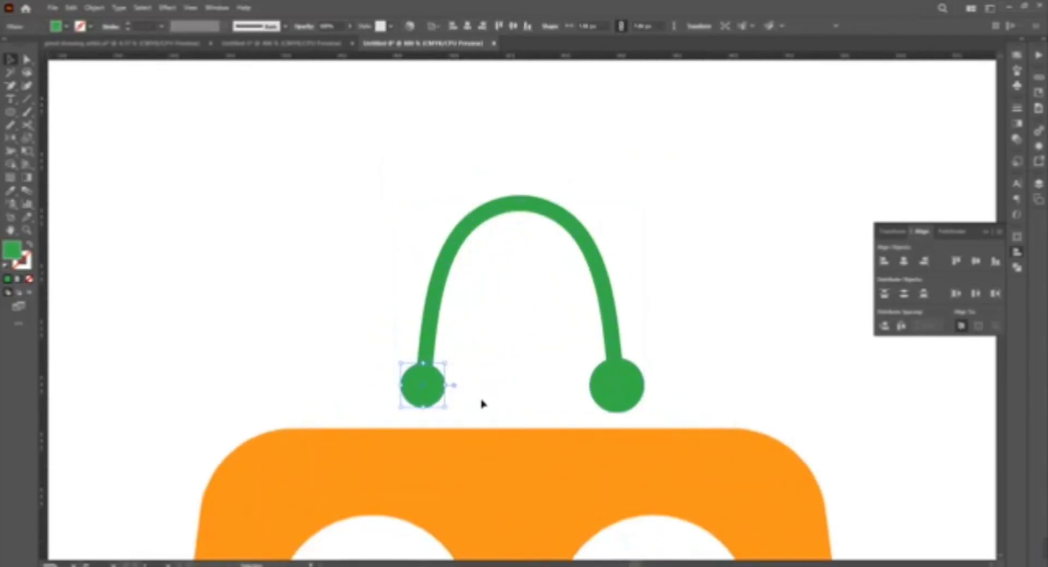
{"action": "left_click", "coordinate": [469, 396]}
{"action": "left_click", "coordinate": [643, 398]}
{"action": "key", "text": "Delete"}
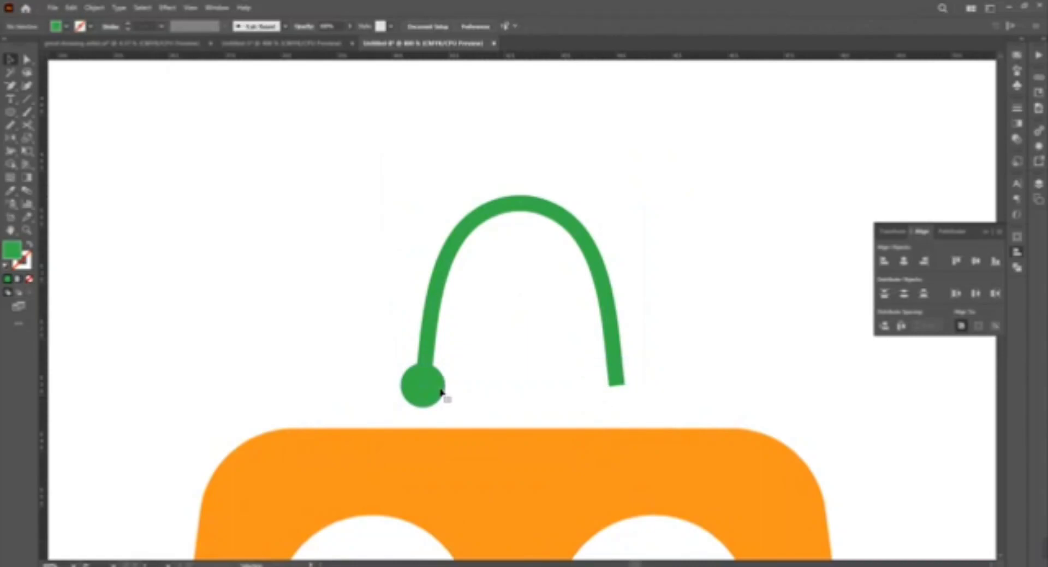
{"action": "left_click", "coordinate": [434, 396]}
{"action": "left_click_drag", "start_coordinate": [431, 396], "coordinate": [625, 396]}
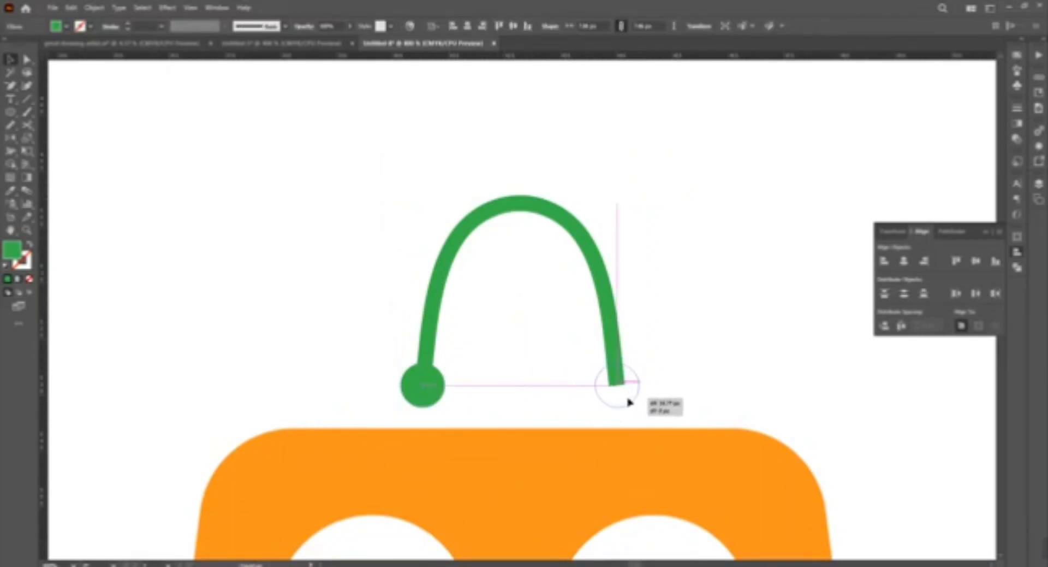
{"action": "left_click", "coordinate": [606, 406]}
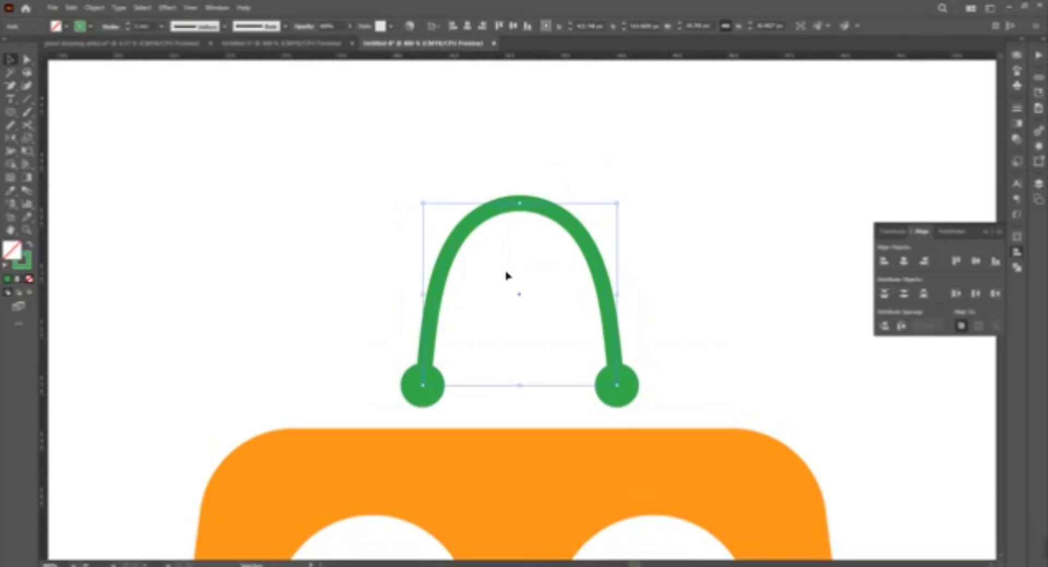
Expand the arc and both end dots into filled shapes with Object > Expand
{"action": "left_click_drag", "start_coordinate": [344, 324], "coordinate": [673, 416]}
{"action": "left_click", "coordinate": [94, 8]}
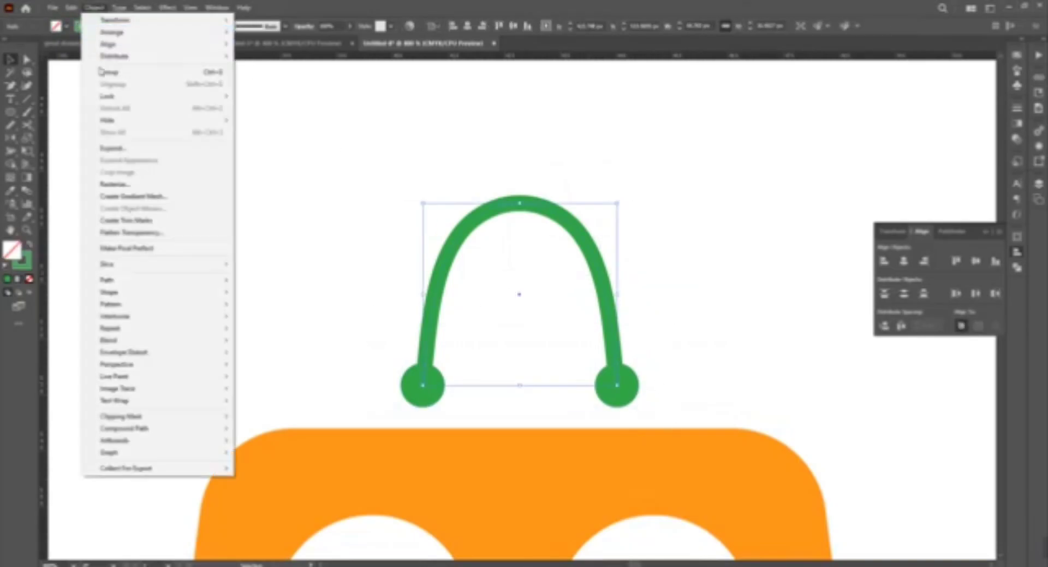
{"action": "left_click", "coordinate": [109, 149]}
{"action": "left_click", "coordinate": [494, 351]}
{"action": "left_click", "coordinate": [705, 310]}
Select the expanded handle together with the orange bag body using the alignment options
{"action": "scroll", "coordinate": [360, 264], "scroll_direction": "down", "scroll_amount": 1}
{"action": "left_click_drag", "start_coordinate": [361, 265], "coordinate": [674, 363]}
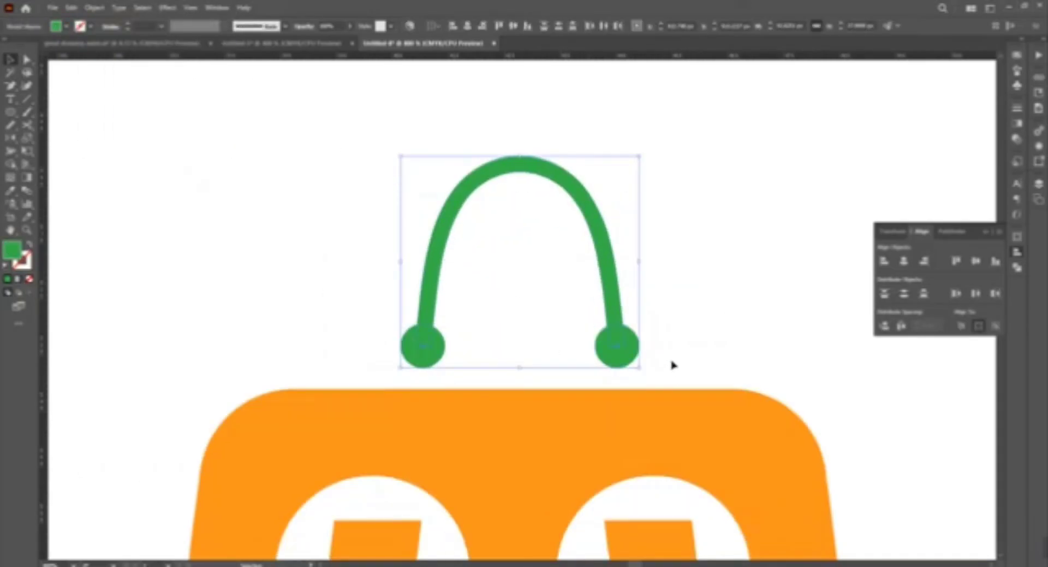
{"action": "left_click", "coordinate": [952, 231]}
{"action": "scroll", "coordinate": [755, 276], "scroll_direction": "down", "scroll_amount": 1}
{"action": "left_click_drag", "start_coordinate": [617, 305], "coordinate": [615, 374]}
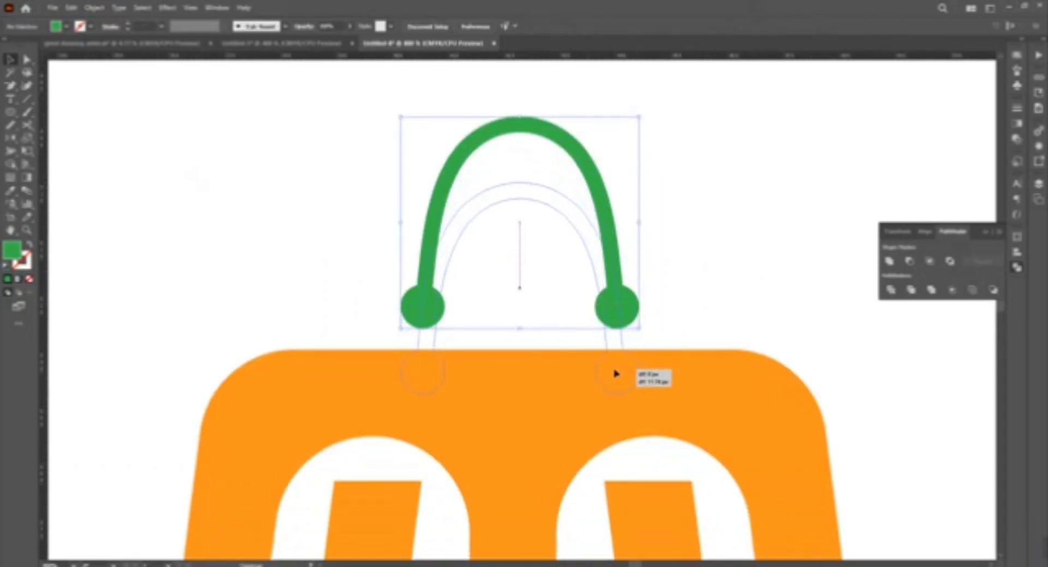
{"action": "scroll", "coordinate": [561, 347], "scroll_direction": "down", "scroll_amount": 2}
{"action": "left_click", "coordinate": [561, 347], "text": "shift"}
{"action": "left_click", "coordinate": [922, 232]}
Zoom out to fit the whole bag and select the orange bag body
{"action": "left_click", "coordinate": [742, 227]}
{"action": "scroll", "coordinate": [741, 227], "scroll_direction": "down", "scroll_amount": 2}
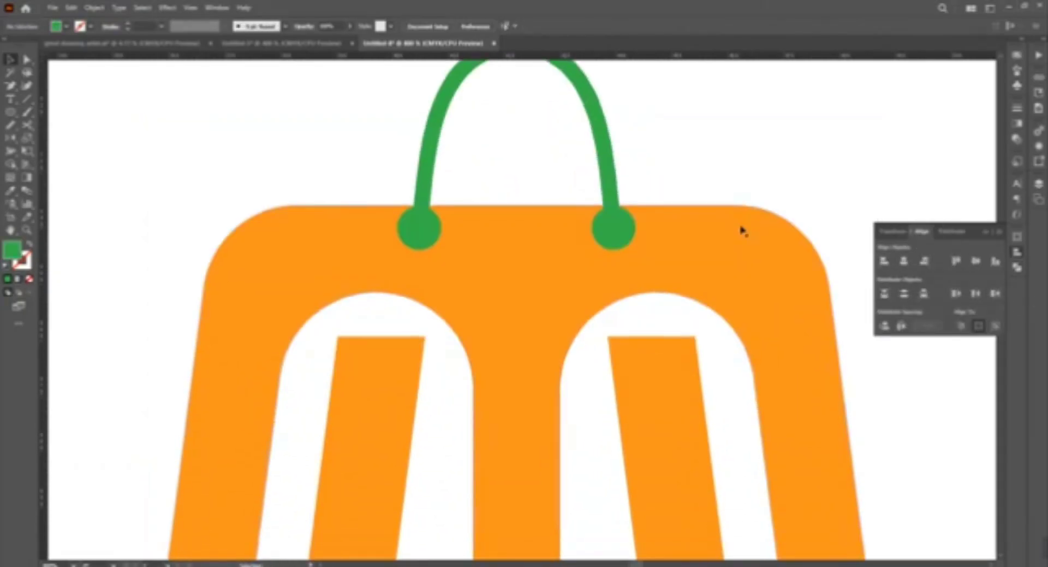
{"action": "scroll", "coordinate": [743, 228], "scroll_direction": "down", "scroll_amount": 2}
{"action": "key", "text": "ctrl+minus"}
{"action": "key", "text": "ctrl+minus"}
{"action": "key", "text": "ctrl+minus"}
{"action": "scroll", "coordinate": [770, 356], "scroll_direction": "down", "scroll_amount": 2}
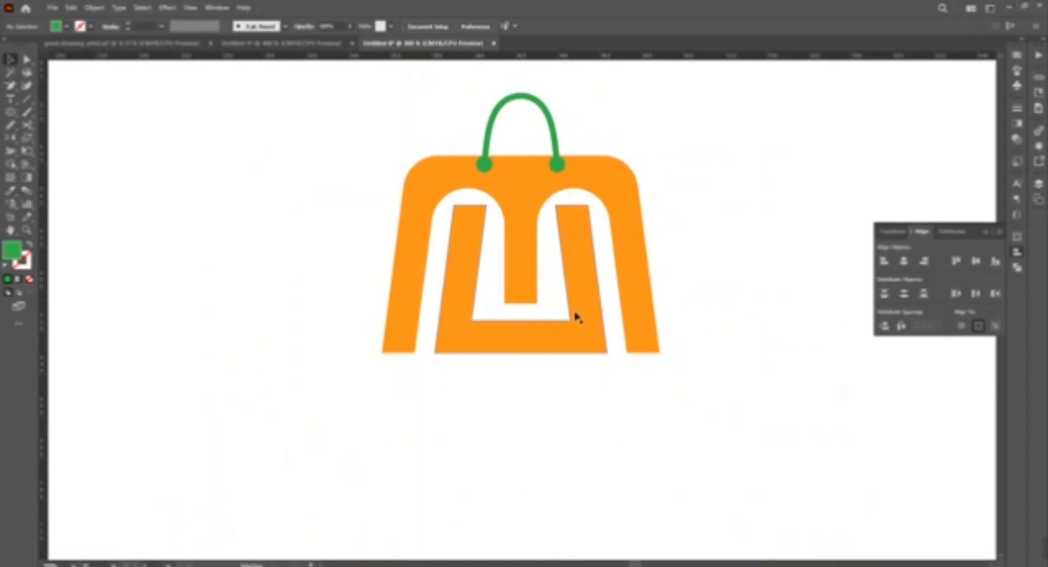
{"action": "left_click", "coordinate": [627, 232]}
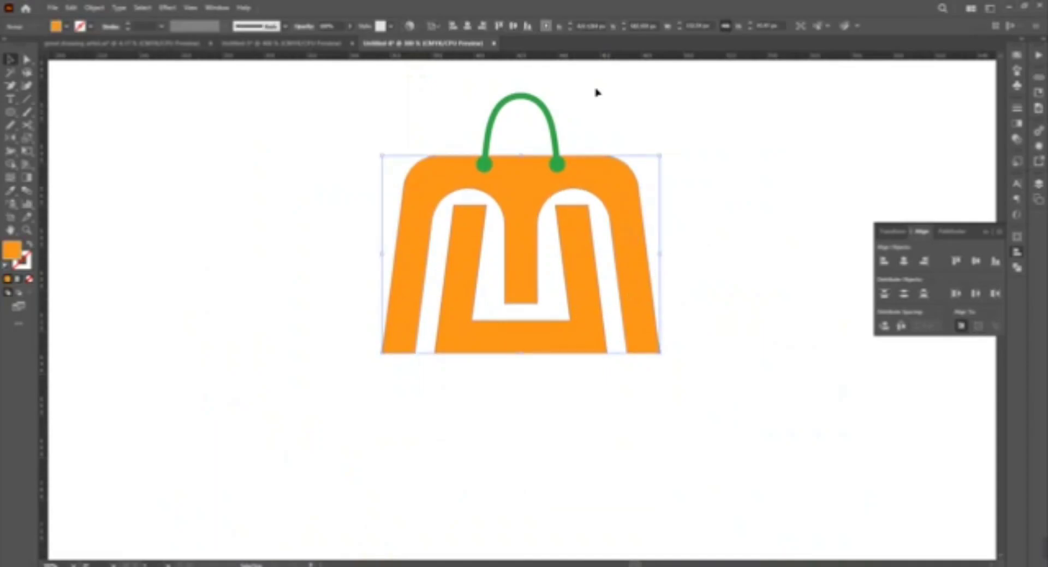
Create a 2.5 px offset path around the green handle
{"action": "left_click", "coordinate": [553, 120]}
{"action": "left_click", "coordinate": [94, 8]}
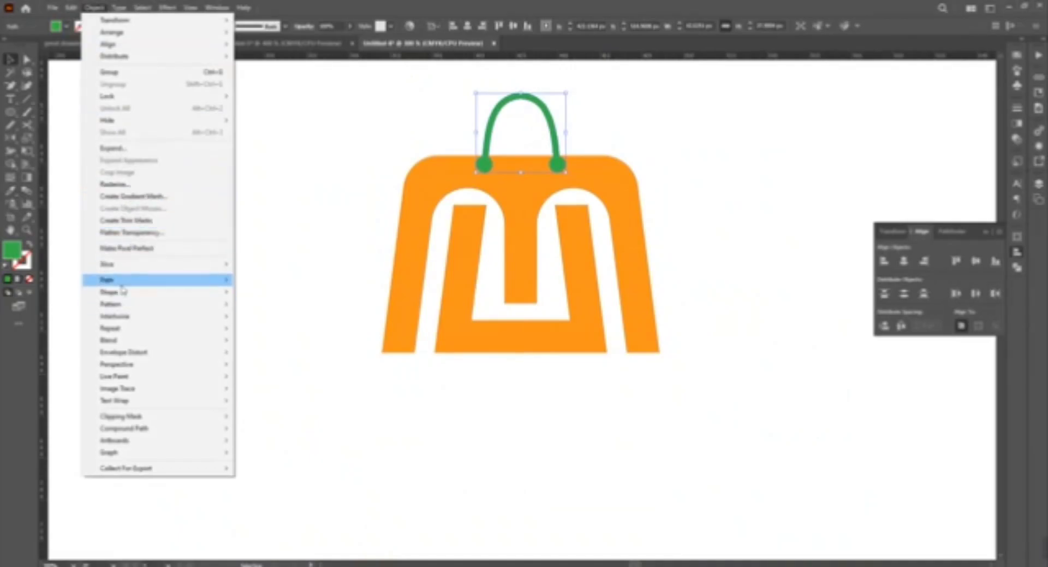
{"action": "mouse_move", "coordinate": [156, 280]}
{"action": "left_click", "coordinate": [268, 320]}
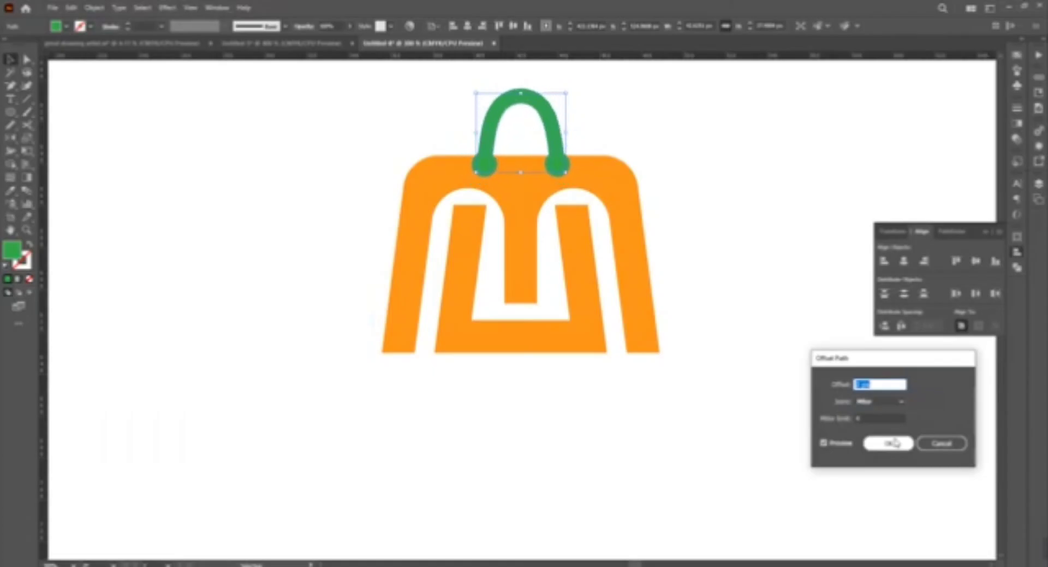
{"action": "type", "text": "2.5"}
{"action": "left_click", "coordinate": [824, 442]}
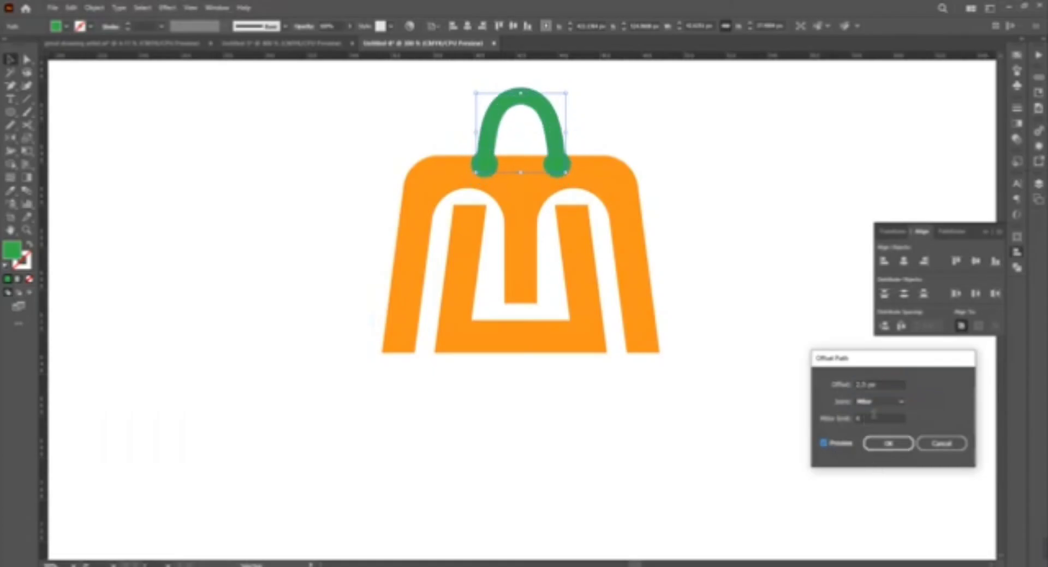
{"action": "left_click", "coordinate": [888, 443]}
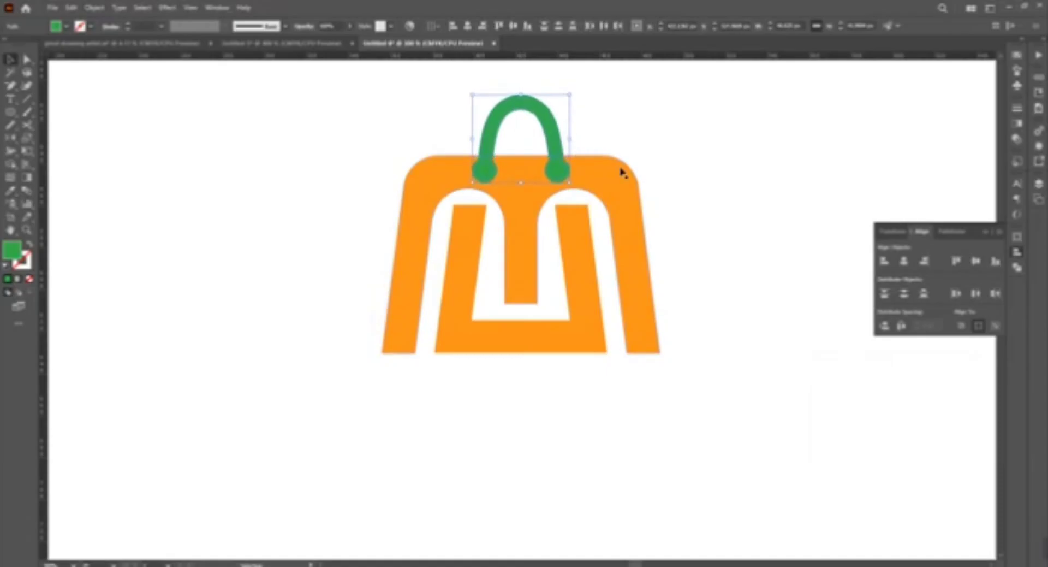
{"action": "left_click", "coordinate": [565, 142]}
Cut the offset ring shapes out of the orange bag with Pathfinder Minus Front
{"action": "key", "text": "ctrl+a"}
{"action": "right_click", "coordinate": [627, 300]}
{"action": "left_click", "coordinate": [638, 445]}
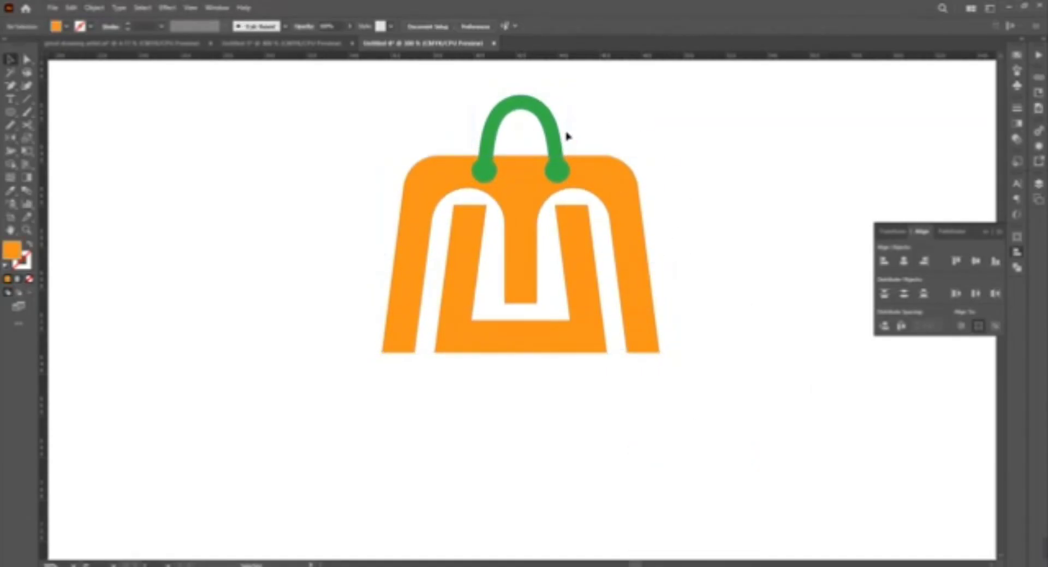
{"action": "key", "text": "ctrl+a"}
{"action": "left_click", "coordinate": [952, 231]}
{"action": "left_click", "coordinate": [910, 260]}
{"action": "left_click", "coordinate": [778, 290]}
Review the white rings around the handle and select the orange bag body
{"action": "scroll", "coordinate": [747, 281], "scroll_direction": "down", "scroll_amount": 1}
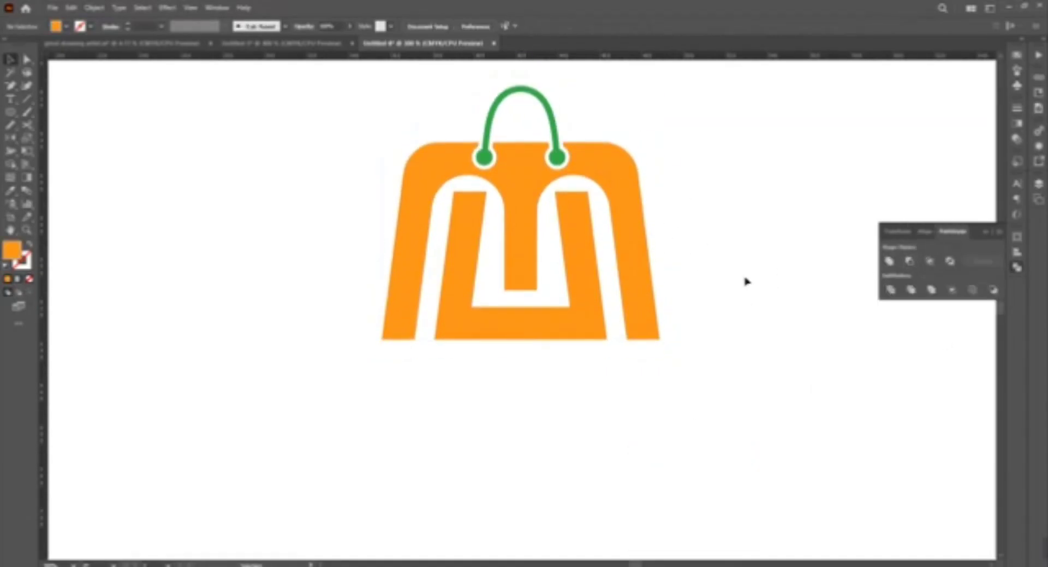
{"action": "scroll", "coordinate": [747, 281], "scroll_direction": "up", "scroll_amount": 3}
{"action": "scroll", "coordinate": [747, 280], "scroll_direction": "down", "scroll_amount": 2}
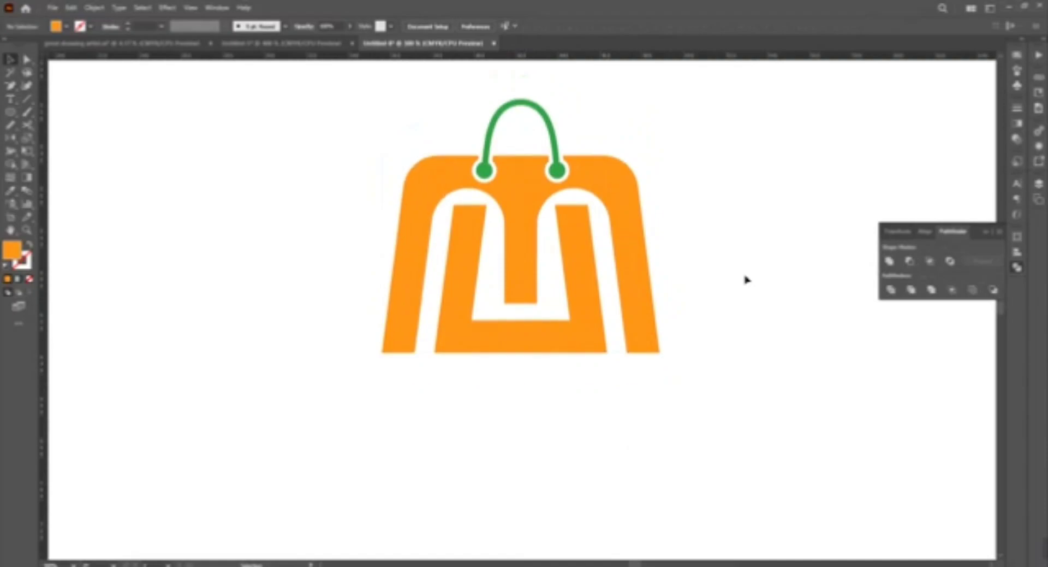
{"action": "scroll", "coordinate": [746, 280], "scroll_direction": "up", "scroll_amount": 4}
{"action": "scroll", "coordinate": [747, 279], "scroll_direction": "down", "scroll_amount": 2}
{"action": "left_click", "coordinate": [610, 235]}
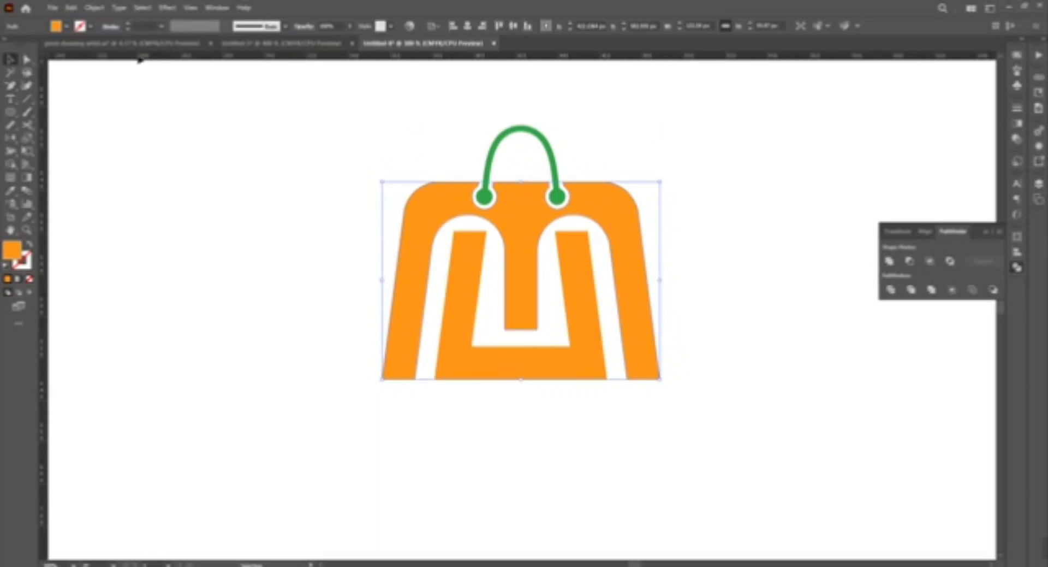
{"action": "left_click", "coordinate": [94, 8]}
{"action": "left_click", "coordinate": [295, 319]}
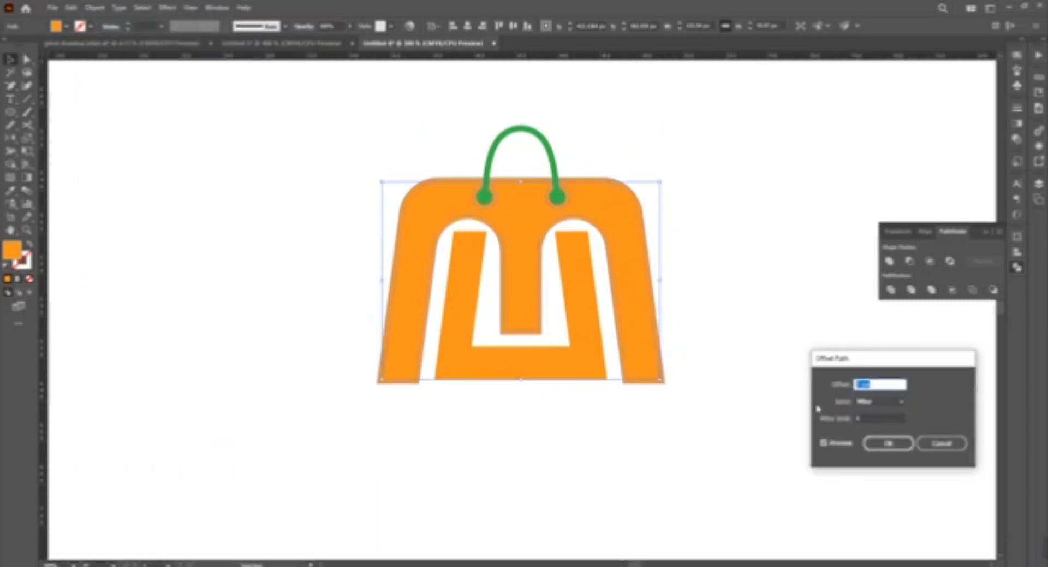
{"action": "left_click", "coordinate": [884, 442]}
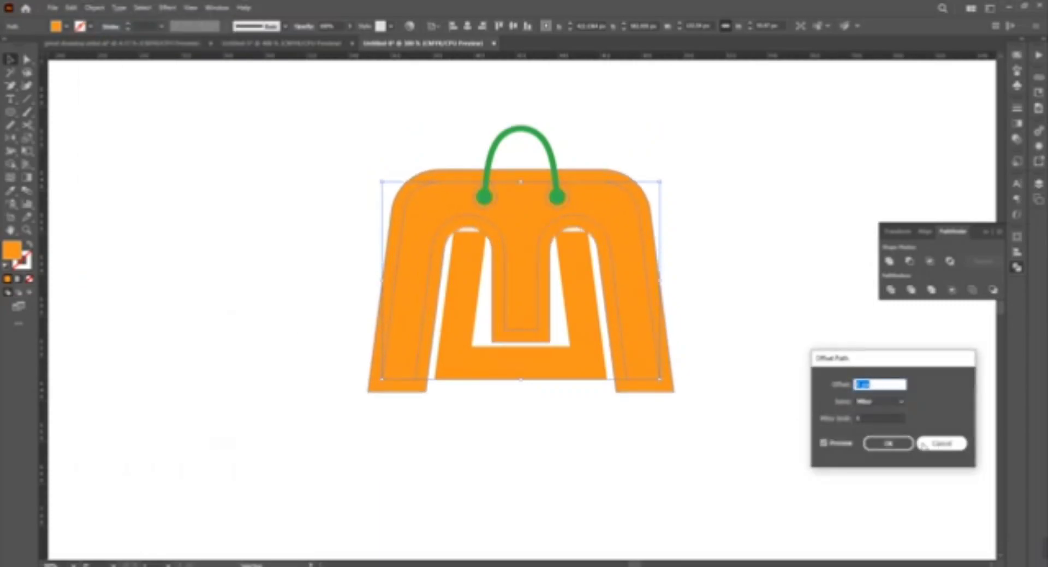
{"action": "left_click", "coordinate": [806, 396]}
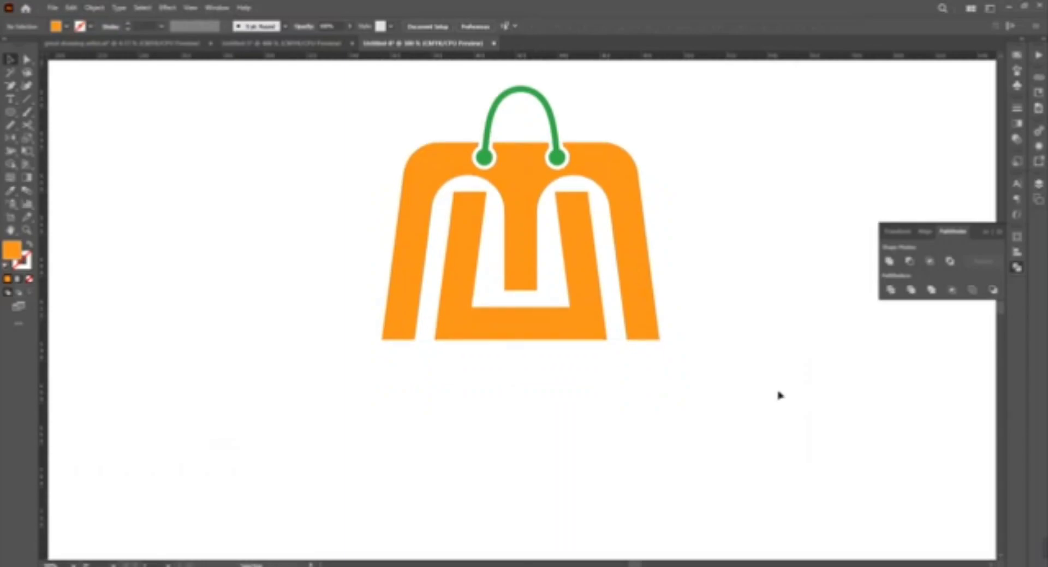
{"action": "key", "text": "a"}
{"action": "left_click", "coordinate": [563, 301]}
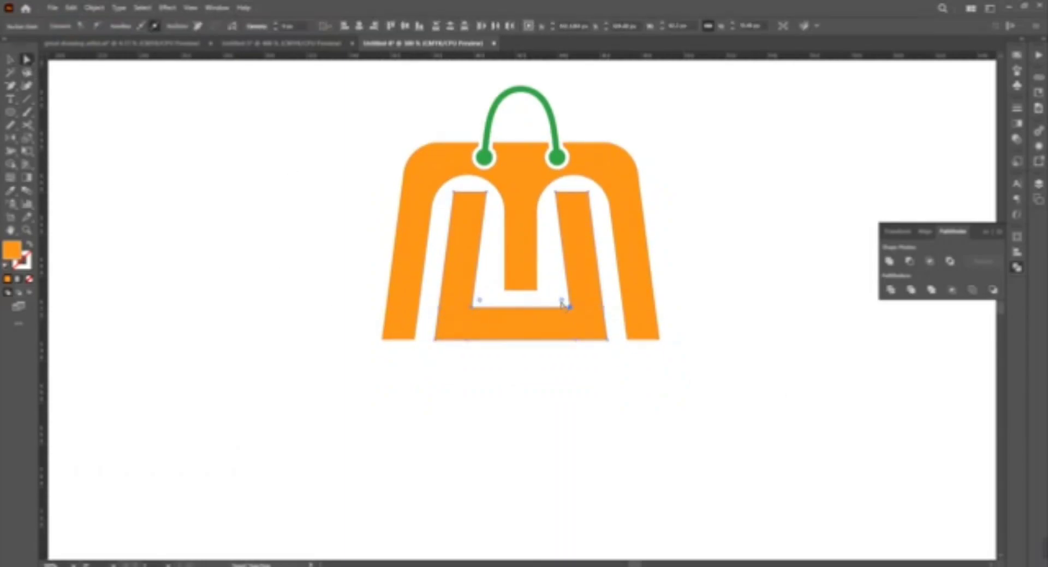
{"action": "left_click_drag", "start_coordinate": [566, 304], "coordinate": [546, 286]}
{"action": "key", "text": "p"}
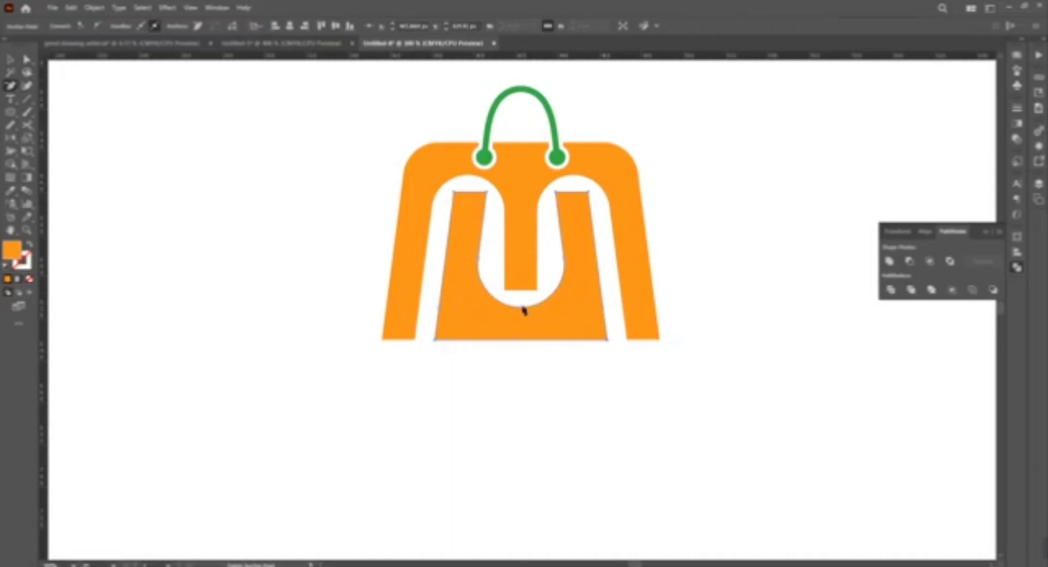
{"action": "left_click_drag", "start_coordinate": [581, 340], "coordinate": [552, 311]}
{"action": "left_click", "coordinate": [418, 391]}
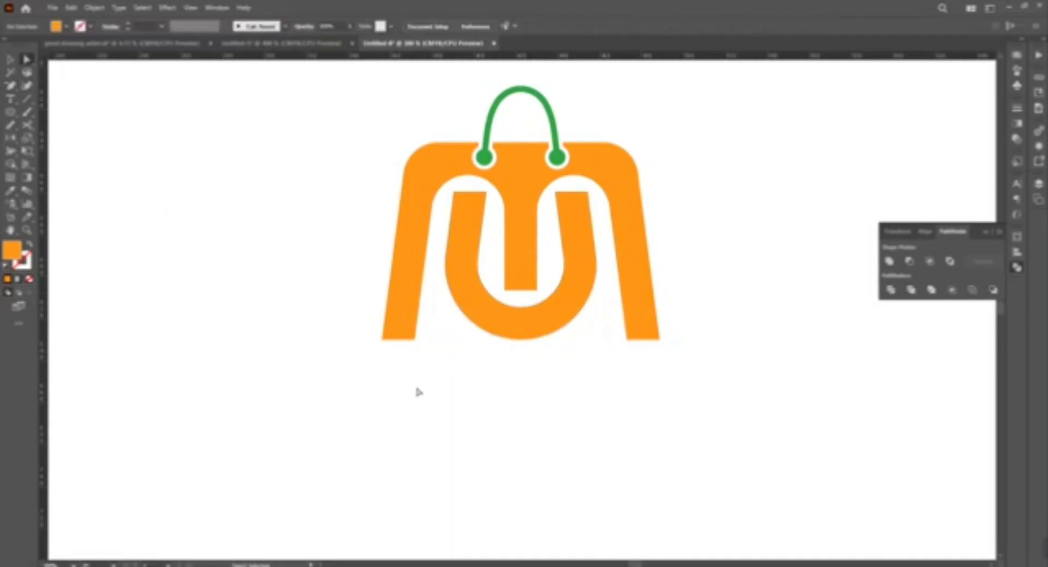
{"action": "key", "text": "ctrl+z"}
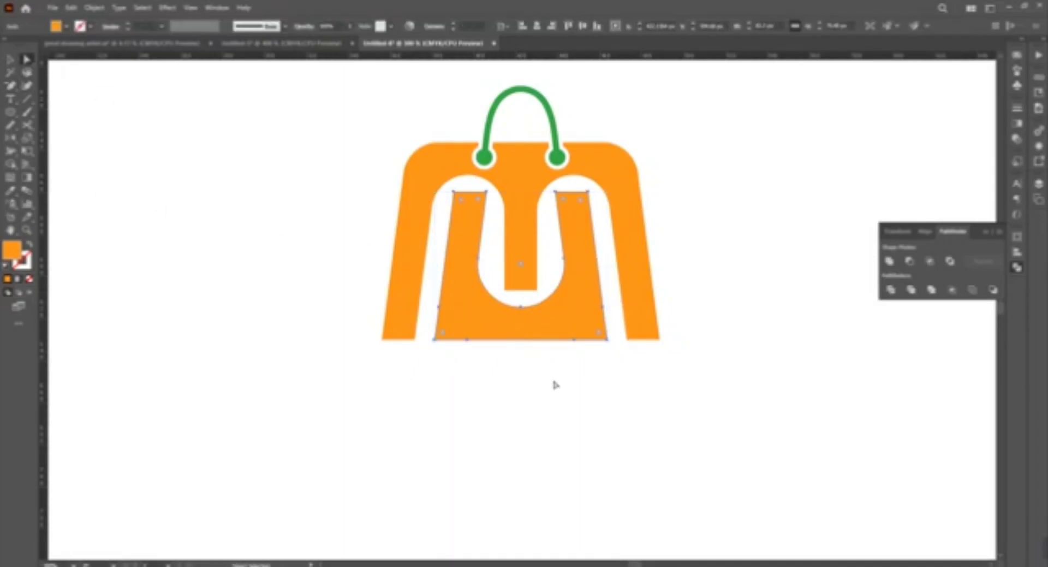
{"action": "left_click", "coordinate": [670, 416]}
{"action": "scroll", "coordinate": [664, 417], "scroll_direction": "up", "scroll_amount": 2}
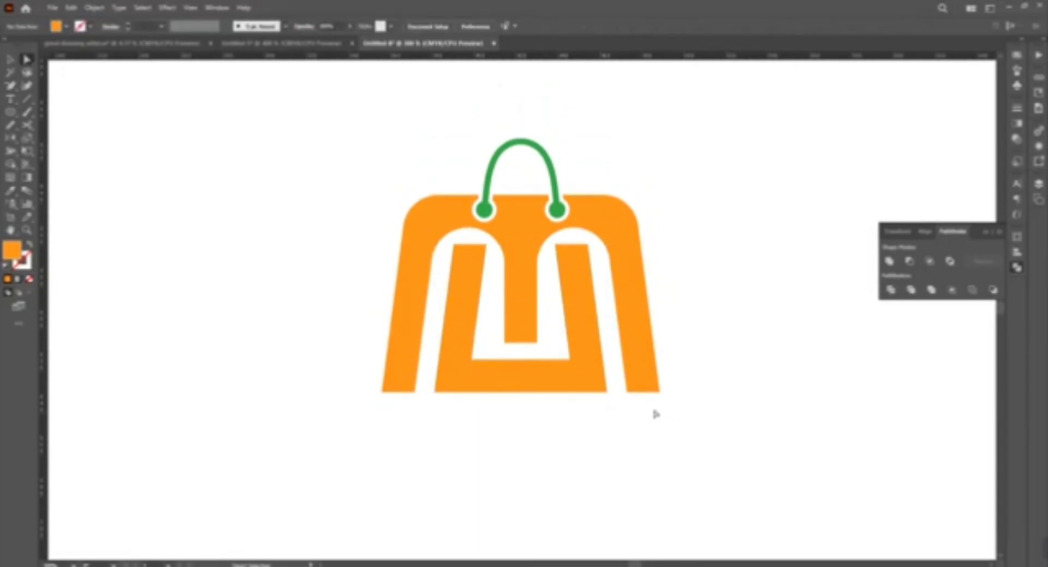
Draw guide lines down the left inner gap and across the handle, selecting them with the bag
{"action": "key", "text": "a"}
{"action": "left_click", "coordinate": [486, 243]}
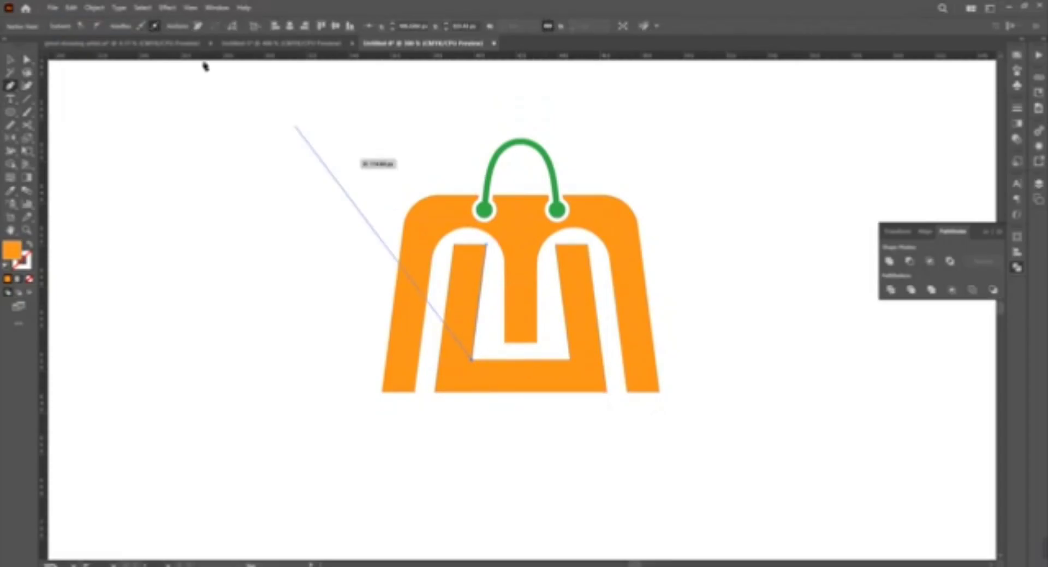
{"action": "left_click_drag", "start_coordinate": [461, 246], "coordinate": [437, 393]}
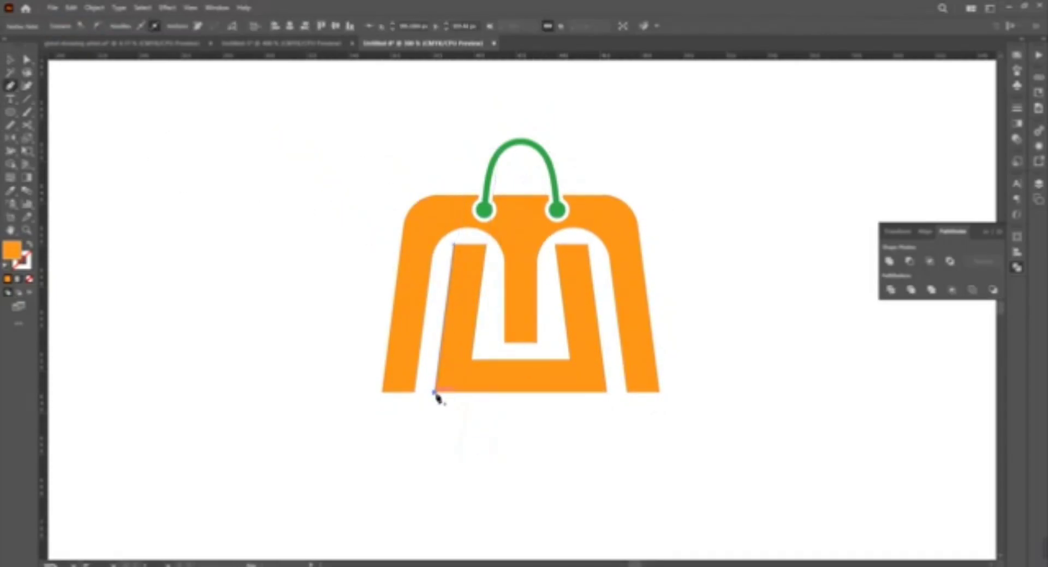
{"action": "key", "text": "backslash"}
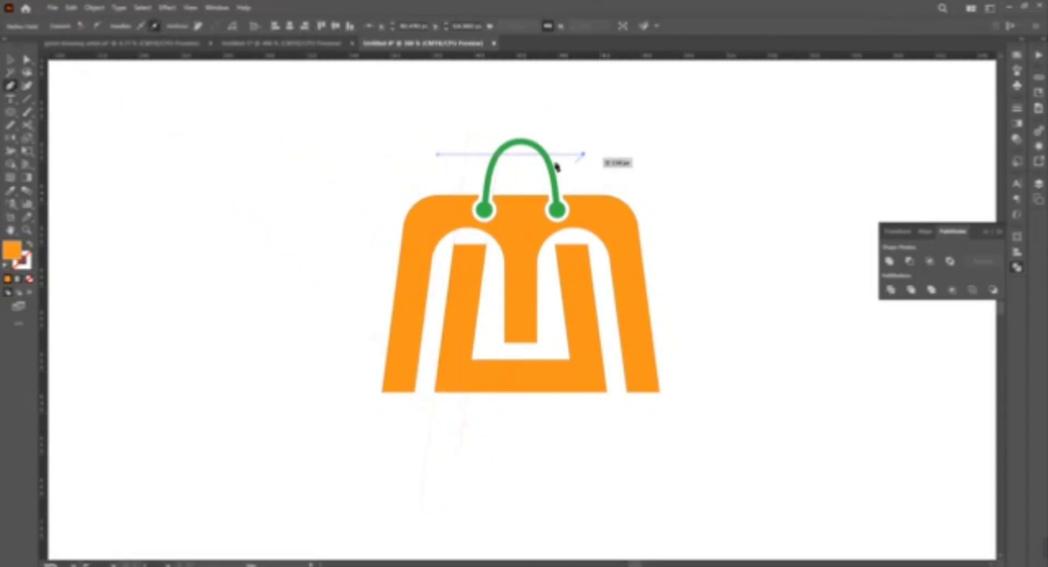
{"action": "left_click_drag", "start_coordinate": [437, 148], "coordinate": [584, 159]}
{"action": "left_click_drag", "start_coordinate": [590, 120], "coordinate": [414, 516]}
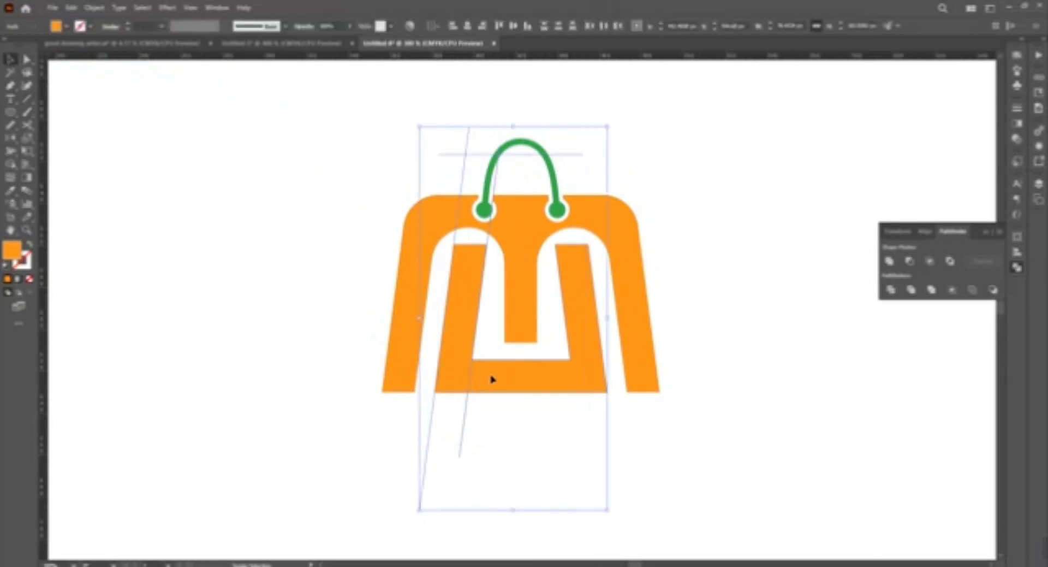
Merge an orange left strap over the handle area with Shape Builder
{"action": "key", "text": "shift+m"}
{"action": "left_click_drag", "start_coordinate": [453, 243], "coordinate": [477, 163]}
{"action": "key", "text": "v"}
{"action": "left_click", "coordinate": [479, 351]}
{"action": "left_click", "coordinate": [575, 430]}
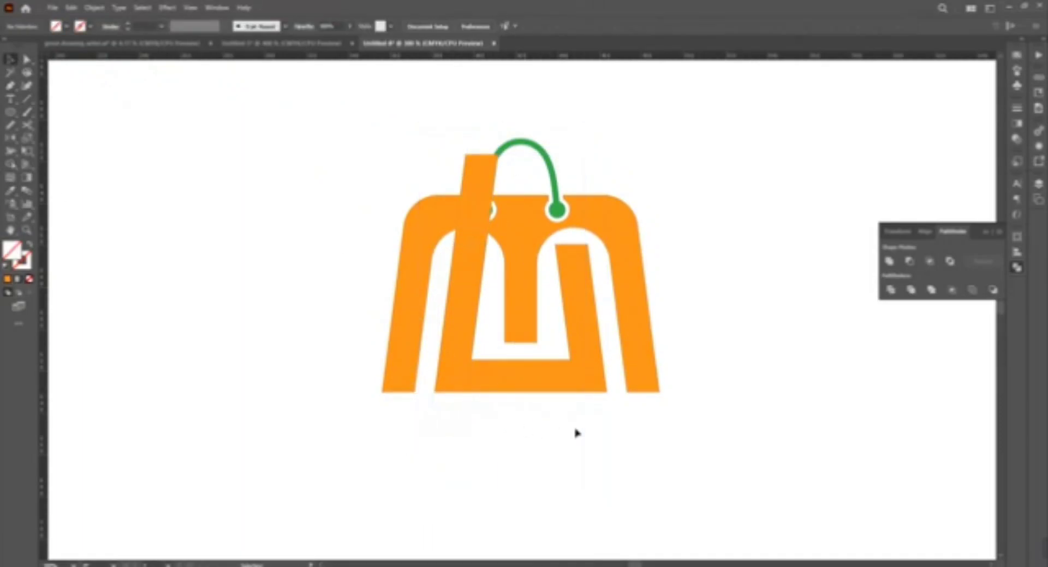
{"action": "left_click", "coordinate": [480, 223]}
Reflect a vertical copy of the left strap to form the right strap
{"action": "key", "text": "r"}
{"action": "key", "text": "o"}
{"action": "left_click", "coordinate": [520, 219], "text": "alt"}
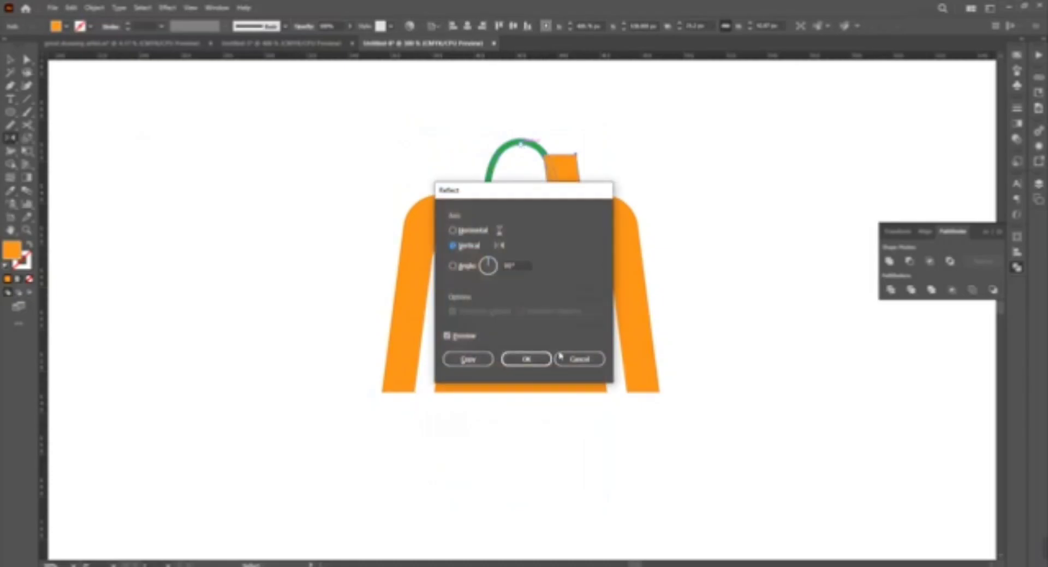
{"action": "left_click", "coordinate": [557, 358]}
{"action": "key", "text": "v"}
{"action": "key", "text": "ctrl+shift+a"}
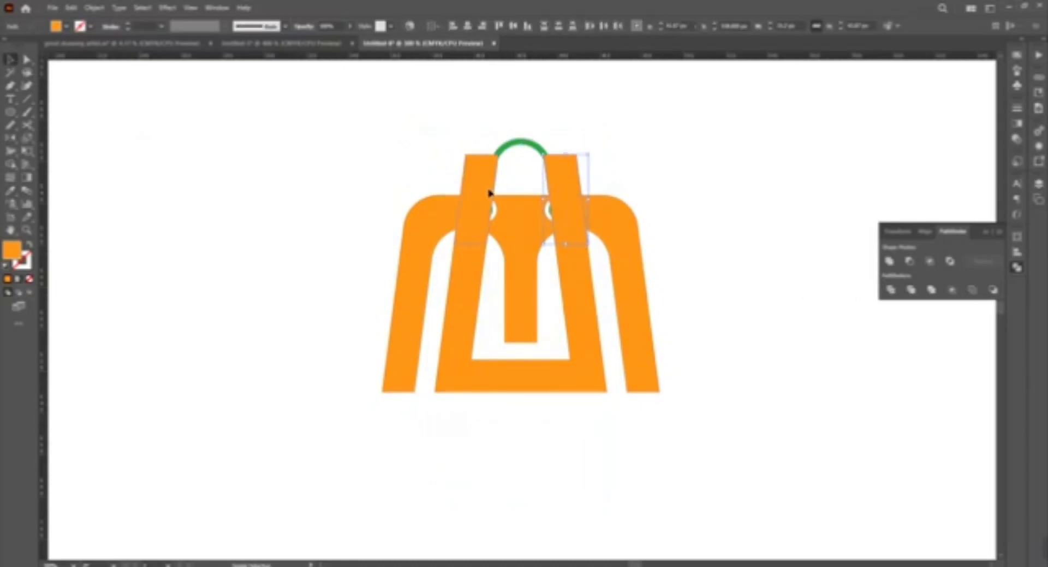
{"action": "left_click", "coordinate": [618, 269]}
{"action": "left_click", "coordinate": [94, 7]}
{"action": "mouse_move", "coordinate": [156, 280]}
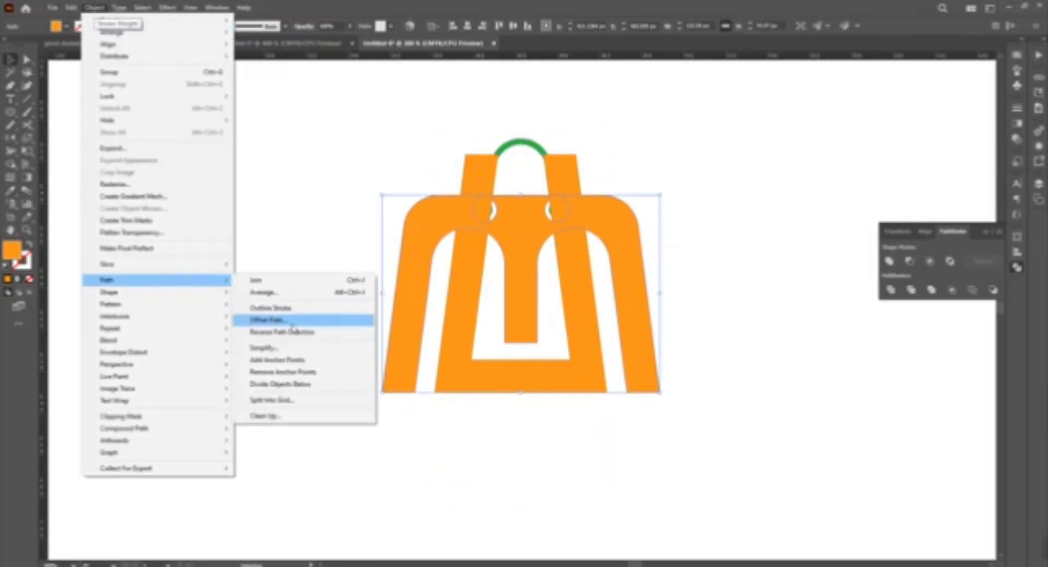
Enlarge the bag body with an Offset Path outline at default settings
{"action": "left_click", "coordinate": [278, 384]}
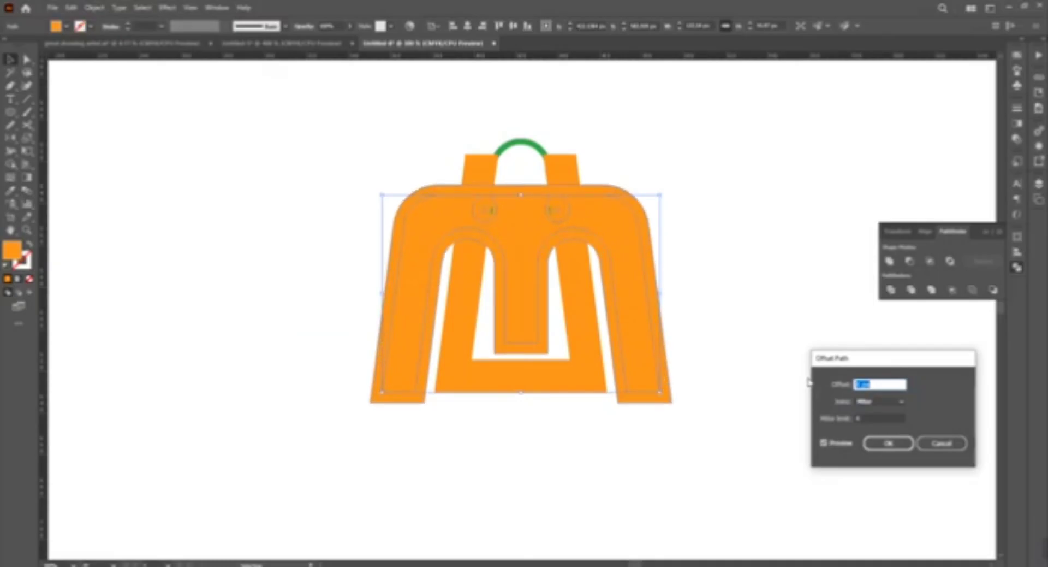
{"action": "key", "text": "Return"}
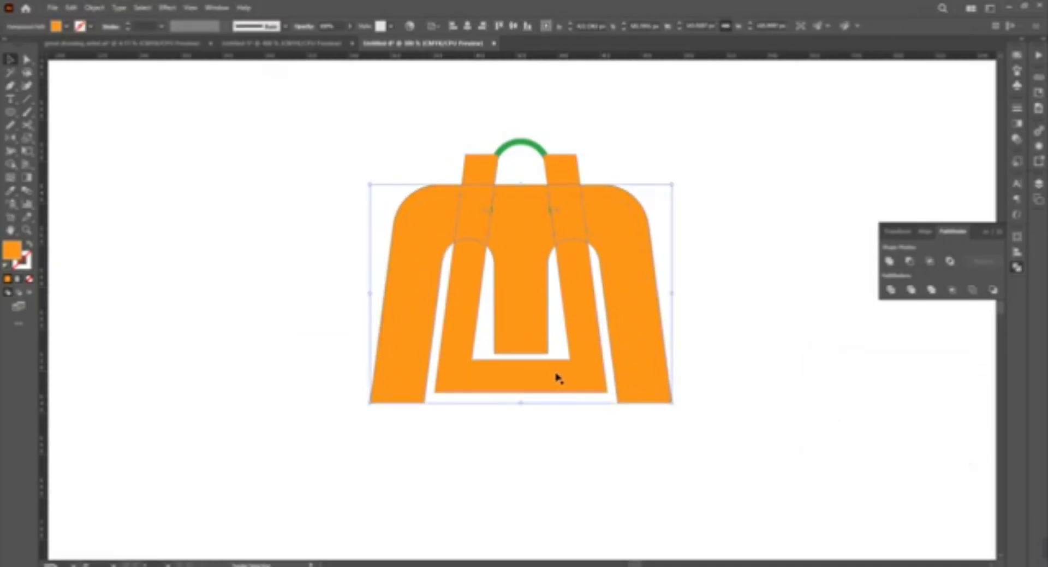
{"action": "key", "text": "shift+m"}
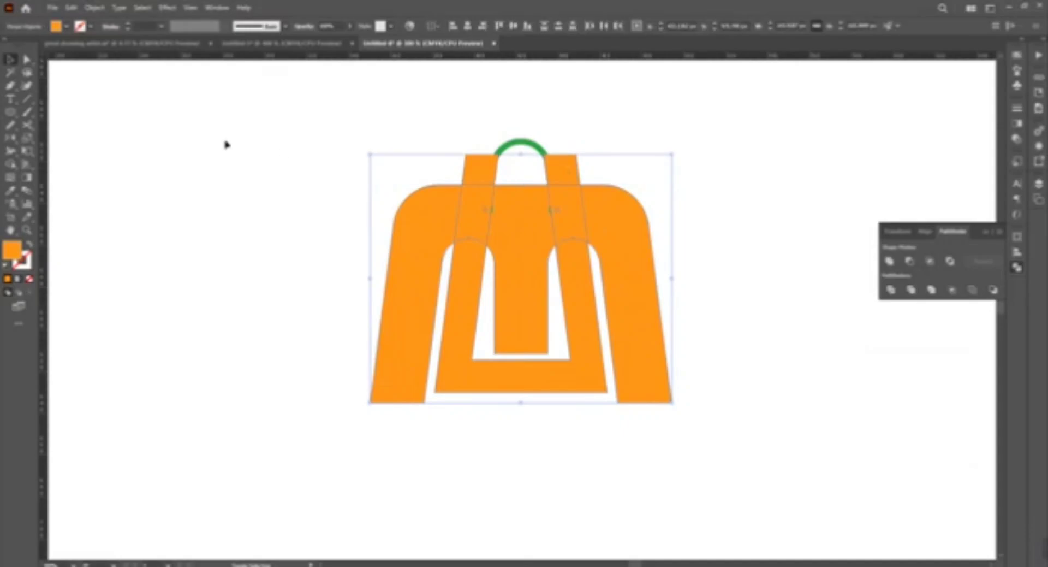
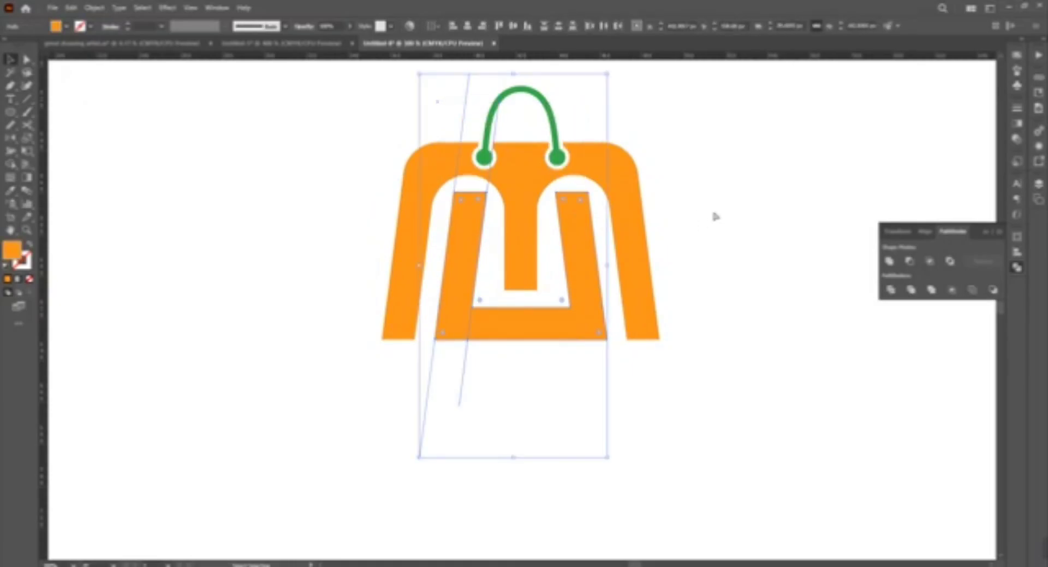
Try editing corners on the bag's right inner arch, then revert the edit
{"action": "key", "text": "a"}
{"action": "left_click", "coordinate": [603, 194]}
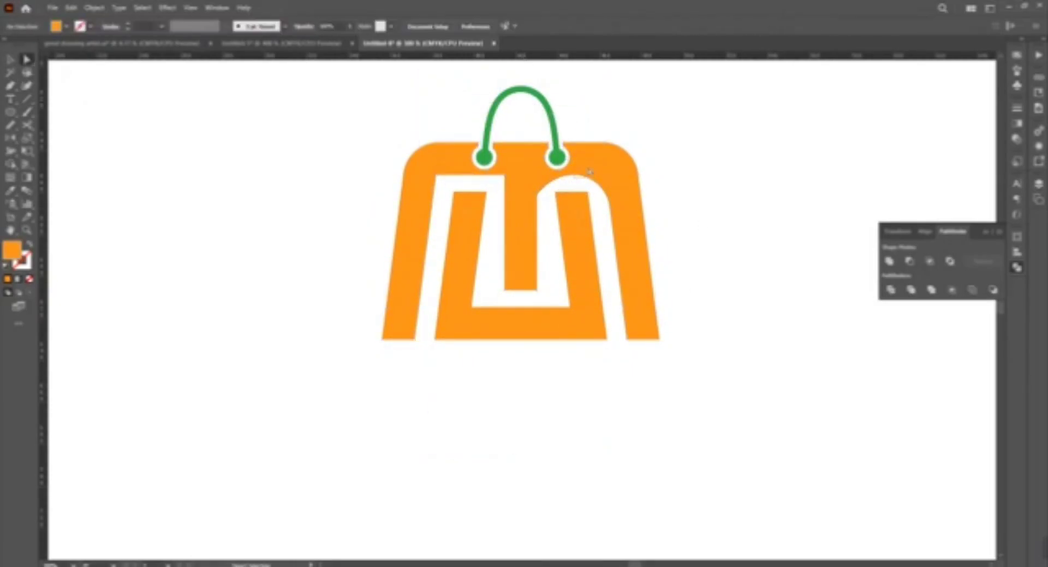
{"action": "left_click", "coordinate": [771, 293]}
{"action": "left_click", "coordinate": [577, 176]}
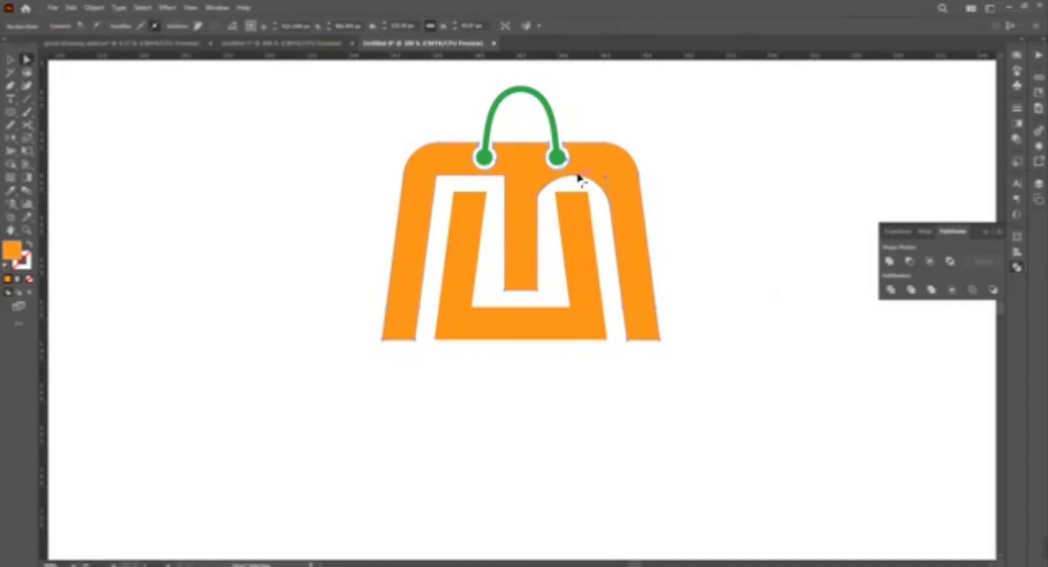
{"action": "key", "text": "ctrl+shift+z"}
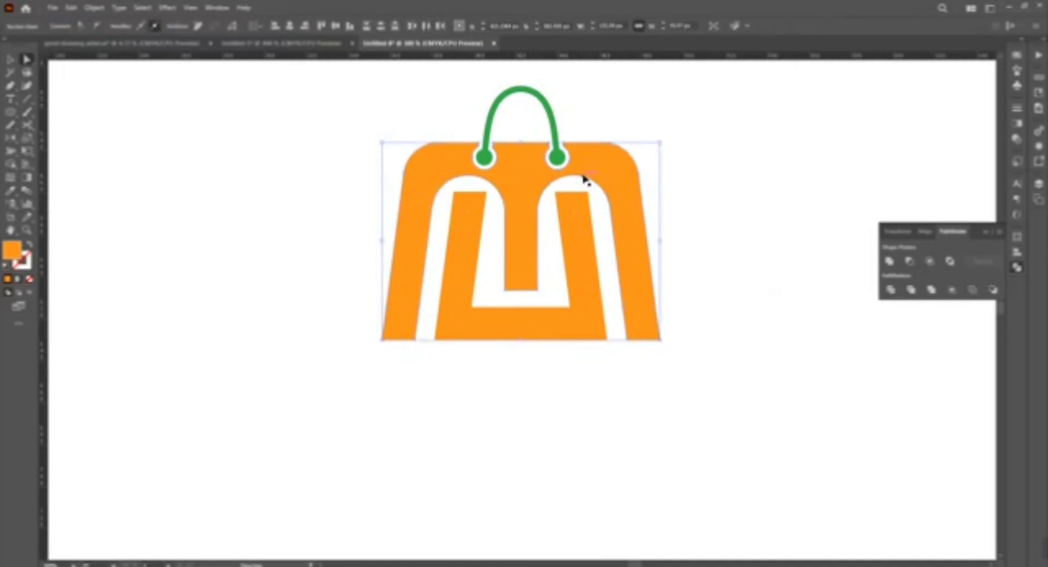
{"action": "key", "text": "v"}
{"action": "left_click_drag", "start_coordinate": [698, 141], "coordinate": [538, 253]}
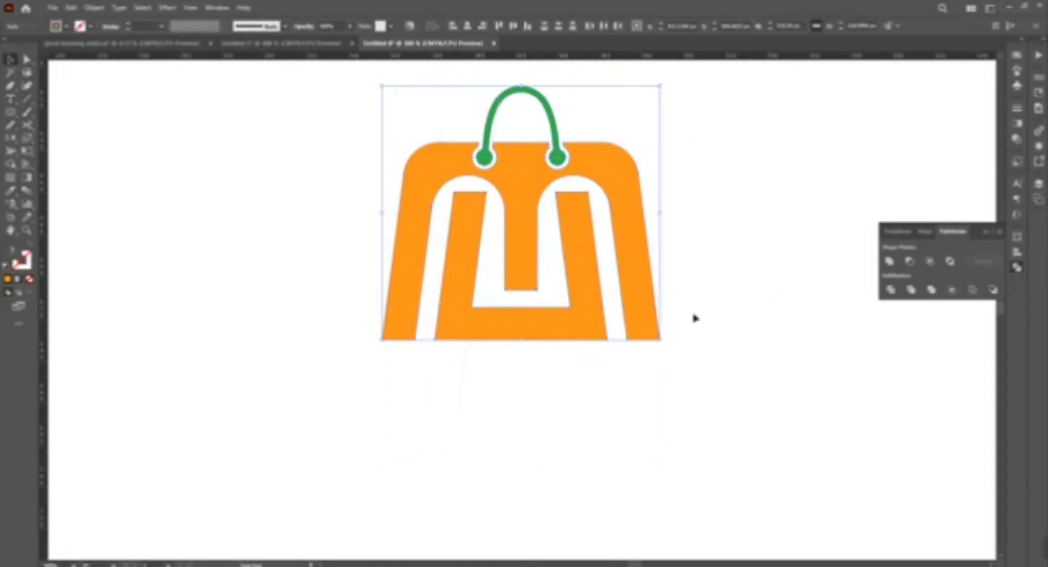
{"action": "left_click", "coordinate": [672, 355]}
Step back to the bag without a handle, then restore the rounded corners and green handle
{"action": "key", "text": "ctrl+z"}
{"action": "key", "text": "ctrl+z"}
{"action": "key", "text": "ctrl+z"}
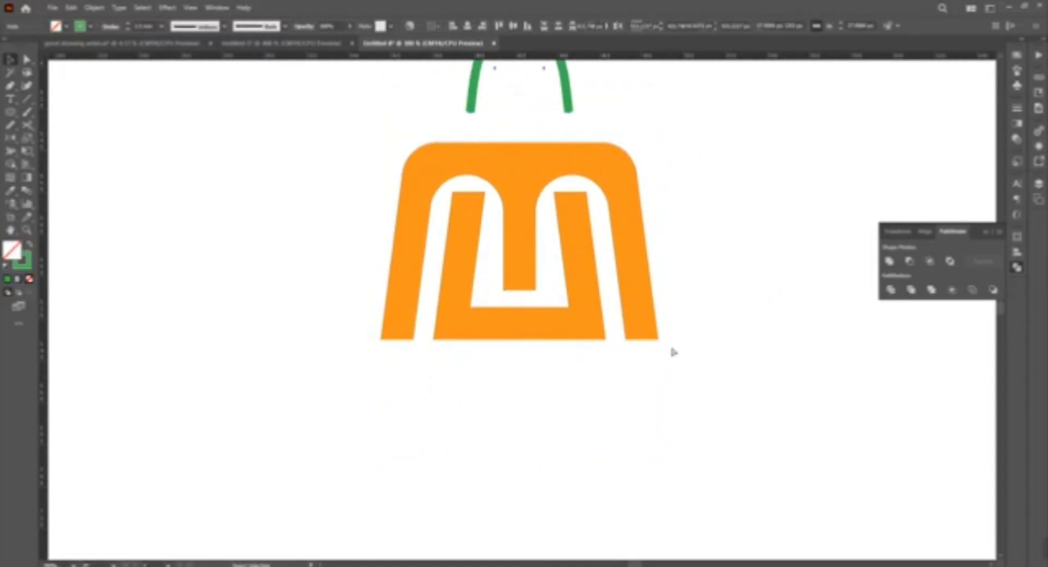
{"action": "key", "text": "ctrl+z"}
{"action": "key", "text": "ctrl+z"}
{"action": "key", "text": "ctrl+z"}
{"action": "key", "text": "ctrl+z"}
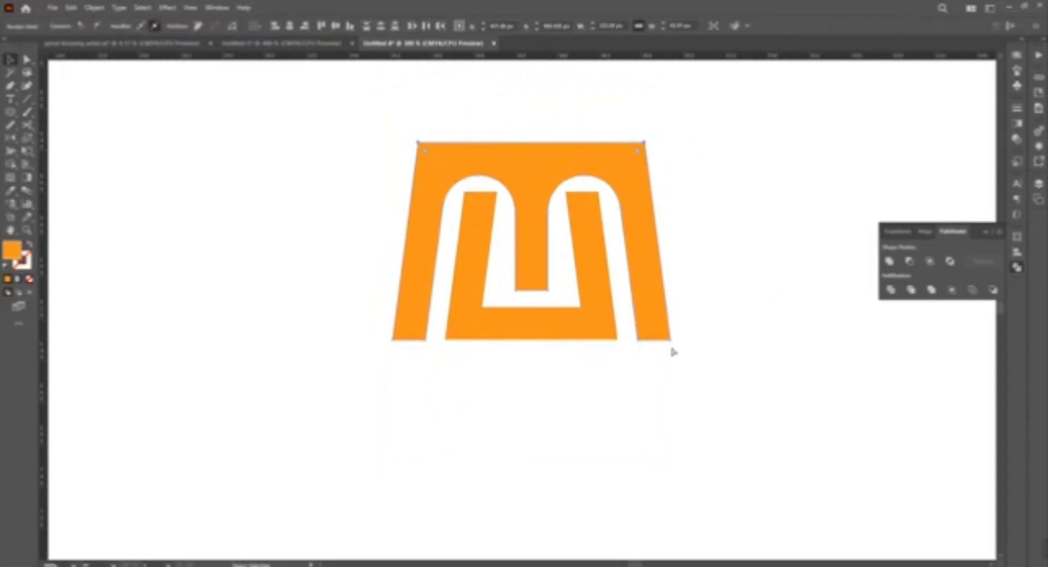
{"action": "key", "text": "ctrl+z"}
{"action": "key", "text": "ctrl+z"}
{"action": "left_click", "coordinate": [718, 306]}
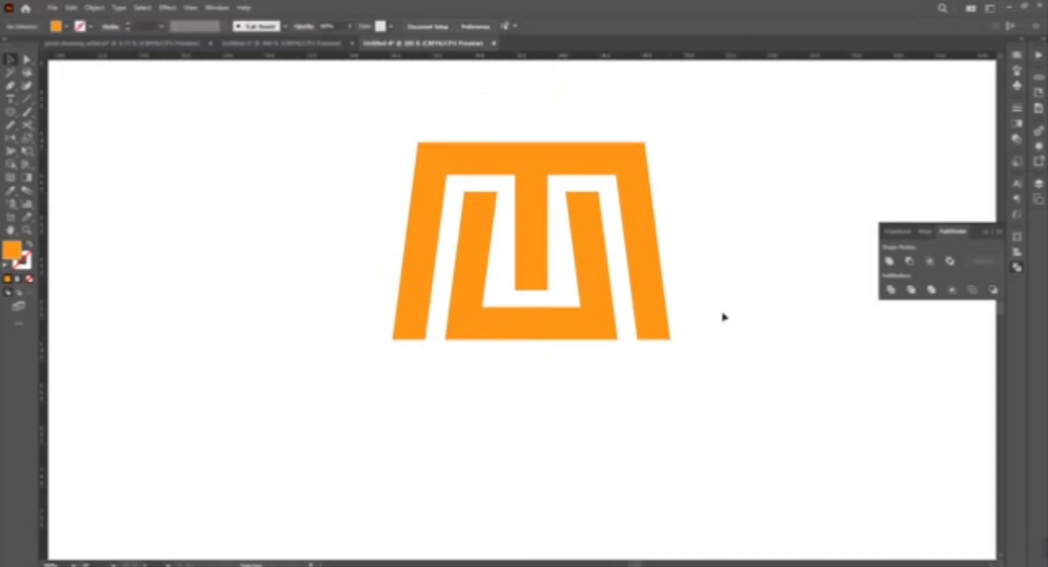
{"action": "left_click", "coordinate": [402, 316]}
{"action": "key", "text": "ctrl+shift+z"}
{"action": "key", "text": "ctrl+shift+z"}
{"action": "key", "text": "ctrl+shift+z"}
{"action": "left_click", "coordinate": [751, 253]}
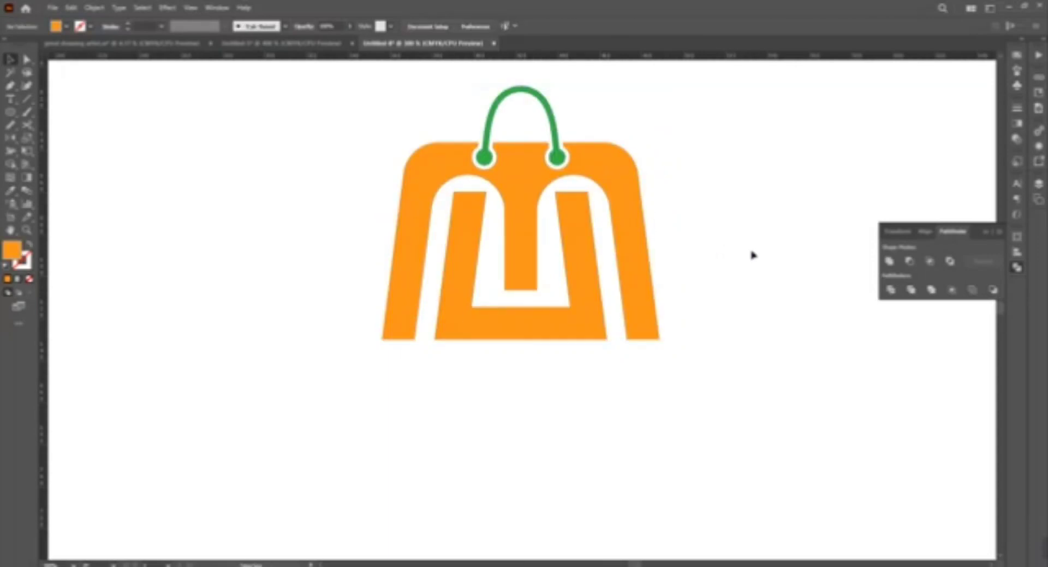
Trial rounding the inner U shape's arch and bottom corners, then undo them
{"action": "scroll", "coordinate": [754, 253], "scroll_direction": "up", "scroll_amount": 2}
{"action": "key", "text": "a"}
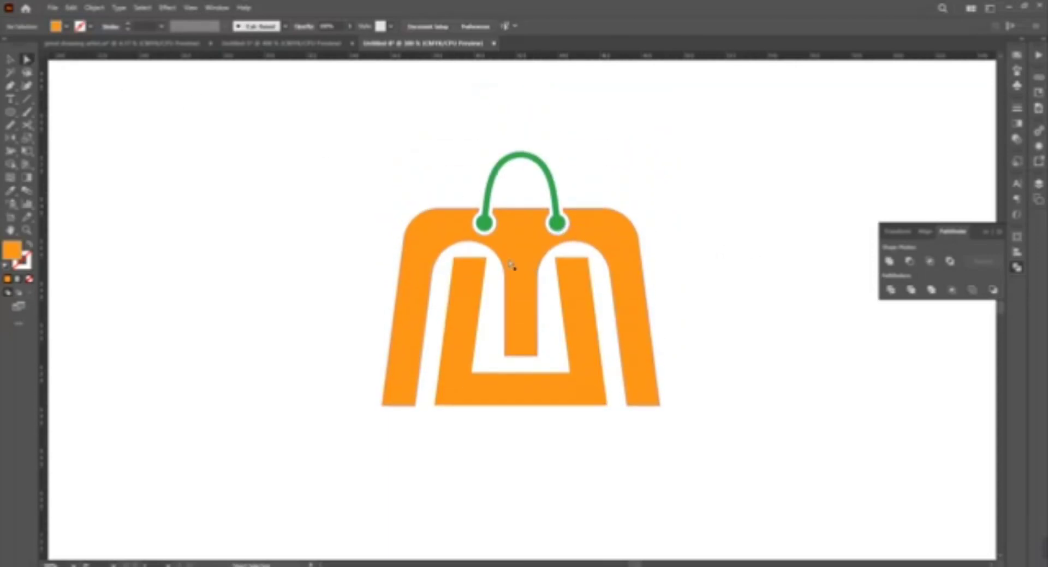
{"action": "left_click", "coordinate": [477, 264]}
{"action": "left_click_drag", "start_coordinate": [566, 267], "coordinate": [579, 284]}
{"action": "left_click", "coordinate": [698, 311]}
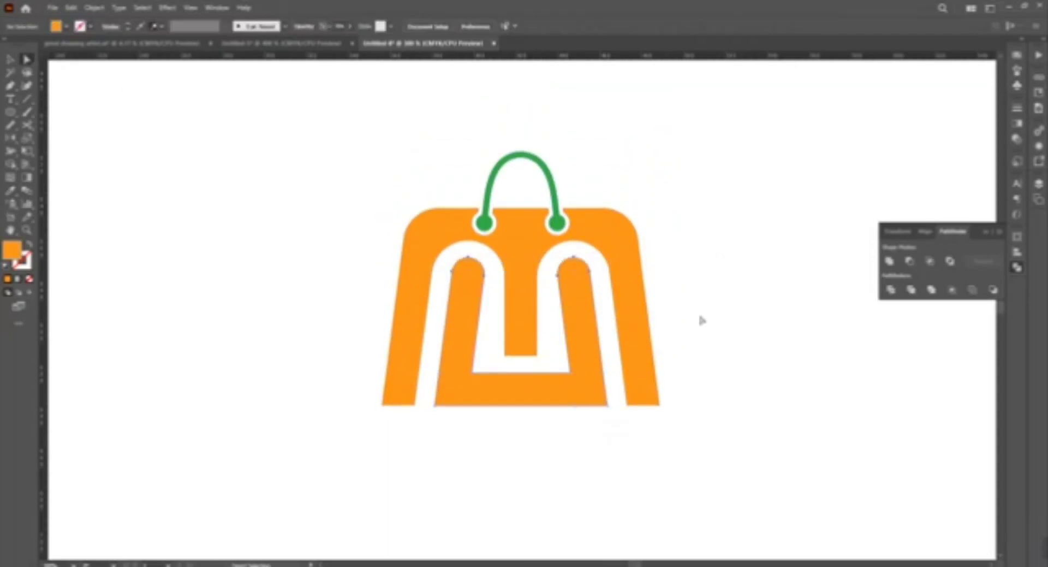
{"action": "scroll", "coordinate": [685, 320], "scroll_direction": "down", "scroll_amount": 2}
{"action": "left_click", "coordinate": [431, 329]}
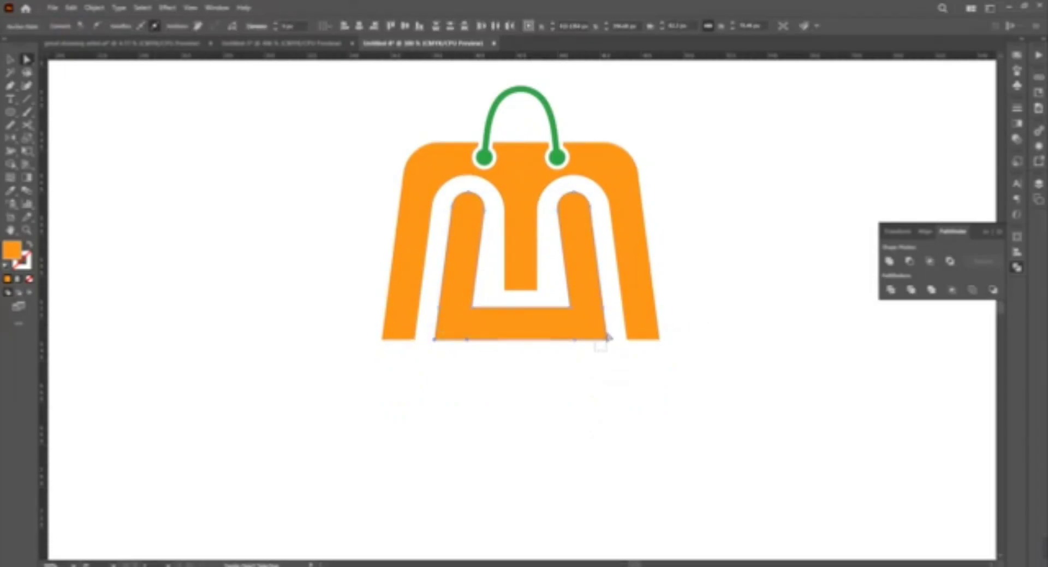
{"action": "mouse_move", "coordinate": [453, 324]}
{"action": "left_mouse_down"}
{"action": "mouse_move", "coordinate": [486, 304]}
{"action": "mouse_move", "coordinate": [532, 300]}
{"action": "left_mouse_up"}
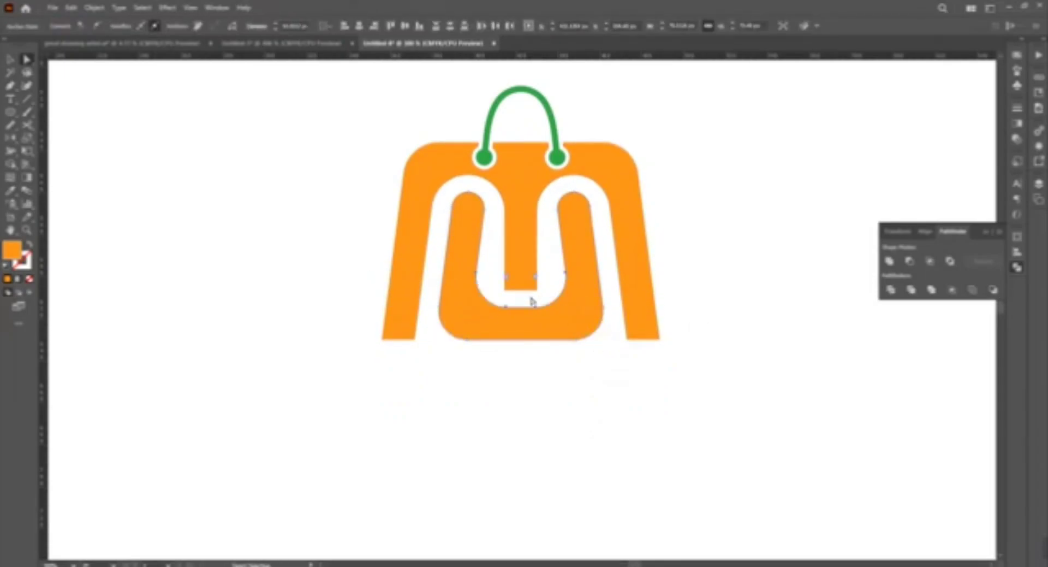
{"action": "left_click", "coordinate": [435, 354]}
{"action": "key", "text": "ctrl+z"}
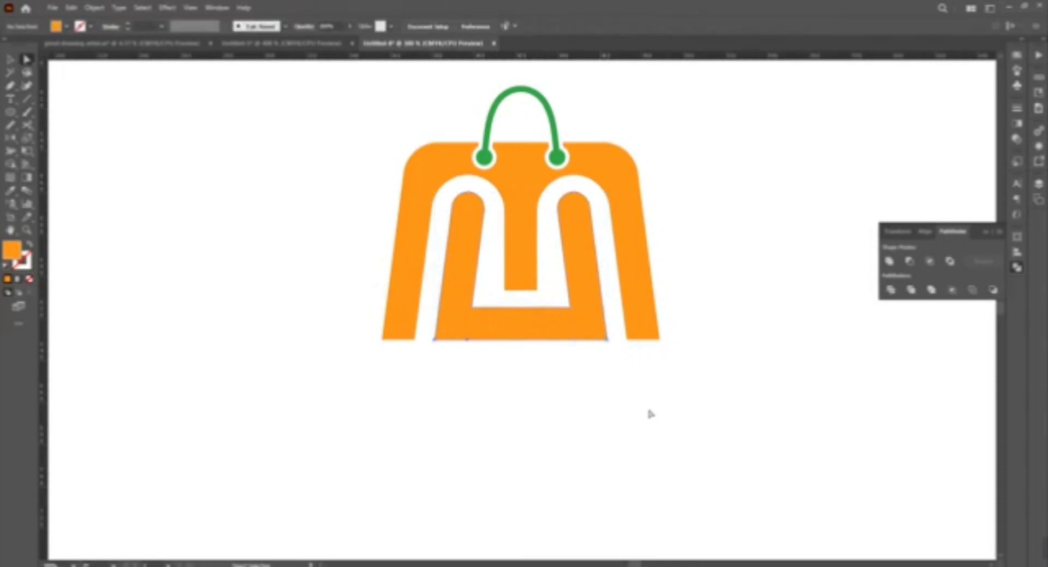
{"action": "key", "text": "ctrl+z"}
{"action": "key", "text": "v"}
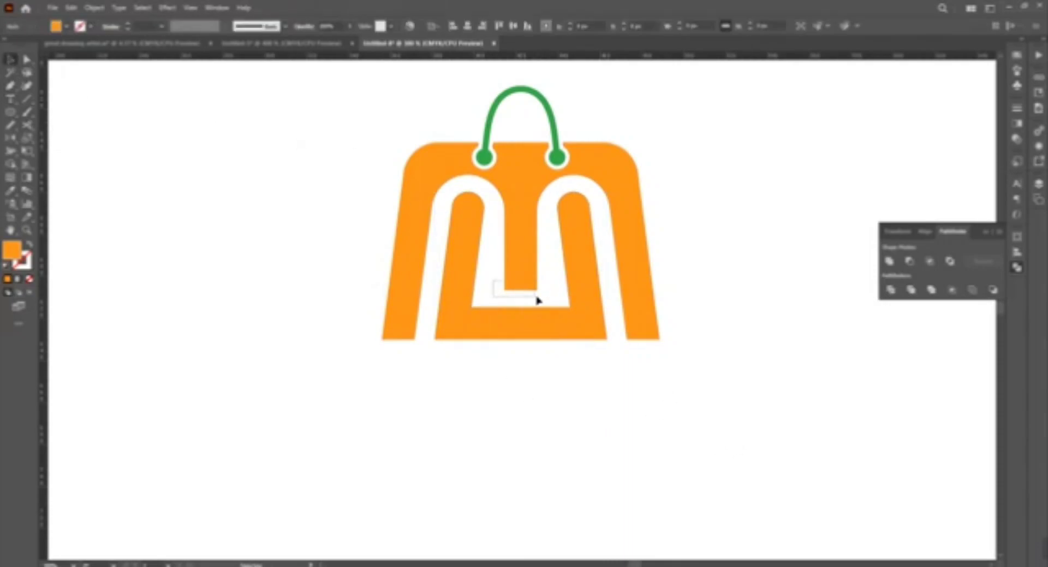
Trial rounding the inner notch bottom into a U, then undo it
{"action": "key", "text": "a"}
{"action": "left_click", "coordinate": [536, 291]}
{"action": "left_click_drag", "start_coordinate": [537, 292], "coordinate": [484, 389]}
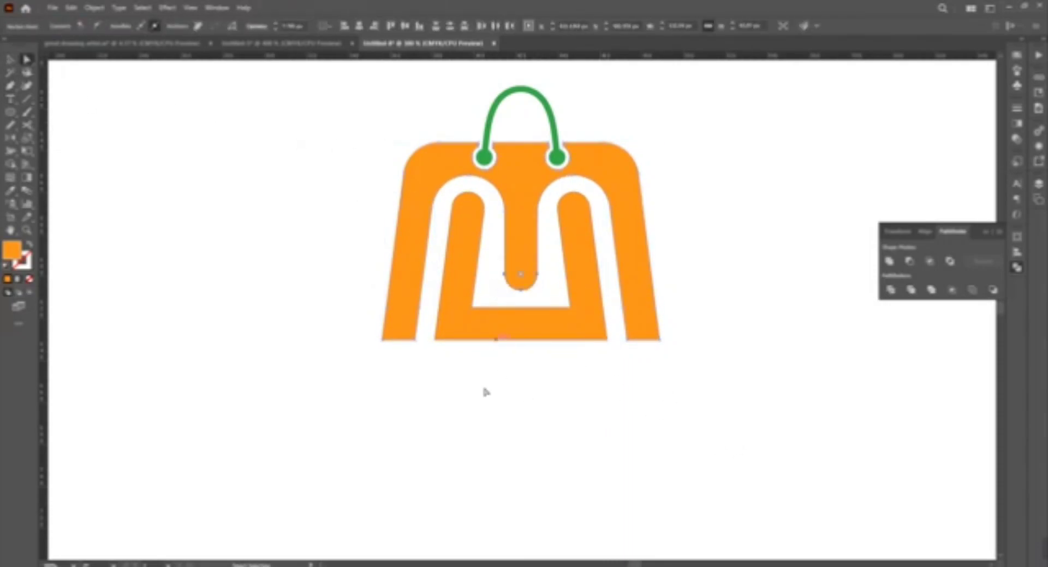
{"action": "left_click", "coordinate": [472, 414]}
{"action": "key", "text": "ctrl+z"}
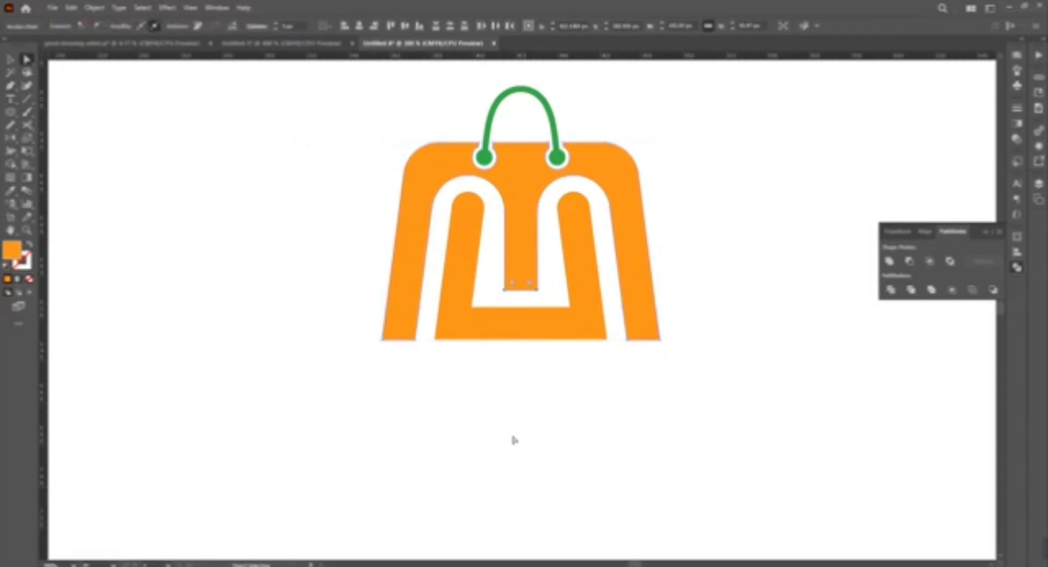
{"action": "scroll", "coordinate": [510, 431], "scroll_direction": "up", "scroll_amount": 3}
Apply an Offset Path with a slightly reduced distance to the orange bag body
{"action": "left_click", "coordinate": [10, 59]}
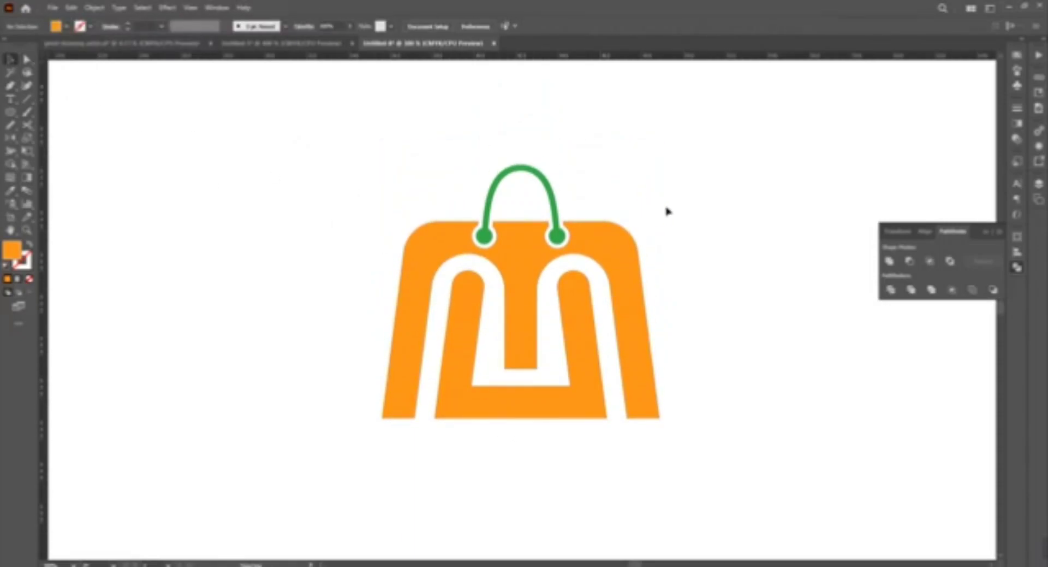
{"action": "key", "text": "ctrl+a"}
{"action": "left_click", "coordinate": [661, 478]}
{"action": "left_click", "coordinate": [527, 417]}
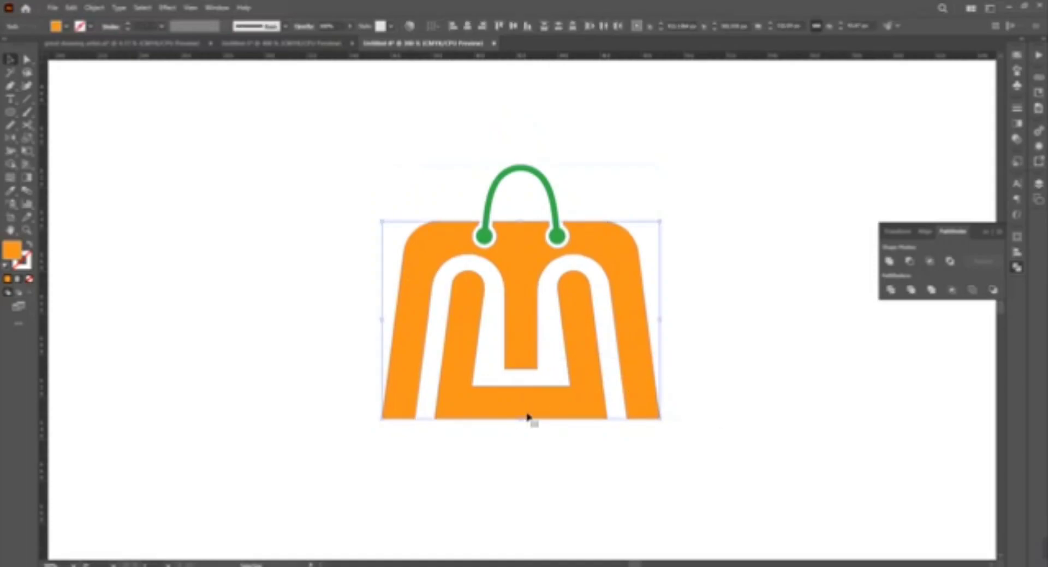
{"action": "left_click", "coordinate": [725, 345]}
{"action": "left_click", "coordinate": [547, 182]}
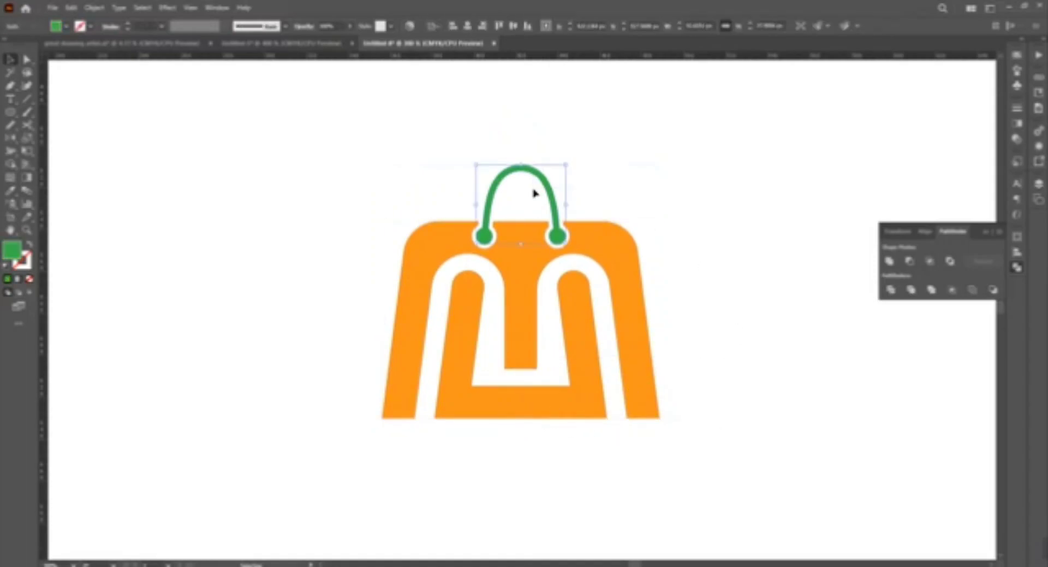
{"action": "left_click", "coordinate": [540, 352]}
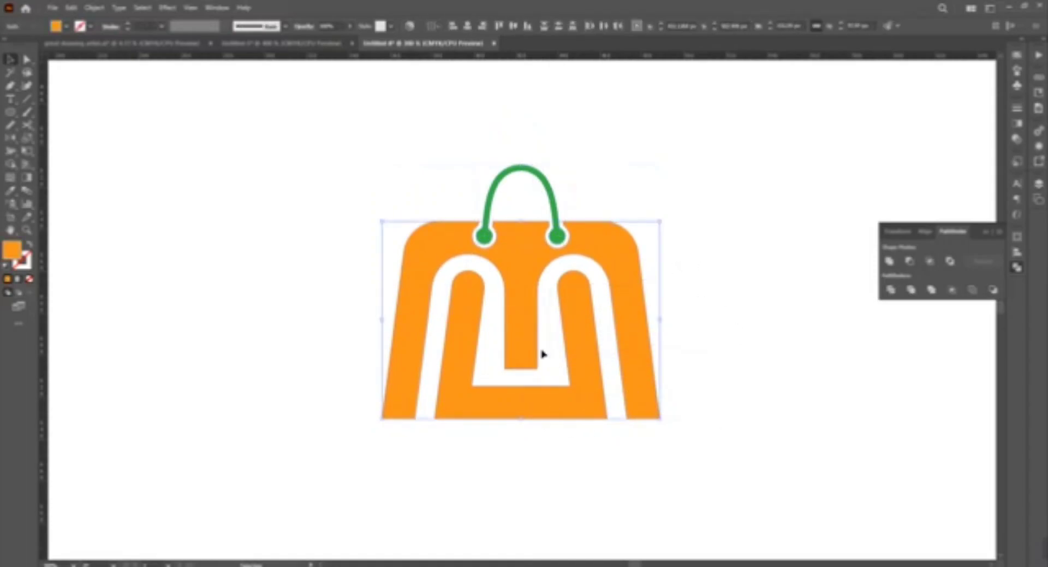
{"action": "left_click", "coordinate": [94, 7]}
{"action": "left_click", "coordinate": [304, 346]}
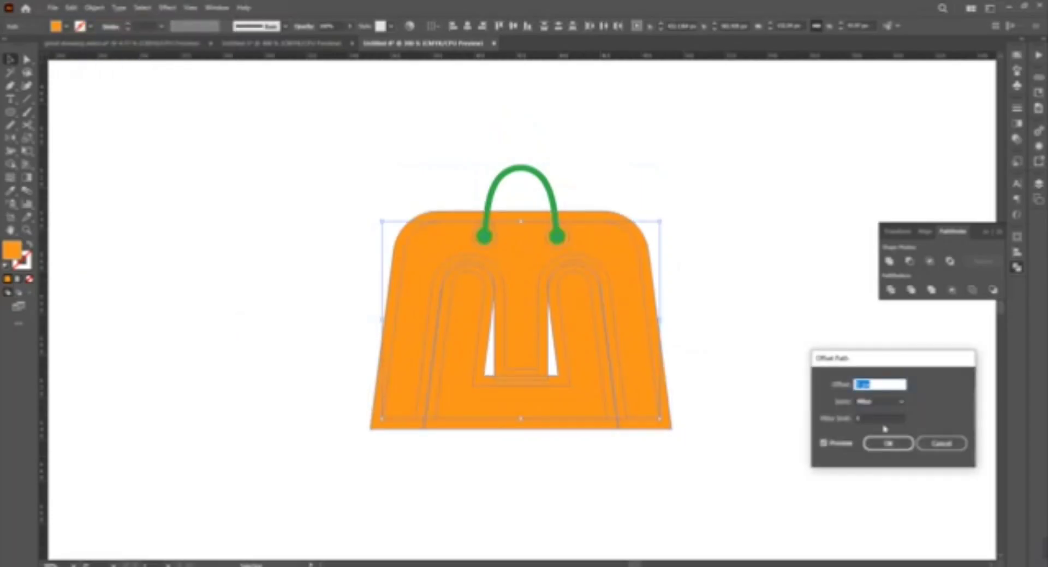
{"action": "key", "text": "Down"}
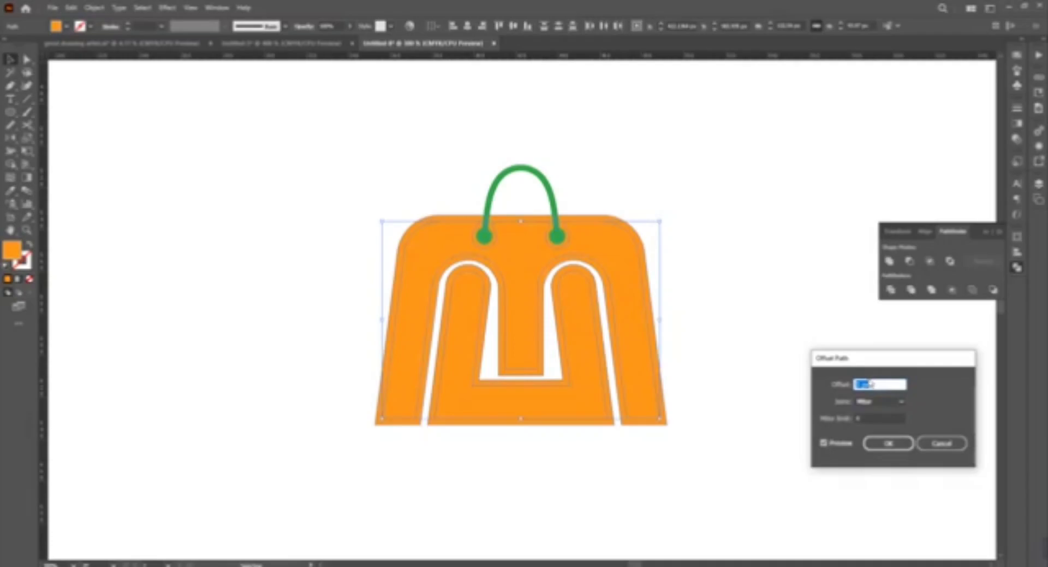
{"action": "key", "text": "Down"}
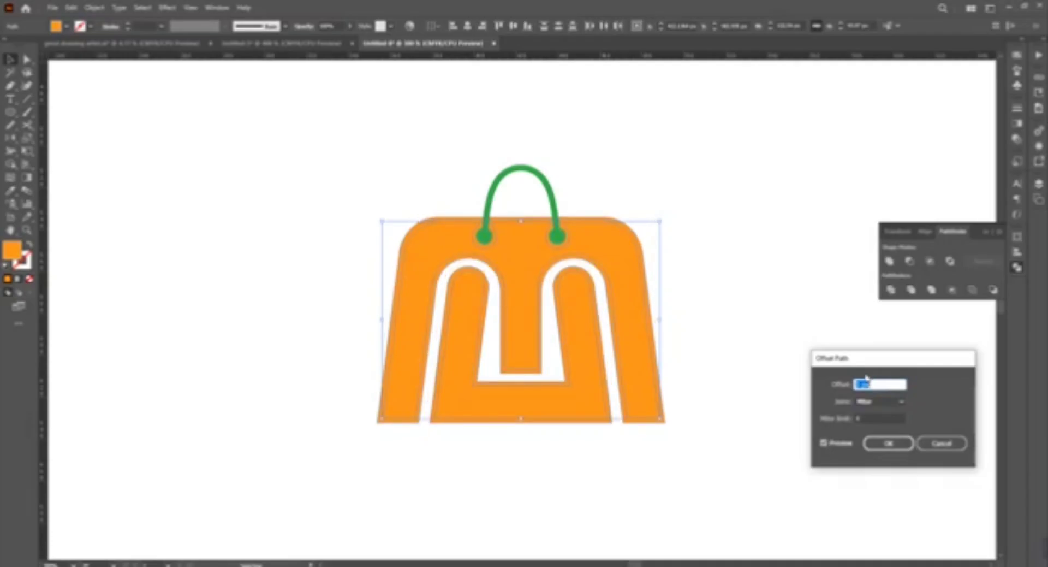
{"action": "left_click", "coordinate": [907, 445]}
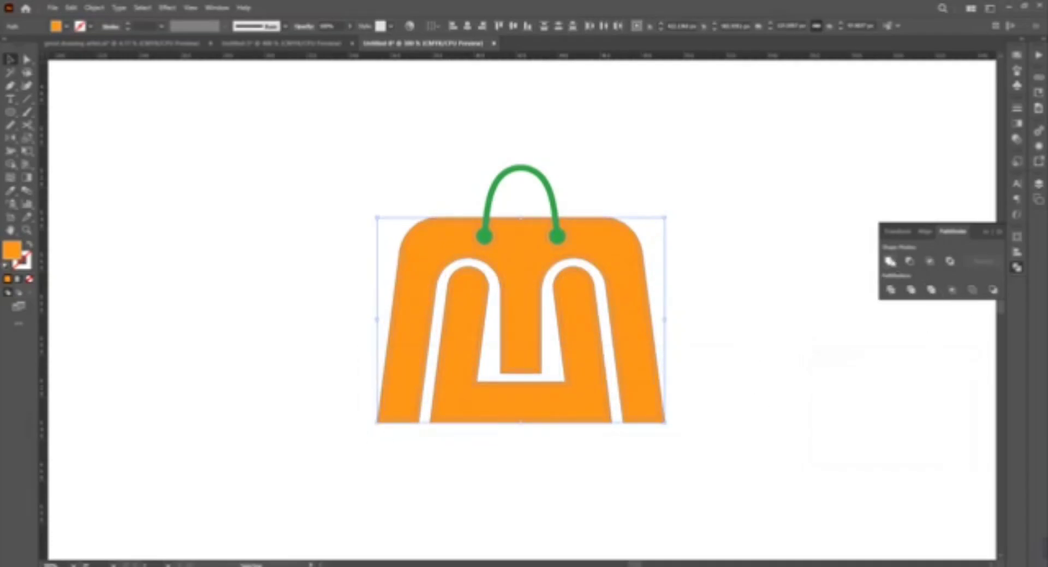
Thicken the green handle with Offset Path and combine the bag shapes with Pathfinder
{"action": "left_click", "coordinate": [756, 328]}
{"action": "left_click", "coordinate": [542, 176]}
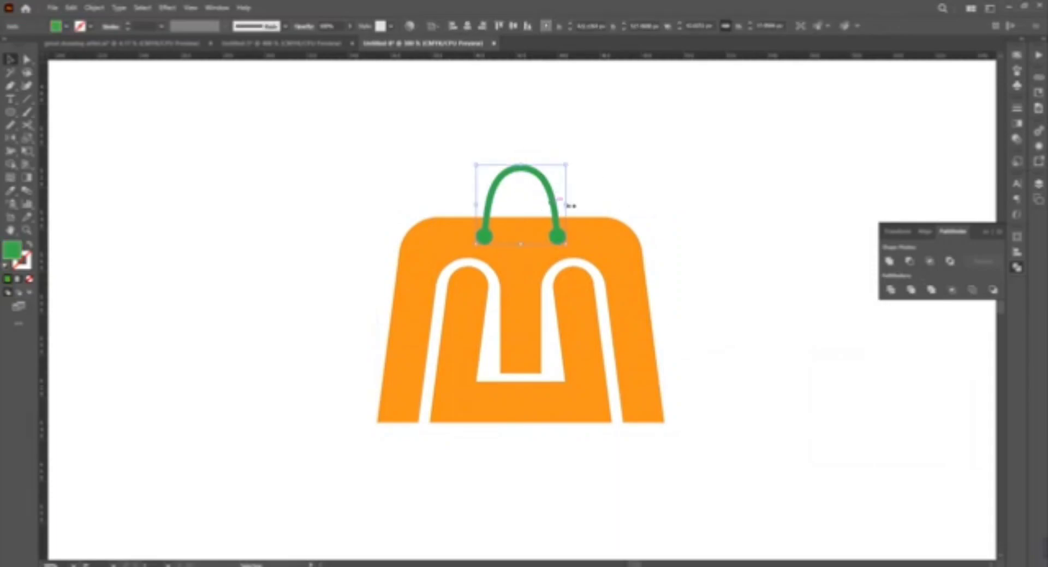
{"action": "left_click", "coordinate": [94, 7]}
{"action": "mouse_move", "coordinate": [155, 280]}
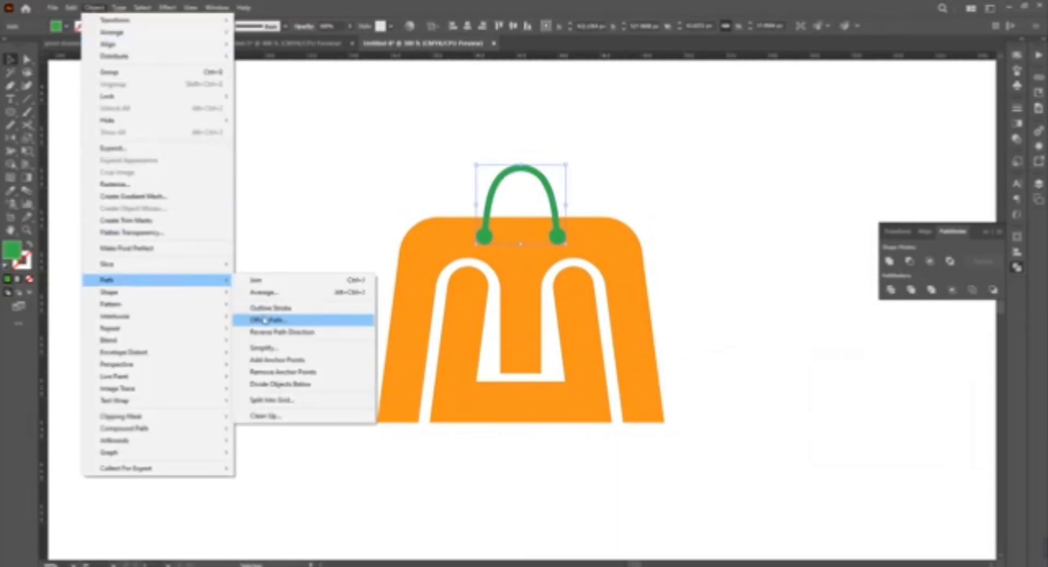
{"action": "left_click", "coordinate": [284, 319]}
{"action": "left_click", "coordinate": [888, 442]}
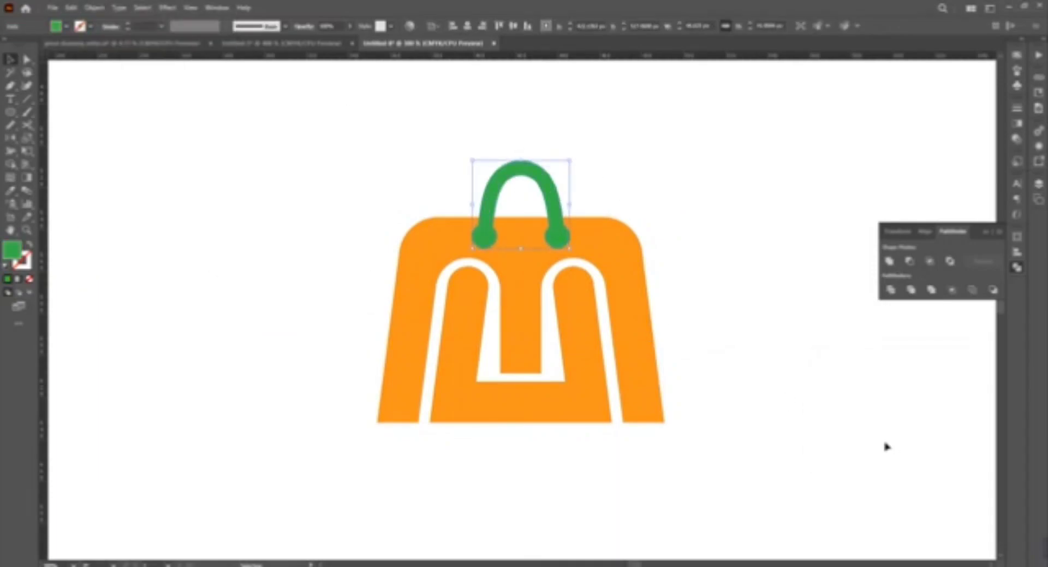
{"action": "left_click", "coordinate": [606, 239], "text": "shift"}
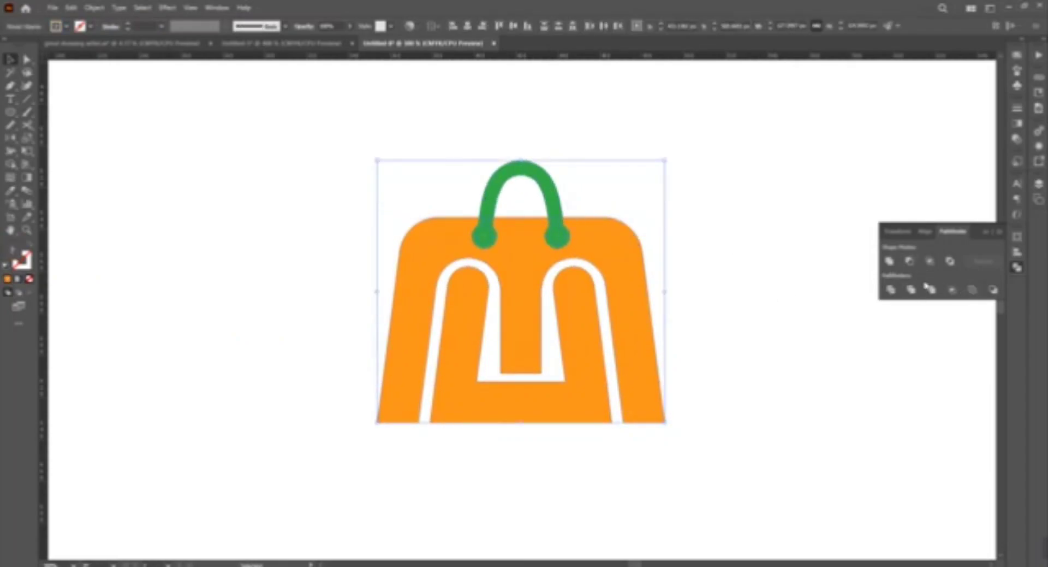
{"action": "left_click", "coordinate": [927, 288]}
{"action": "left_click", "coordinate": [745, 281]}
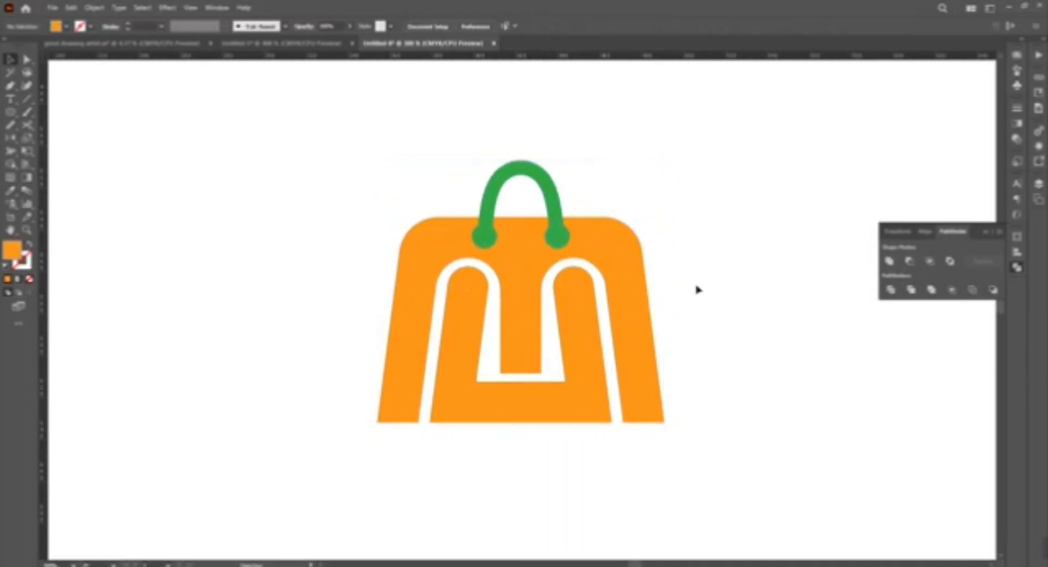
Bring the handle to front, trial Minus Front and undo it, then select handle with bag
{"action": "left_click", "coordinate": [565, 219]}
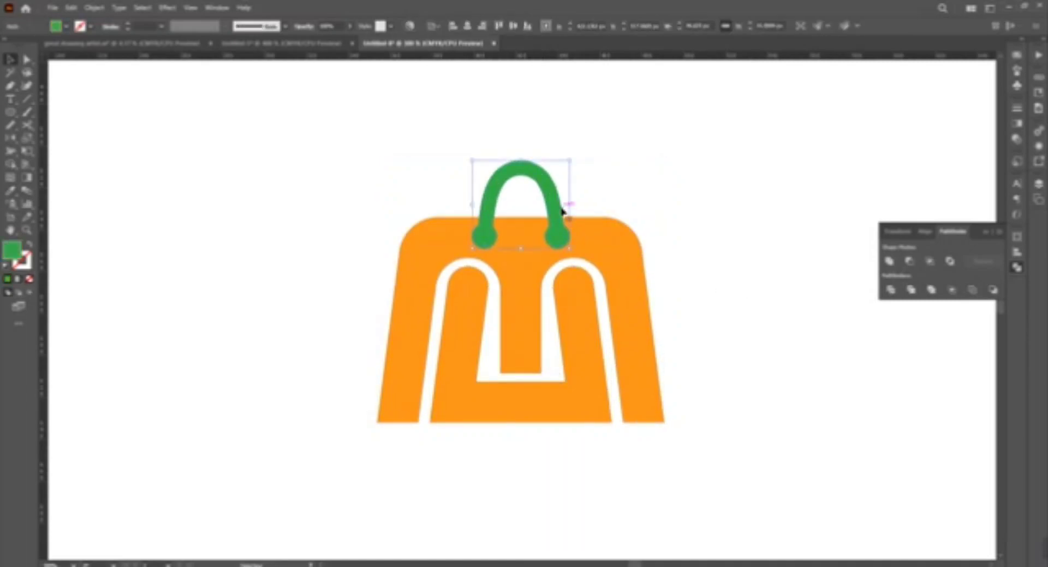
{"action": "right_click", "coordinate": [606, 243]}
{"action": "mouse_move", "coordinate": [657, 488]}
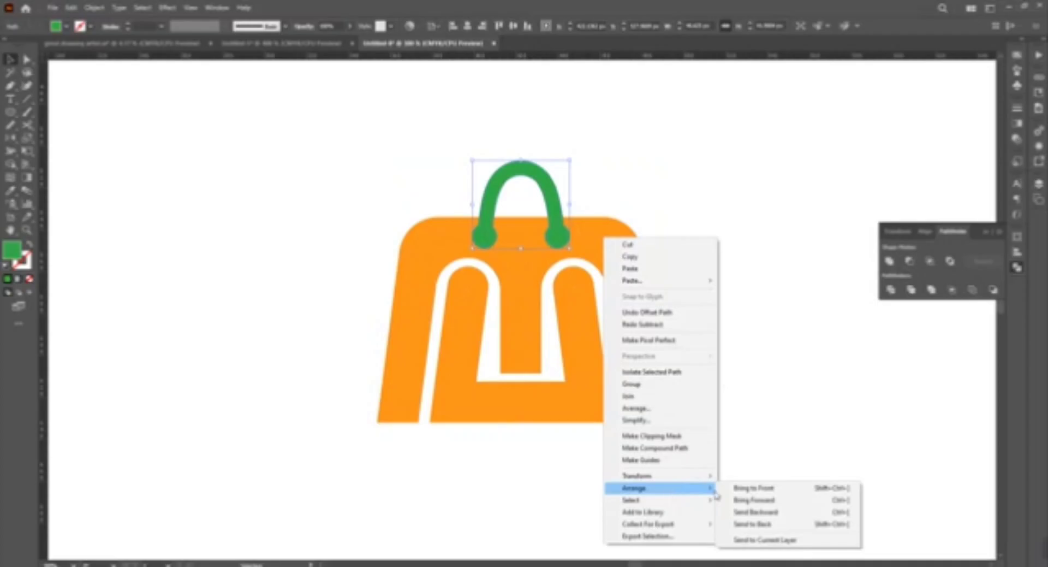
{"action": "left_click", "coordinate": [747, 480]}
{"action": "left_click", "coordinate": [648, 311]}
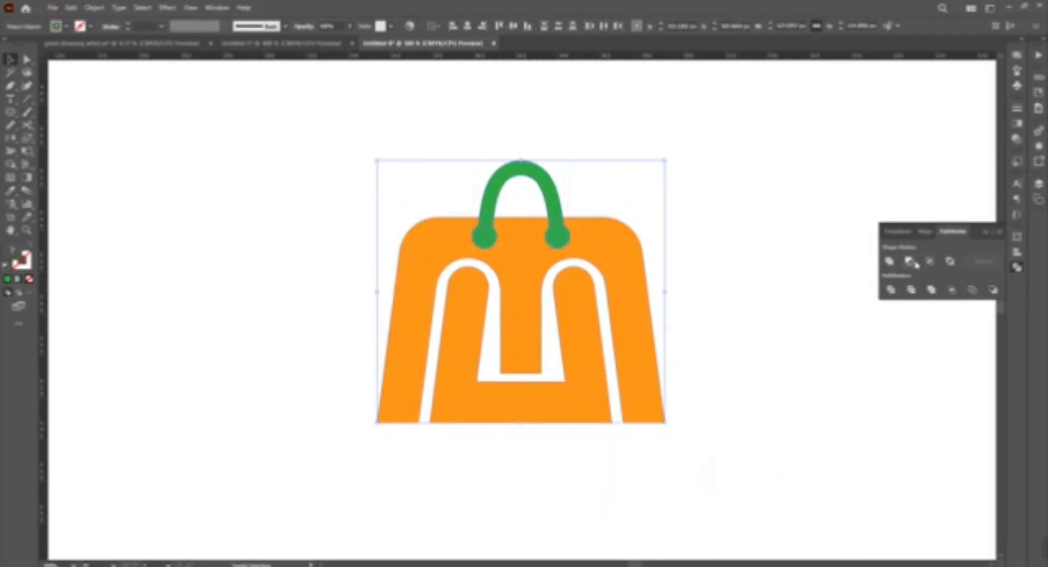
{"action": "left_click", "coordinate": [911, 262]}
{"action": "left_click", "coordinate": [738, 319]}
{"action": "left_click", "coordinate": [562, 226]}
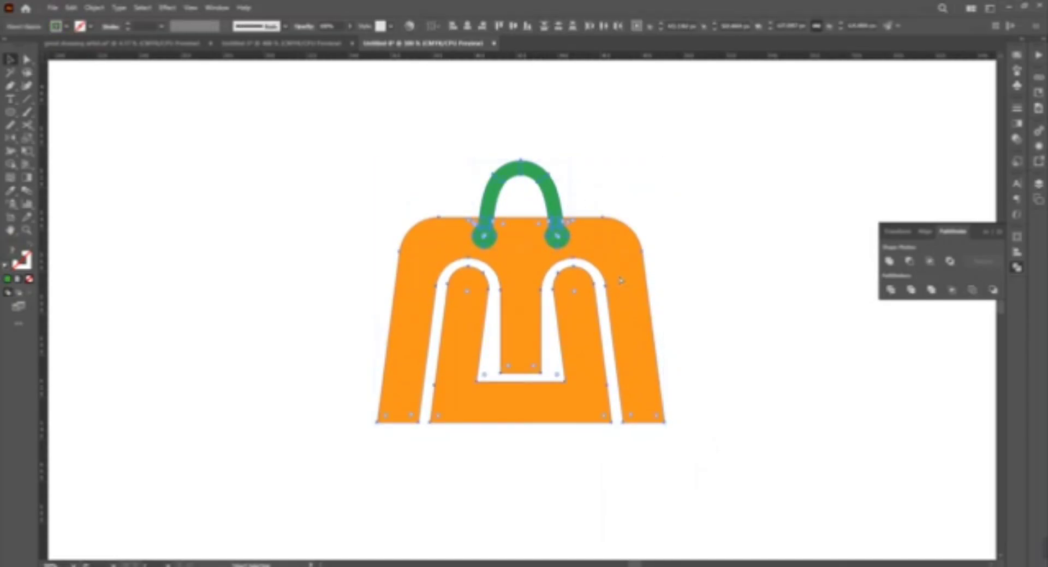
Zoom in and use Shape Builder to cut white rings around both handle ends
{"action": "key", "text": "ctrl+plus"}
{"action": "key", "text": "shift+m"}
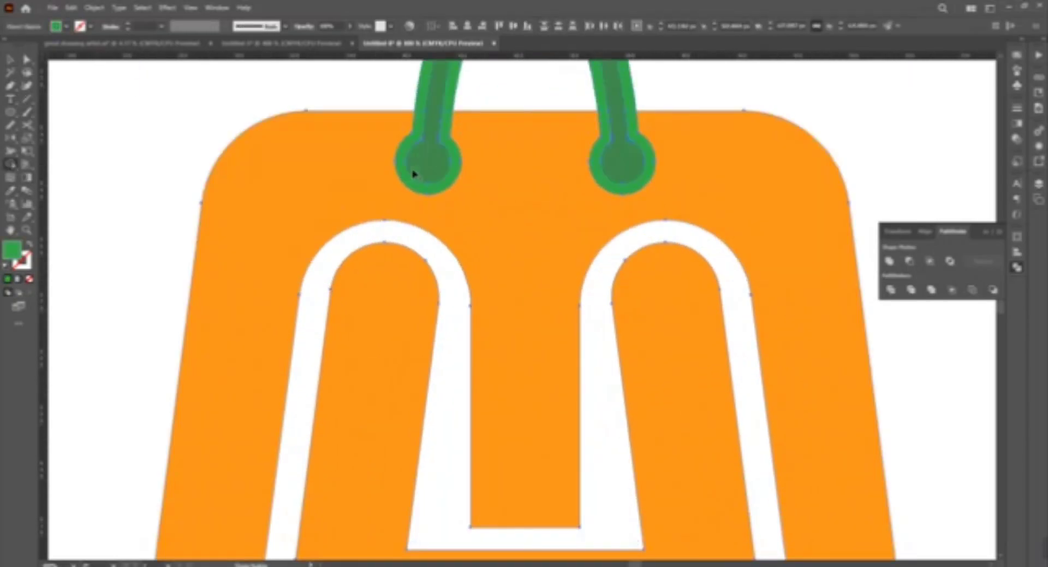
{"action": "left_click", "coordinate": [411, 173], "text": "alt"}
{"action": "left_click", "coordinate": [610, 190], "text": "alt"}
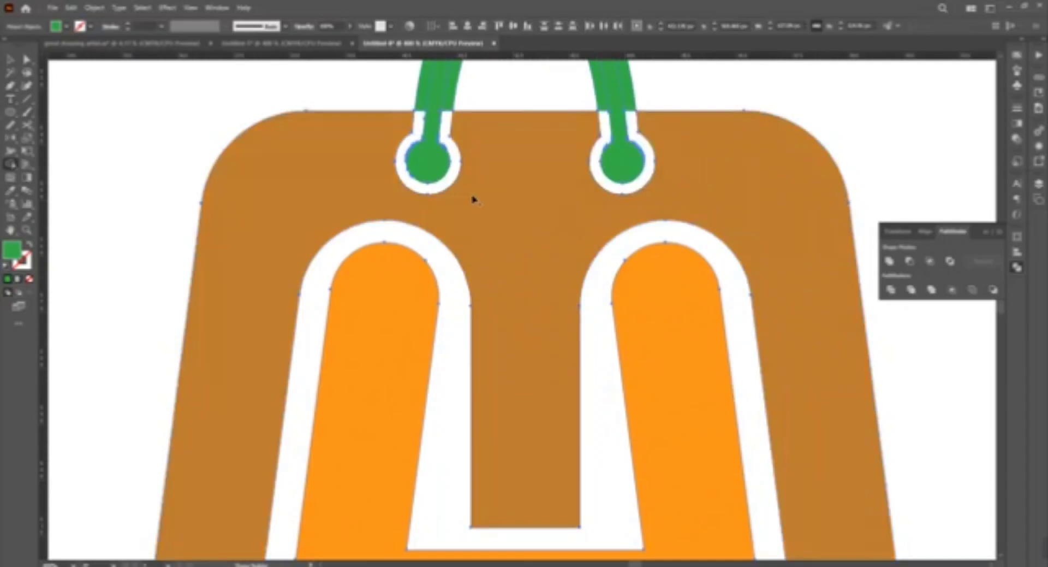
{"action": "scroll", "coordinate": [473, 196], "scroll_direction": "up", "scroll_amount": 1}
Check the green handles, zoom back out and select the whole bag logo
{"action": "key", "text": "v"}
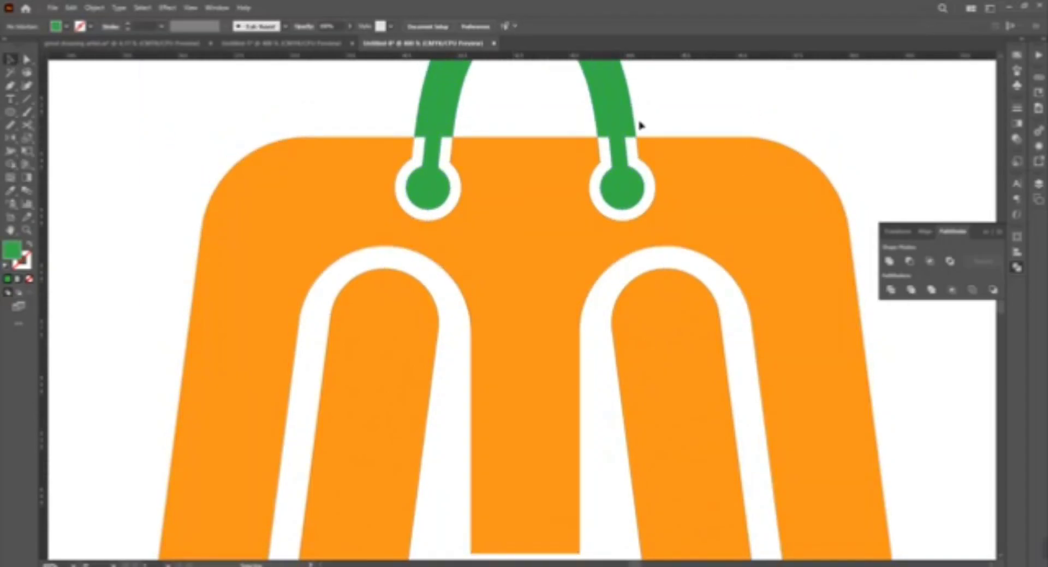
{"action": "left_click", "coordinate": [636, 124]}
{"action": "left_click", "coordinate": [709, 133]}
{"action": "scroll", "coordinate": [708, 133], "scroll_direction": "down", "scroll_amount": 1}
{"action": "scroll", "coordinate": [711, 201], "scroll_direction": "down", "scroll_amount": 1}
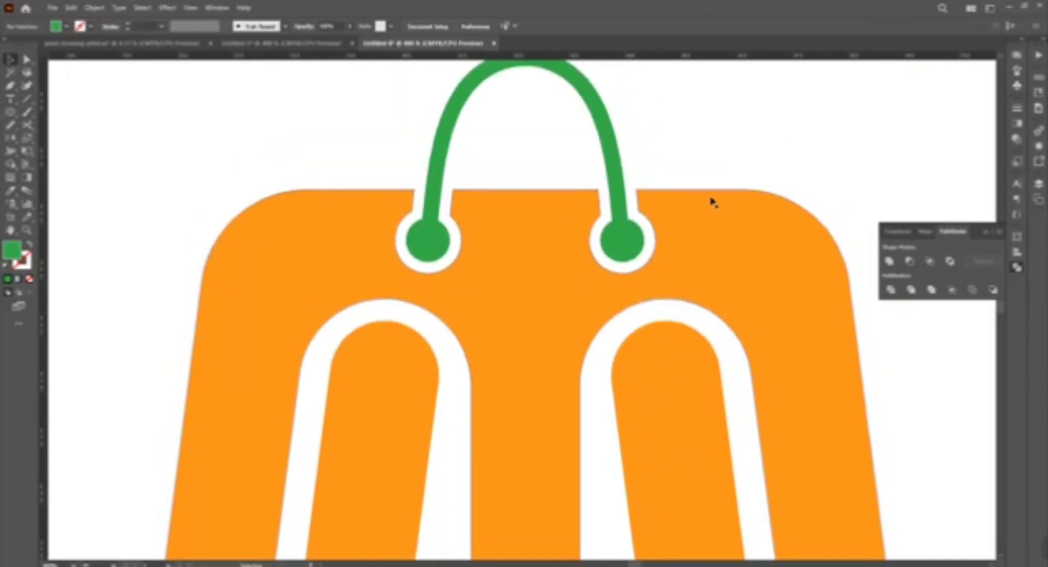
{"action": "scroll", "coordinate": [711, 199], "scroll_direction": "down", "scroll_amount": 1}
{"action": "scroll", "coordinate": [712, 198], "scroll_direction": "down", "scroll_amount": 1}
{"action": "scroll", "coordinate": [710, 202], "scroll_direction": "down", "scroll_amount": 1}
{"action": "scroll", "coordinate": [648, 282], "scroll_direction": "down", "scroll_amount": 1}
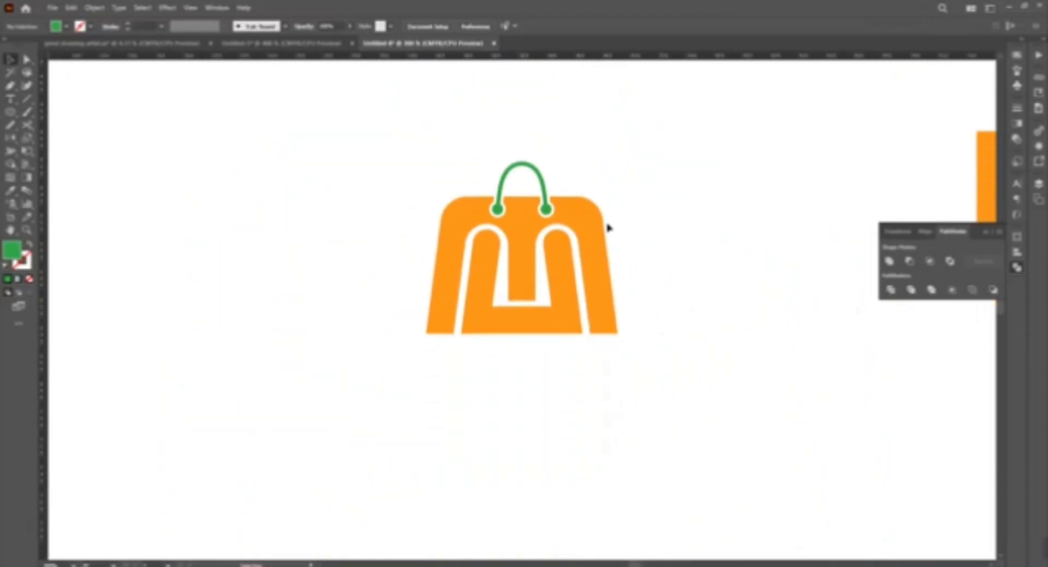
{"action": "left_click_drag", "start_coordinate": [356, 157], "coordinate": [710, 378]}
Try making the bag logo narrower, then undo the resize
{"action": "left_click", "coordinate": [710, 378]}
{"action": "scroll", "coordinate": [701, 379], "scroll_direction": "down", "scroll_amount": 1}
{"action": "scroll", "coordinate": [603, 260], "scroll_direction": "down", "scroll_amount": 1}
{"action": "left_click_drag", "start_coordinate": [610, 242], "coordinate": [486, 340]}
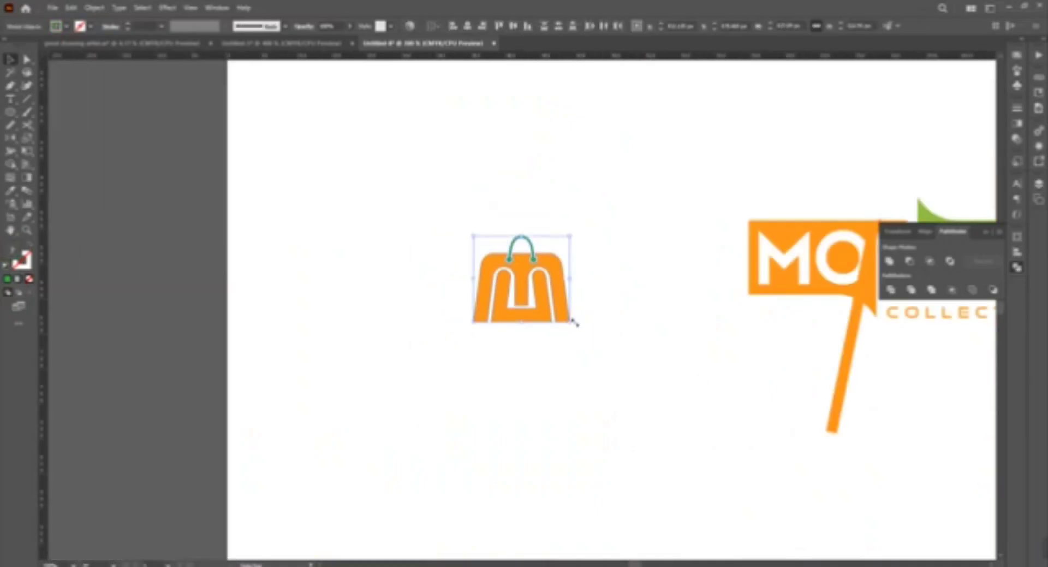
{"action": "left_click_drag", "start_coordinate": [574, 279], "coordinate": [551, 284]}
{"action": "left_click", "coordinate": [597, 301]}
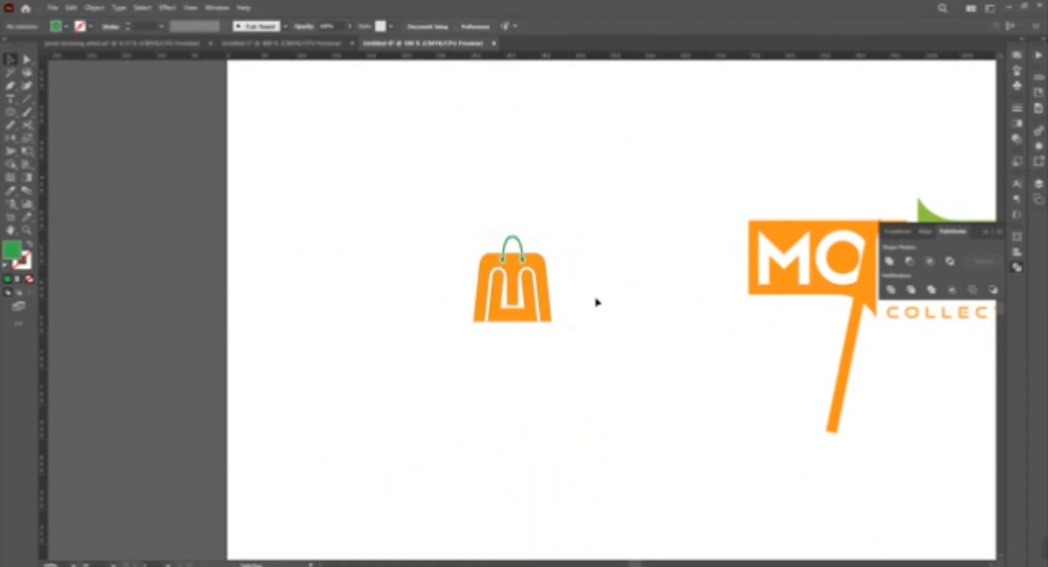
{"action": "key", "text": "ctrl+z"}
{"action": "key", "text": "ctrl+z"}
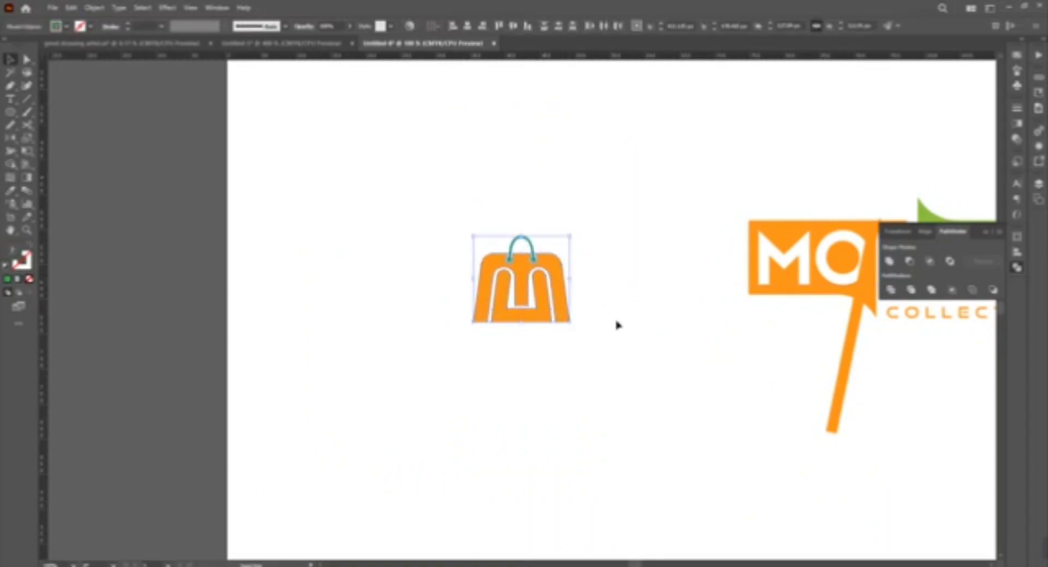
{"action": "left_click", "coordinate": [620, 324]}
{"action": "left_click", "coordinate": [537, 325]}
Delete the orange diagonal stick below the wordmark and pan to show the full wordmark
{"action": "scroll", "coordinate": [546, 376], "scroll_direction": "right", "scroll_amount": 3}
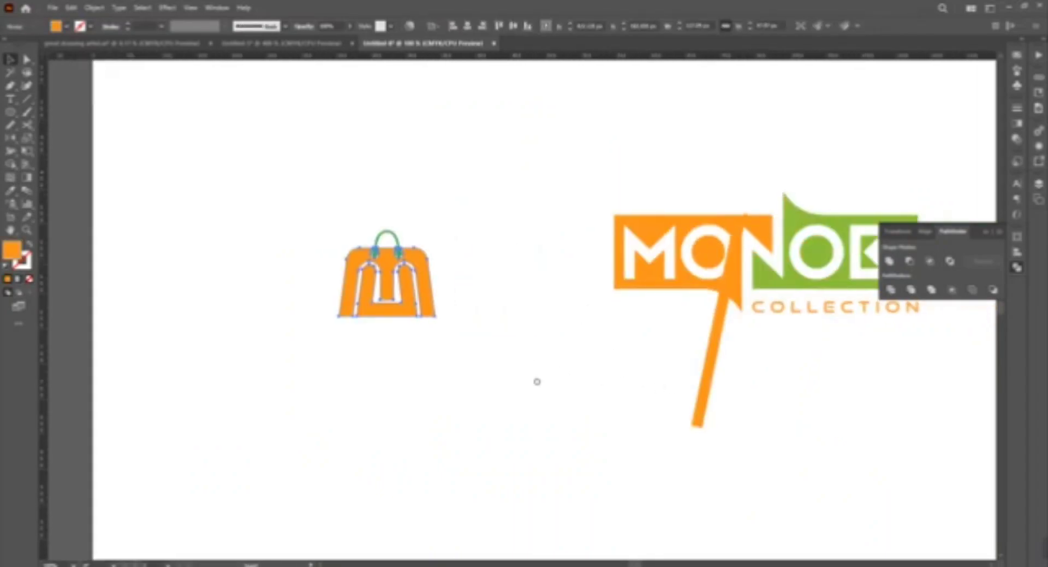
{"action": "left_click", "coordinate": [825, 398]}
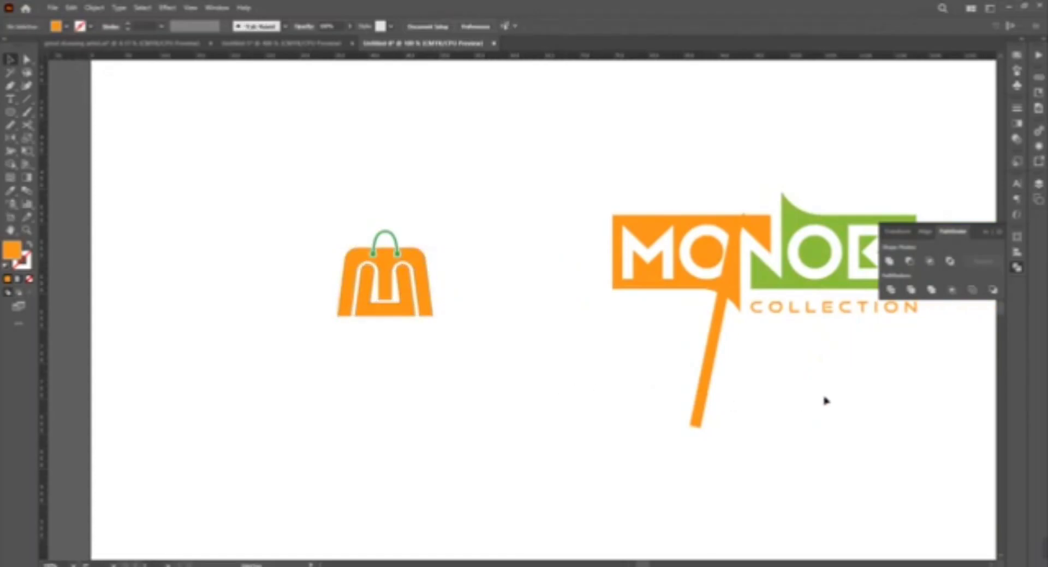
{"action": "left_click_drag", "start_coordinate": [786, 370], "coordinate": [645, 400]}
{"action": "key", "text": "Delete"}
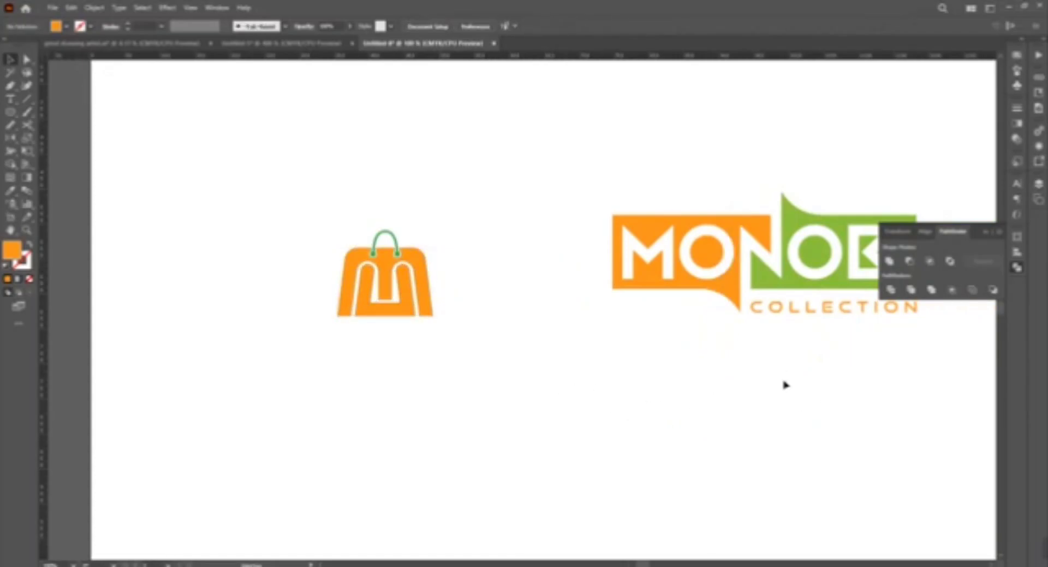
{"action": "left_click_drag", "start_coordinate": [823, 414], "coordinate": [678, 428]}
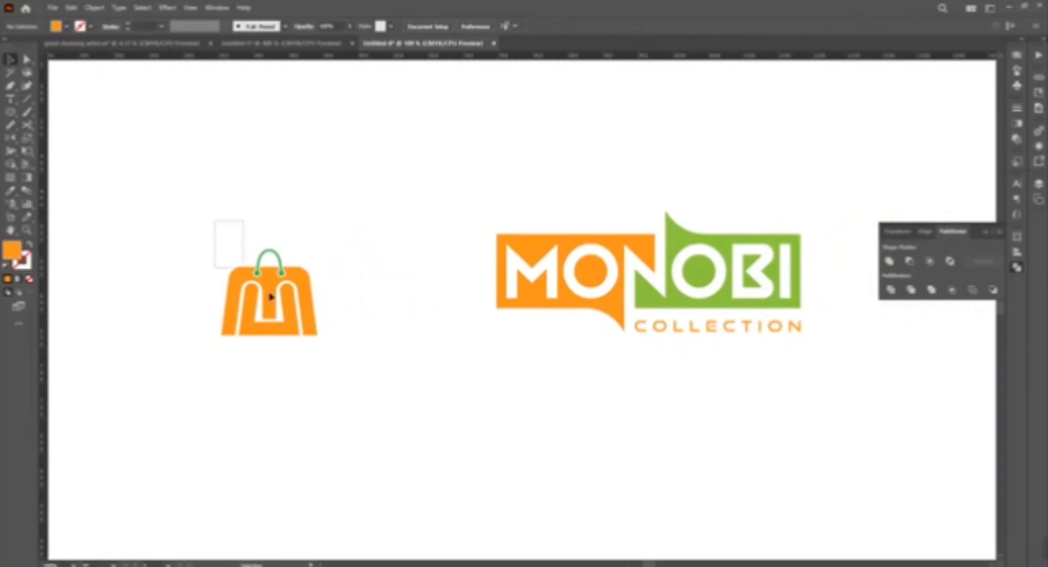
Colour the bag's handle with the wordmark's green using the Eyedropper
{"action": "left_click_drag", "start_coordinate": [214, 221], "coordinate": [319, 336]}
{"action": "left_click", "coordinate": [240, 234]}
{"action": "left_click", "coordinate": [260, 252]}
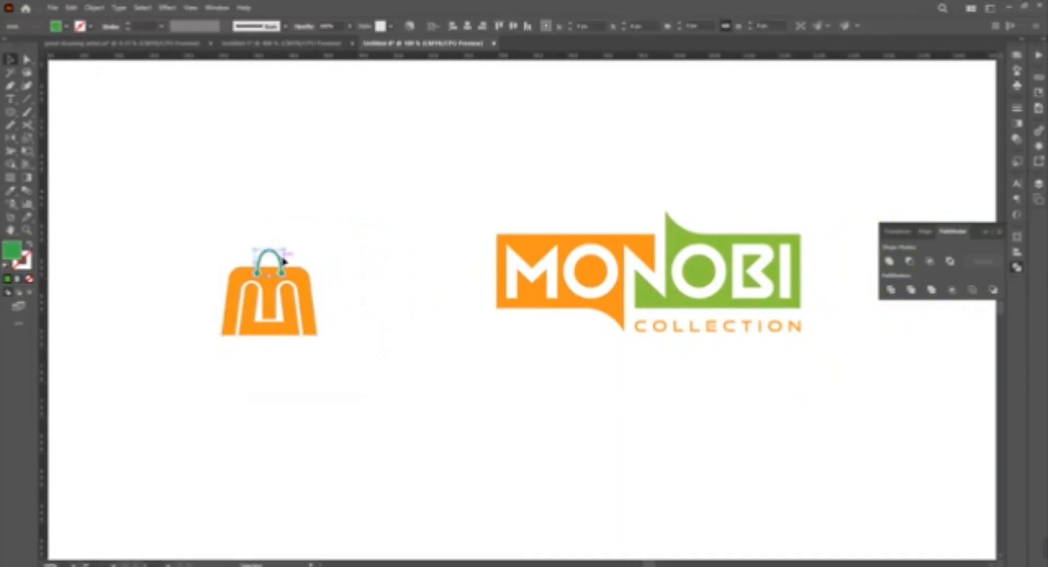
{"action": "key", "text": "i"}
{"action": "left_click", "coordinate": [692, 238]}
{"action": "key", "text": "v"}
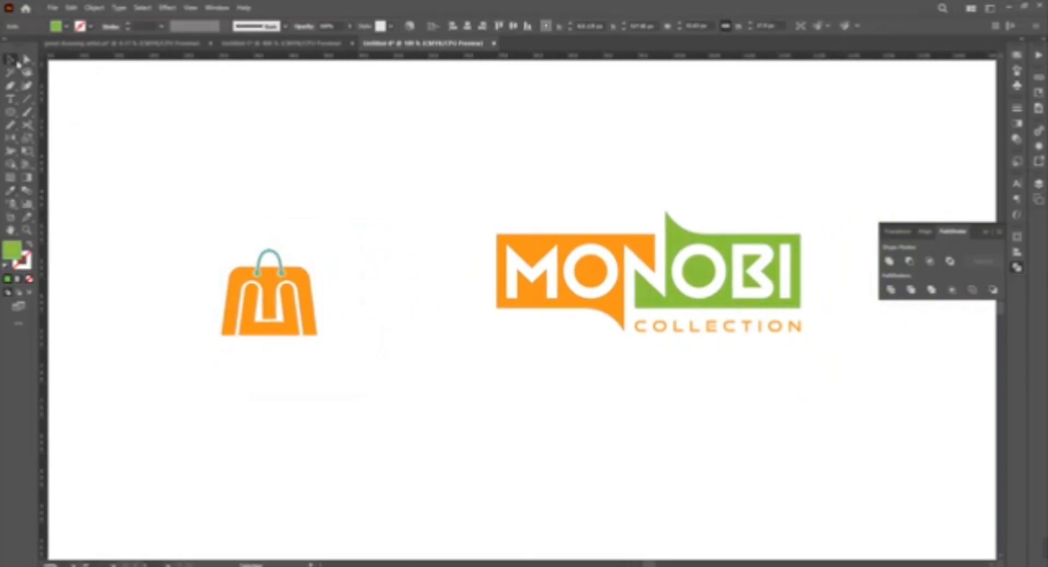
{"action": "left_click", "coordinate": [267, 158]}
Give the COLLECTION text the sampled green
{"action": "left_click", "coordinate": [290, 331]}
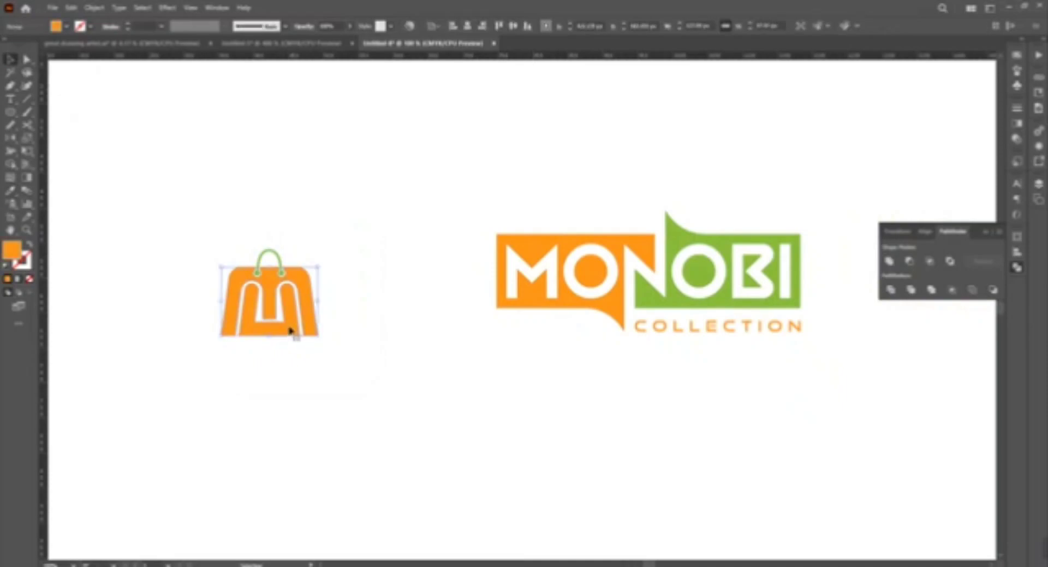
{"action": "left_click", "coordinate": [726, 324]}
{"action": "key", "text": "i"}
{"action": "left_click", "coordinate": [718, 295]}
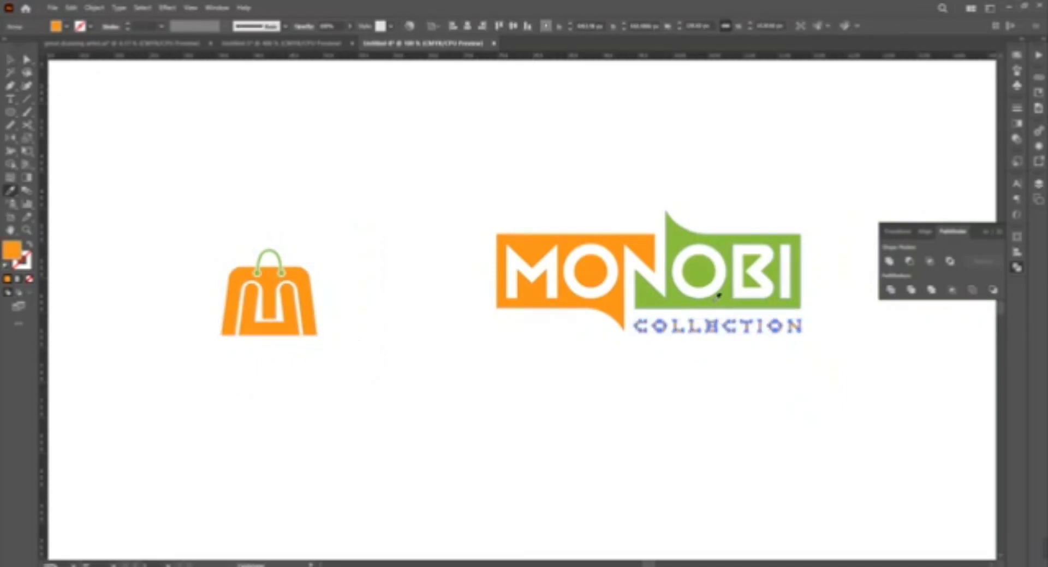
{"action": "key", "text": "v"}
{"action": "left_click", "coordinate": [625, 433]}
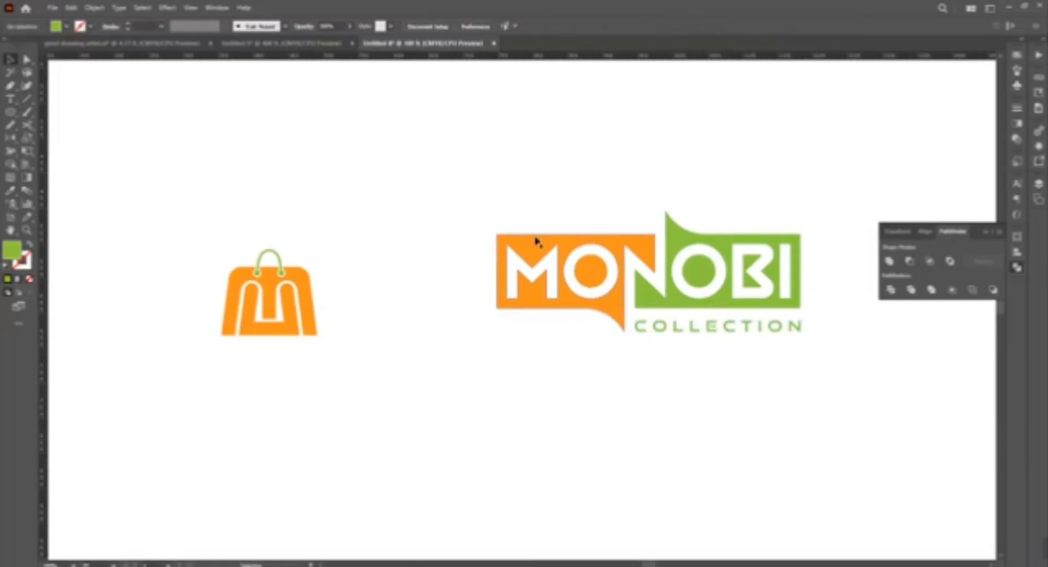
Swap the MONO and OBI banner shapes between green and orange
{"action": "left_click", "coordinate": [536, 237]}
{"action": "key", "text": "i"}
{"action": "left_click", "coordinate": [681, 299]}
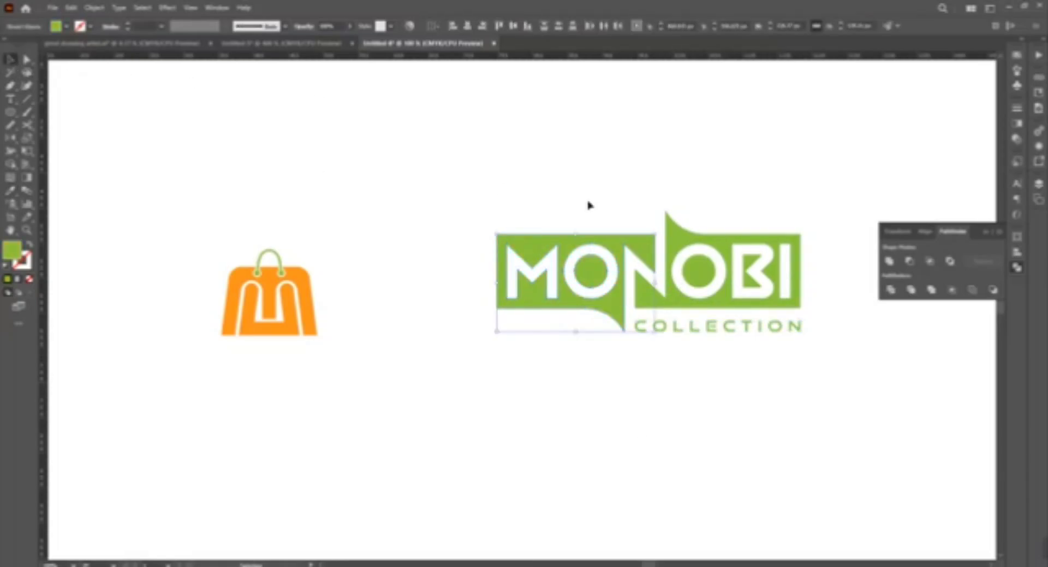
{"action": "left_click", "coordinate": [745, 272]}
{"action": "left_click", "coordinate": [312, 313]}
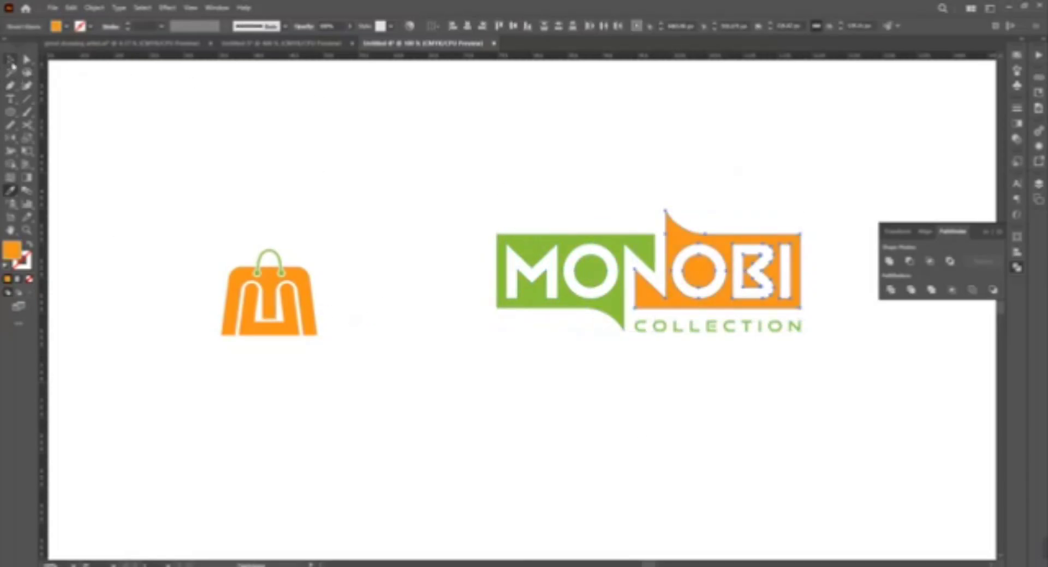
{"action": "key", "text": "v"}
{"action": "left_click", "coordinate": [339, 358]}
Sample the logo's green onto the bag's inner M shape with the Eyedropper
{"action": "left_click_drag", "start_coordinate": [498, 211], "coordinate": [840, 327]}
{"action": "left_click", "coordinate": [736, 398]}
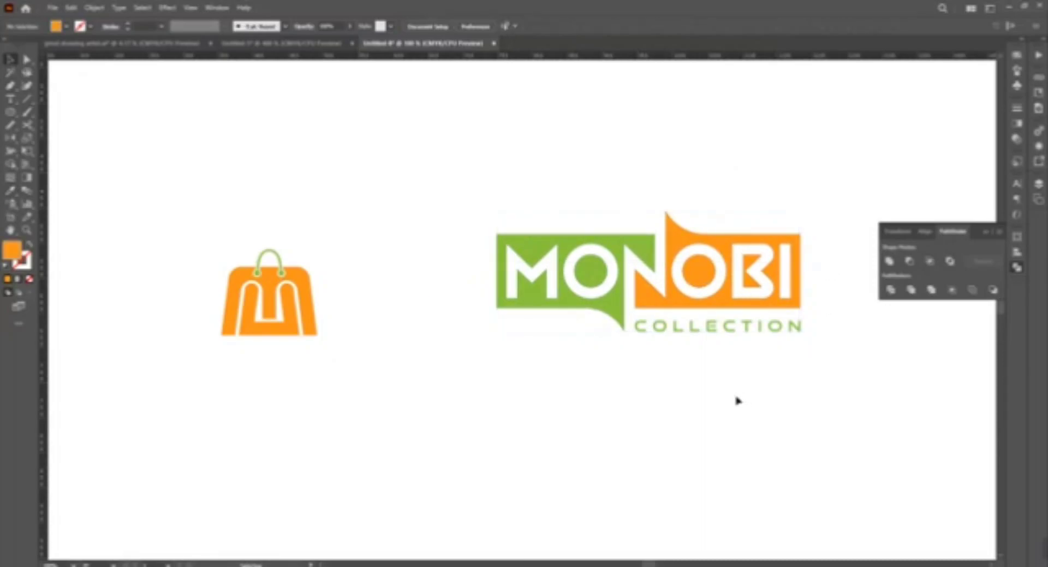
{"action": "left_click", "coordinate": [726, 327]}
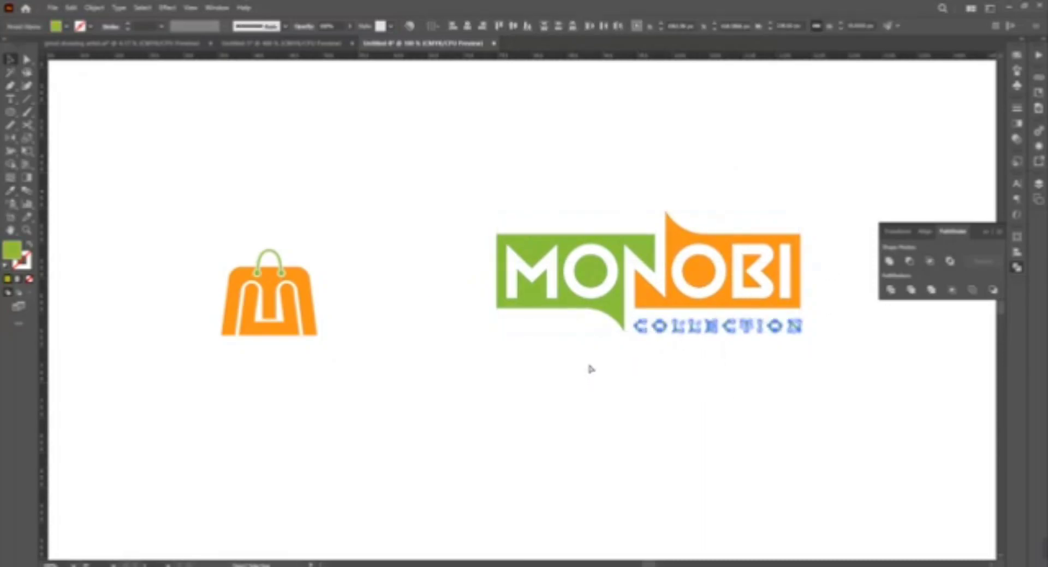
{"action": "left_click", "coordinate": [739, 325]}
{"action": "left_click", "coordinate": [259, 364]}
{"action": "left_click", "coordinate": [286, 330]}
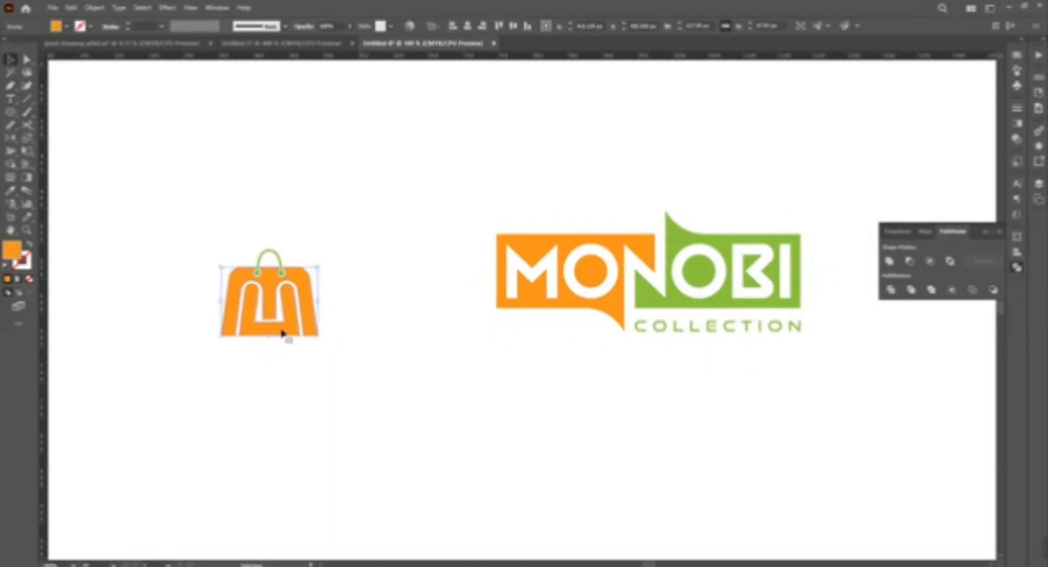
{"action": "key", "text": "i"}
{"action": "left_click", "coordinate": [674, 328]}
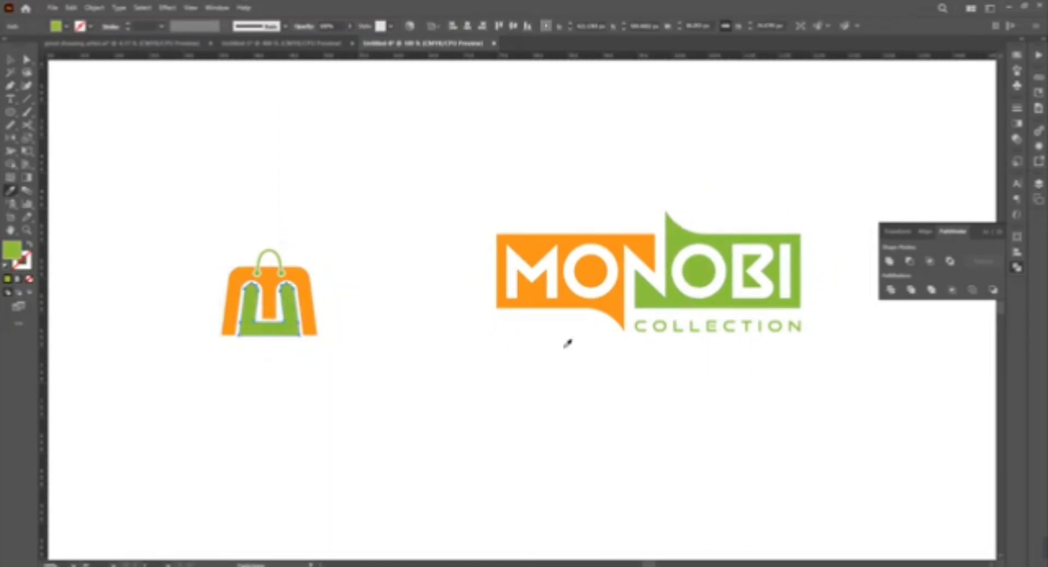
{"action": "key", "text": "v"}
{"action": "mouse_move", "coordinate": [94, 171]}
{"action": "left_mouse_down"}
{"action": "mouse_move", "coordinate": [336, 385]}
{"action": "mouse_move", "coordinate": [349, 355]}
{"action": "left_mouse_up"}
{"action": "left_click", "coordinate": [344, 354]}
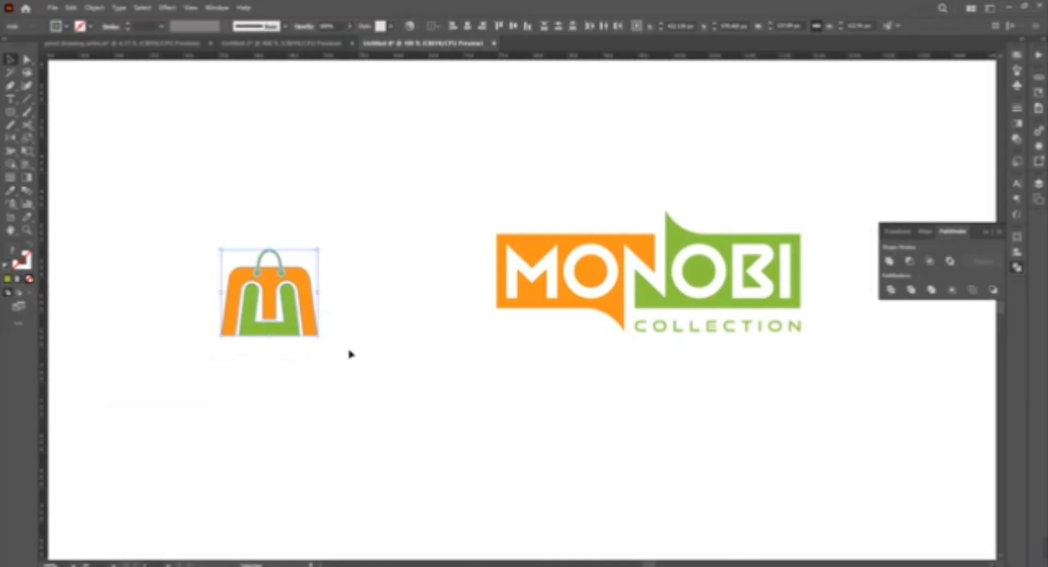
Zoom in on the bag and try moving an inner orange anchor point, then undo it
{"action": "key", "text": "ctrl+plus"}
{"action": "key", "text": "ctrl+plus"}
{"action": "left_click", "coordinate": [883, 421]}
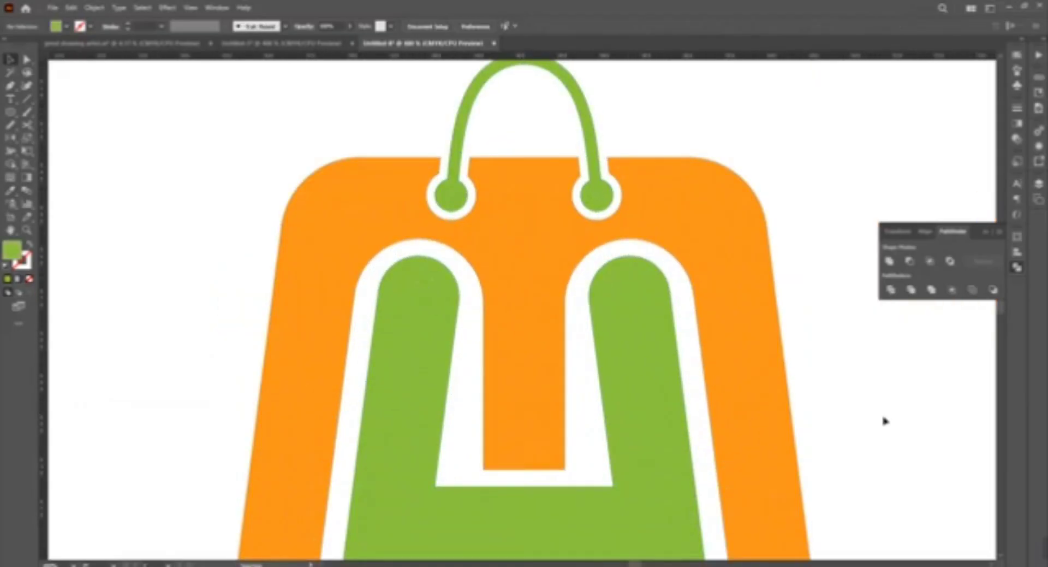
{"action": "key", "text": "ctrl+plus"}
{"action": "key", "text": "a"}
{"action": "left_click_drag", "start_coordinate": [484, 390], "coordinate": [464, 390]}
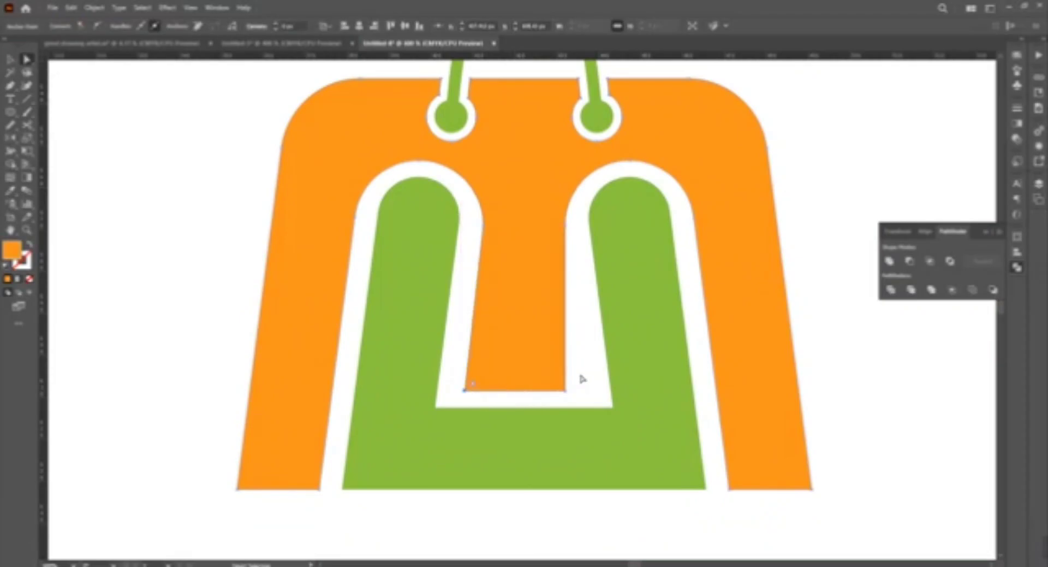
{"action": "left_click", "coordinate": [397, 316]}
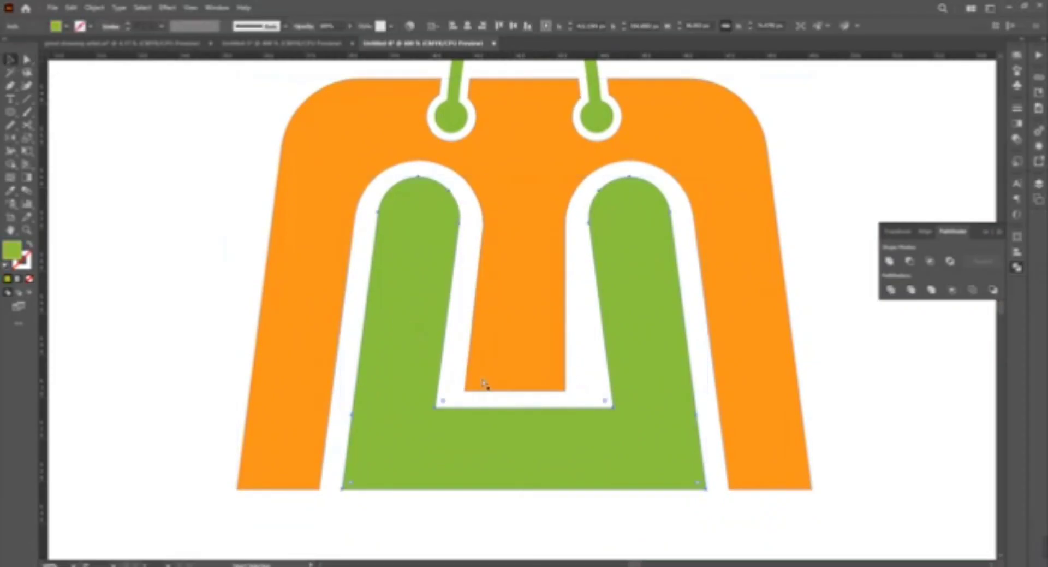
{"action": "key", "text": "ctrl+z"}
Offset the green inner shape's path by 5
{"action": "key", "text": "v"}
{"action": "left_click", "coordinate": [415, 339]}
{"action": "left_click", "coordinate": [94, 8]}
{"action": "left_click", "coordinate": [267, 314]}
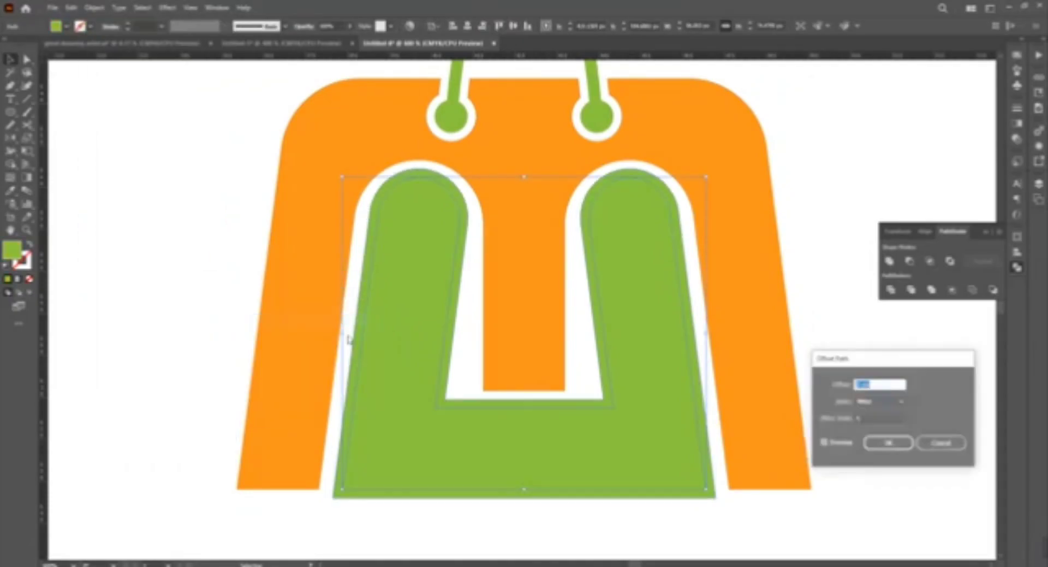
{"action": "type", "text": "5"}
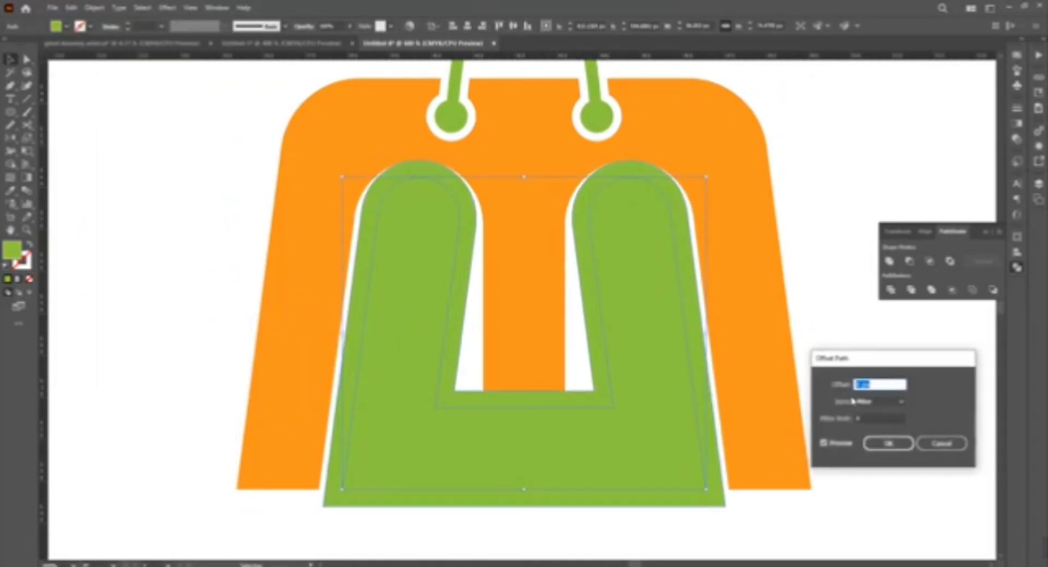
{"action": "left_click", "coordinate": [878, 443]}
{"action": "left_click", "coordinate": [846, 449]}
Nudge an inner orange corner point left and delete the enlarged green offset shape
{"action": "key", "text": "a"}
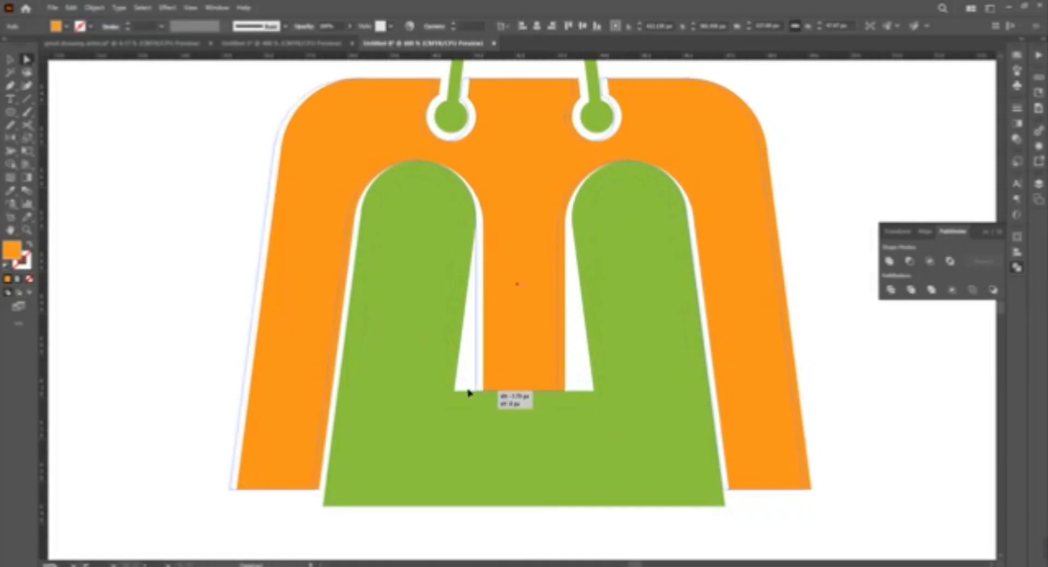
{"action": "left_click_drag", "start_coordinate": [483, 391], "coordinate": [463, 391]}
{"action": "key", "text": "v"}
{"action": "left_click", "coordinate": [704, 417]}
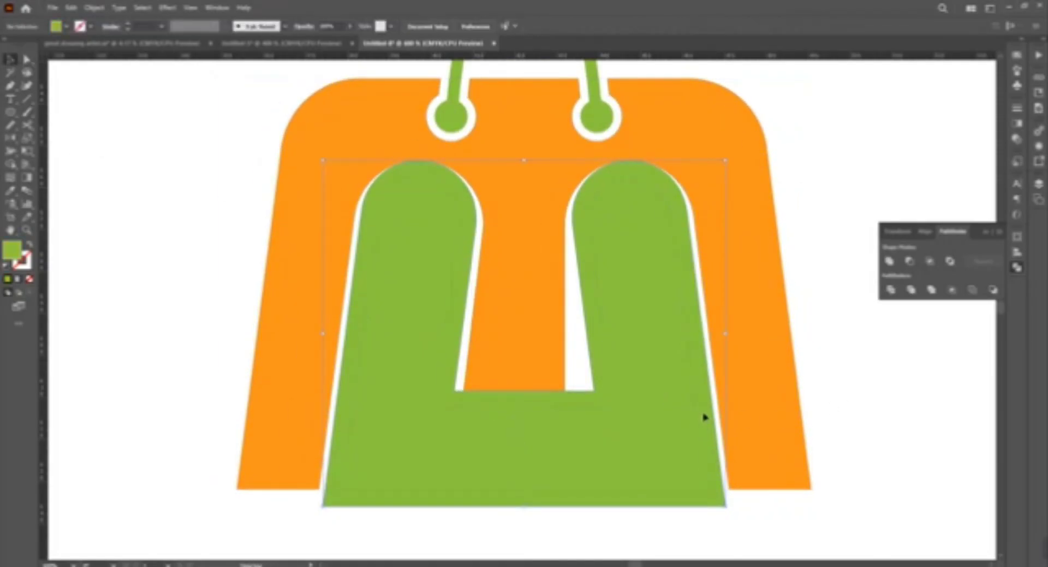
{"action": "key", "text": "Delete"}
Group the bag's shapes together
{"action": "left_click", "coordinate": [524, 342]}
{"action": "right_click", "coordinate": [524, 342]}
{"action": "left_click", "coordinate": [569, 186]}
{"action": "left_click", "coordinate": [826, 342]}
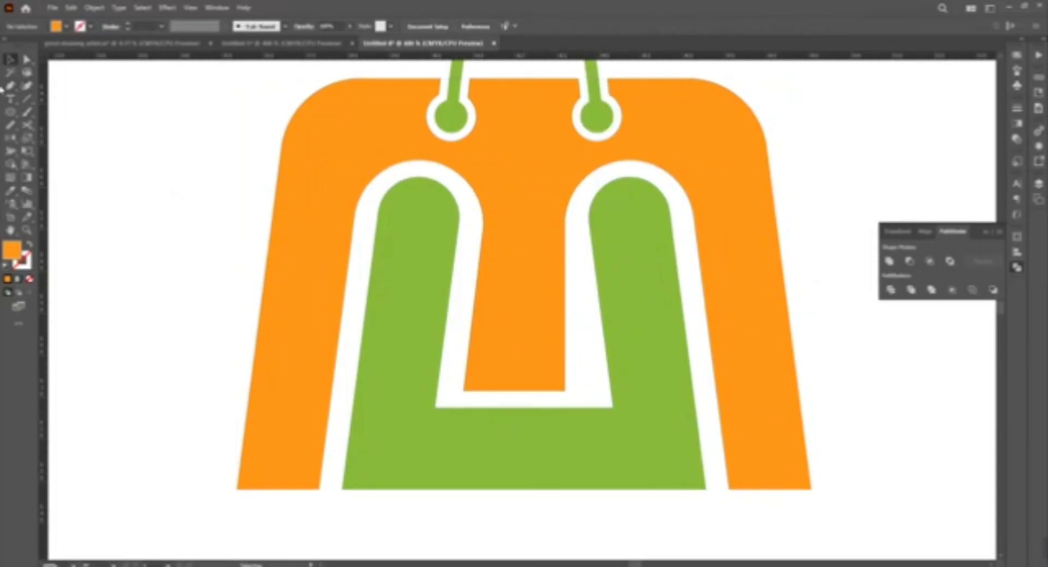
Draw a vertical Pen cut line from the bag's top centre down its middle
{"action": "key", "text": "p"}
{"action": "scroll", "coordinate": [529, 108], "scroll_direction": "up", "scroll_amount": 3}
{"action": "left_click", "coordinate": [529, 108]}
{"action": "scroll", "coordinate": [551, 328], "scroll_direction": "down", "scroll_amount": 2}
{"action": "left_click", "coordinate": [524, 528]}
Reflect a copy of the bag's left half to form its right side
{"action": "key", "text": "v"}
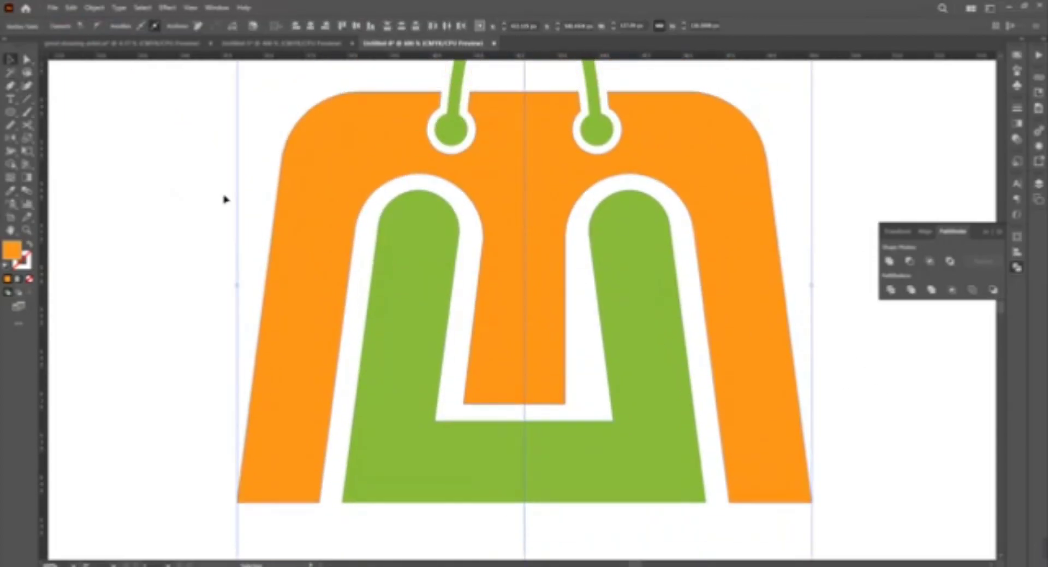
{"action": "left_click", "coordinate": [519, 357]}
{"action": "key", "text": "o"}
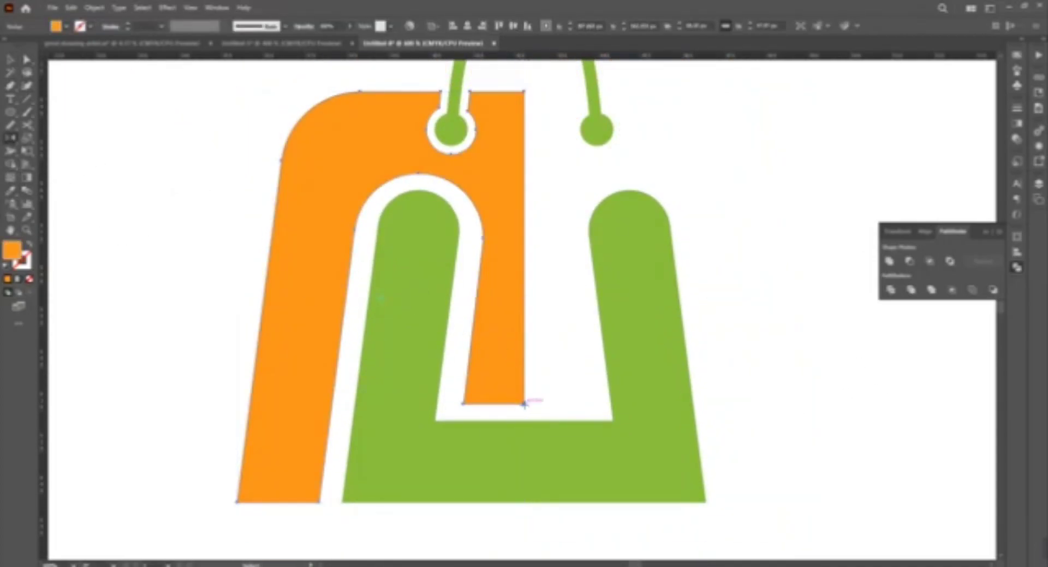
{"action": "left_click", "coordinate": [524, 404], "text": "alt"}
{"action": "key", "text": "v"}
{"action": "left_click", "coordinate": [584, 379]}
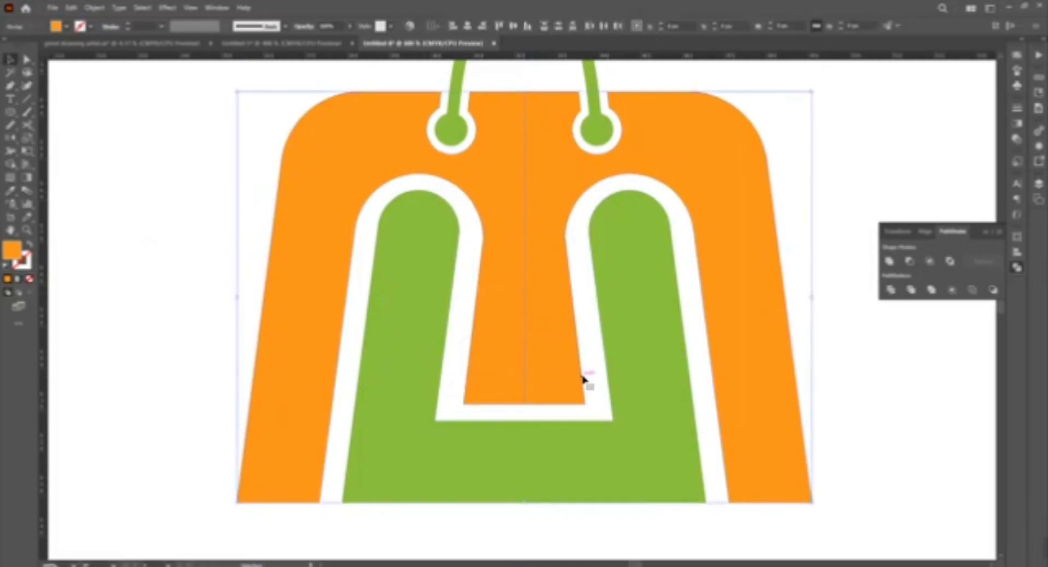
{"action": "left_click", "coordinate": [865, 346]}
{"action": "key", "text": "ctrl+minus"}
{"action": "key", "text": "ctrl+a"}
{"action": "scroll", "coordinate": [751, 367], "scroll_direction": "right", "scroll_amount": 5}
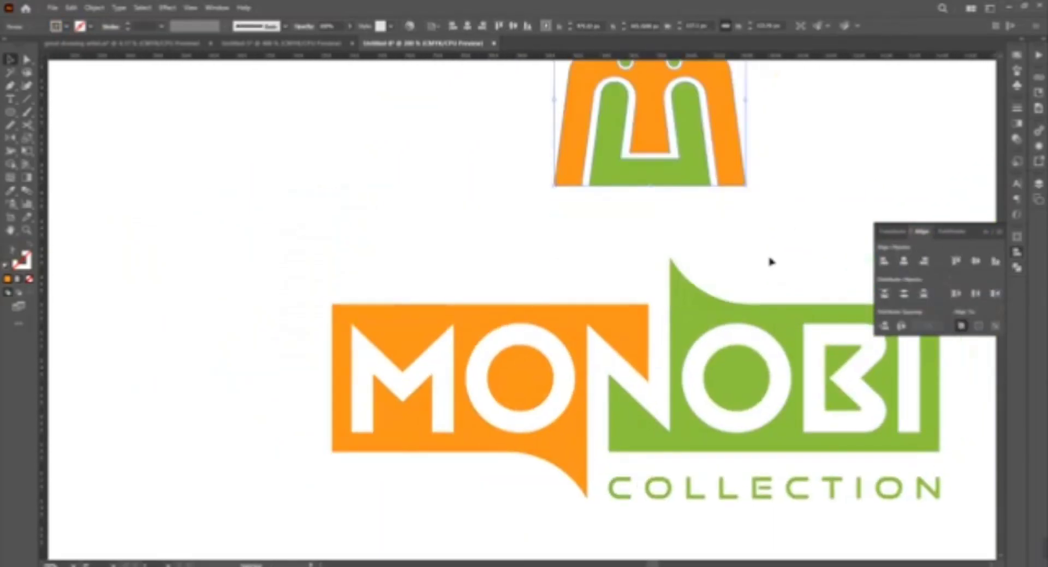
Move the bag icon above the MONOBI wordmark
{"action": "left_click_drag", "start_coordinate": [705, 137], "coordinate": [777, 284]}
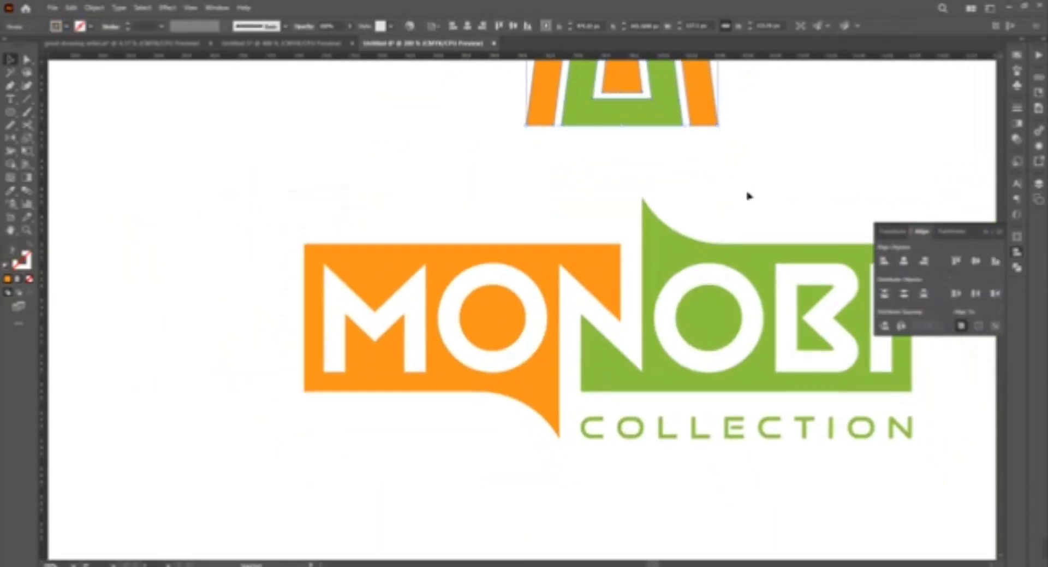
{"action": "key", "text": "ctrl+0"}
{"action": "left_click", "coordinate": [673, 285]}
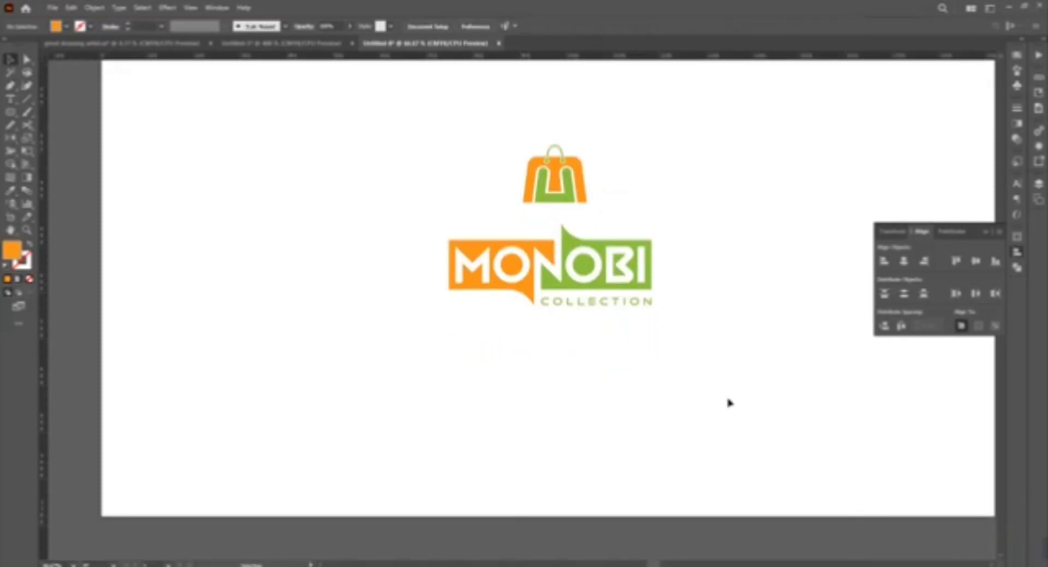
Add a Bengali text line using the Avro keyboard's Bijoy Classic layout
{"action": "key", "text": "t"}
{"action": "left_click", "coordinate": [349, 174]}
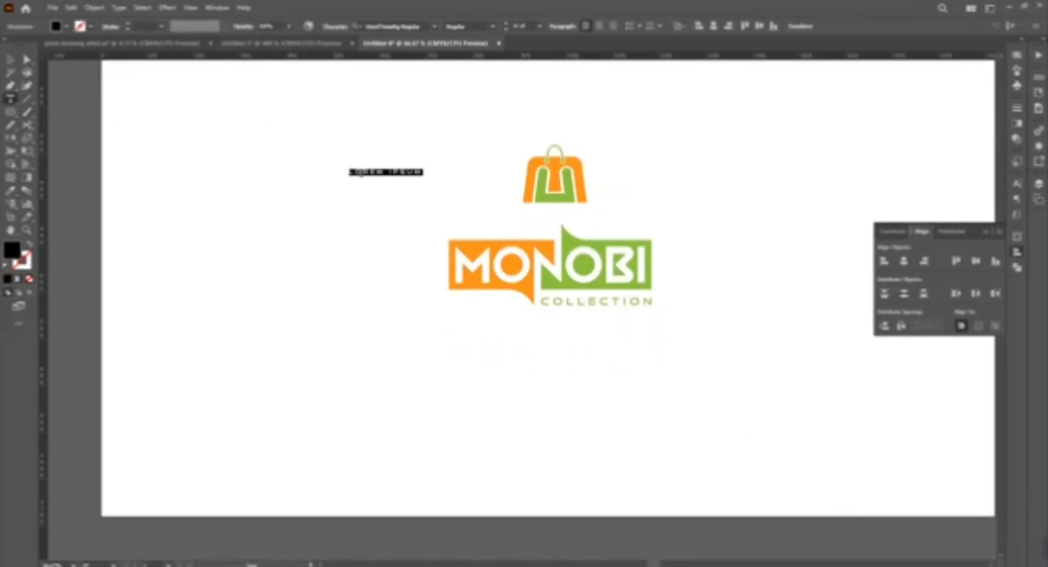
{"action": "left_click", "coordinate": [393, 26]}
{"action": "type", "text": "MO"}
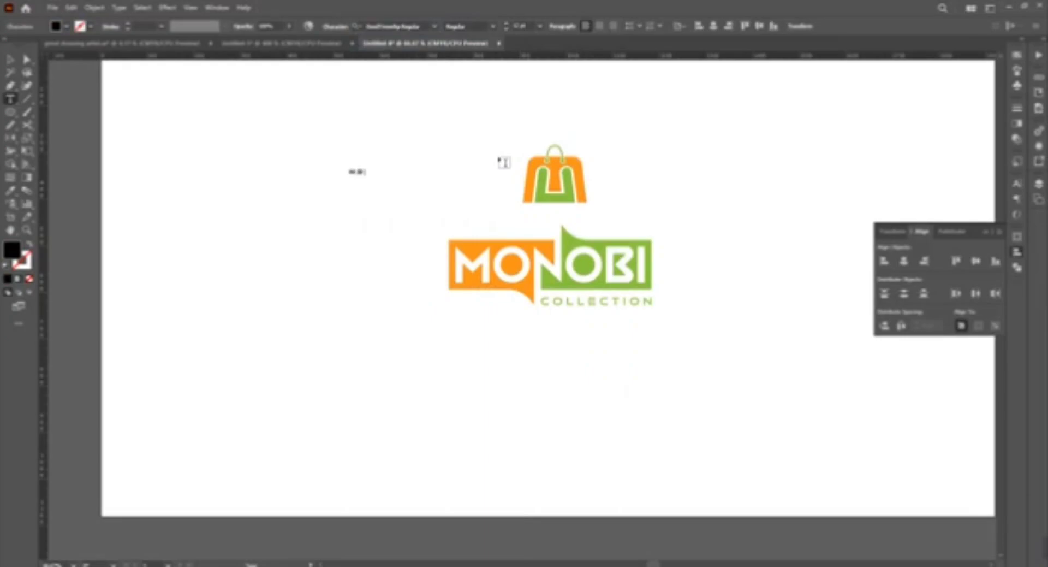
{"action": "key", "text": "super"}
{"action": "key", "text": "Return"}
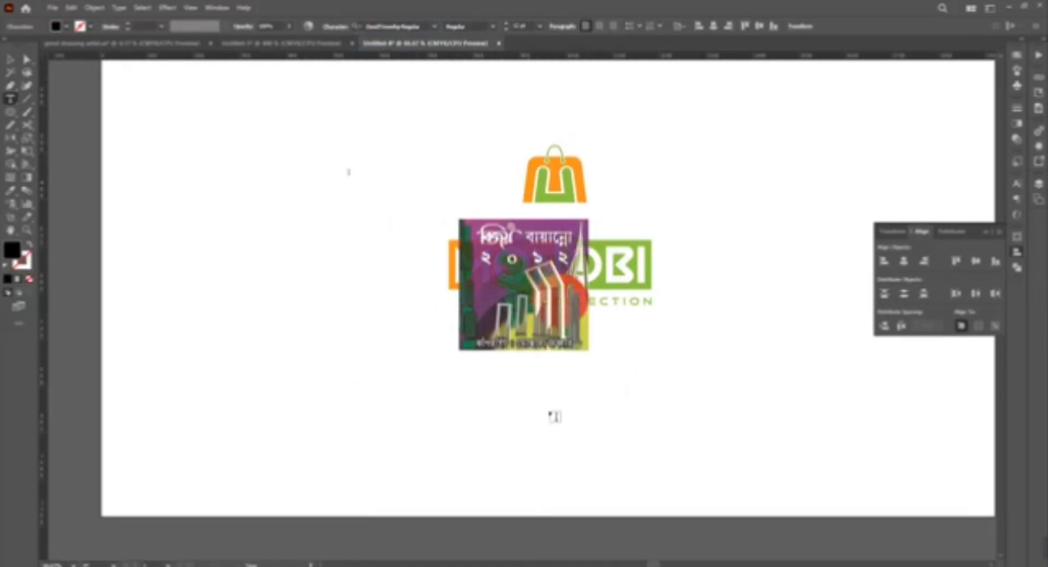
{"action": "left_click", "coordinate": [234, 7]}
{"action": "left_click", "coordinate": [225, 27]}
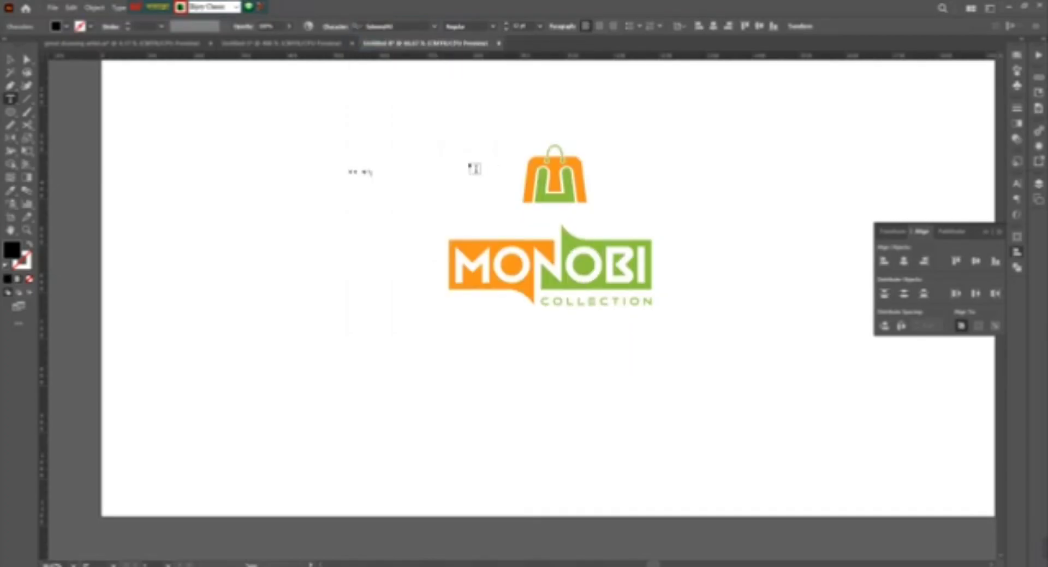
{"action": "key", "text": "Escape"}
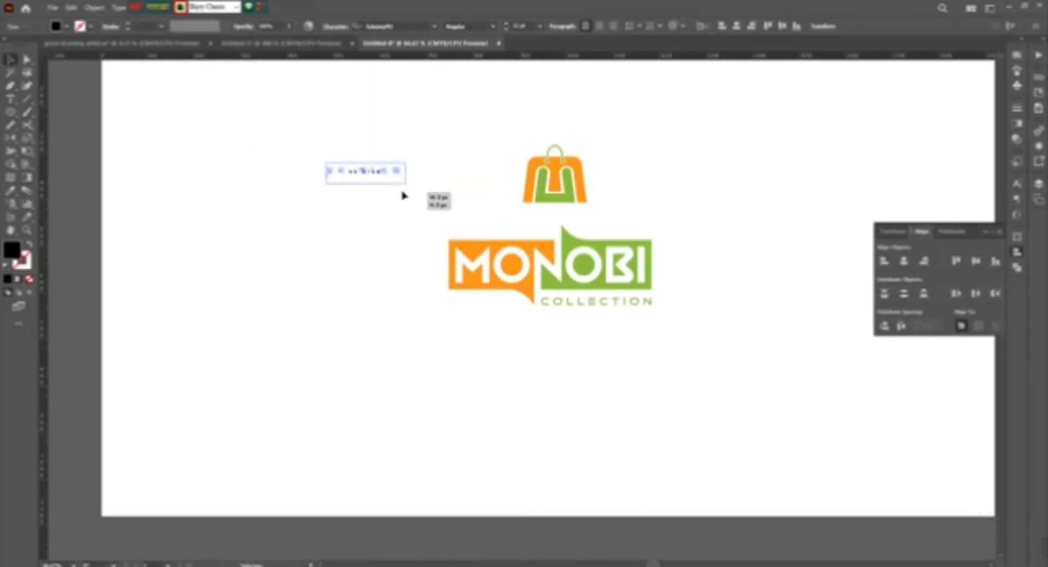
Place the Bengali text above MONOBI, adjust its tracking, and delete the bag's green inner shape
{"action": "left_click_drag", "start_coordinate": [366, 171], "coordinate": [470, 230]}
{"action": "key", "text": "ctrl+plus"}
{"action": "key", "text": "ctrl+plus"}
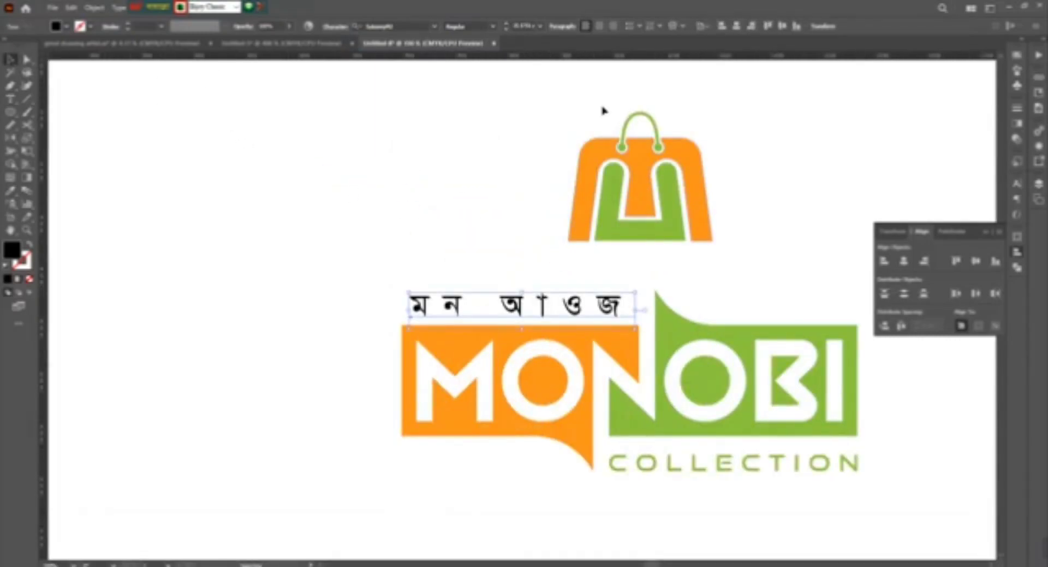
{"action": "left_click", "coordinate": [434, 25]}
{"action": "left_click", "coordinate": [349, 57]}
{"action": "left_click", "coordinate": [335, 25]}
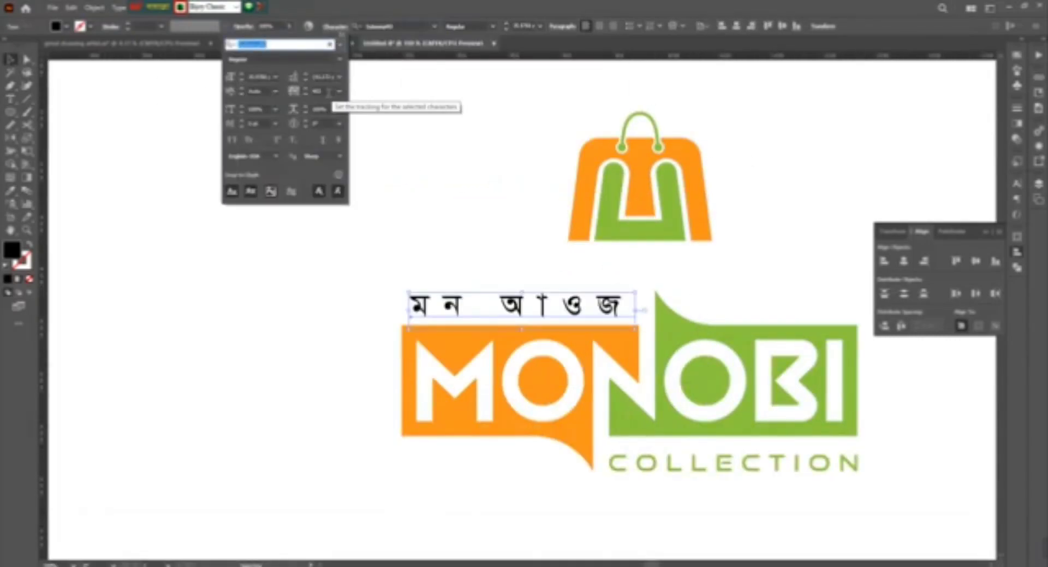
{"action": "left_click", "coordinate": [321, 91]}
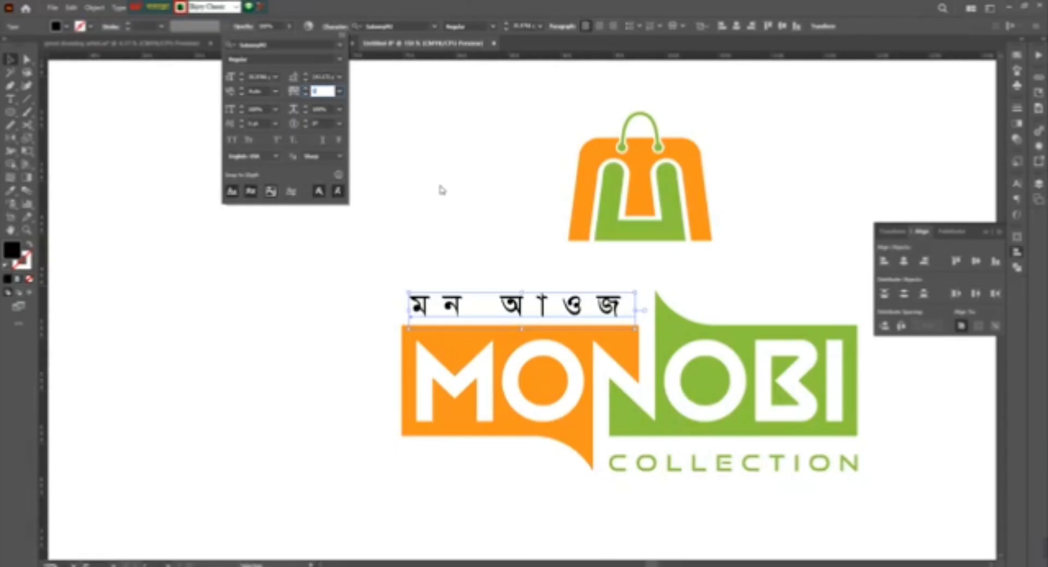
{"action": "key", "text": "Return"}
{"action": "left_click", "coordinate": [678, 236]}
{"action": "key", "text": "Delete"}
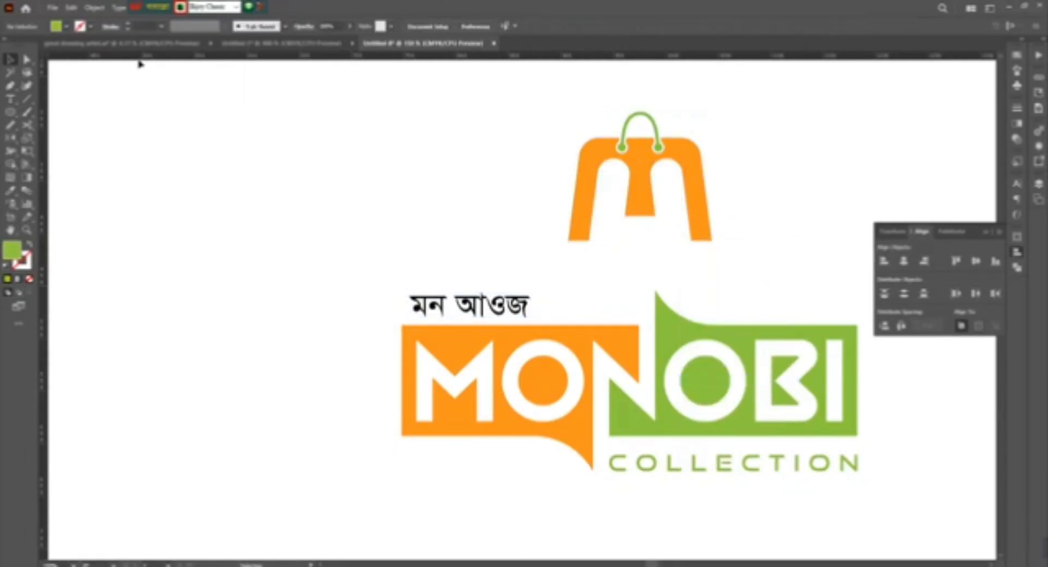
Merge the bag's hollow interior into one shape with the Shape Builder
{"action": "left_click_drag", "start_coordinate": [690, 243], "coordinate": [262, 62]}
{"action": "key", "text": "shift+m"}
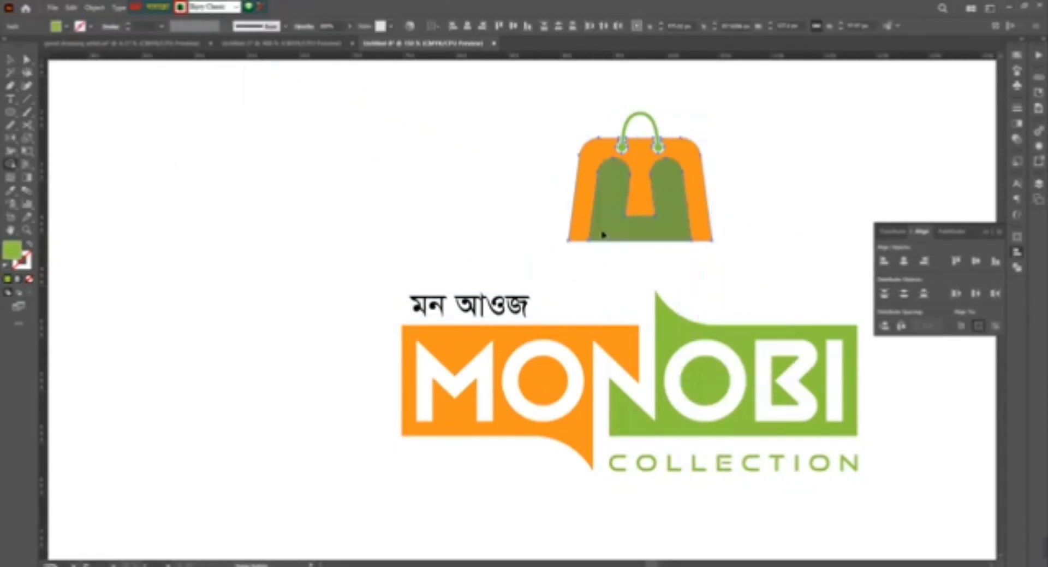
{"action": "left_click", "coordinate": [602, 235]}
{"action": "key", "text": "n"}
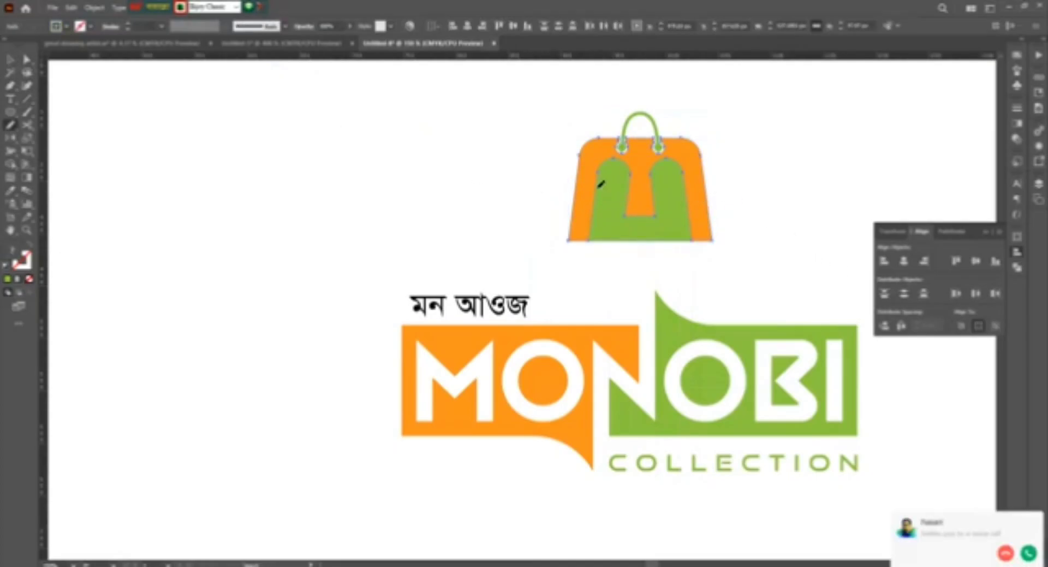
{"action": "key", "text": "i"}
{"action": "key", "text": "v"}
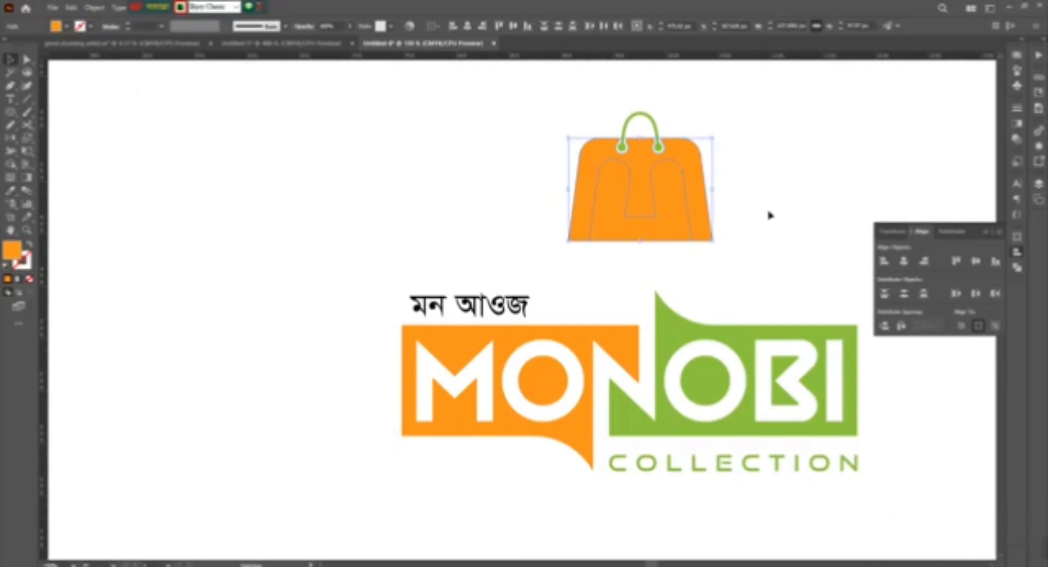
Paste a copy of the U path in front and apply Offset Path to it
{"action": "key", "text": "shift+ctrl+F9"}
{"action": "left_click", "coordinate": [794, 237]}
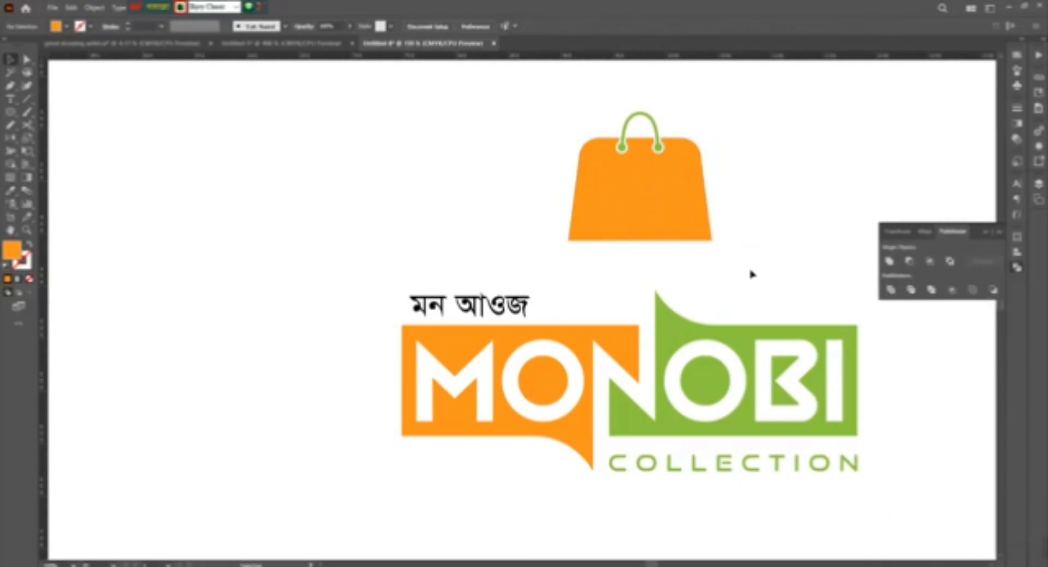
{"action": "key", "text": "ctrl+v"}
{"action": "key", "text": "ctrl+z"}
{"action": "key", "text": "ctrl+f"}
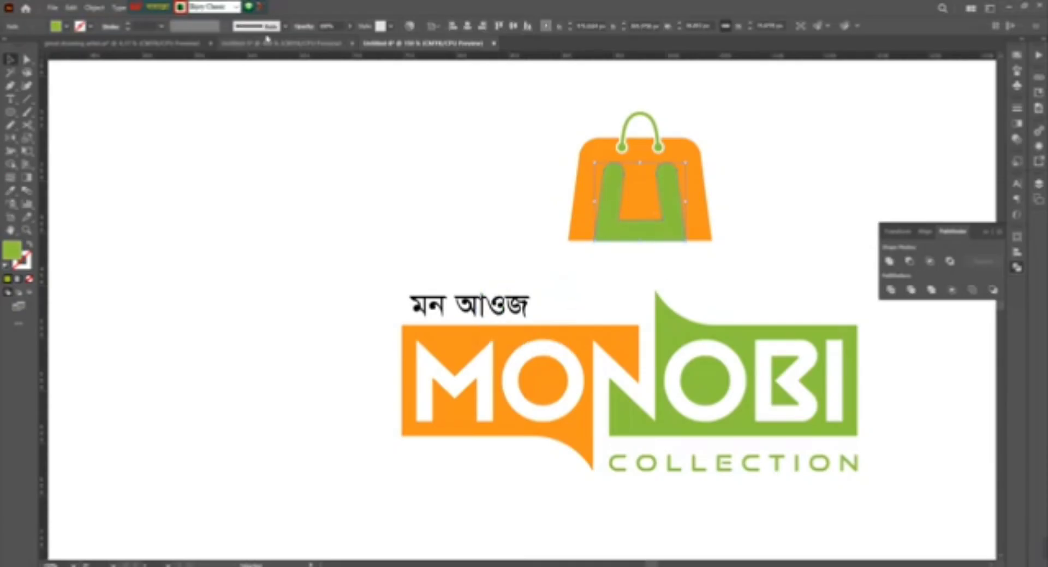
{"action": "left_click", "coordinate": [94, 7]}
{"action": "left_click", "coordinate": [273, 321]}
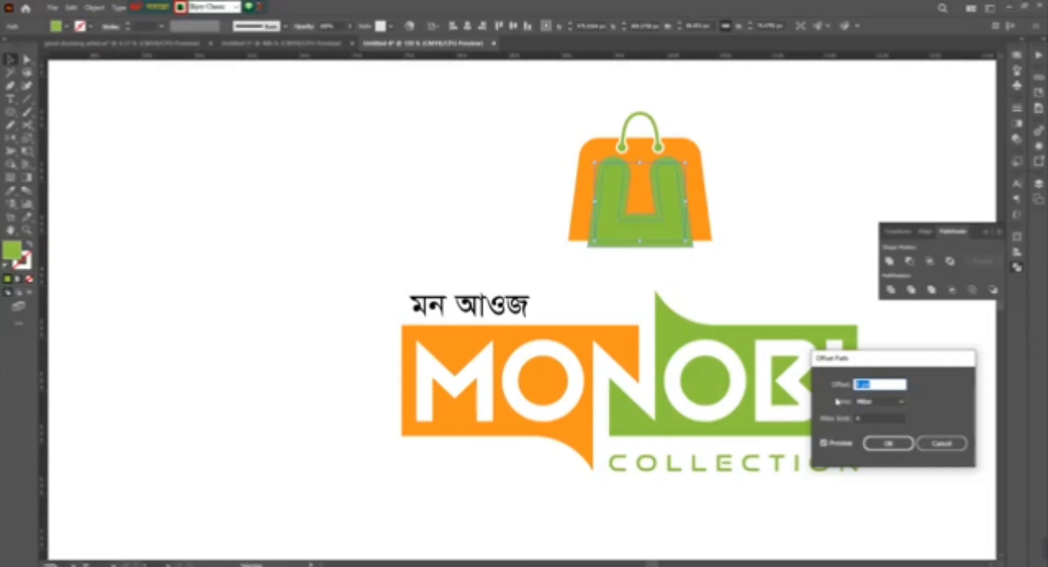
{"action": "left_click", "coordinate": [888, 443]}
Select the whole bag, then select the Bengali tagline and open its font list
{"action": "left_click", "coordinate": [705, 234]}
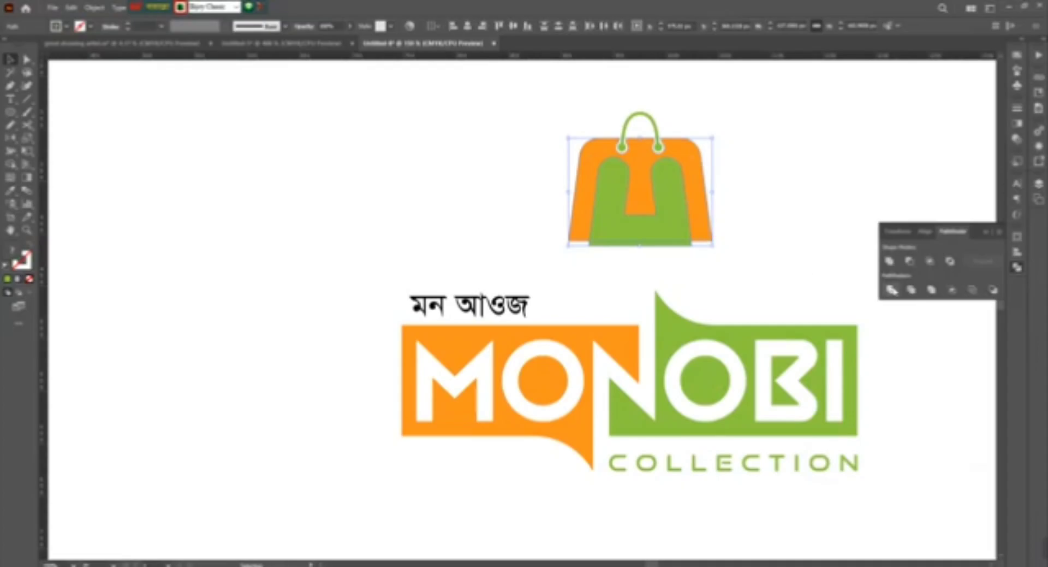
{"action": "left_click_drag", "start_coordinate": [750, 109], "coordinate": [523, 272]}
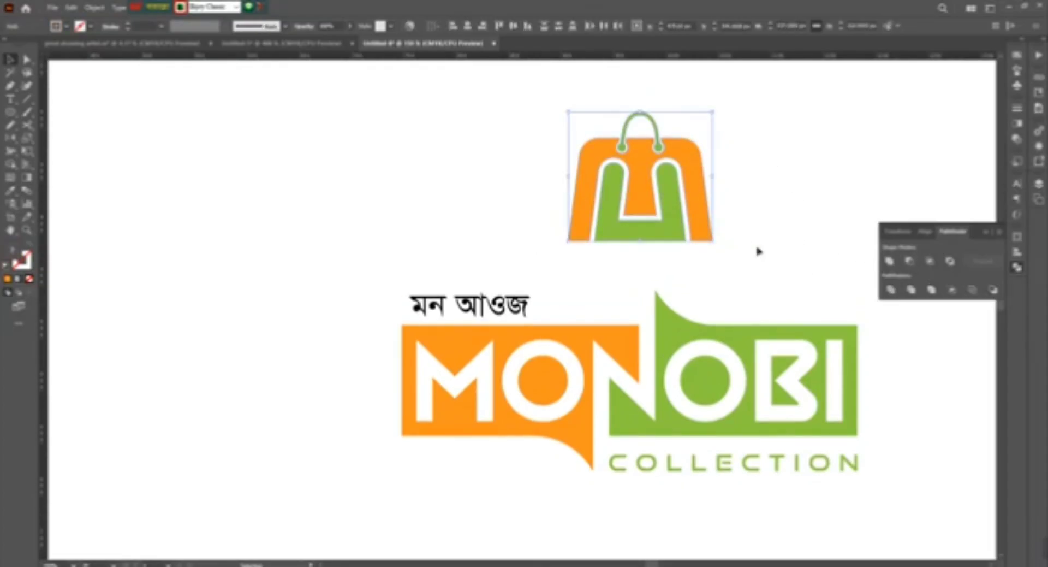
{"action": "scroll", "coordinate": [758, 251], "scroll_direction": "down", "scroll_amount": 3}
{"action": "left_click", "coordinate": [469, 213]}
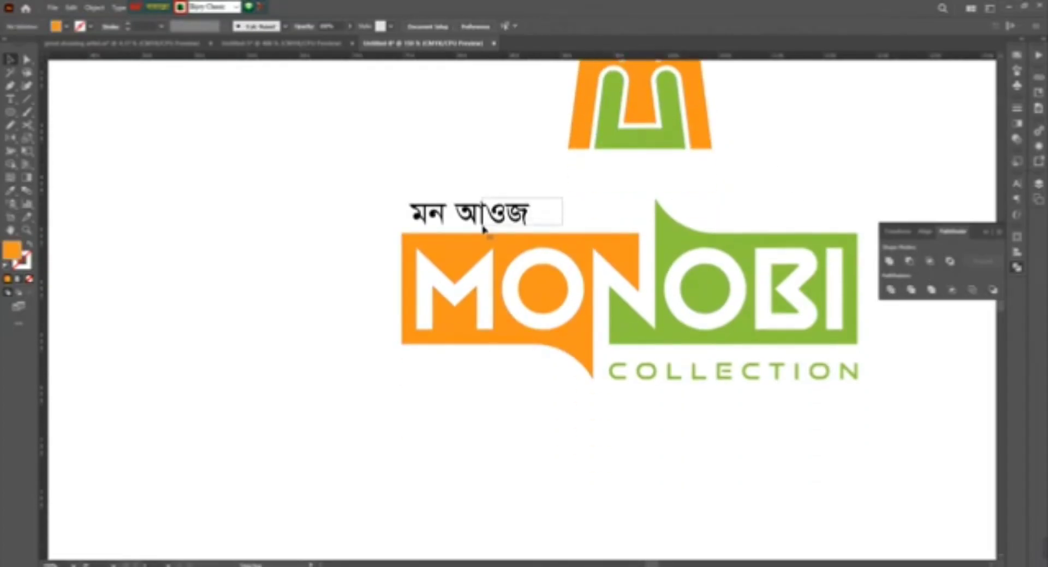
{"action": "left_click", "coordinate": [435, 27]}
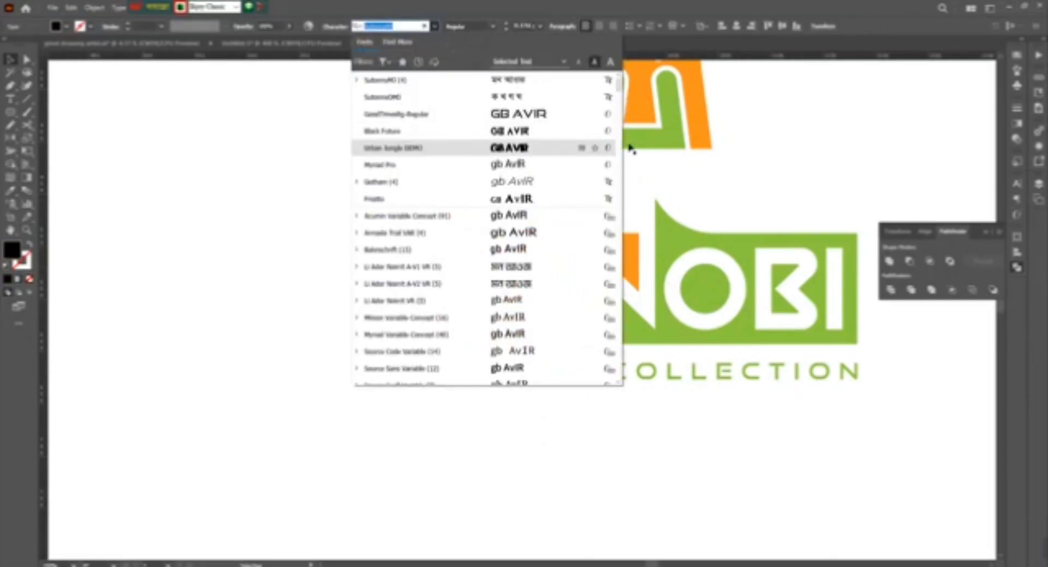
{"action": "scroll", "coordinate": [627, 164], "scroll_direction": "down", "scroll_amount": 5}
{"action": "scroll", "coordinate": [716, 348], "scroll_direction": "up", "scroll_amount": 5}
{"action": "left_click_drag", "start_coordinate": [710, 425], "coordinate": [501, 315]}
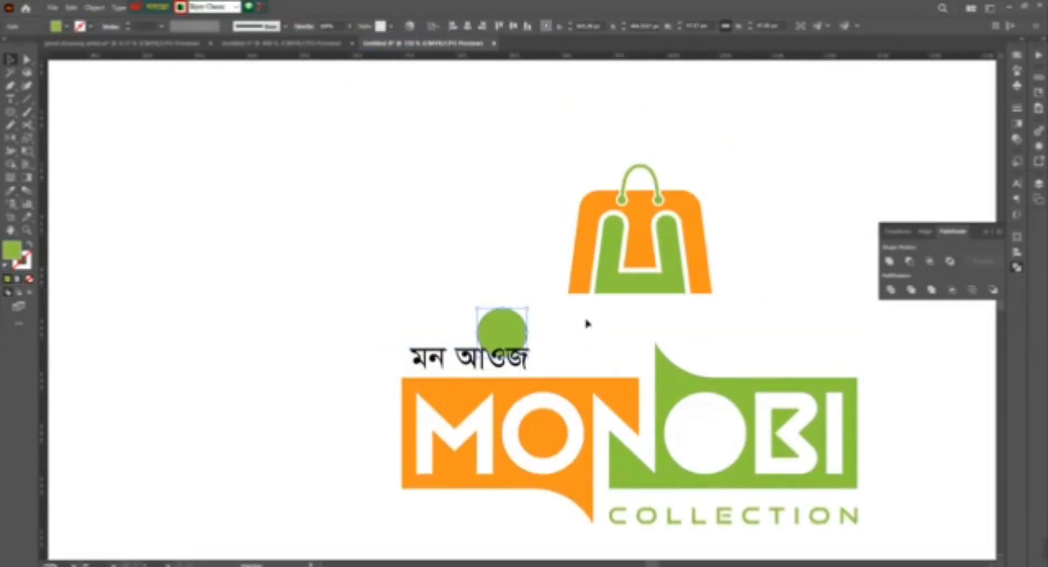
{"action": "key", "text": "ctrl+z"}
{"action": "scroll", "coordinate": [486, 324], "scroll_direction": "right", "scroll_amount": 5}
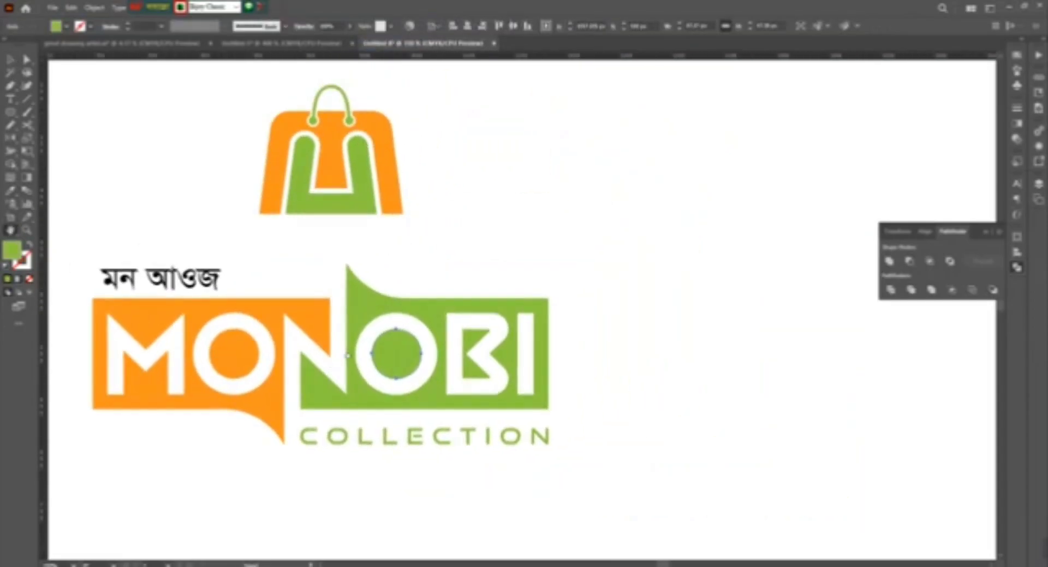
Browse the Li ANSI Bengali fonts, previewing each on the tagline above MONOBI
{"action": "left_click", "coordinate": [196, 275]}
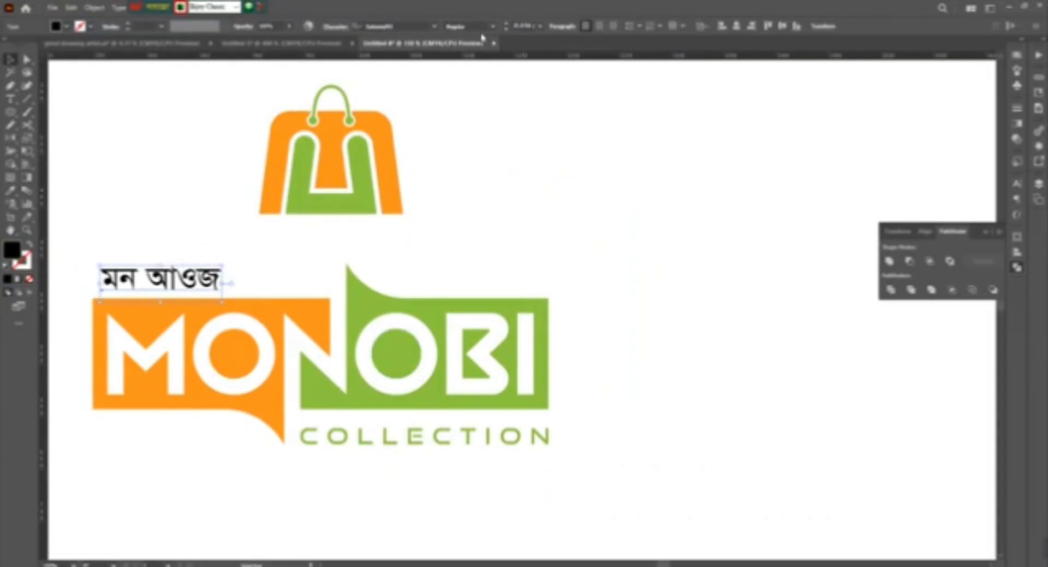
{"action": "left_click", "coordinate": [435, 25]}
{"action": "left_click_drag", "start_coordinate": [617, 92], "coordinate": [616, 246]}
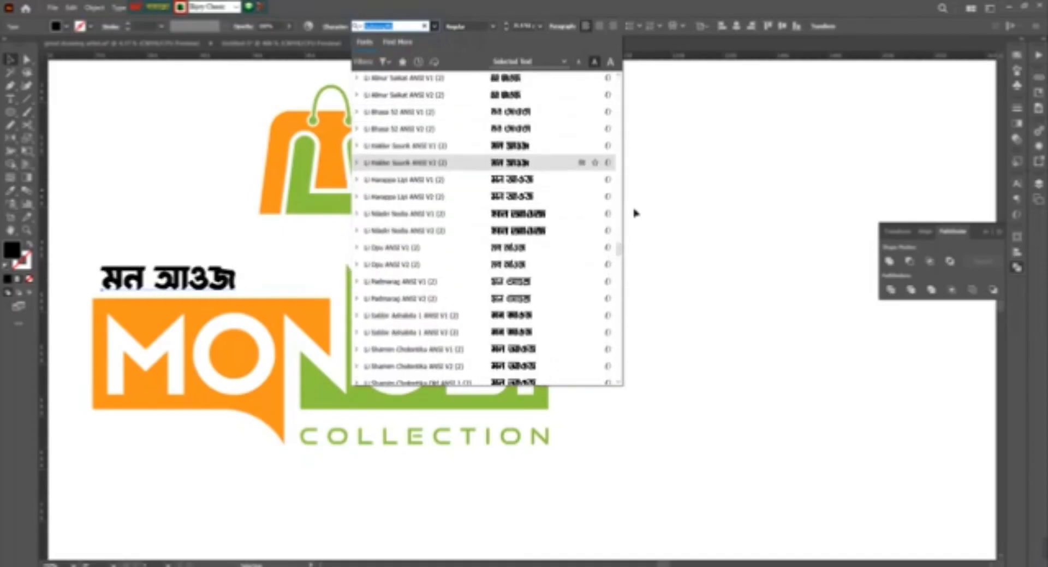
{"action": "left_click_drag", "start_coordinate": [617, 243], "coordinate": [619, 248]}
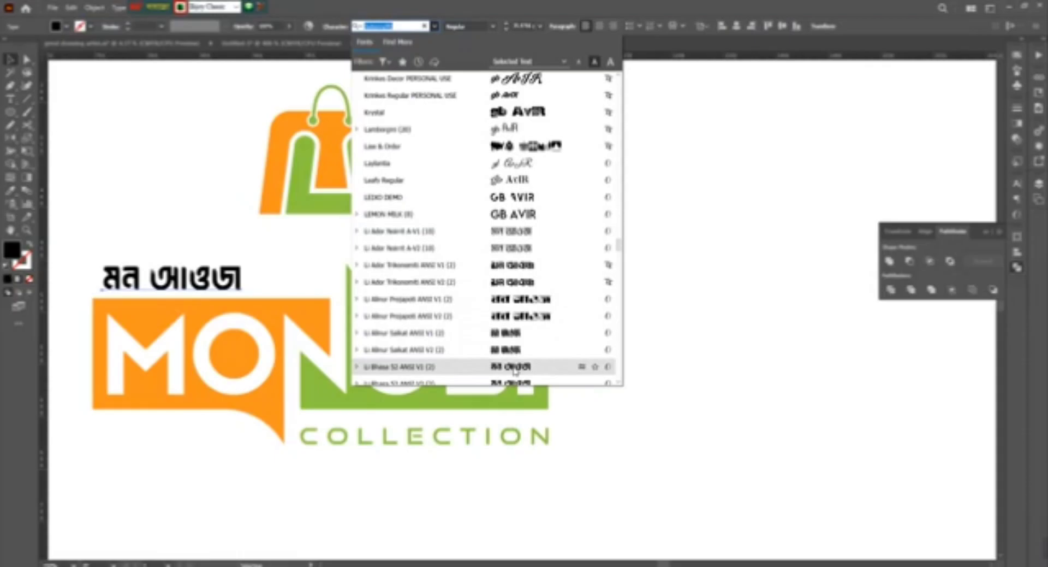
{"action": "scroll", "coordinate": [516, 368], "scroll_direction": "down", "scroll_amount": 2}
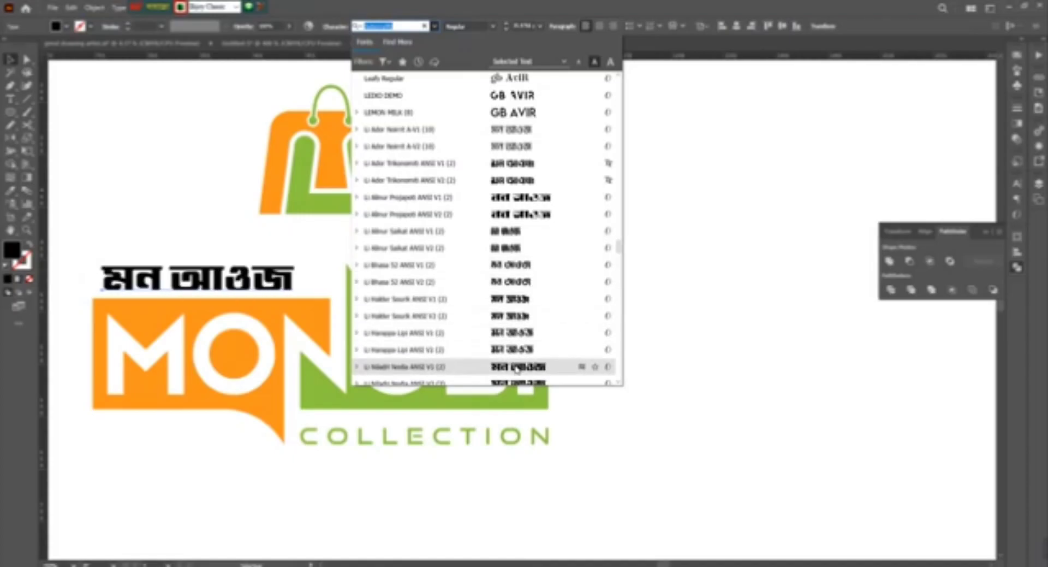
{"action": "scroll", "coordinate": [522, 373], "scroll_direction": "down", "scroll_amount": 2}
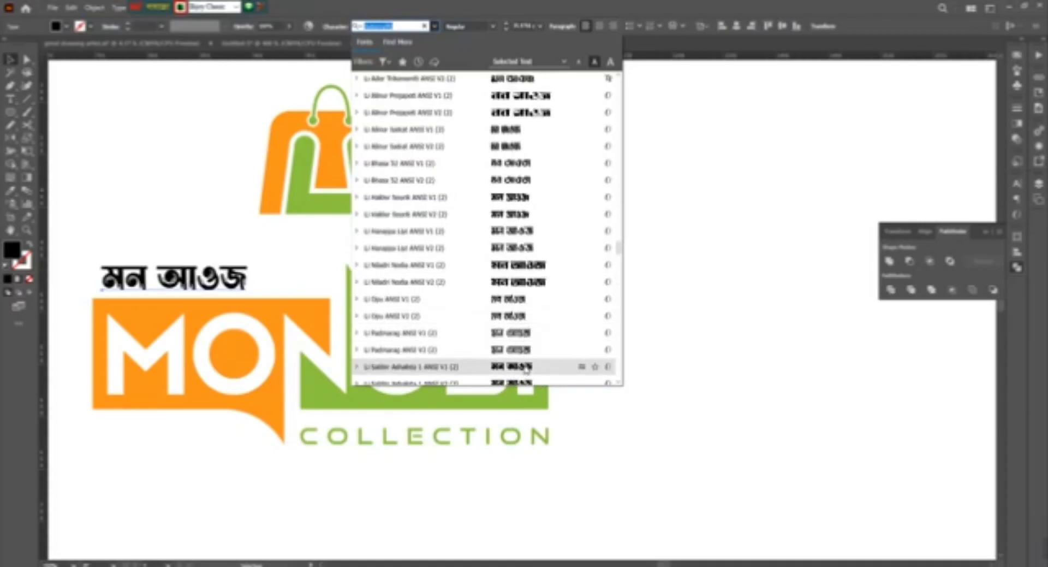
{"action": "scroll", "coordinate": [526, 369], "scroll_direction": "down", "scroll_amount": 3}
{"action": "scroll", "coordinate": [525, 368], "scroll_direction": "down", "scroll_amount": 3}
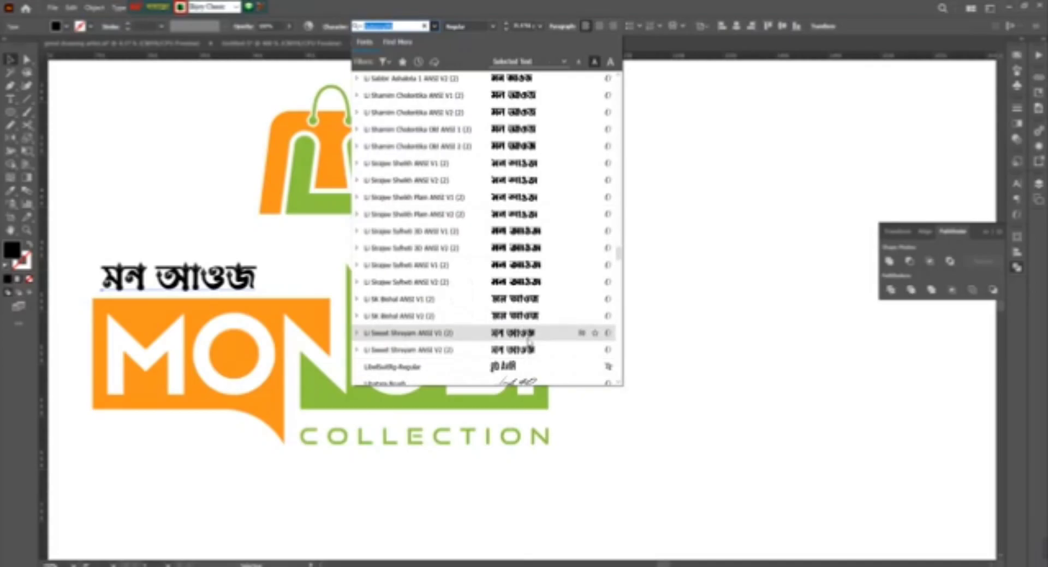
{"action": "scroll", "coordinate": [528, 341], "scroll_direction": "down", "scroll_amount": 1}
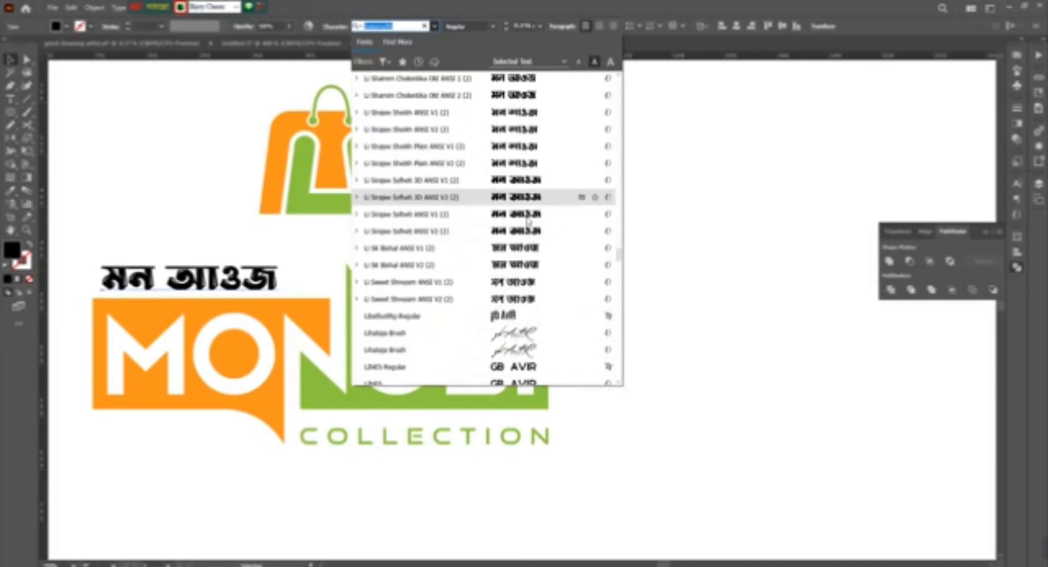
{"action": "scroll", "coordinate": [528, 221], "scroll_direction": "up", "scroll_amount": 1}
{"action": "scroll", "coordinate": [527, 235], "scroll_direction": "up", "scroll_amount": 3}
{"action": "scroll", "coordinate": [528, 245], "scroll_direction": "up", "scroll_amount": 3}
{"action": "scroll", "coordinate": [529, 258], "scroll_direction": "up", "scroll_amount": 3}
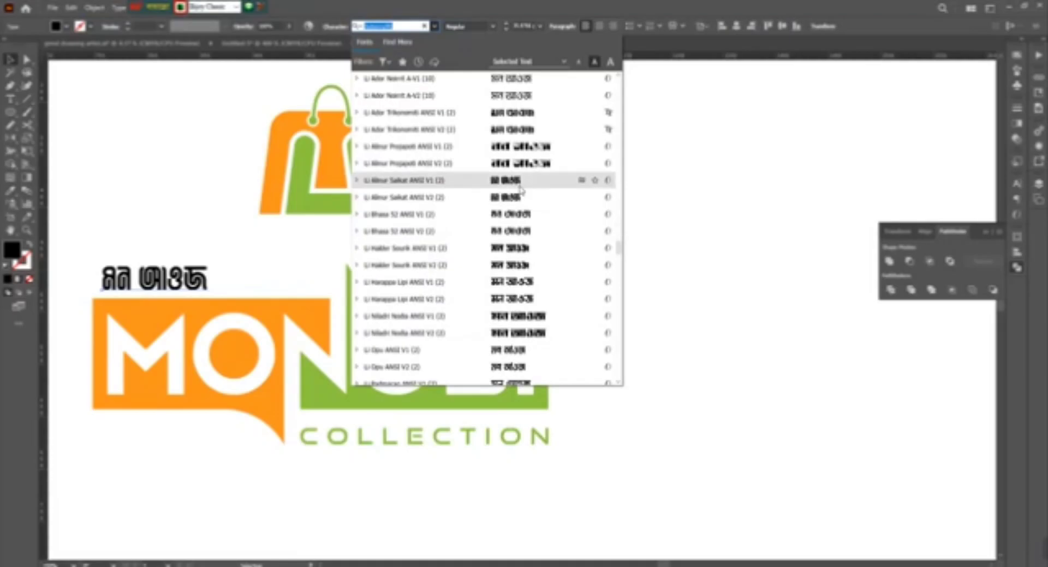
{"action": "scroll", "coordinate": [520, 189], "scroll_direction": "up", "scroll_amount": 1}
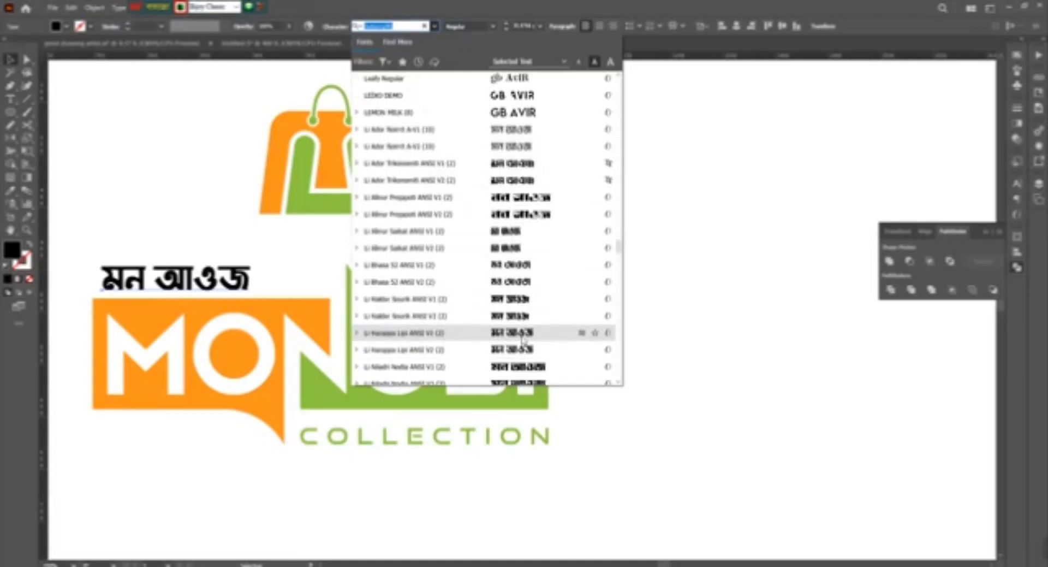
{"action": "scroll", "coordinate": [528, 305], "scroll_direction": "down", "scroll_amount": 2}
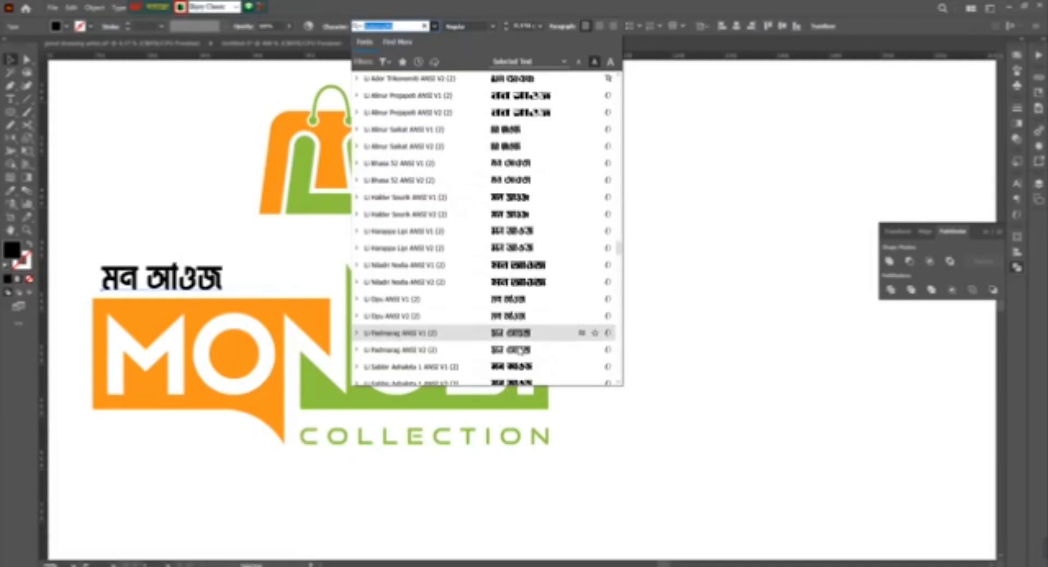
Set the Bengali tagline's font to Li Bhasa S2 ANSI V2
{"action": "left_click", "coordinate": [518, 373]}
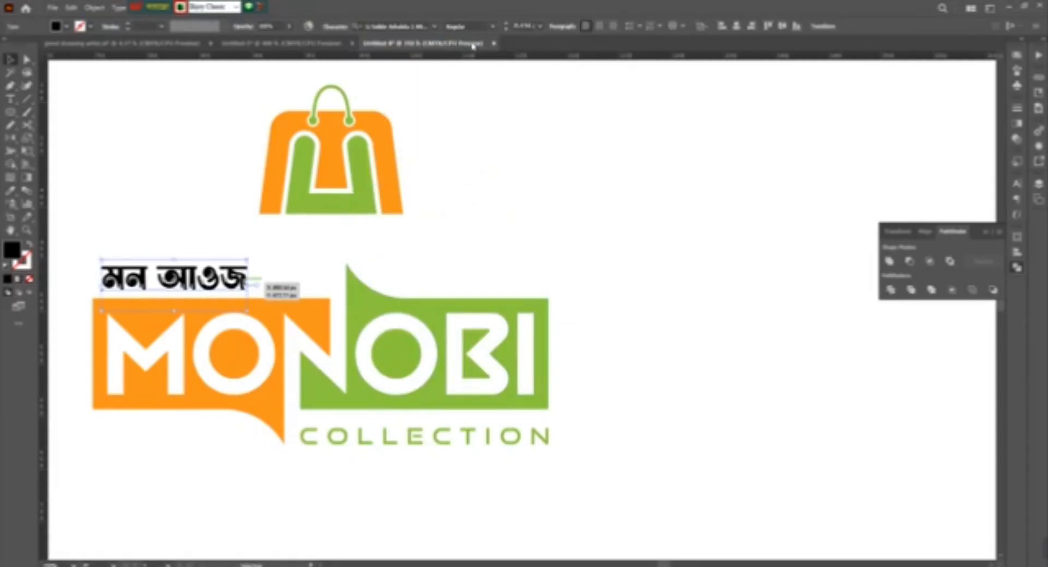
{"action": "left_click", "coordinate": [434, 26]}
{"action": "scroll", "coordinate": [619, 256], "scroll_direction": "up", "scroll_amount": 3}
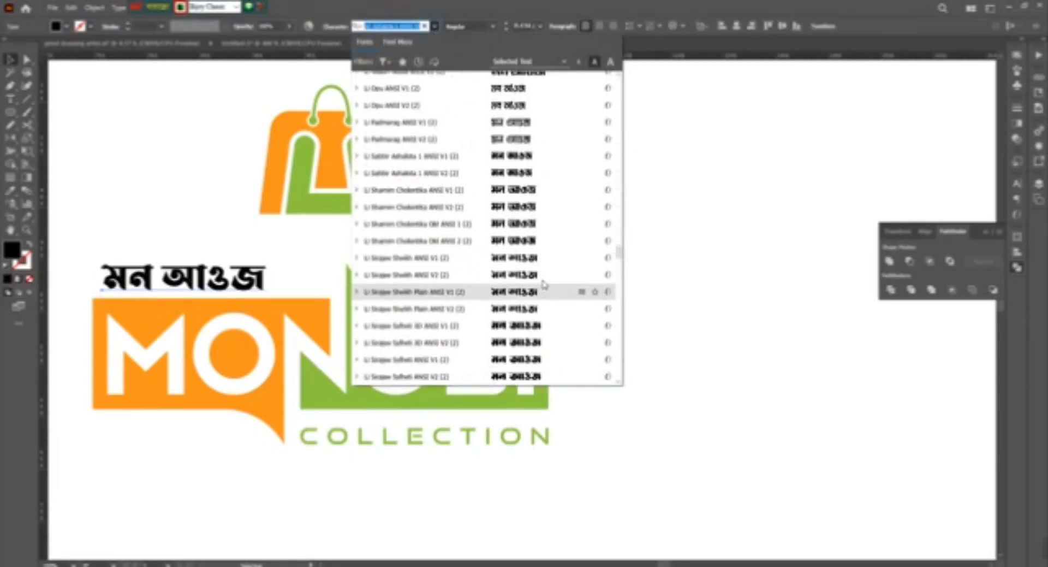
{"action": "scroll", "coordinate": [539, 160], "scroll_direction": "up", "scroll_amount": 1}
{"action": "scroll", "coordinate": [538, 160], "scroll_direction": "up", "scroll_amount": 3}
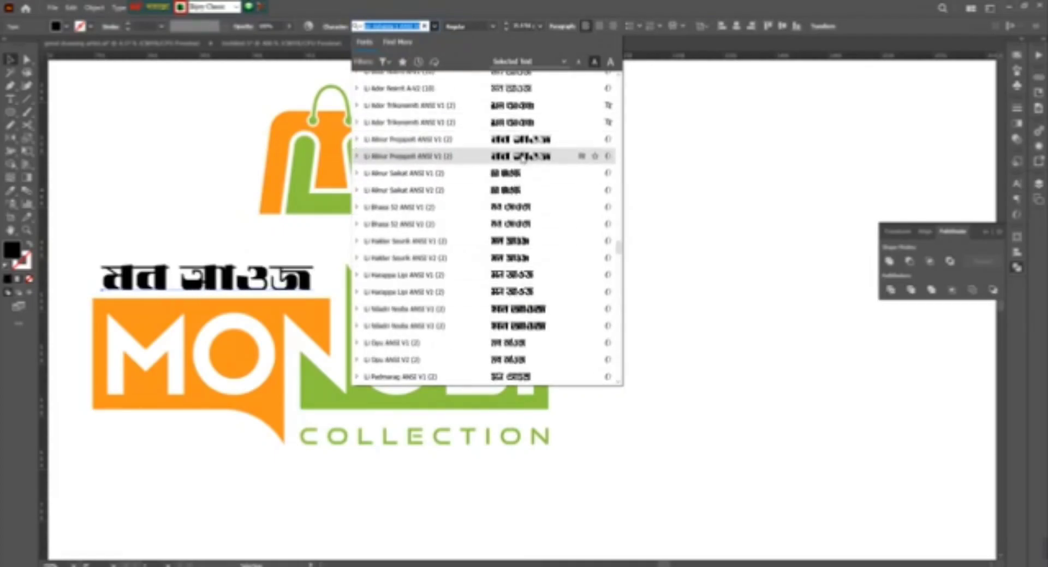
{"action": "left_click", "coordinate": [518, 226]}
Widen the tagline's letter spacing and nudge it left and up over MONOBI
{"action": "left_click", "coordinate": [335, 26]}
{"action": "left_click", "coordinate": [322, 91]}
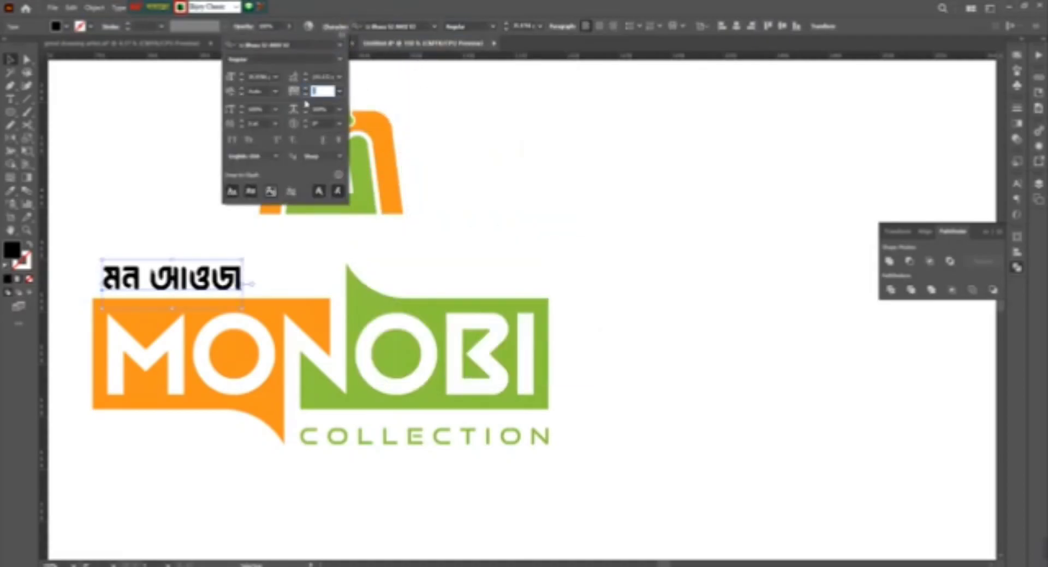
{"action": "type", "text": "100"}
{"action": "key", "text": "Return"}
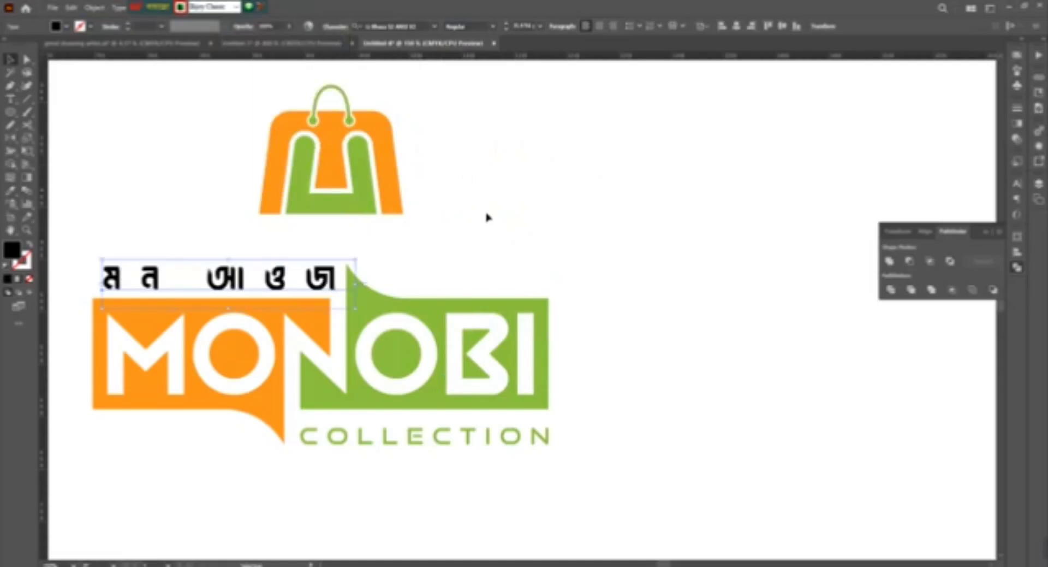
{"action": "key", "text": "Left"}
{"action": "key", "text": "Left"}
{"action": "key", "text": "Left"}
{"action": "key", "text": "Up"}
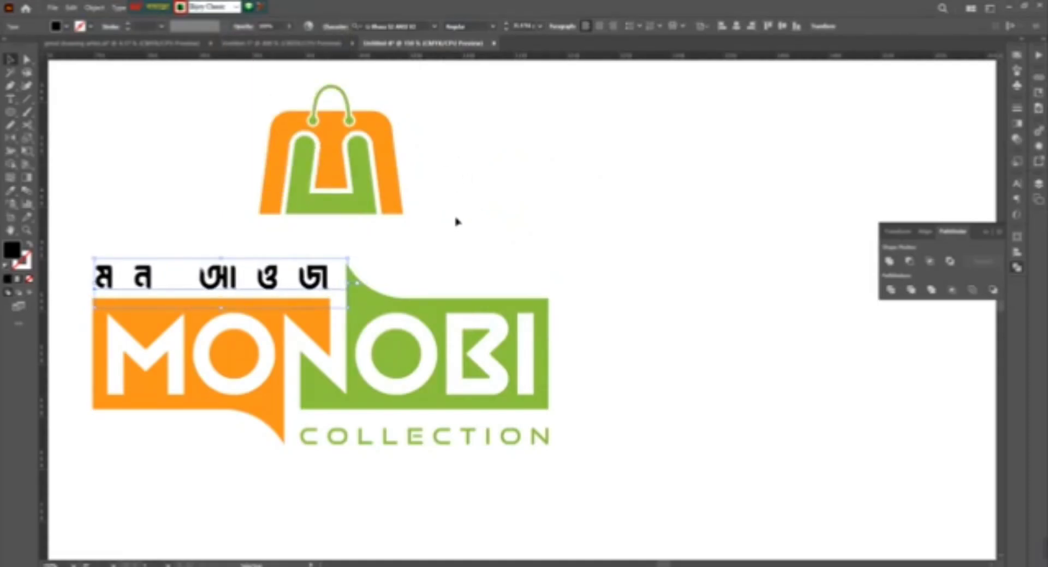
{"action": "right_click", "coordinate": [474, 233]}
Outline the tagline, colour it green, and save as 'Monobi collection' in F:\Milton 2022\BD Logo
{"action": "left_click", "coordinate": [314, 213]}
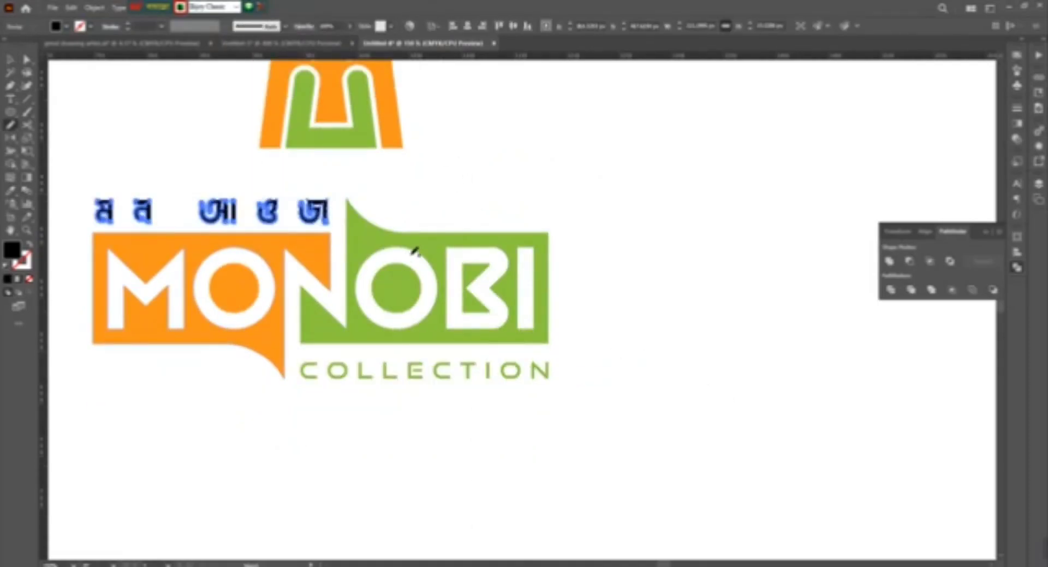
{"action": "left_click", "coordinate": [451, 269]}
{"action": "left_click", "coordinate": [52, 7]}
{"action": "left_click", "coordinate": [75, 109]}
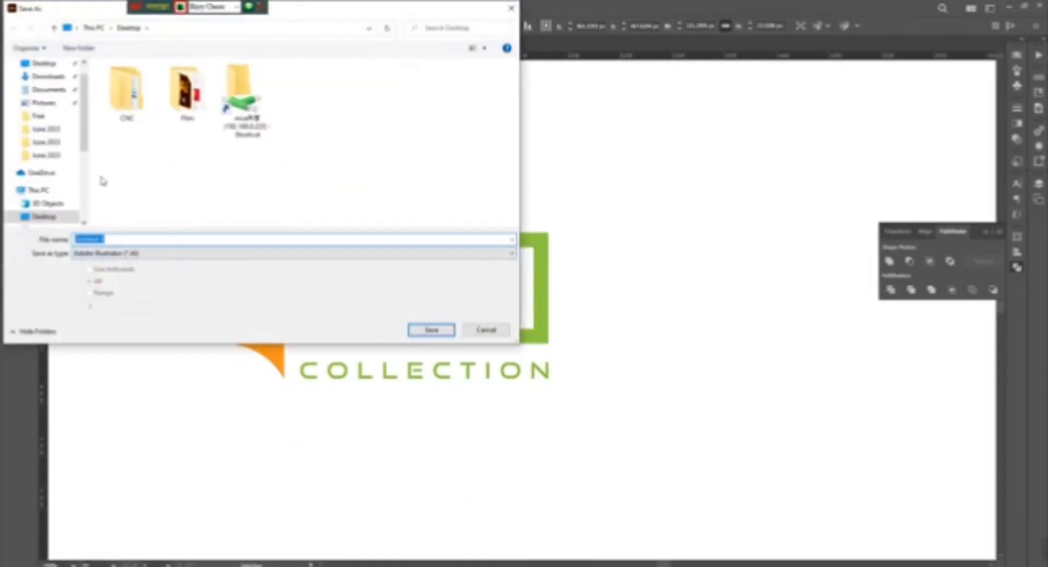
{"action": "scroll", "coordinate": [71, 189], "scroll_direction": "down", "scroll_amount": 2}
{"action": "left_click", "coordinate": [54, 181]}
{"action": "double_click", "coordinate": [192, 150]}
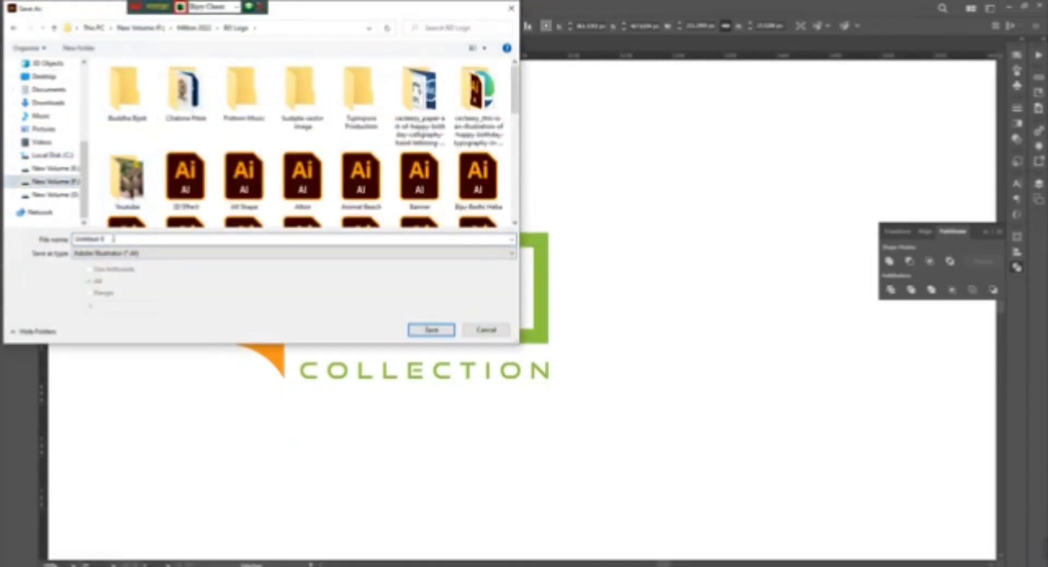
{"action": "key", "text": "BackSpace"}
{"action": "type", "text": "Miracle collection"}
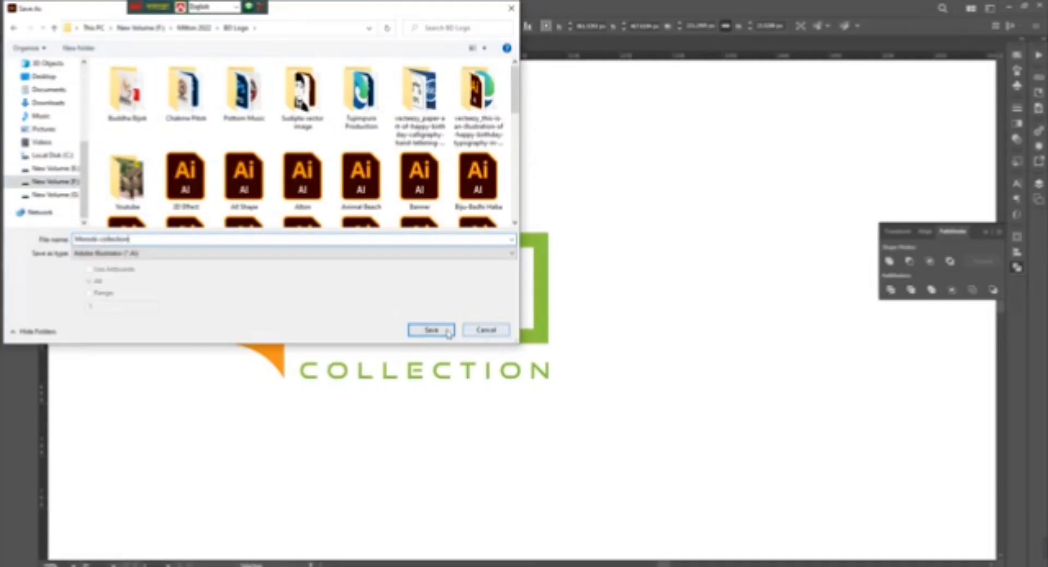
{"action": "left_click", "coordinate": [431, 330]}
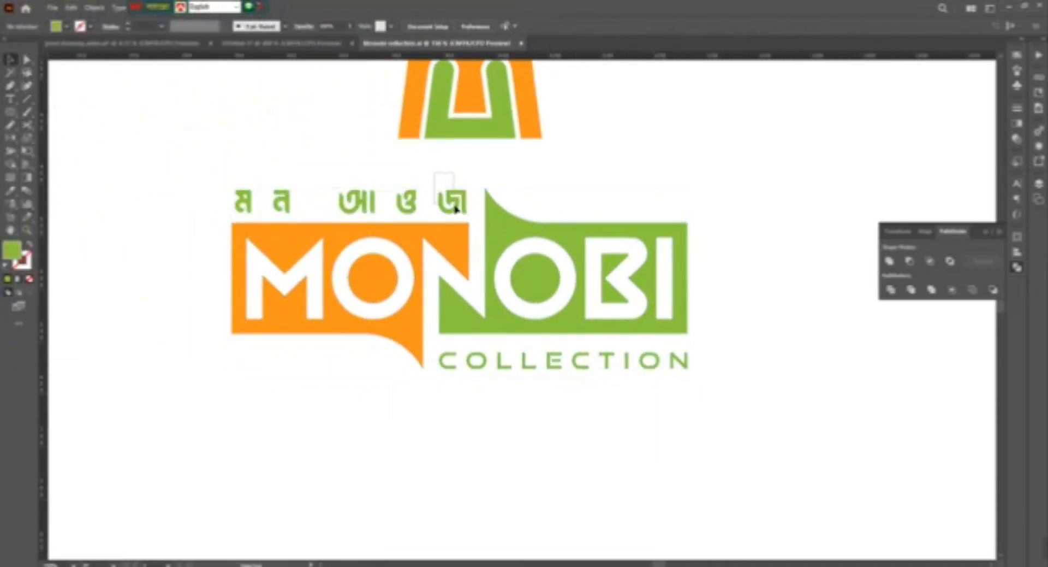
Respace the Bengali tagline letters so ম aligns left and জা reaches the wordmark's right end
{"action": "left_click_drag", "start_coordinate": [455, 207], "coordinate": [465, 204]}
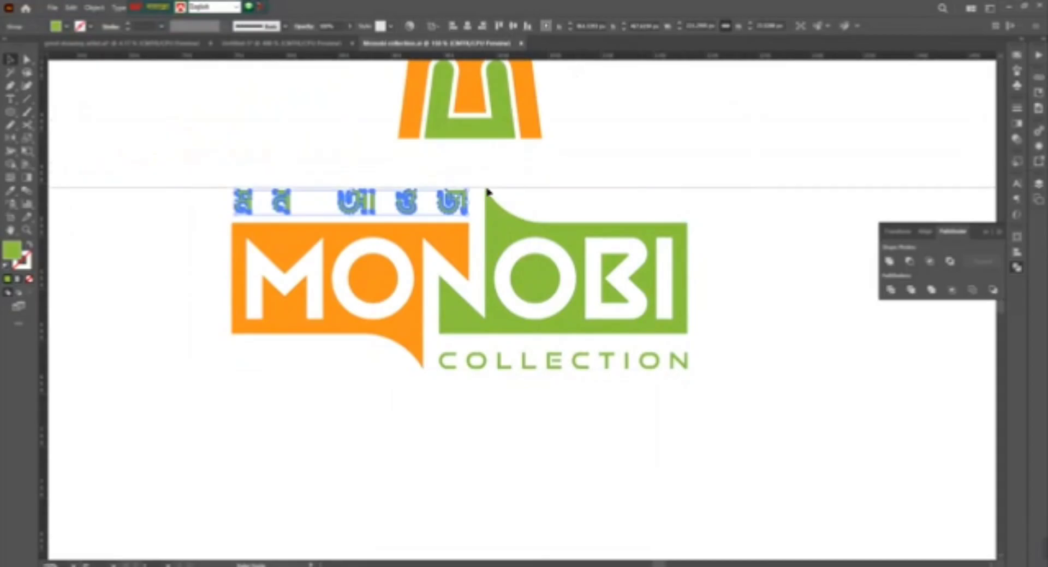
{"action": "key", "text": "ctrl+plus"}
{"action": "key", "text": "ctrl+plus"}
{"action": "left_click", "coordinate": [459, 213]}
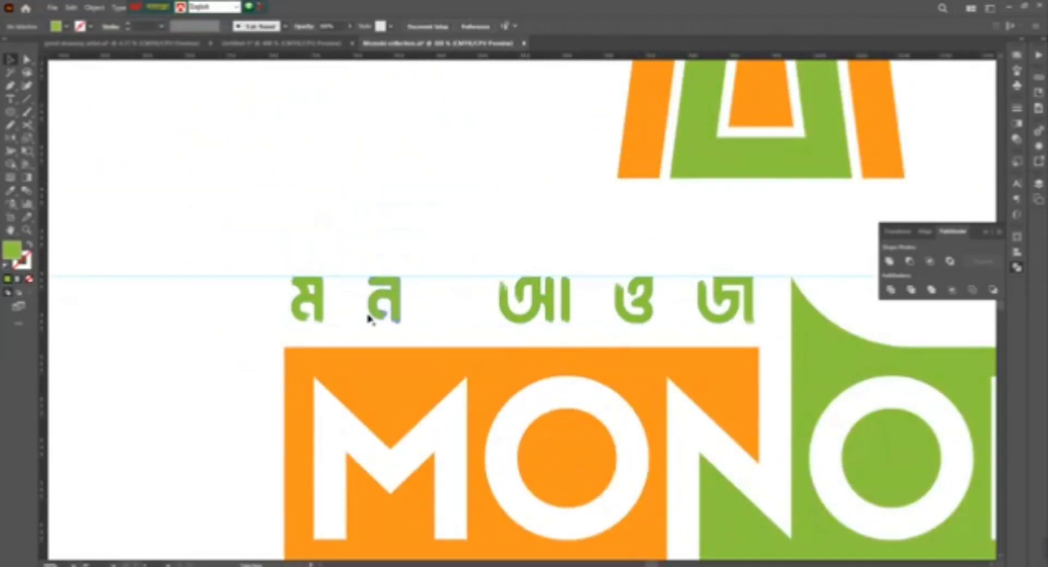
{"action": "left_click", "coordinate": [298, 414]}
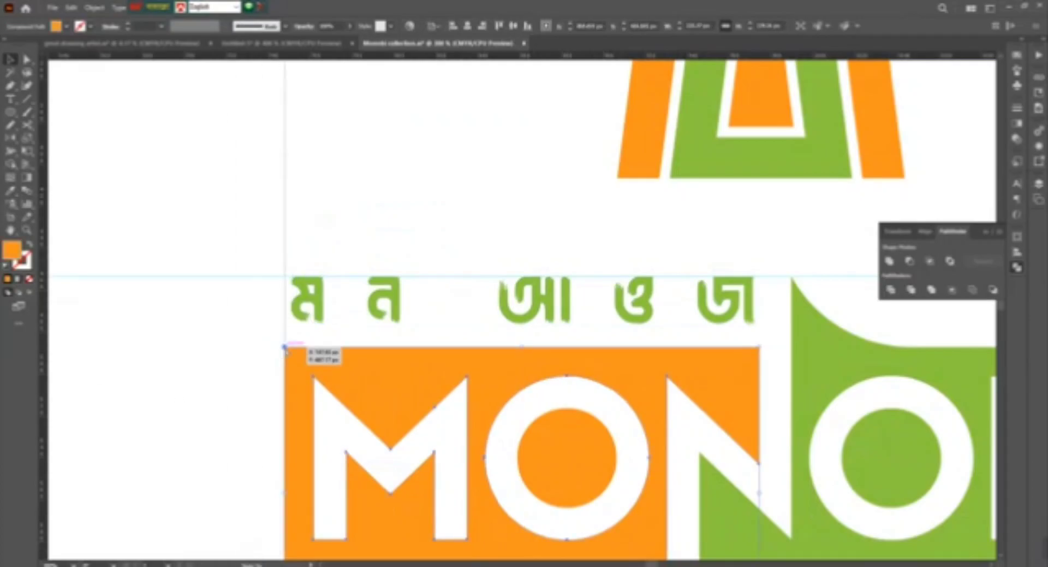
{"action": "left_click_drag", "start_coordinate": [311, 305], "coordinate": [310, 304]}
{"action": "left_click_drag", "start_coordinate": [388, 309], "coordinate": [386, 308]}
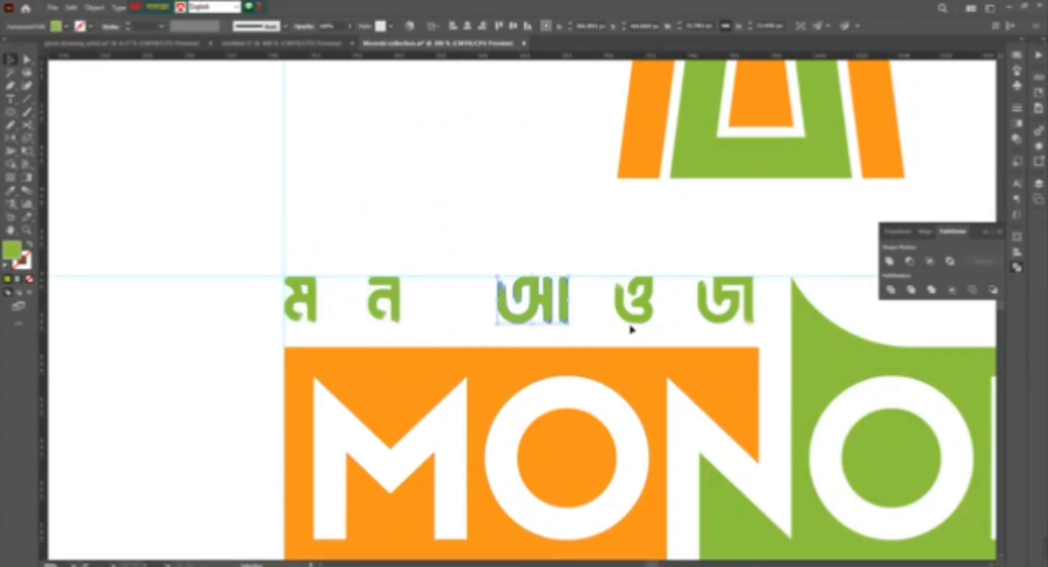
{"action": "left_click_drag", "start_coordinate": [532, 305], "coordinate": [530, 305]}
{"action": "left_click_drag", "start_coordinate": [633, 308], "coordinate": [631, 309]}
{"action": "left_click", "coordinate": [726, 306]}
{"action": "left_click_drag", "start_coordinate": [748, 299], "coordinate": [779, 304]}
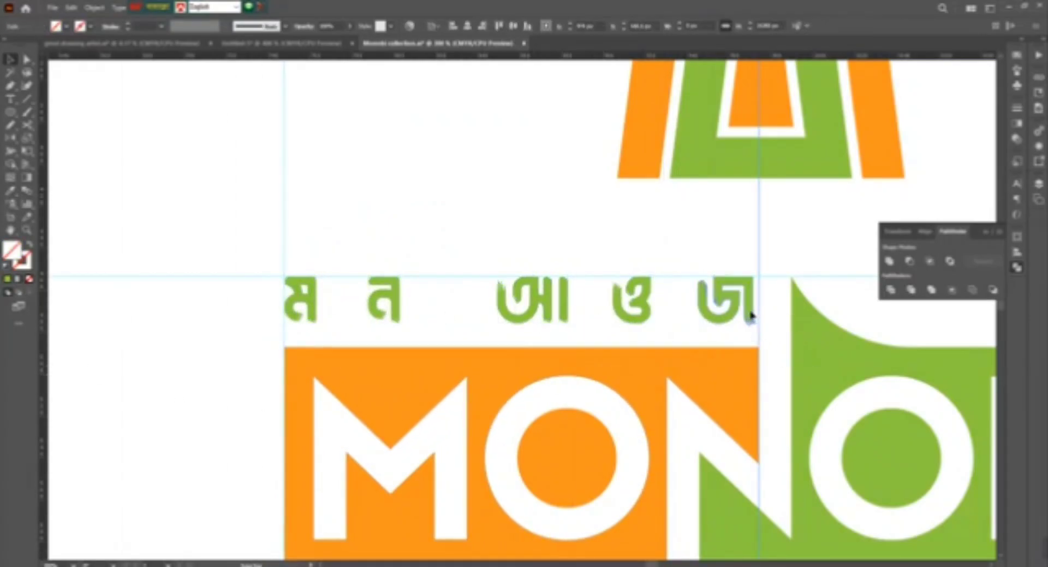
Reposition the shopping-bag icon, trying it left of the wordmark before returning it above the text
{"action": "key", "text": "ctrl+0"}
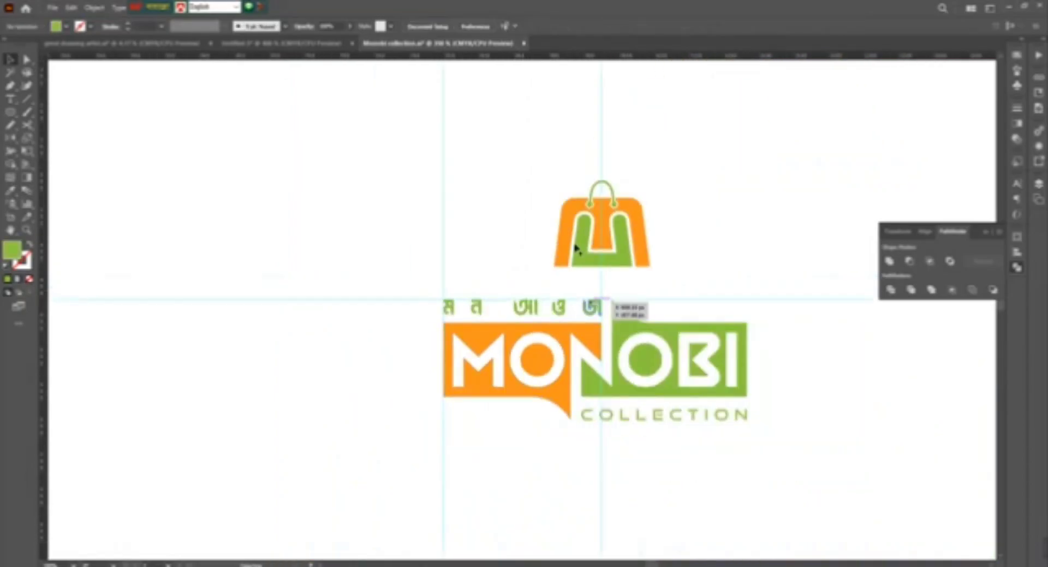
{"action": "left_click", "coordinate": [239, 202]}
{"action": "left_click_drag", "start_coordinate": [465, 277], "coordinate": [819, 461]}
{"action": "left_click", "coordinate": [628, 259]}
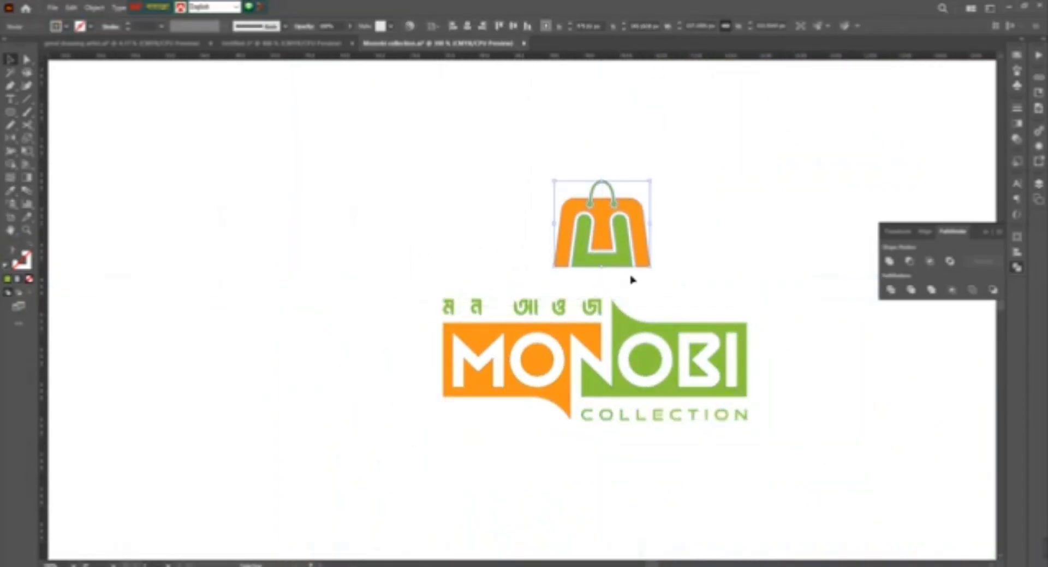
{"action": "mouse_move", "coordinate": [636, 240]}
{"action": "left_mouse_down"}
{"action": "mouse_move", "coordinate": [415, 363]}
{"action": "mouse_move", "coordinate": [381, 362]}
{"action": "mouse_move", "coordinate": [461, 425]}
{"action": "left_mouse_up"}
{"action": "left_click", "coordinate": [431, 229]}
{"action": "left_click", "coordinate": [447, 267]}
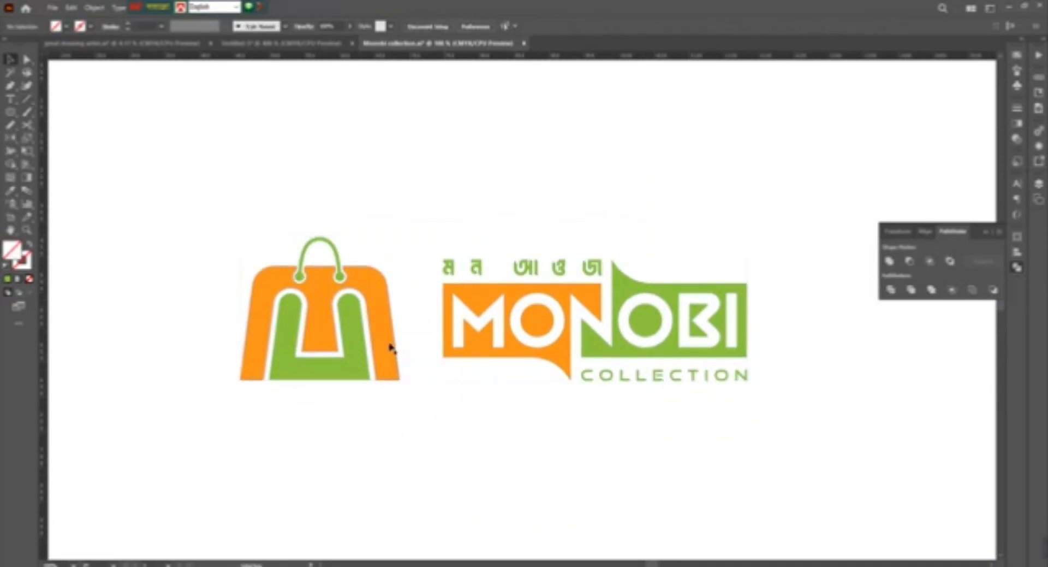
{"action": "mouse_move", "coordinate": [388, 346]}
{"action": "left_mouse_down"}
{"action": "mouse_move", "coordinate": [639, 240]}
{"action": "mouse_move", "coordinate": [604, 144]}
{"action": "left_mouse_up"}
Shrink the bag icon and horizontally centre it above the tagline and wordmark
{"action": "left_click", "coordinate": [712, 276]}
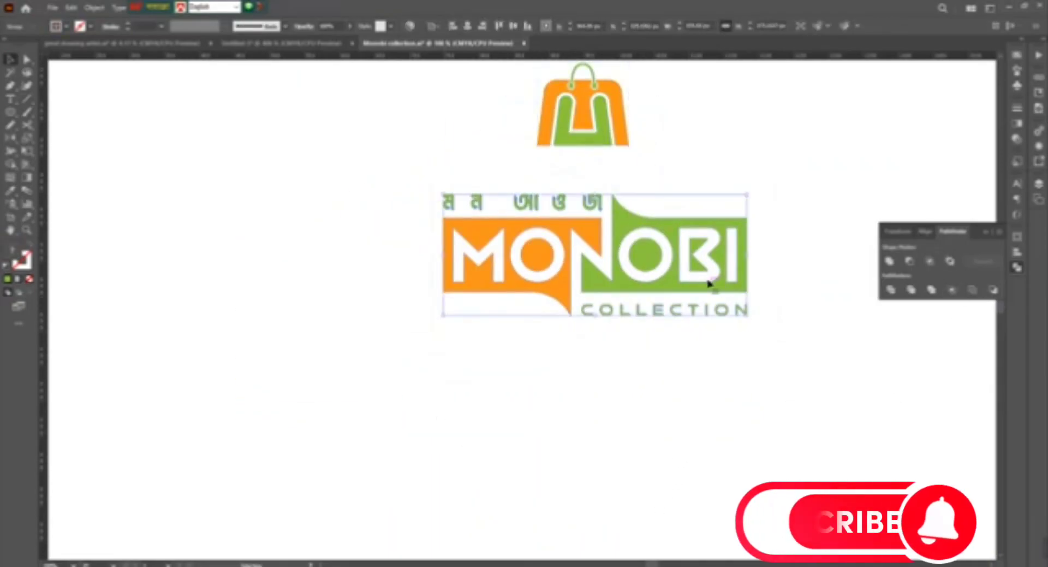
{"action": "left_click", "coordinate": [751, 377]}
{"action": "left_click_drag", "start_coordinate": [582, 109], "coordinate": [582, 210]}
{"action": "left_click_drag", "start_coordinate": [614, 240], "coordinate": [631, 251]}
{"action": "left_click_drag", "start_coordinate": [758, 207], "coordinate": [554, 397]}
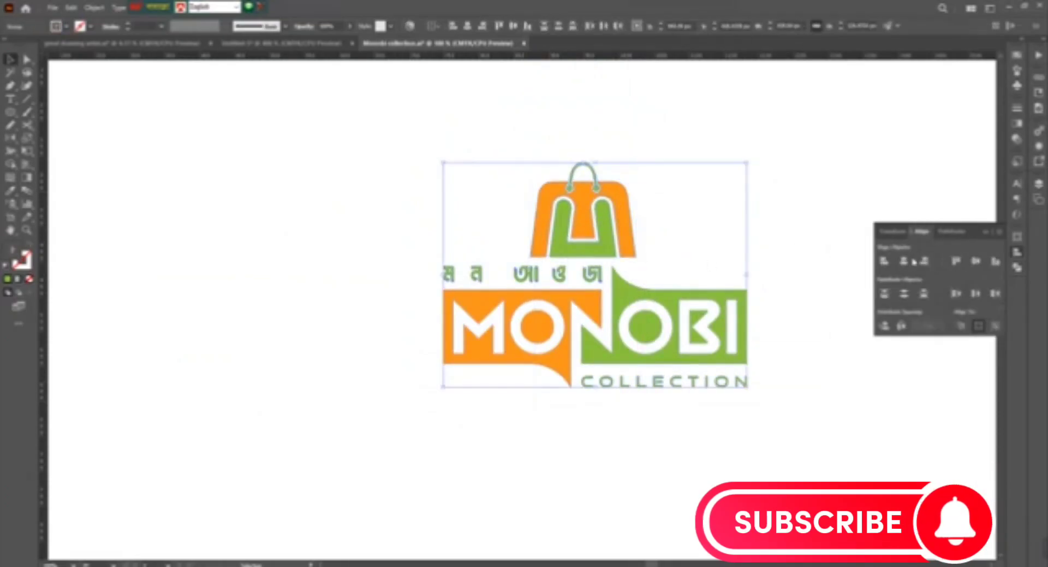
{"action": "left_click", "coordinate": [807, 386]}
{"action": "left_click", "coordinate": [608, 286]}
{"action": "left_click", "coordinate": [755, 328]}
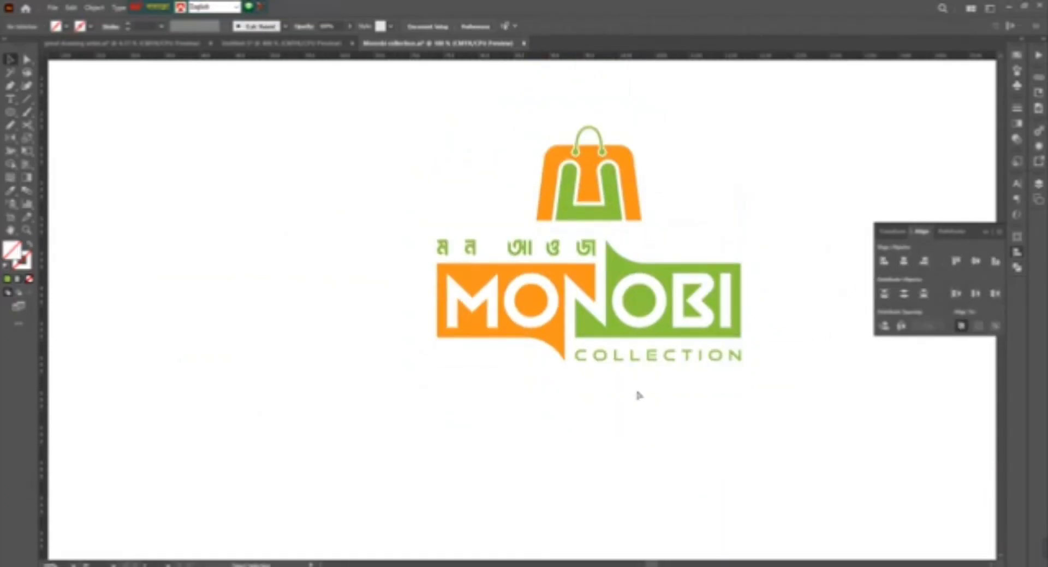
{"action": "key", "text": "ctrl+a"}
{"action": "key", "text": "ctrl+minus"}
{"action": "key", "text": "ctrl+minus"}
{"action": "key", "text": "ctrl+minus"}
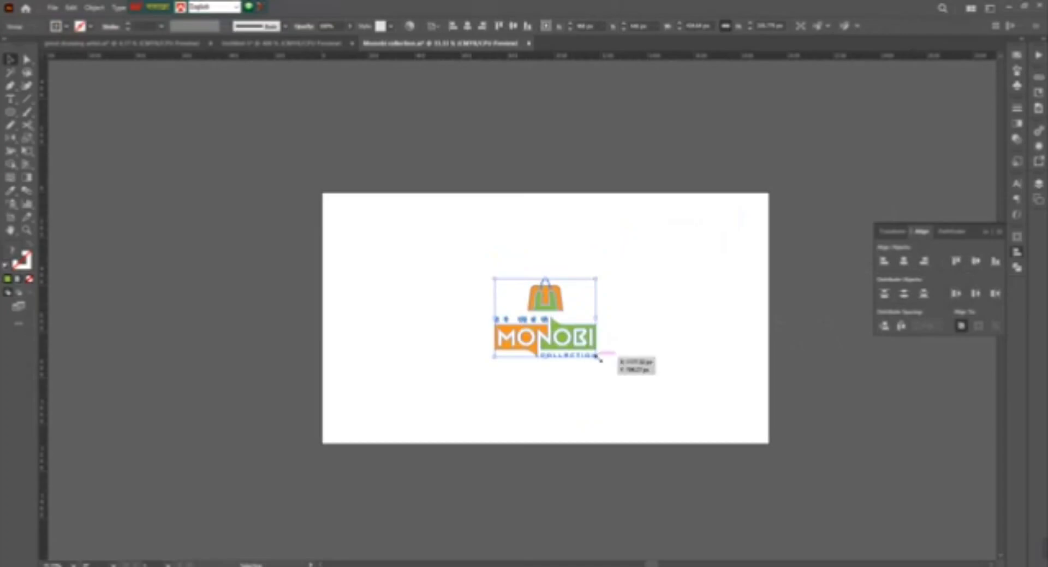
Scale up the logo and position it on the artboard's white left half
{"action": "mouse_move", "coordinate": [596, 327]}
{"action": "left_mouse_down"}
{"action": "mouse_move", "coordinate": [623, 376]}
{"action": "mouse_move", "coordinate": [510, 376]}
{"action": "left_mouse_up"}
{"action": "left_click", "coordinate": [672, 383]}
{"action": "left_click", "coordinate": [509, 376]}
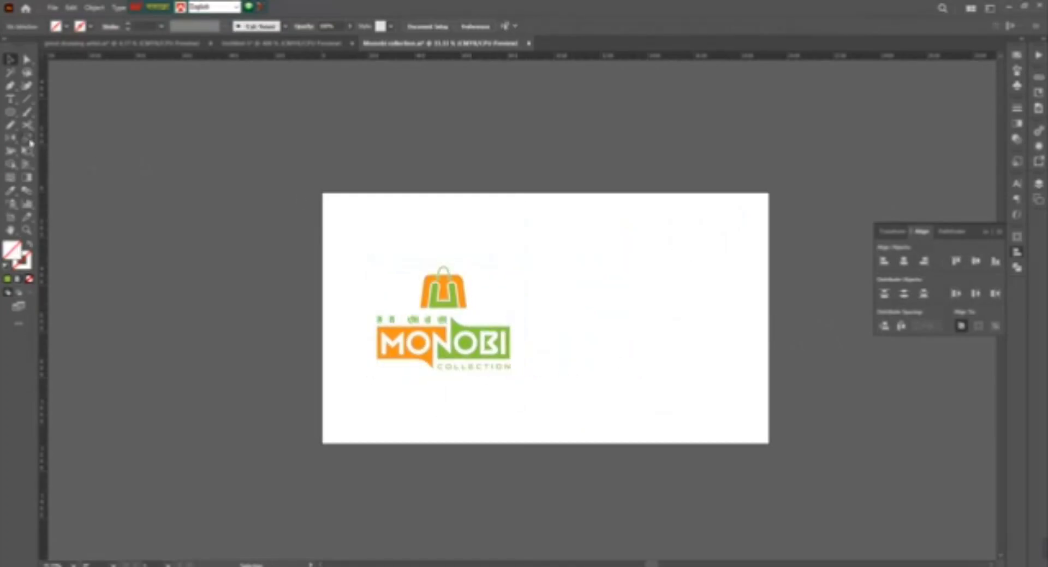
Draw a black-filled rectangle covering the artboard's right half
{"action": "left_click_drag", "start_coordinate": [771, 192], "coordinate": [542, 444]}
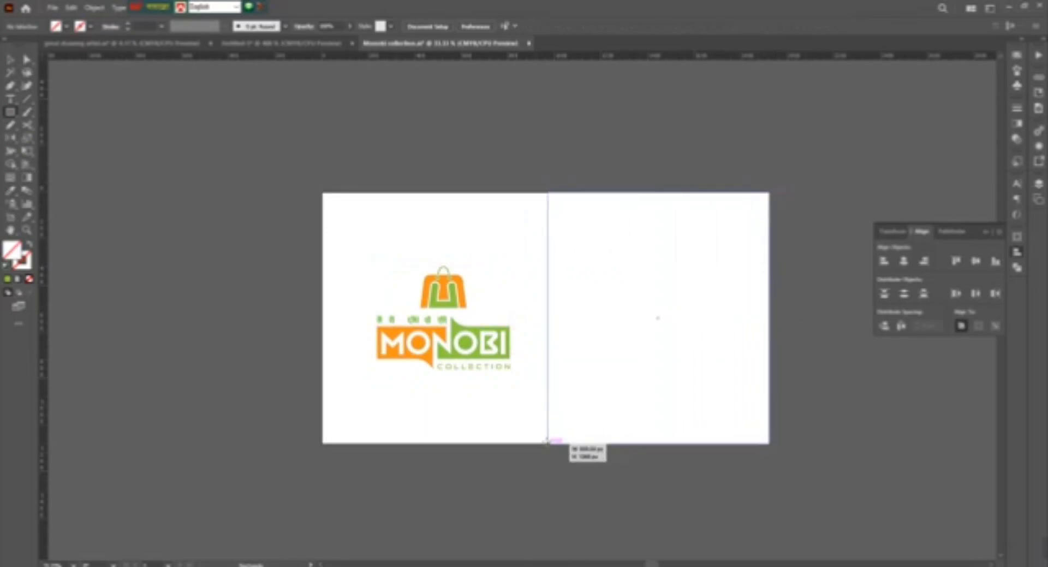
{"action": "left_click", "coordinate": [78, 27]}
{"action": "left_click", "coordinate": [29, 44]}
{"action": "double_click", "coordinate": [11, 250]}
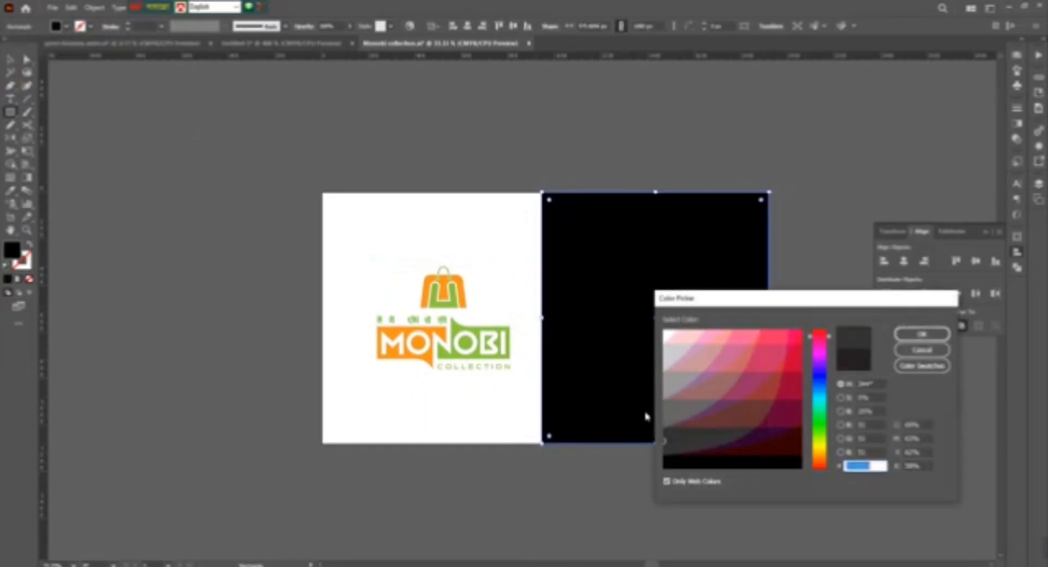
{"action": "type", "text": "000000"}
{"action": "left_click", "coordinate": [922, 333]}
Alt-drag a copy of the logo onto the black half and bring it to the front
{"action": "key", "text": "v"}
{"action": "left_click", "coordinate": [358, 269]}
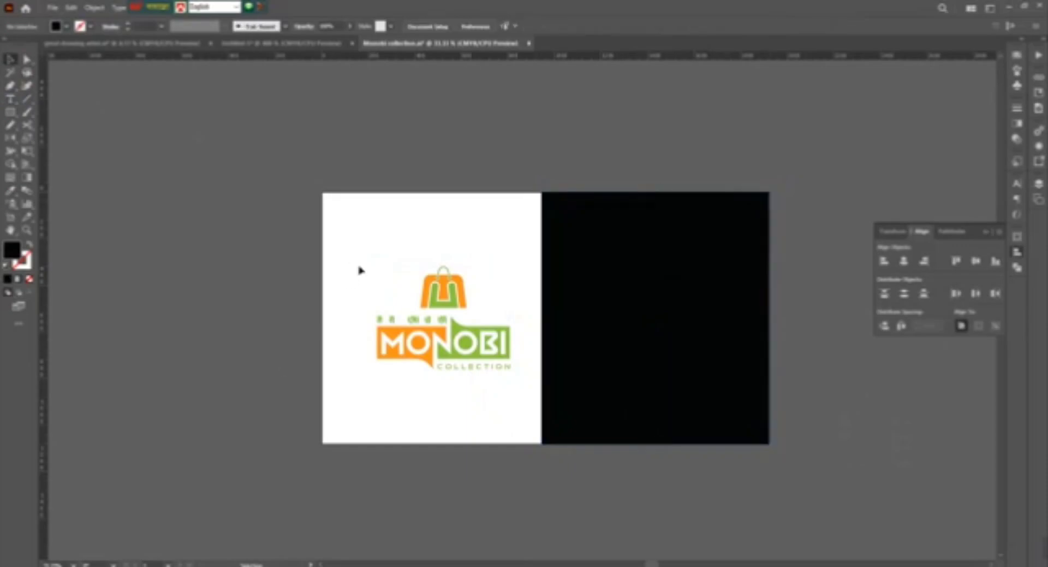
{"action": "left_click_drag", "start_coordinate": [435, 345], "coordinate": [636, 352]}
{"action": "left_click_drag", "start_coordinate": [493, 367], "coordinate": [480, 367]}
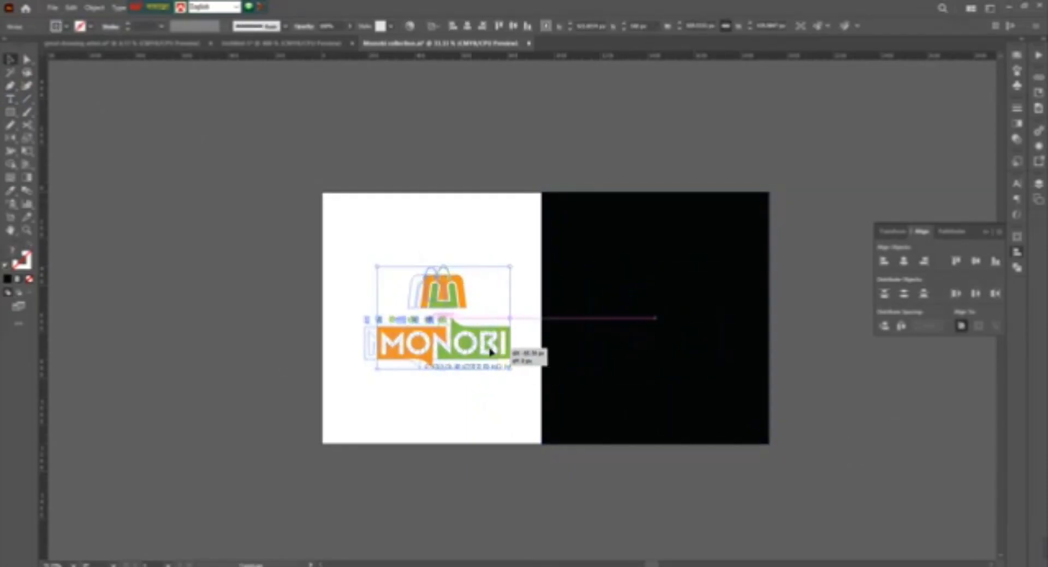
{"action": "left_click_drag", "start_coordinate": [546, 290], "coordinate": [703, 389]}
{"action": "right_click", "coordinate": [687, 404]}
{"action": "left_click", "coordinate": [845, 348]}
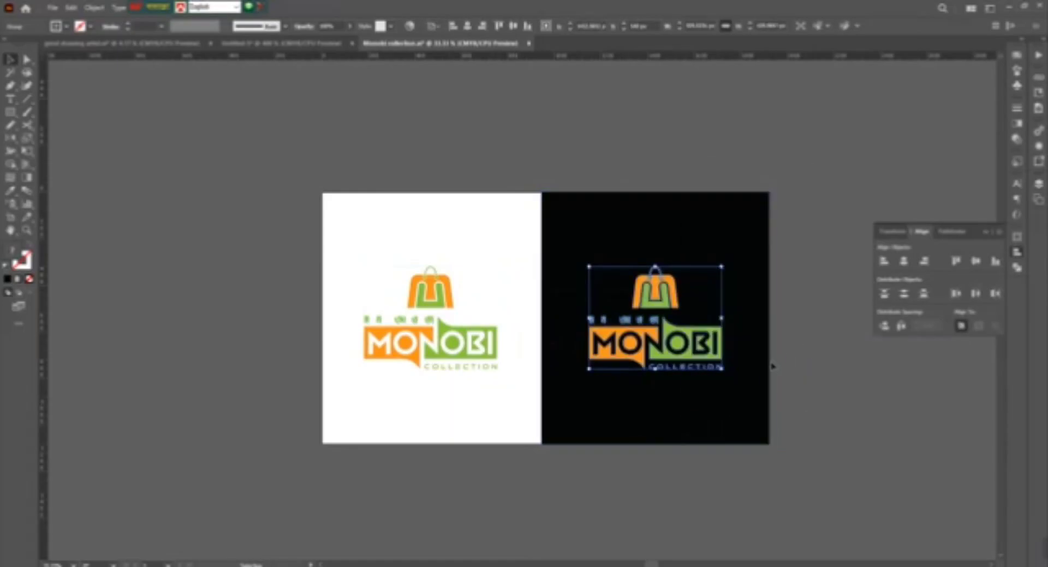
{"action": "left_click", "coordinate": [837, 386]}
Export the two-tone logo artwork via File > Export > Save for Web
{"action": "scroll", "coordinate": [831, 387], "scroll_direction": "down", "scroll_amount": 2}
{"action": "left_click", "coordinate": [55, 9]}
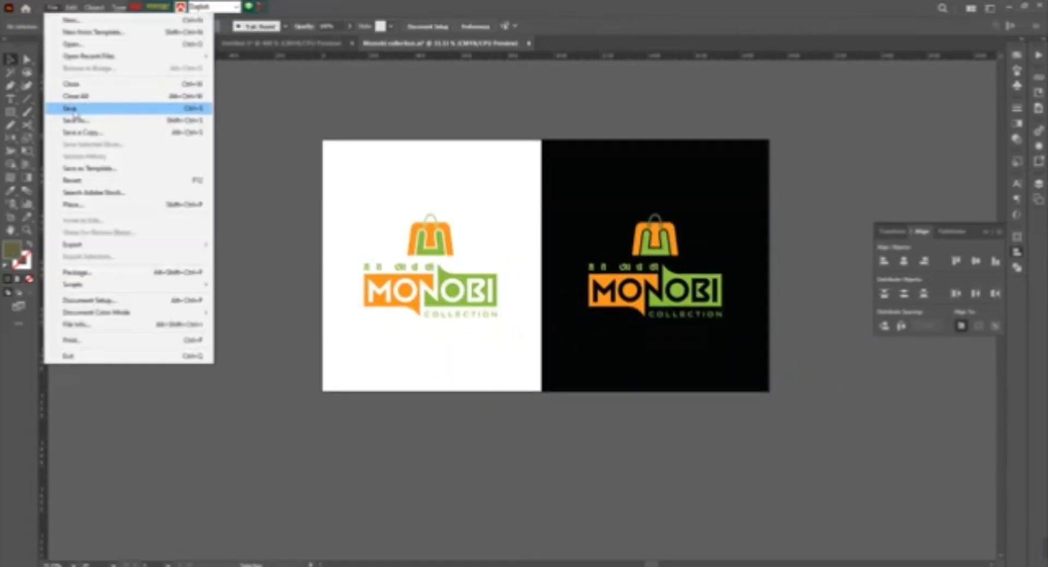
{"action": "left_click", "coordinate": [256, 268]}
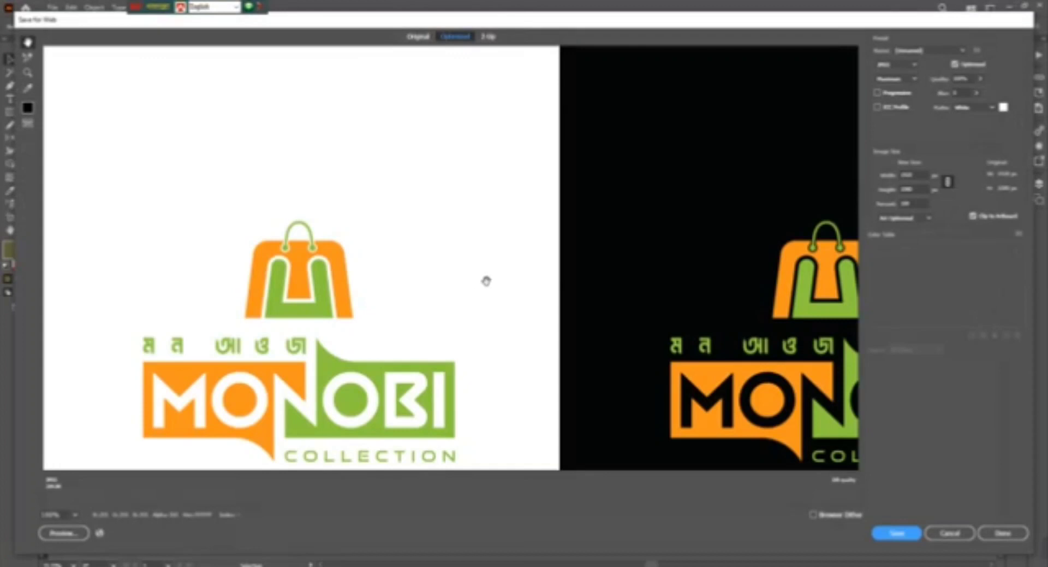
{"action": "left_click", "coordinate": [896, 533]}
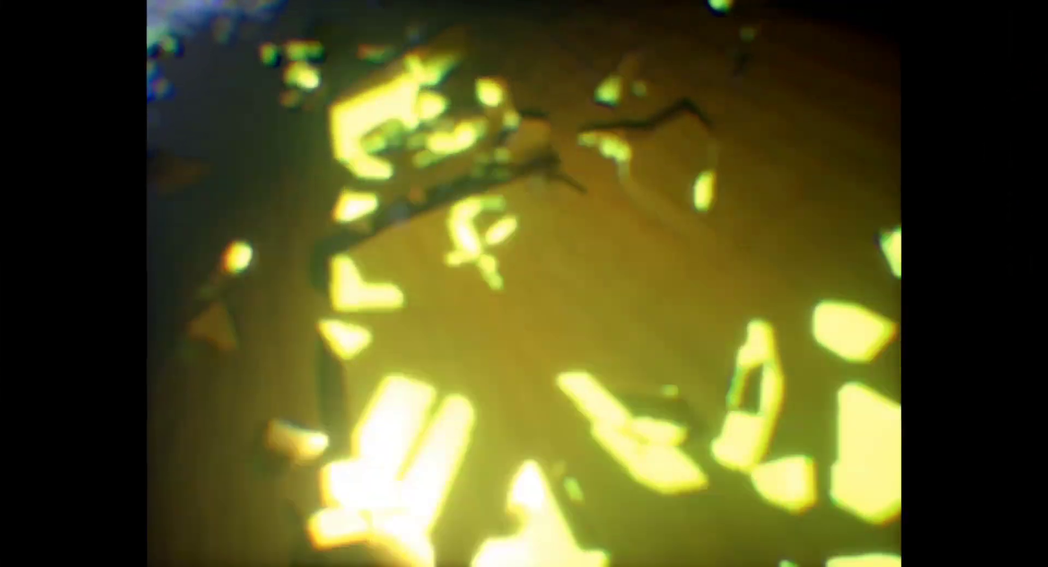